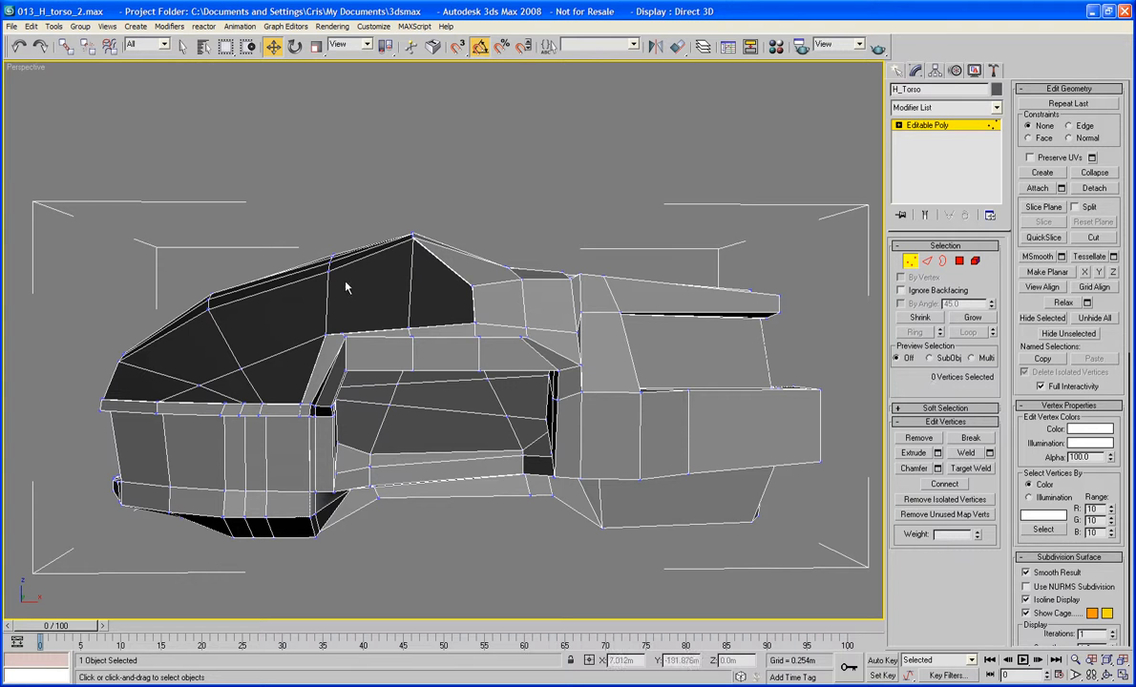
Reposition the vertex rows on the canopy's upper front slope and just behind its peak to round out the profile
left_click_drag(309, 243, 336, 231)
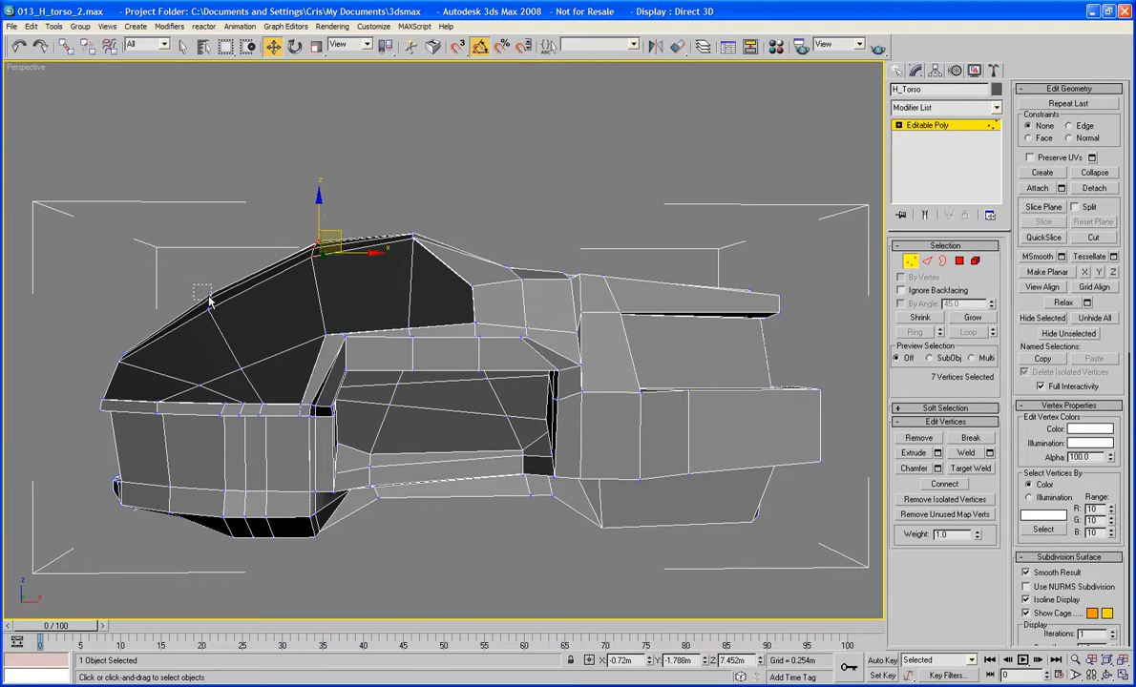
left_click_drag(209, 298, 230, 284)
left_click(261, 184)
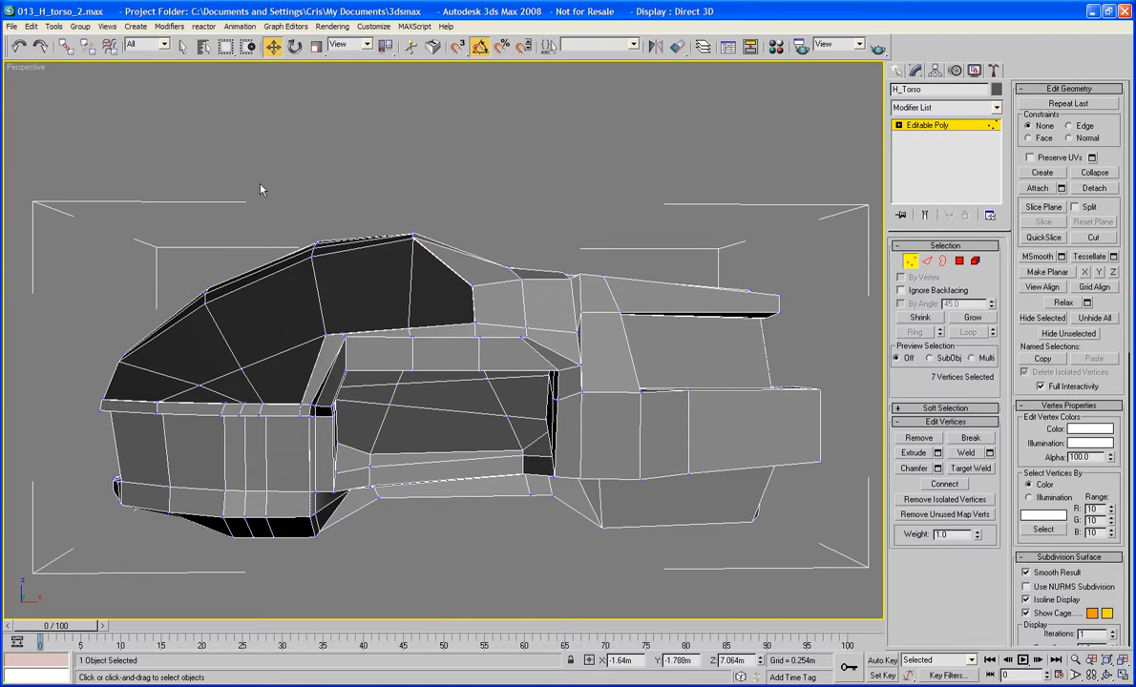
middle_click_drag(287, 292, 336, 241, "alt")
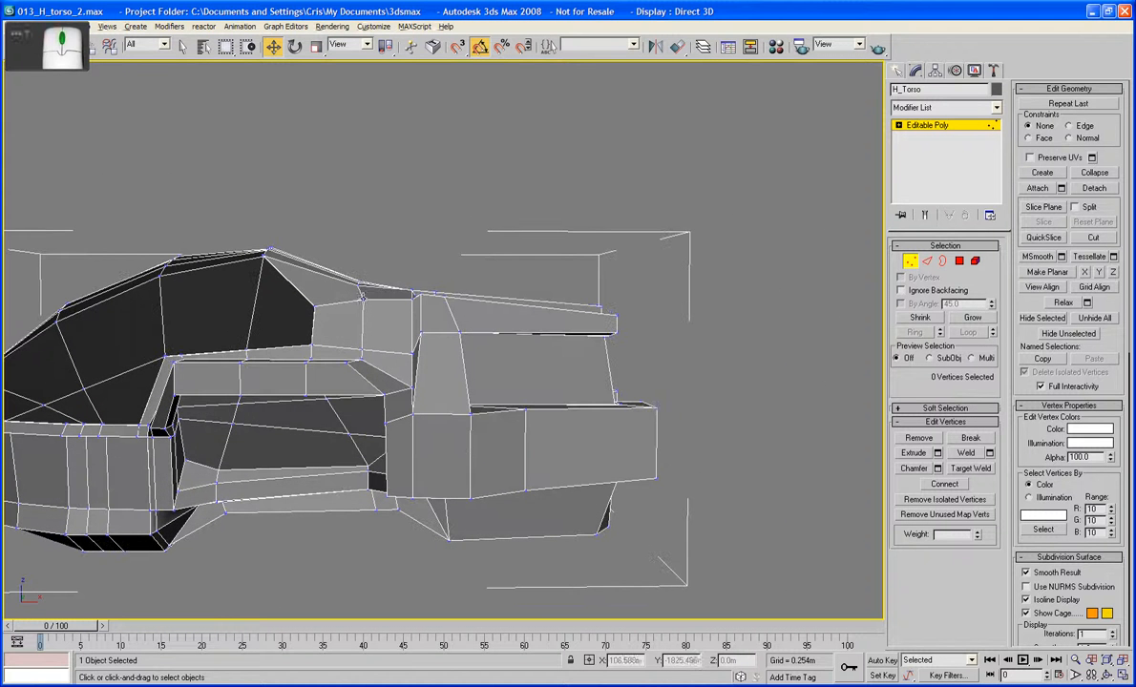
left_click_drag(323, 247, 380, 290)
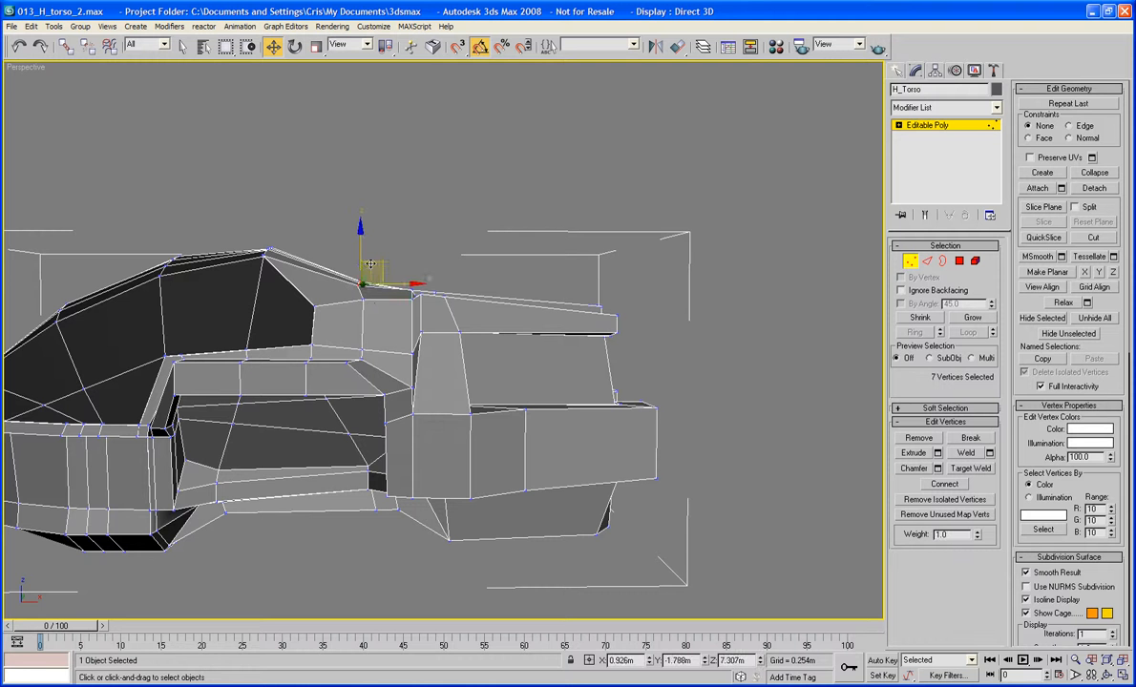
left_click(338, 231)
middle_click_drag(341, 228, 364, 339, "alt")
Examine the canopy and front rim of the torso in plain shading without edges, then restore the edge display
left_click(927, 261)
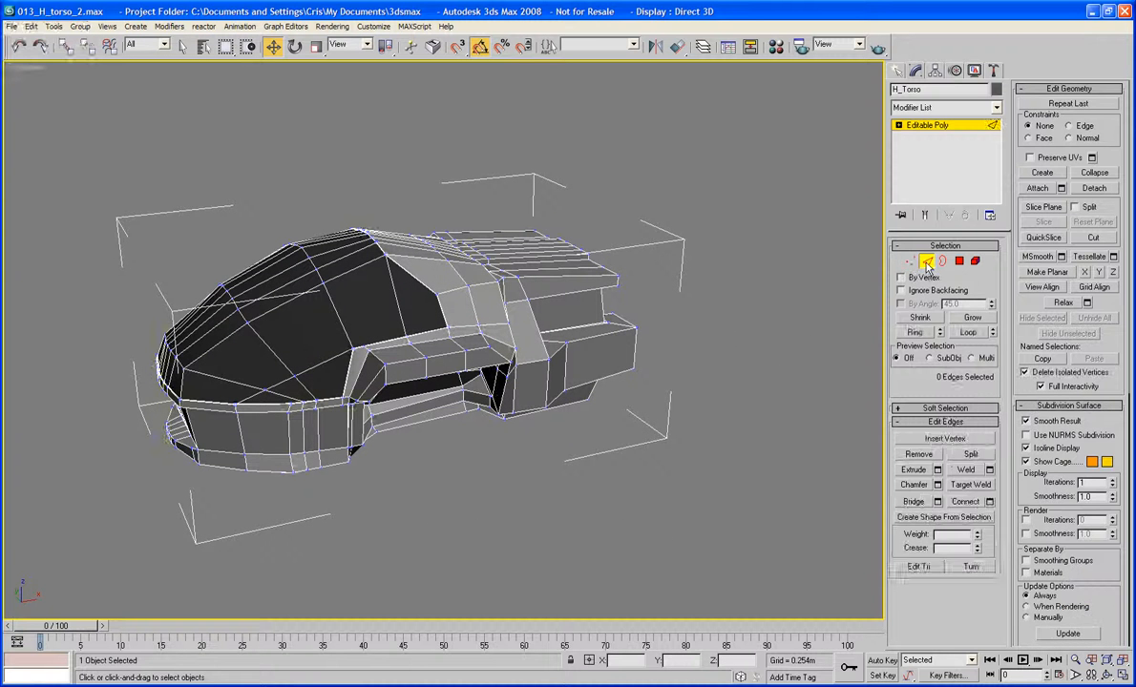
left_click(927, 261)
middle_click_drag(699, 331, 715, 340, "alt")
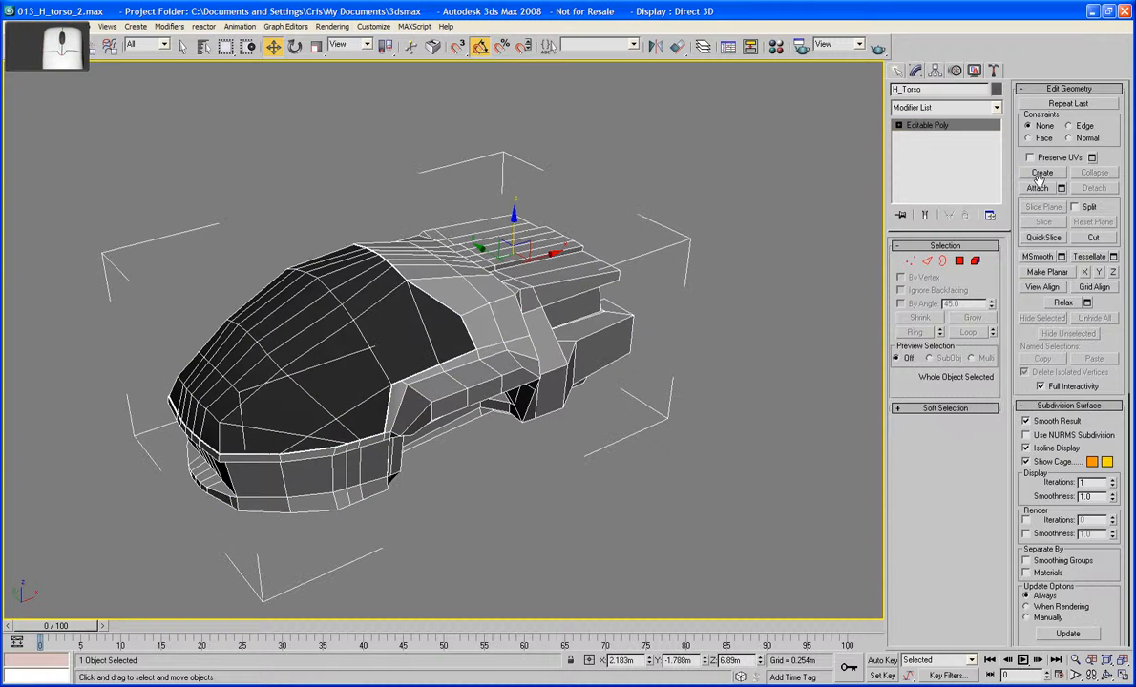
key("F4")
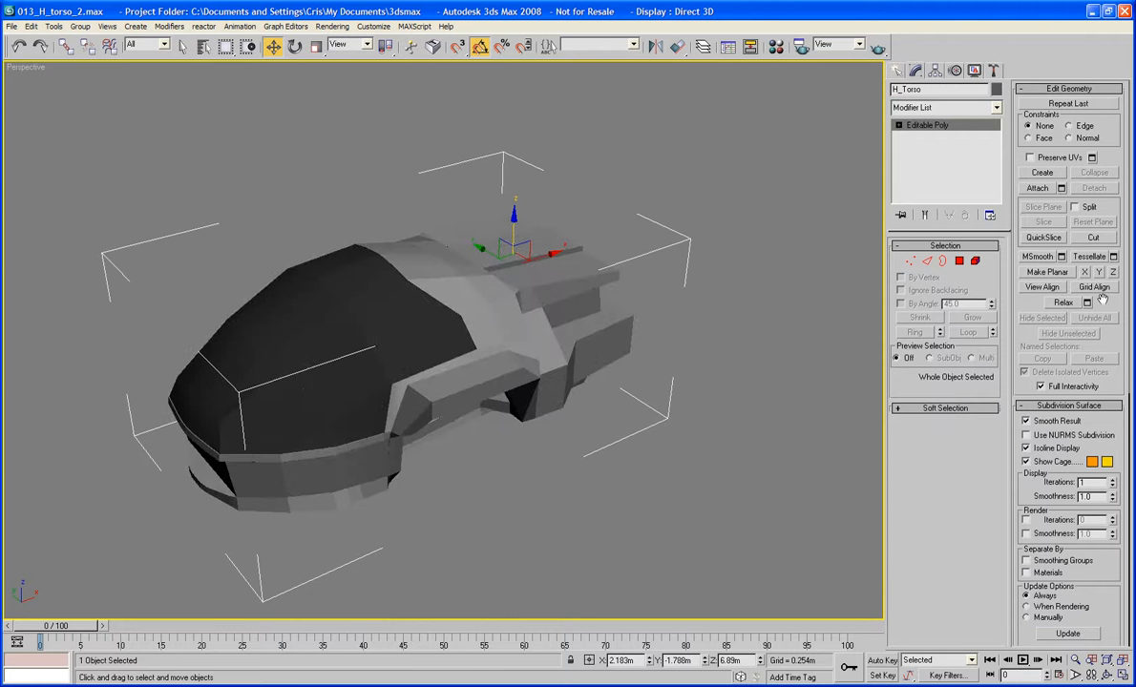
middle_click_drag(668, 363, 749, 358, "alt")
key("ctrl+z")
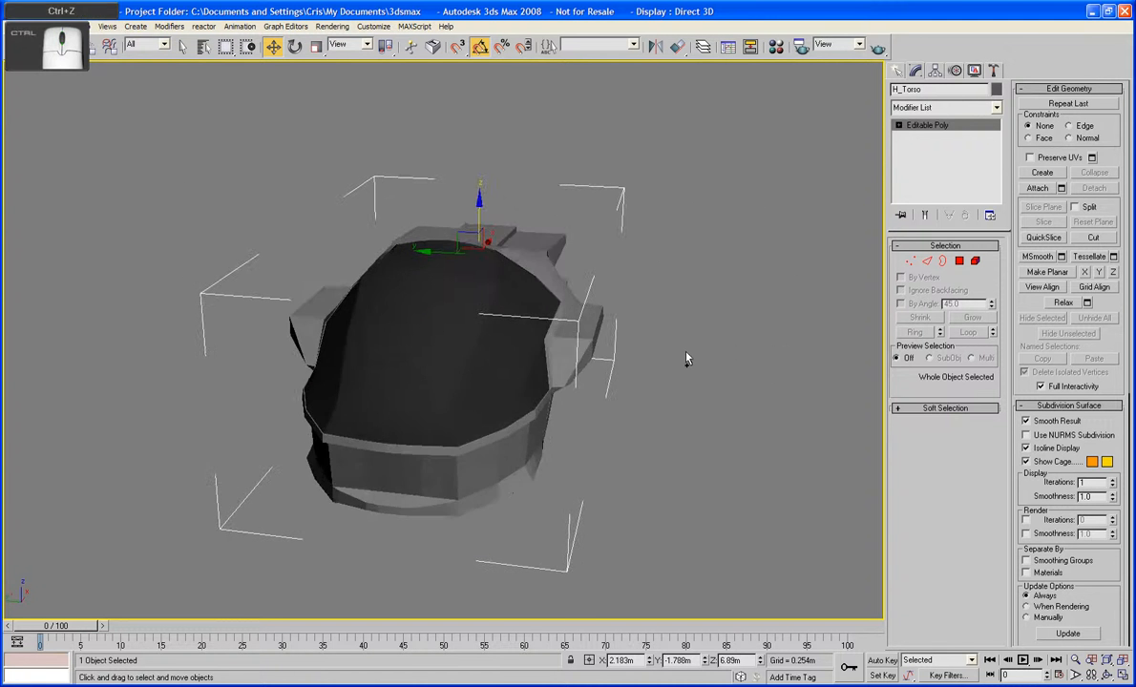
middle_click_drag(651, 363, 665, 467)
scroll(672, 418, "up", 5)
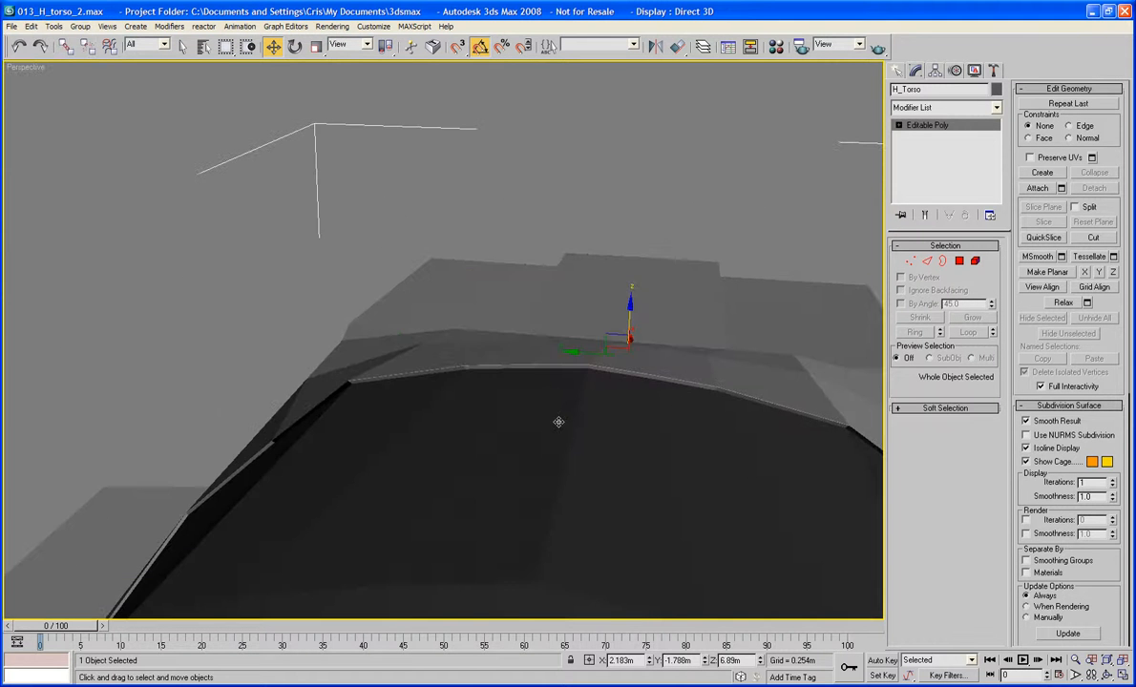
middle_click_drag(558, 423, 575, 233)
scroll(547, 224, "down", 5)
middle_click_drag(550, 280, 516, 191)
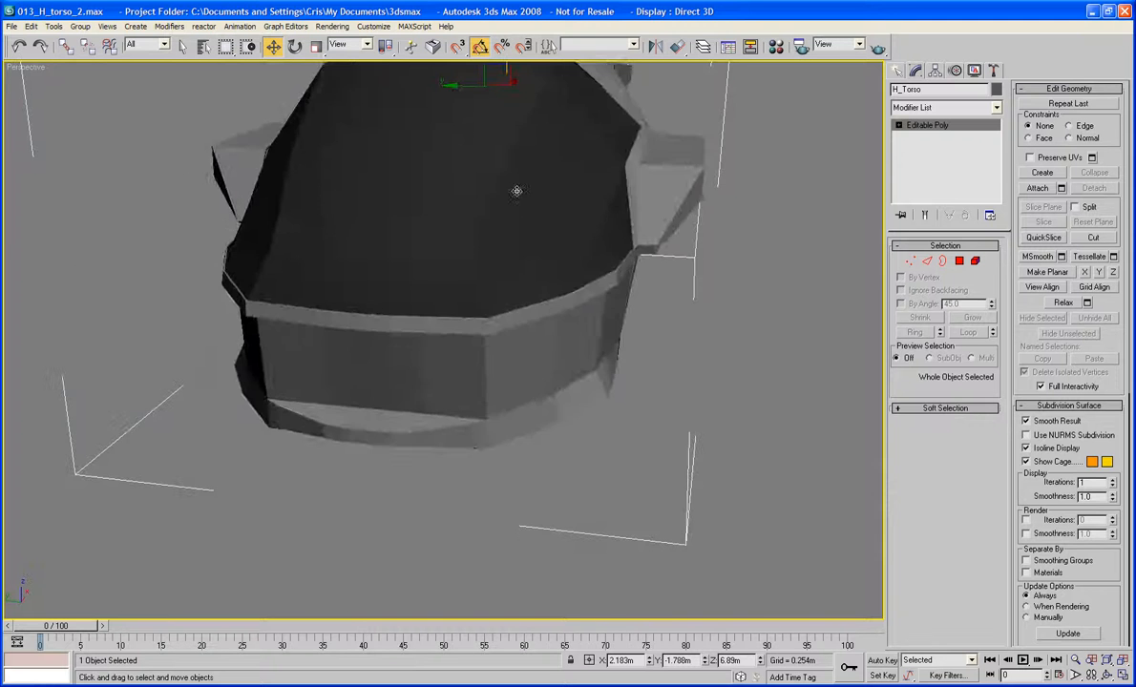
key("F4")
middle_click_drag(502, 267, 517, 377, "alt")
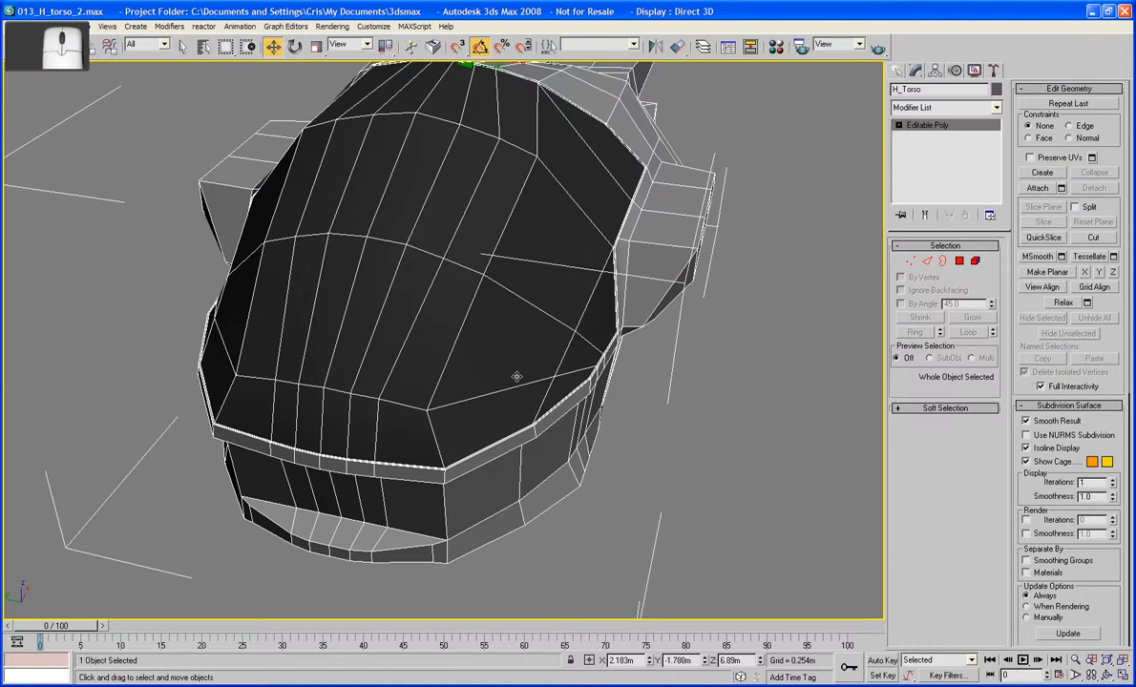
Select the four vertices at the front corner of the canopy rim and examine the narrow faces there up close
left_click(908, 266)
left_click_drag(438, 463, 426, 455)
key("z")
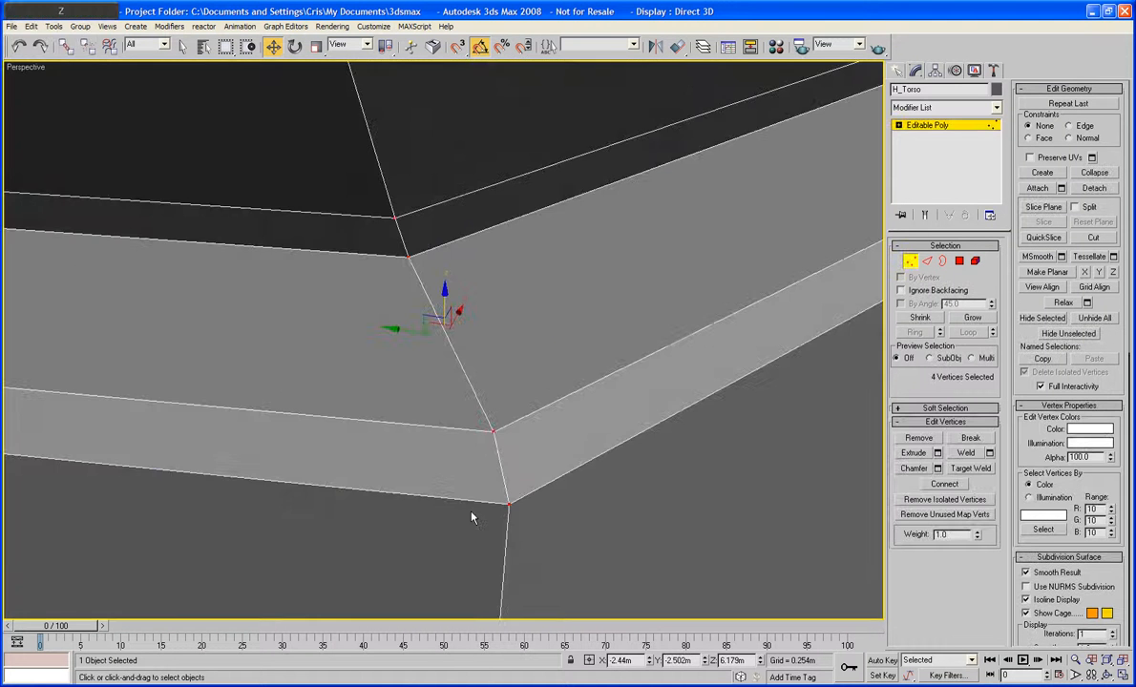
middle_click_drag(471, 512, 489, 429)
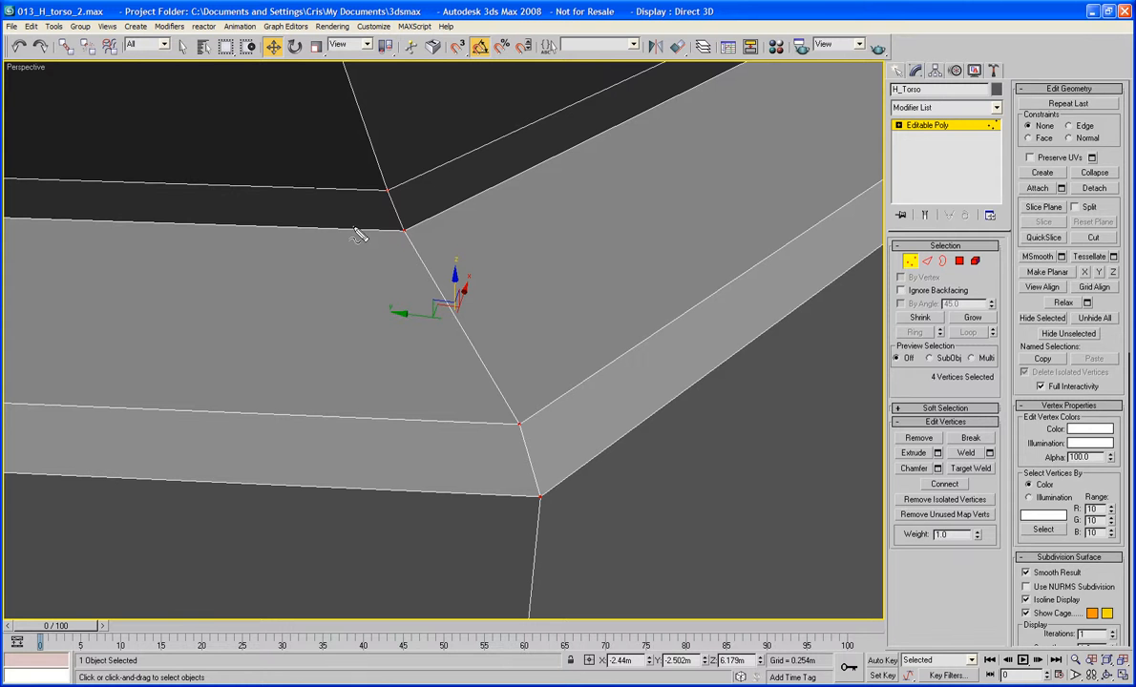
mouse_move(353, 228)
left_mouse_down()
mouse_move(444, 403)
mouse_move(506, 475)
mouse_move(522, 436)
mouse_move(471, 432)
left_mouse_up()
mouse_move(358, 235)
left_mouse_down()
mouse_move(399, 239)
mouse_move(396, 203)
mouse_move(372, 235)
left_mouse_up()
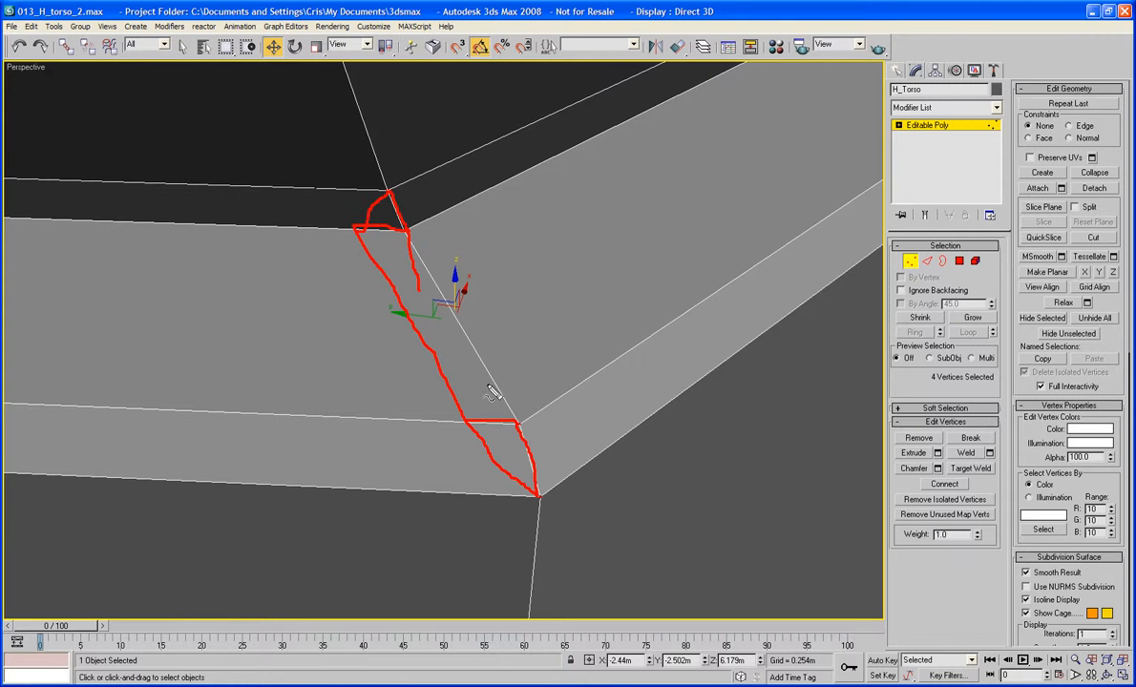
mouse_move(521, 426)
left_mouse_down()
mouse_move(449, 339)
mouse_move(416, 268)
mouse_move(420, 246)
left_mouse_up()
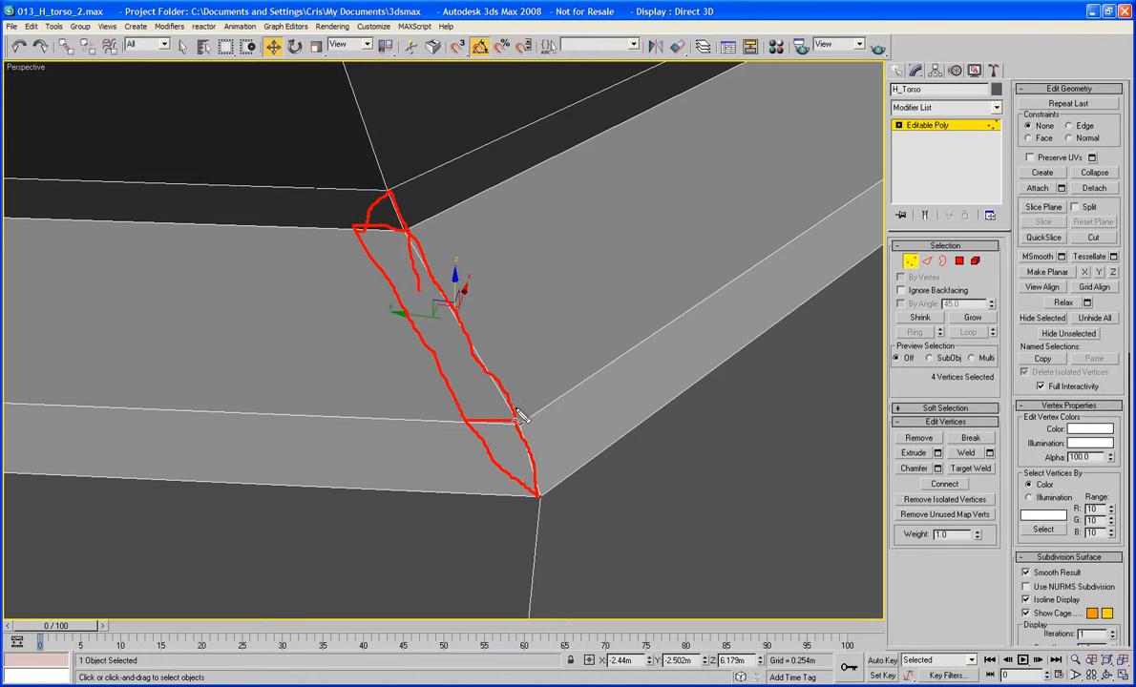
mouse_move(520, 416)
left_mouse_down()
mouse_move(514, 431)
mouse_move(504, 420)
mouse_move(478, 436)
mouse_move(509, 417)
left_mouse_up()
mouse_move(437, 252)
left_mouse_down()
mouse_move(407, 228)
mouse_move(427, 240)
mouse_move(345, 227)
mouse_move(368, 239)
left_mouse_up()
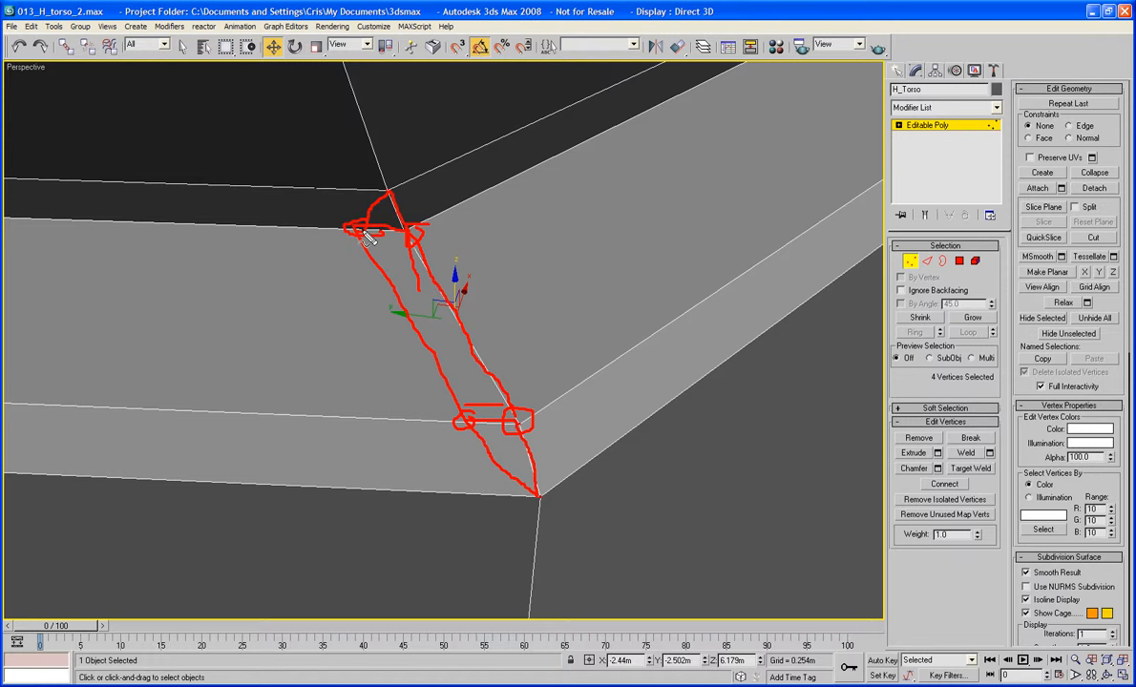
key("Escape")
Clear the vertex selection, leave vertex editing and examine the whole torso from the front, side and underside
key("z")
left_click(685, 232)
key("z")
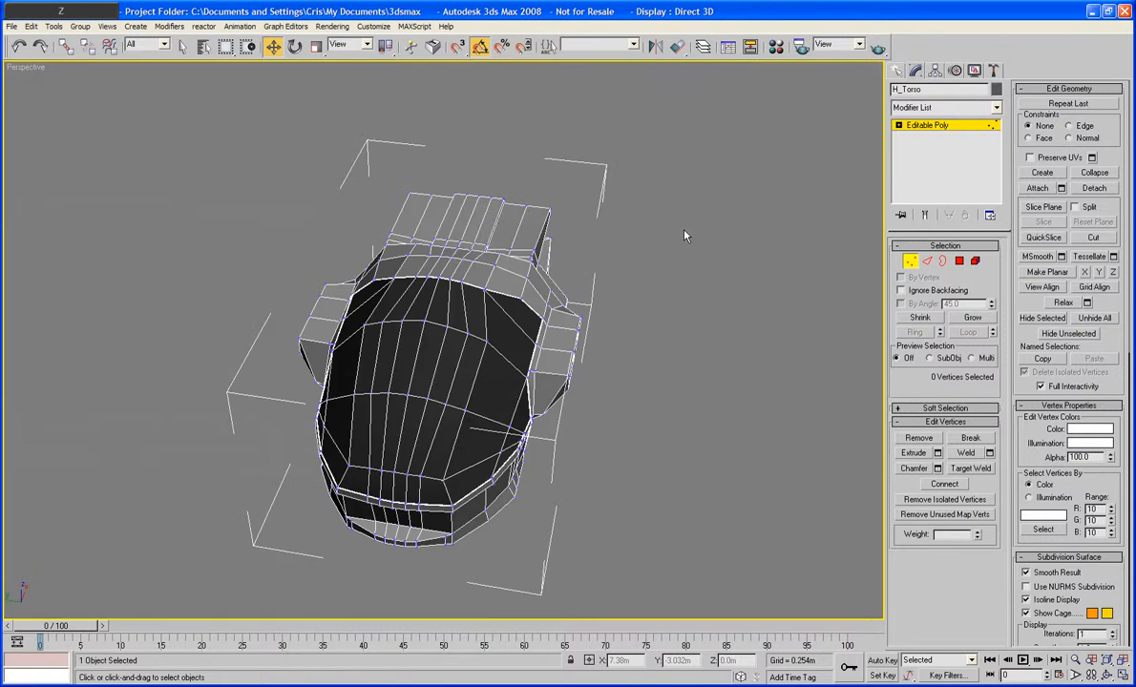
middle_click_drag(773, 363, 645, 264, "alt")
scroll(677, 319, "up", 8)
scroll(728, 323, "down", 5)
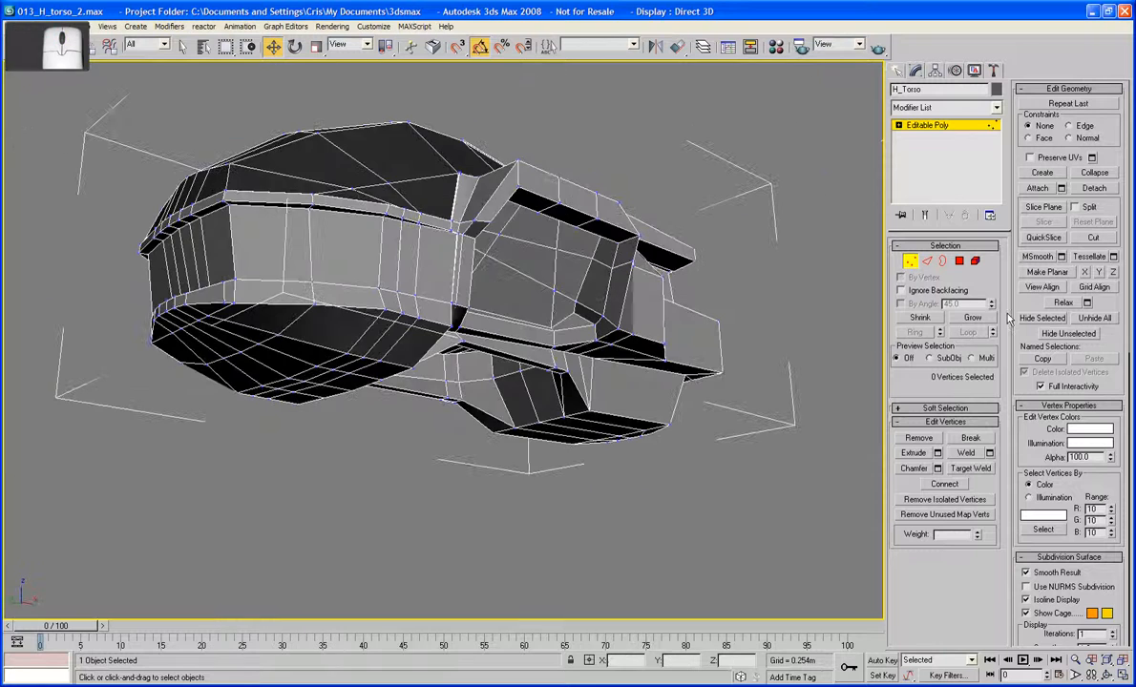
left_click(909, 261)
middle_click_drag(712, 349, 668, 496, "alt")
scroll(706, 329, "up", 5)
scroll(649, 461, "down", 5)
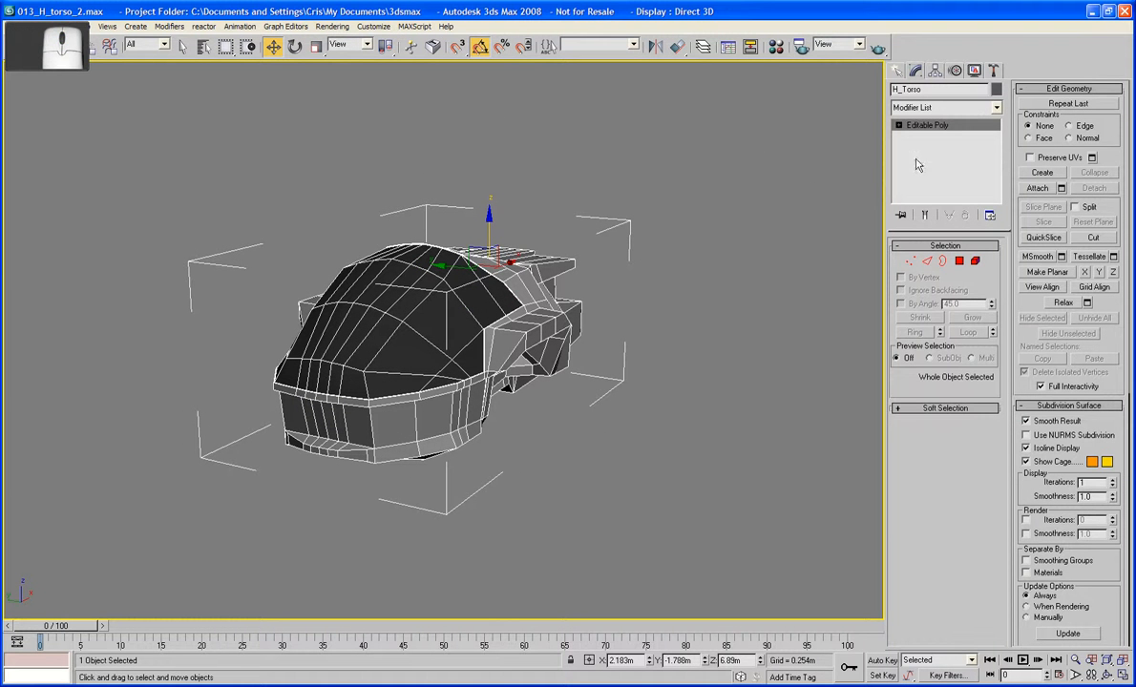
Apply a TurboSmooth modifier to H_Torso and enable its isoline display
left_click(946, 107)
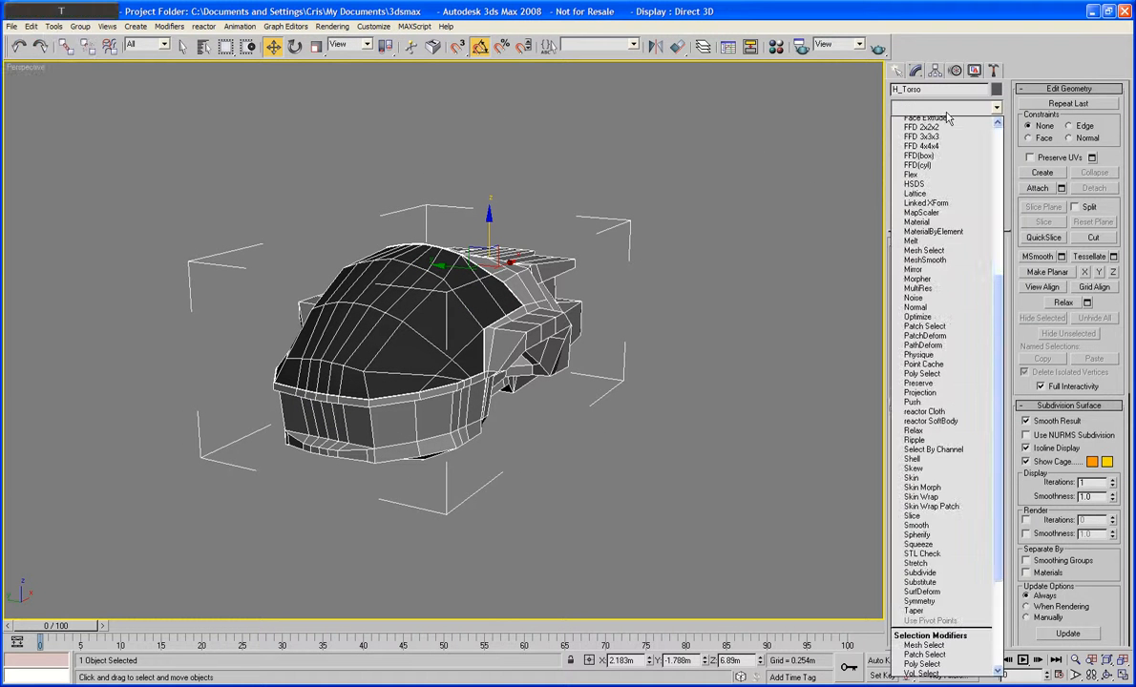
key("t")
key("t")
key("t")
key("Return")
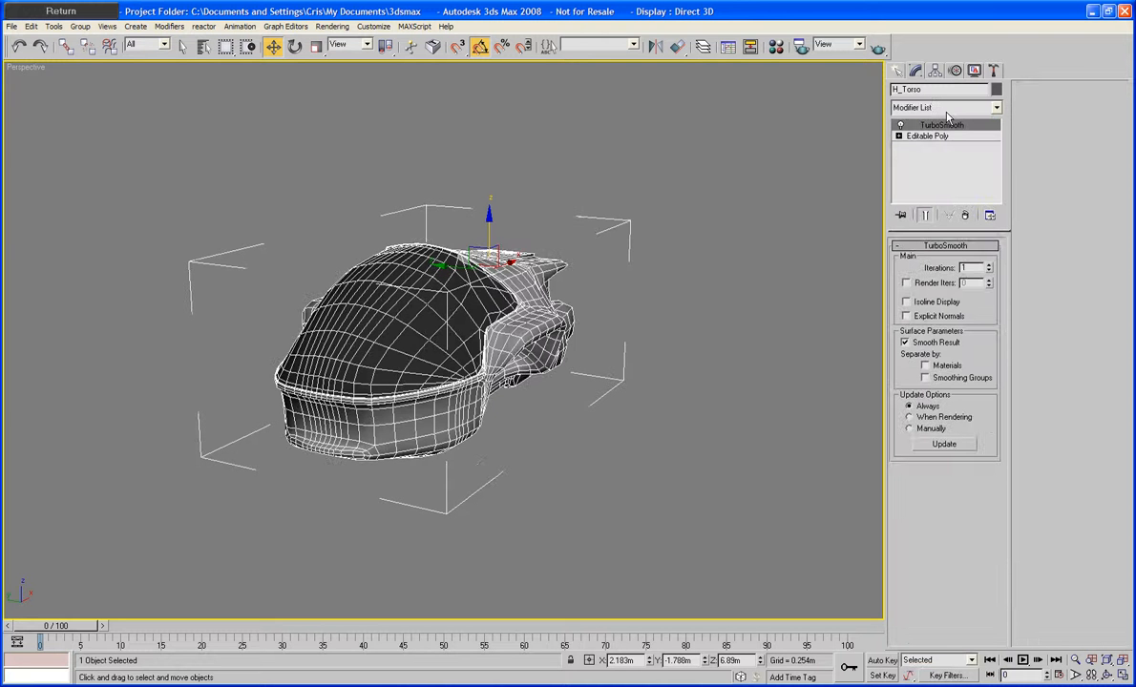
left_click(908, 303)
middle_click_drag(672, 436, 655, 332, "alt")
With the smoothed result shown, select the Editable Poly edge under the canopy rim beside the front corner and set its chamfer amount to 0.002m
left_click(909, 139)
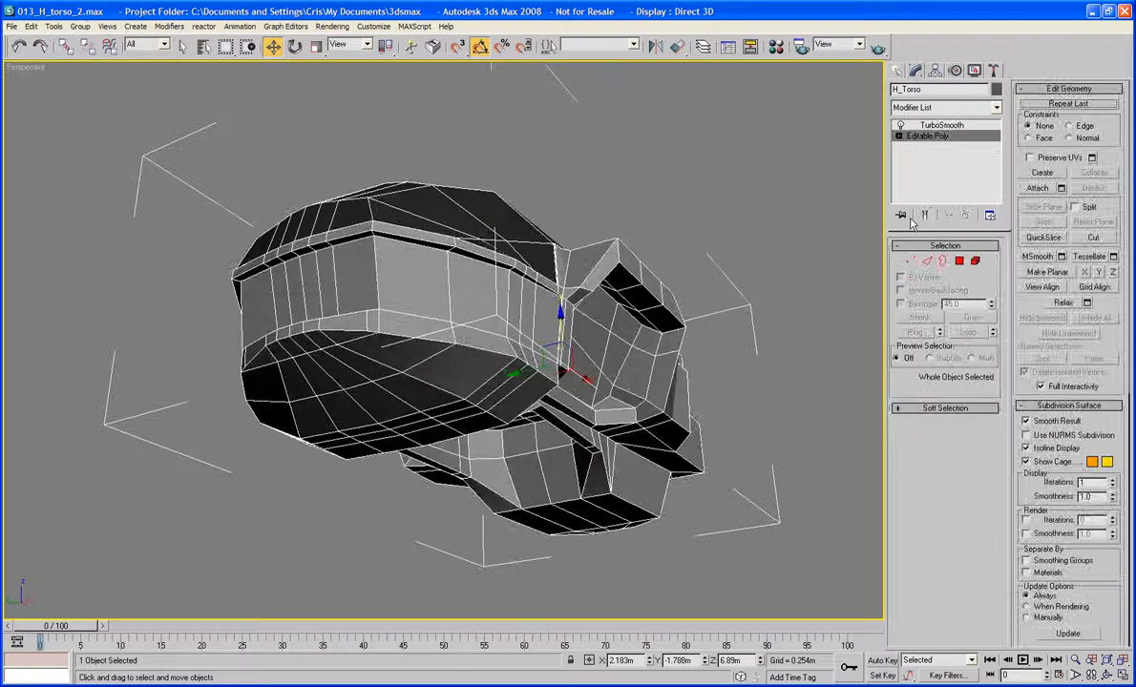
key("2")
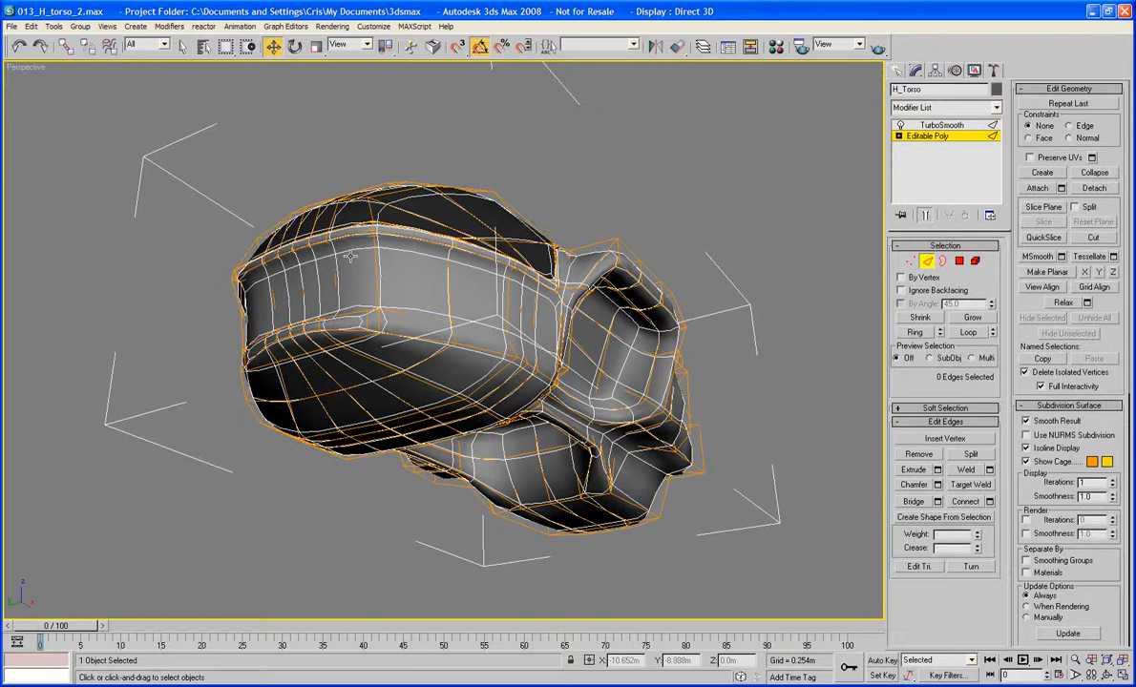
left_click(404, 237)
middle_click_drag(404, 235, 394, 256, "alt")
scroll(393, 256, "up", 5)
middle_click_drag(464, 266, 613, 293)
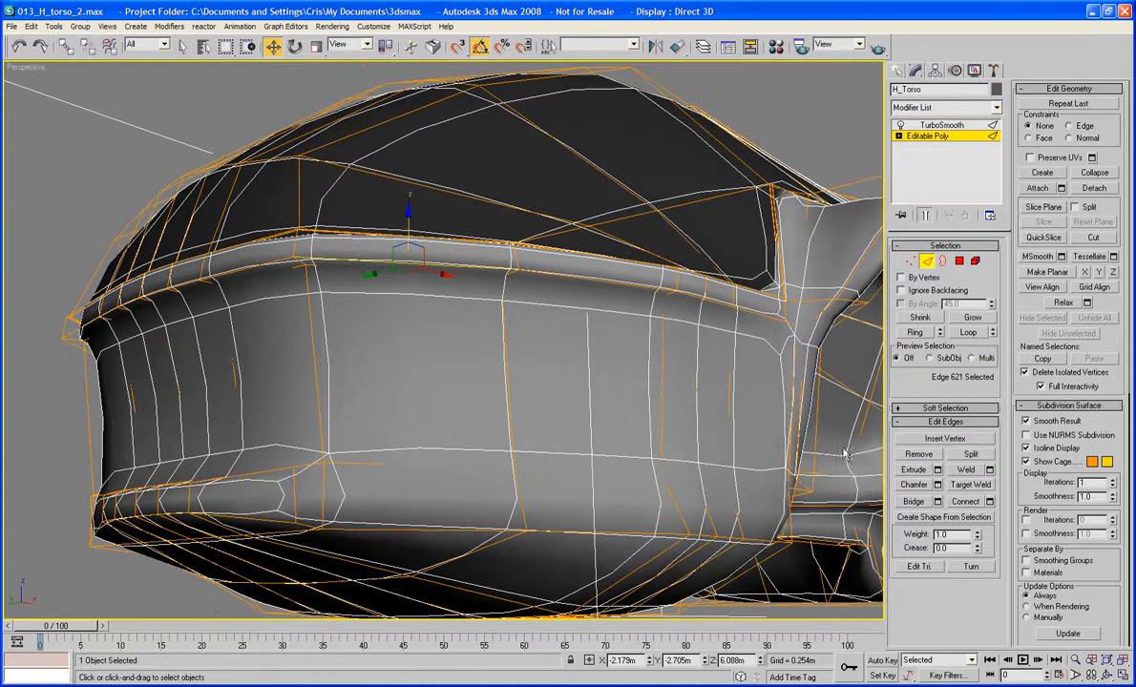
left_click(939, 485)
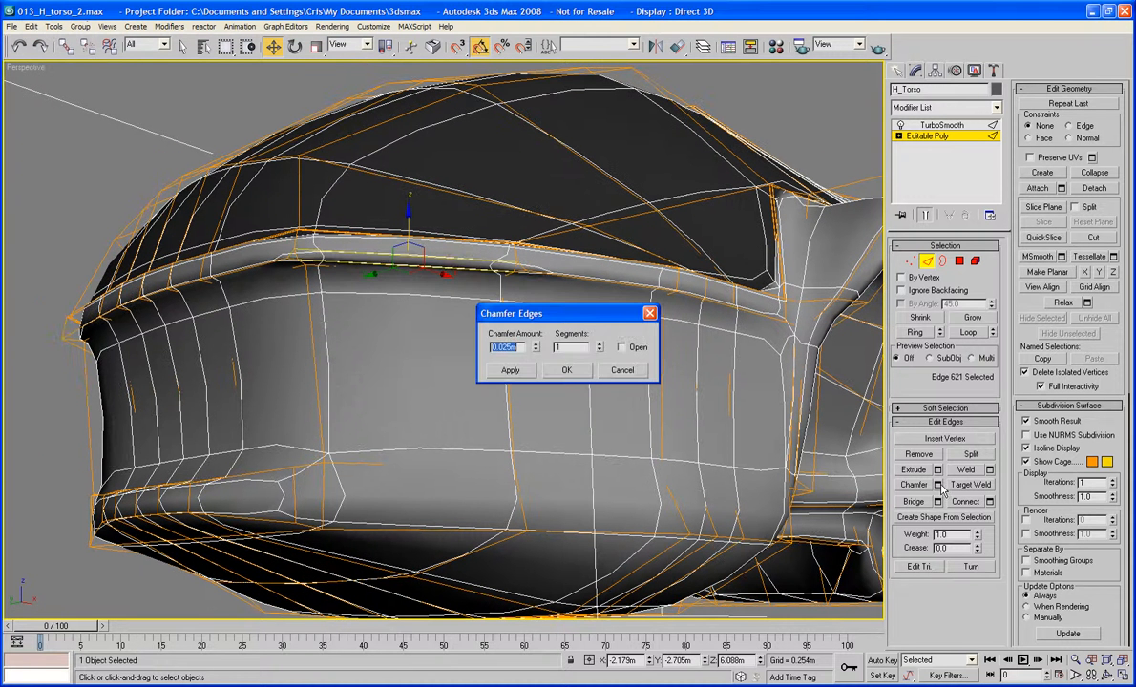
left_click_drag(563, 317, 973, 347)
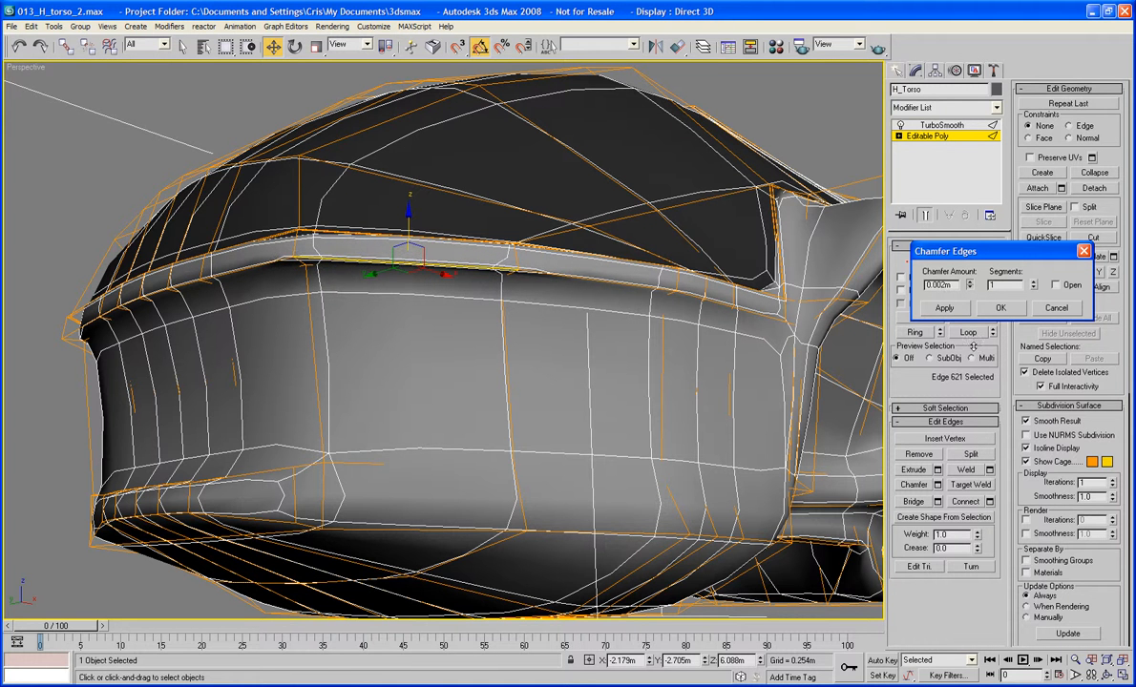
Add the six adjoining edges under the rim across the front of the torso to the chamfer selection
left_click(217, 276, "ctrl")
left_click(182, 287, "ctrl")
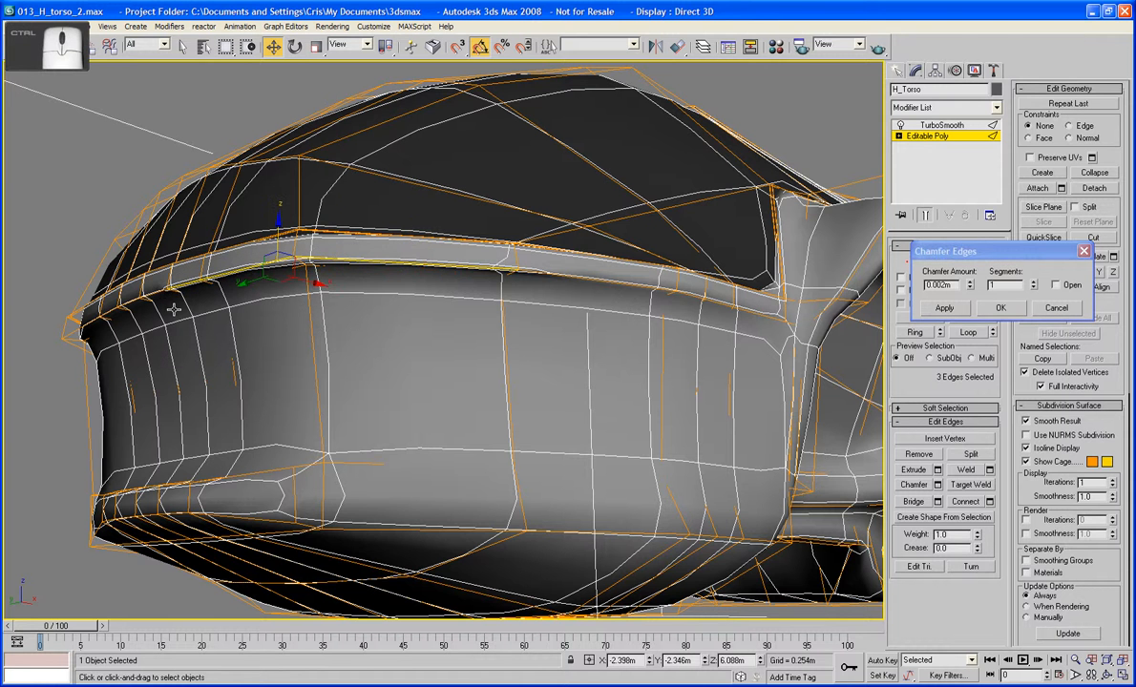
left_click(155, 292, "ctrl")
middle_click_drag(165, 315, 220, 331, "alt")
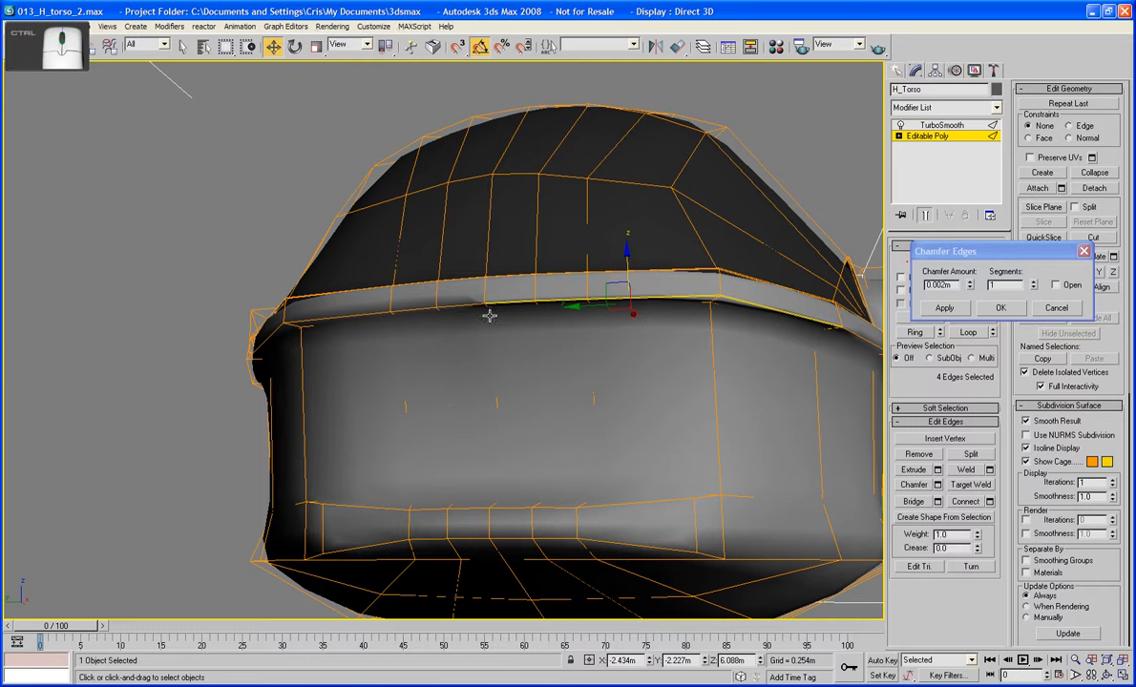
left_click(459, 307, "ctrl")
left_click(422, 308, "ctrl")
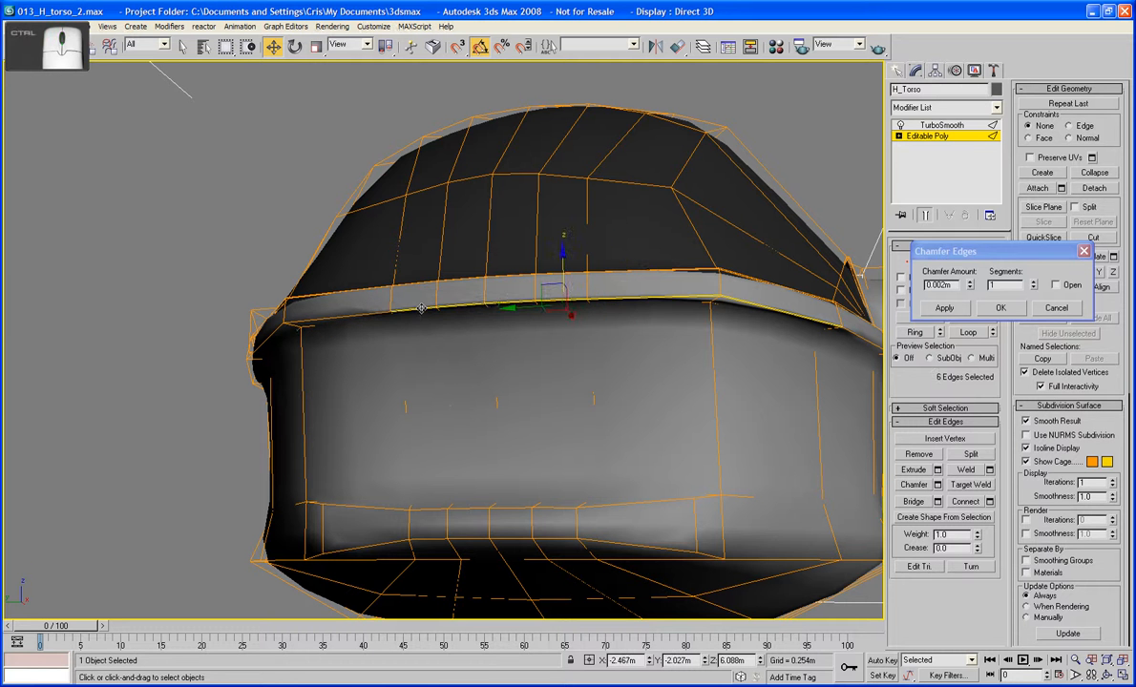
left_click(362, 315, "ctrl")
middle_click_drag(363, 315, 413, 317, "alt")
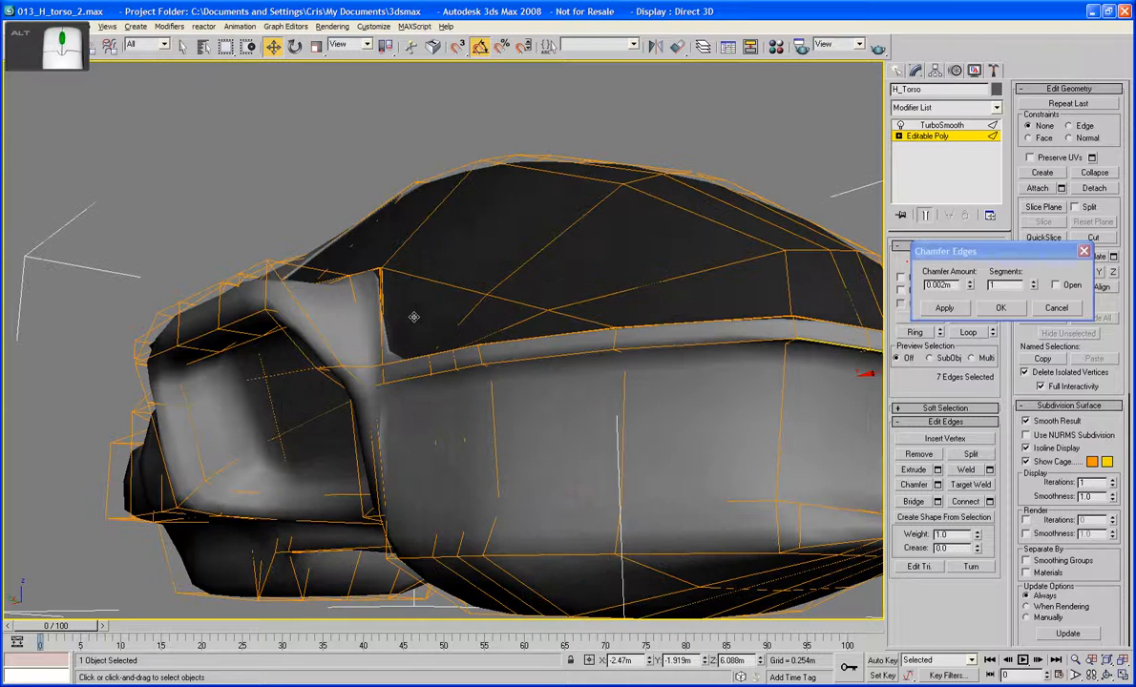
Add the five remaining edges under the rim up to the side corner, plus the vertical edge line at that corner, to the chamfer selection
left_click(690, 344, "ctrl")
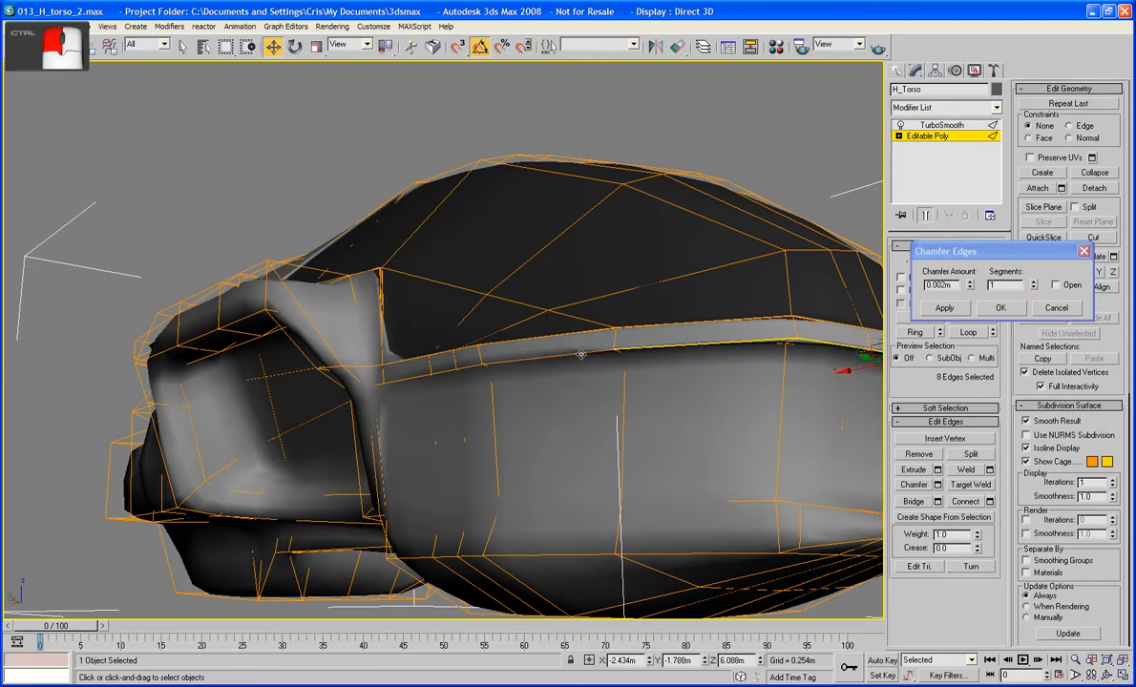
left_click(508, 352, "ctrl")
left_click(471, 369, "ctrl")
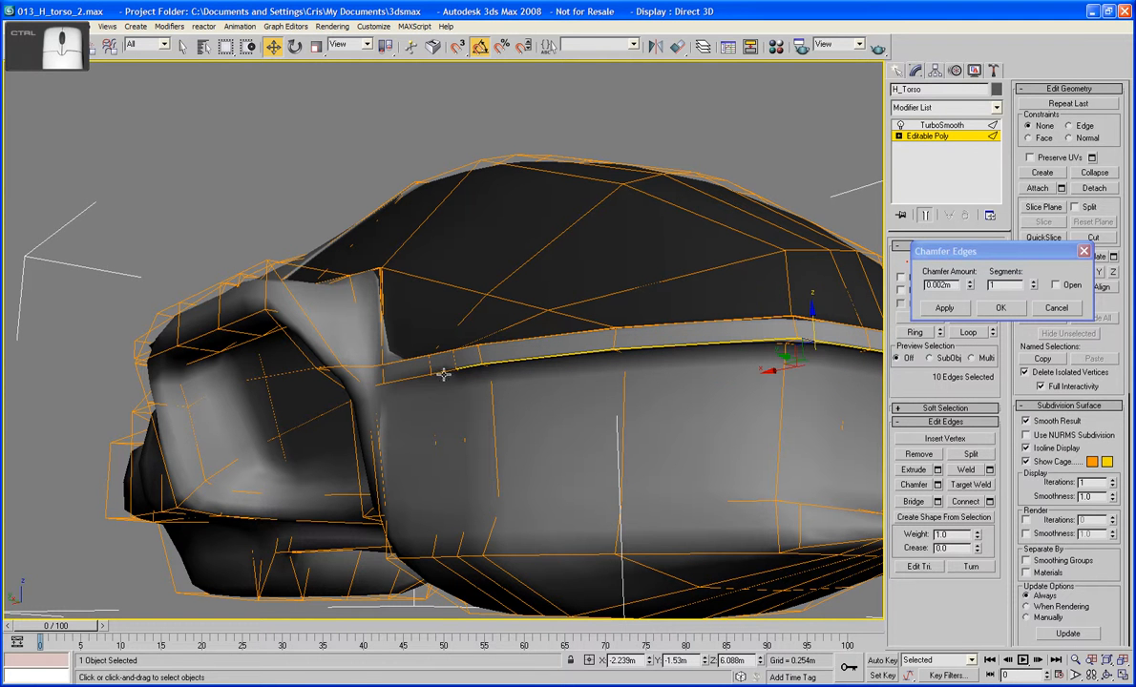
left_click(444, 376, "ctrl")
left_click(410, 382, "ctrl")
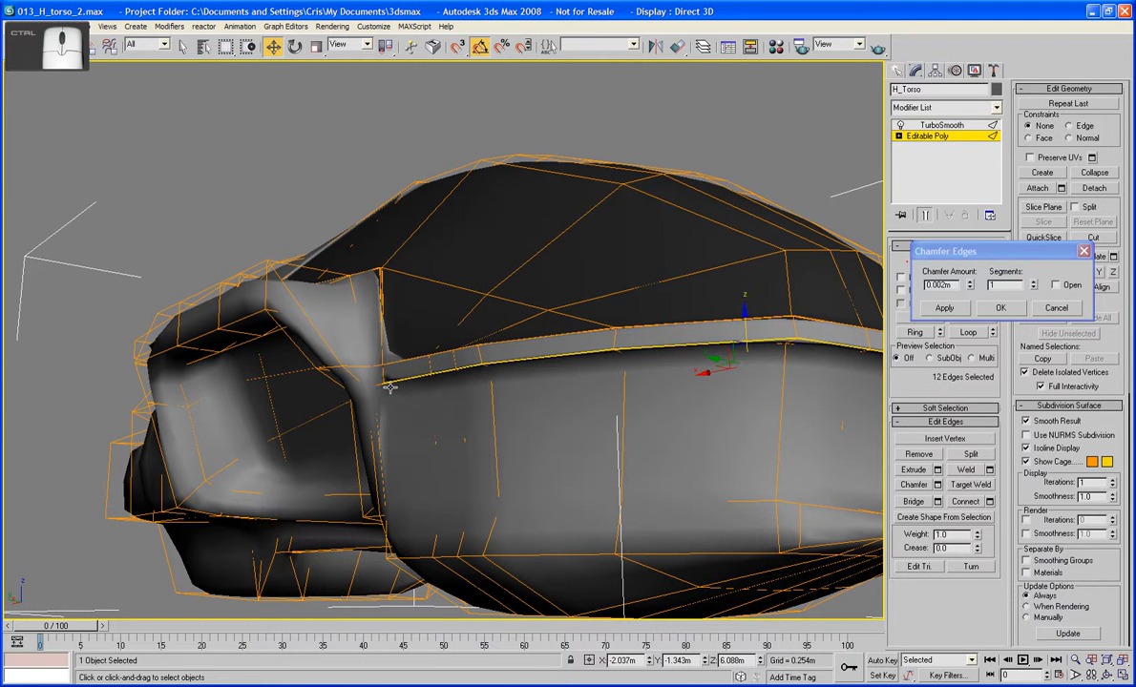
left_click(378, 435, "ctrl")
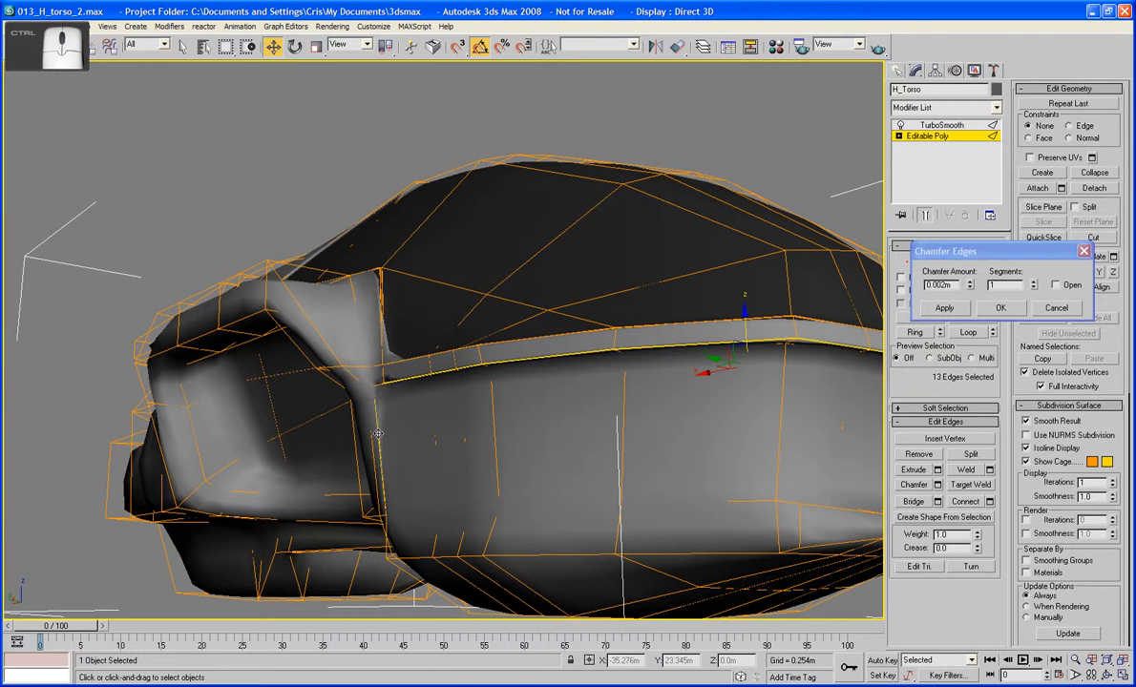
left_click(352, 357, "ctrl")
middle_click_drag(444, 441, 468, 406, "alt")
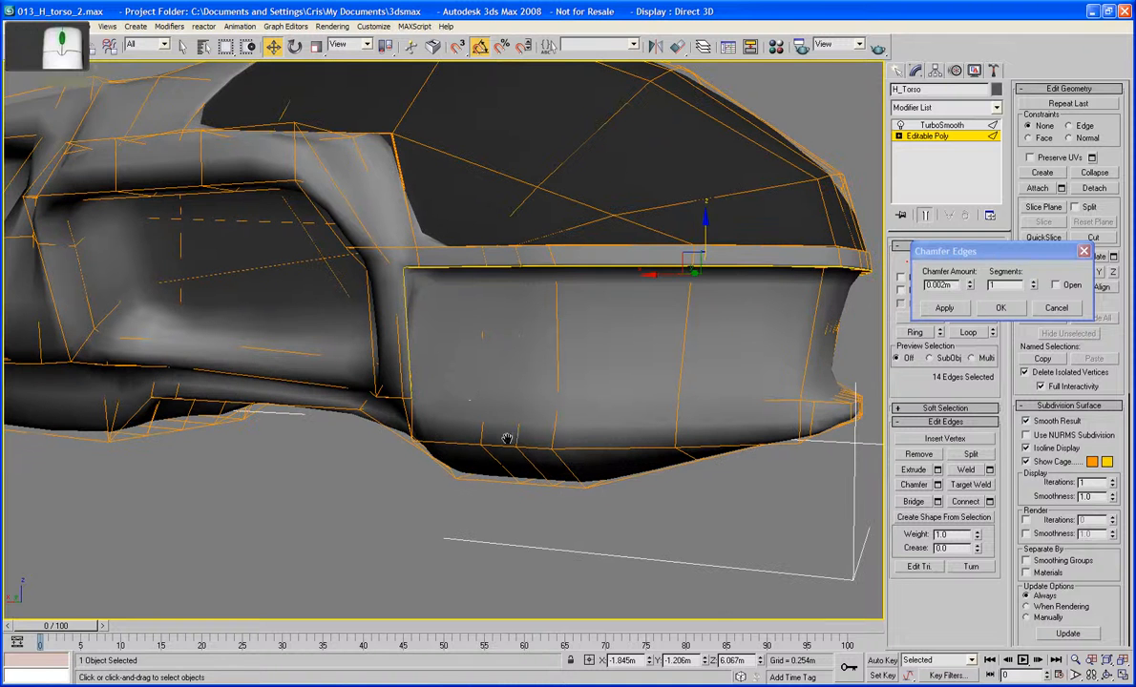
Display edged faces and add four edges along the lower border of the torso's side band, starting at the side corner
key("F4")
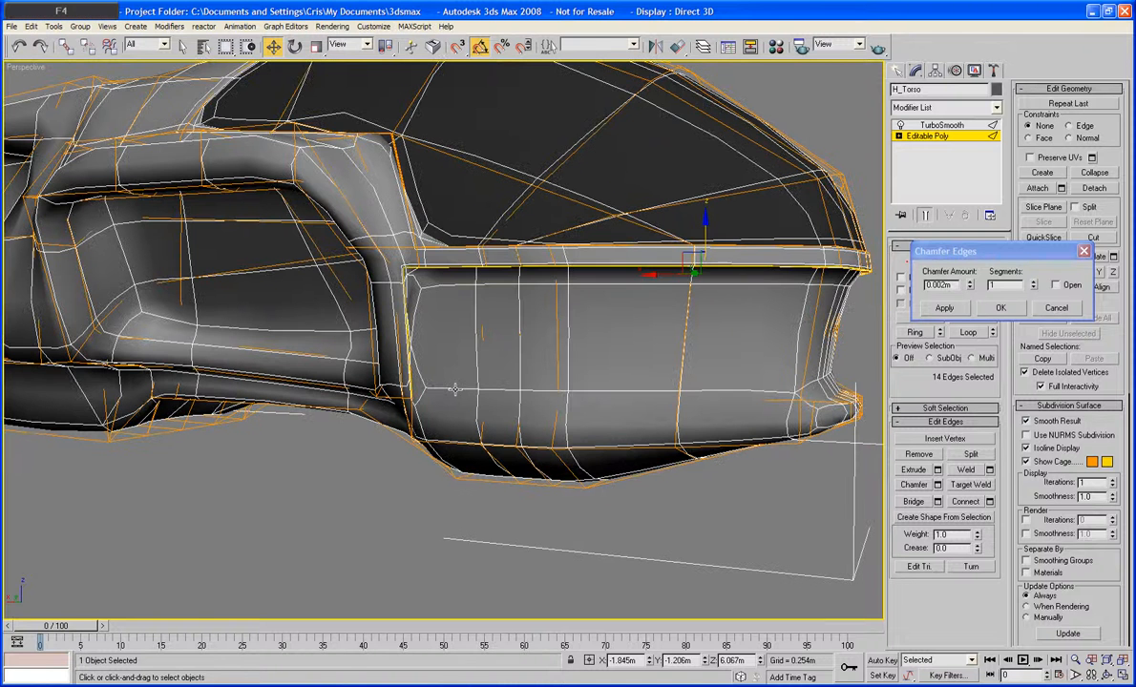
key("F4")
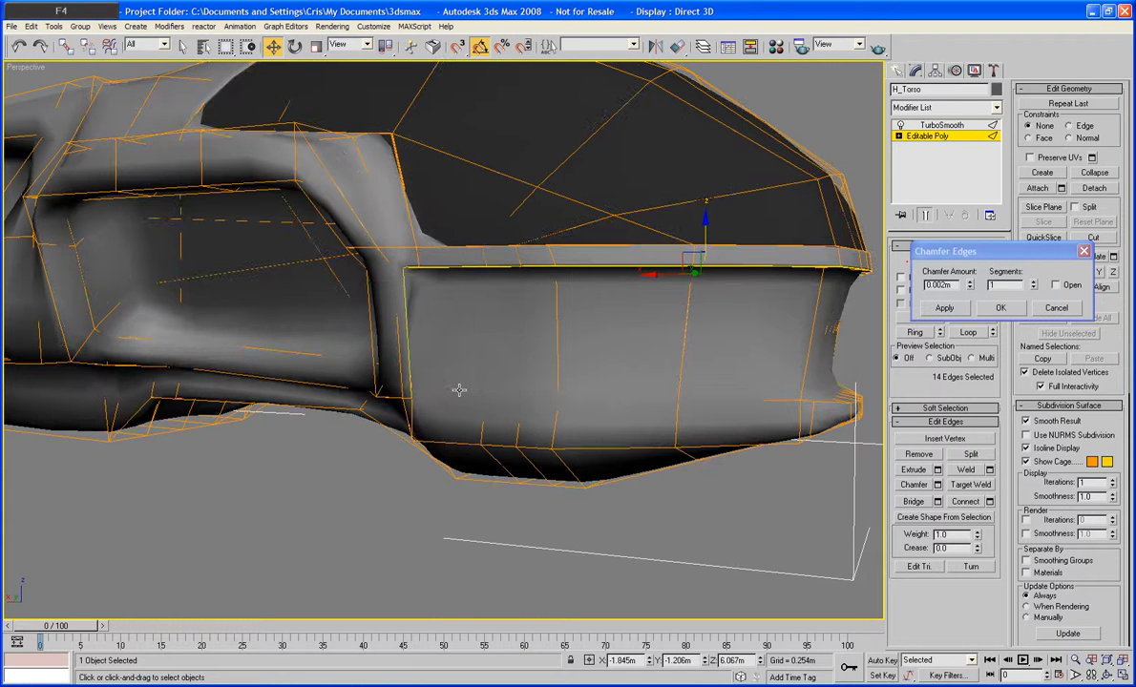
key("ctrl+z")
key("F4")
middle_click_drag(461, 394, 458, 276)
scroll(460, 371, "up", 2)
left_click(458, 275, "ctrl")
left_click(546, 274, "ctrl")
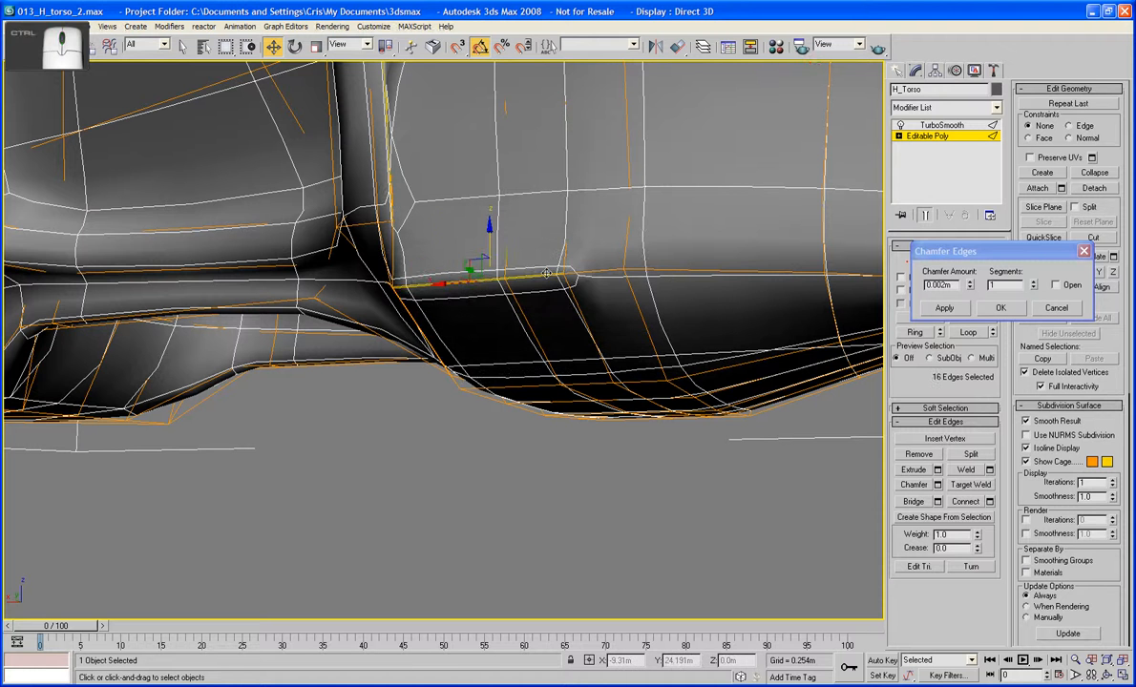
left_click(591, 272, "ctrl")
left_click(684, 271, "ctrl")
scroll(741, 285, "down", 5)
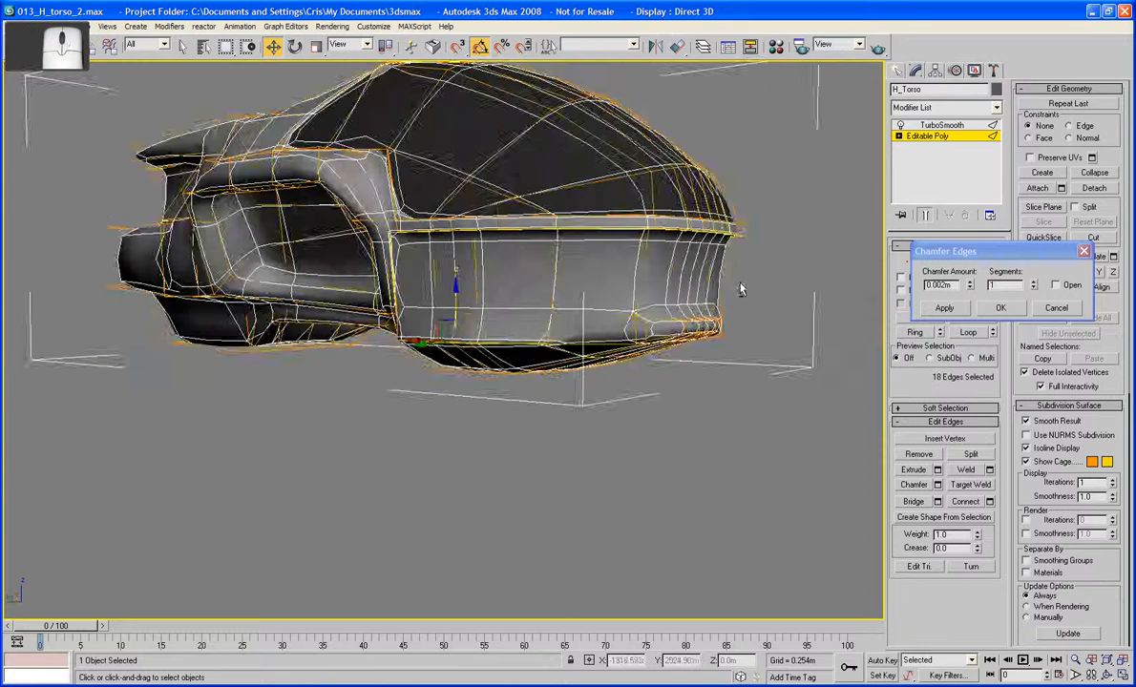
Extend the lower border selection by one edge towards the front and add the five edges of the parallel line above it, back to the side corner
mouse_move(741, 285)
middle_mouse_down("alt")
mouse_move(727, 289)
mouse_move(735, 297)
middle_mouse_up("alt")
scroll(521, 421, "up", 3)
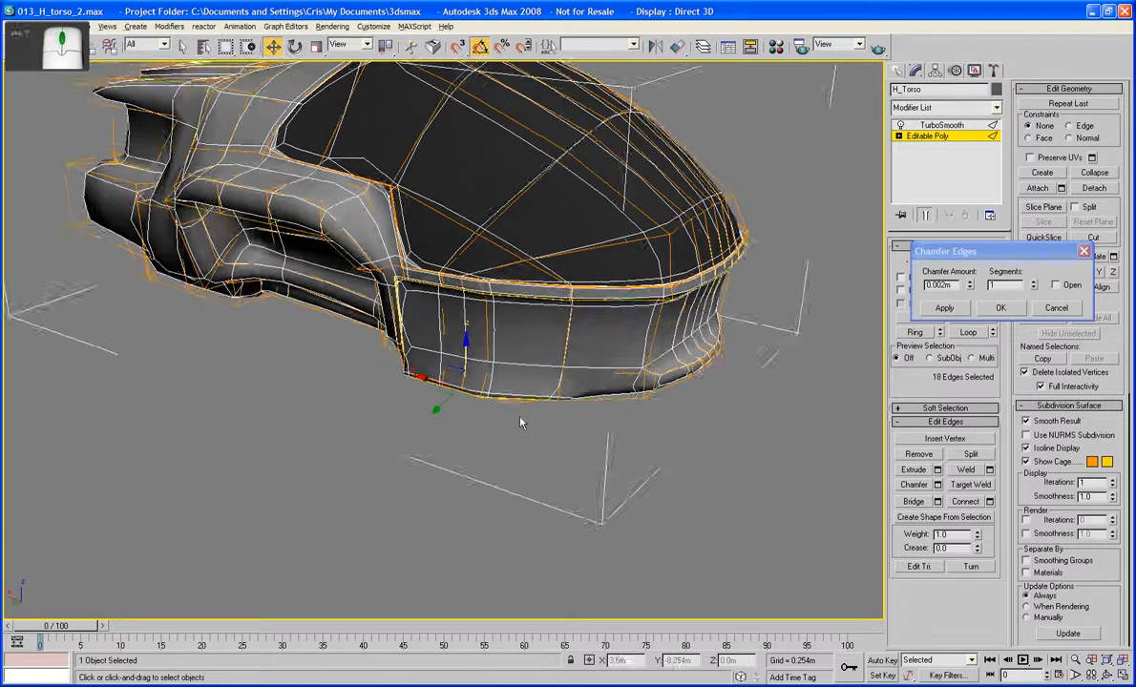
middle_click_drag(520, 421, 526, 432, "alt")
left_click(604, 412, "ctrl")
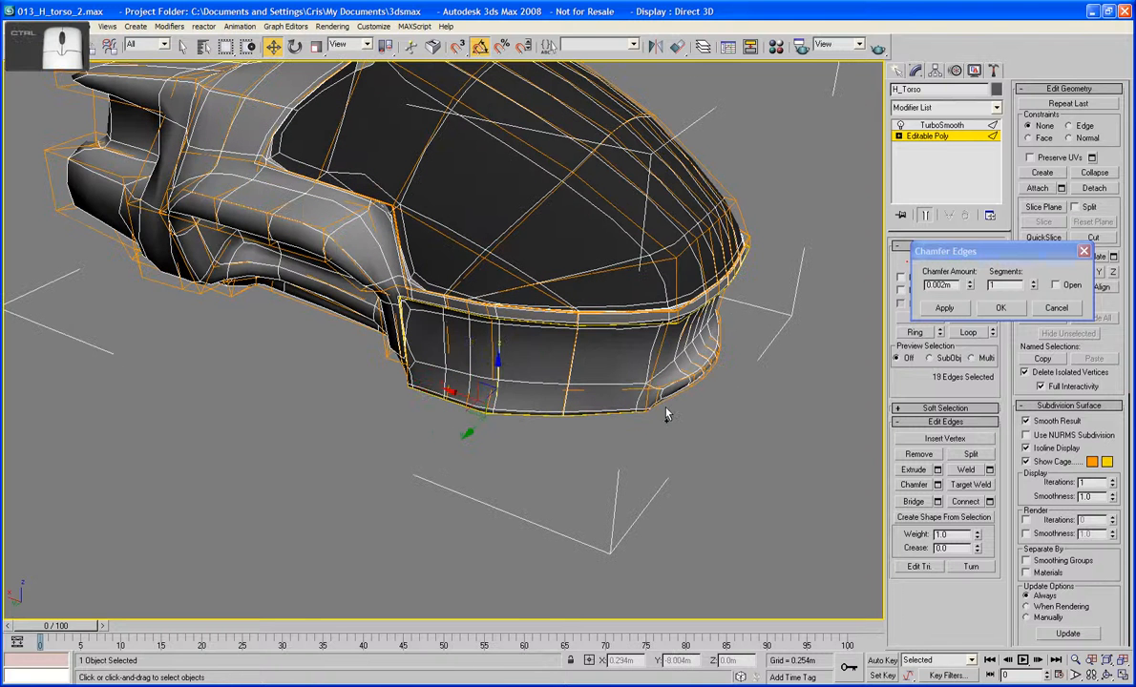
left_click(578, 363, "ctrl")
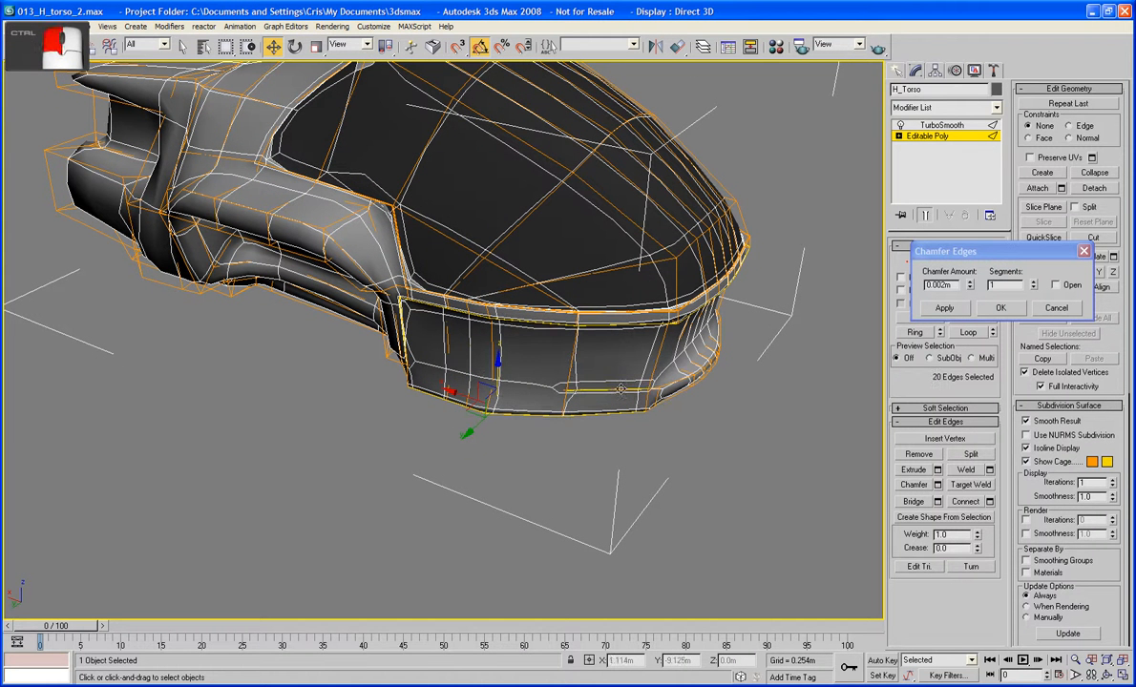
left_click(533, 390, "ctrl")
left_click(474, 380, "ctrl")
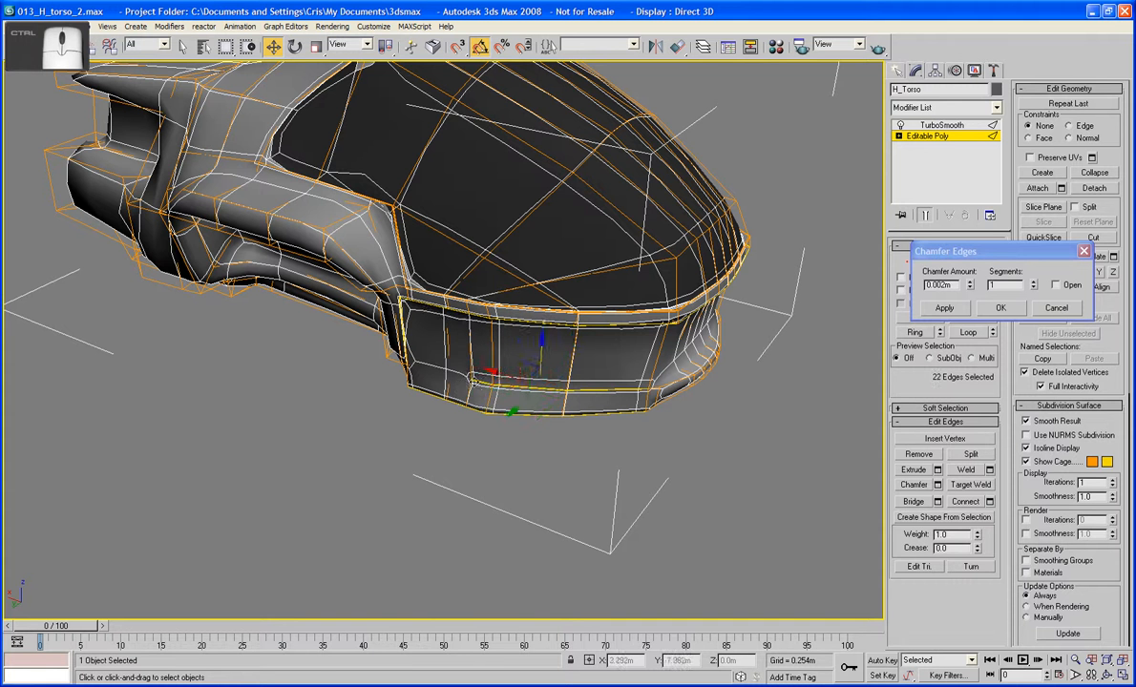
left_click(430, 369, "ctrl")
left_click(405, 350, "ctrl")
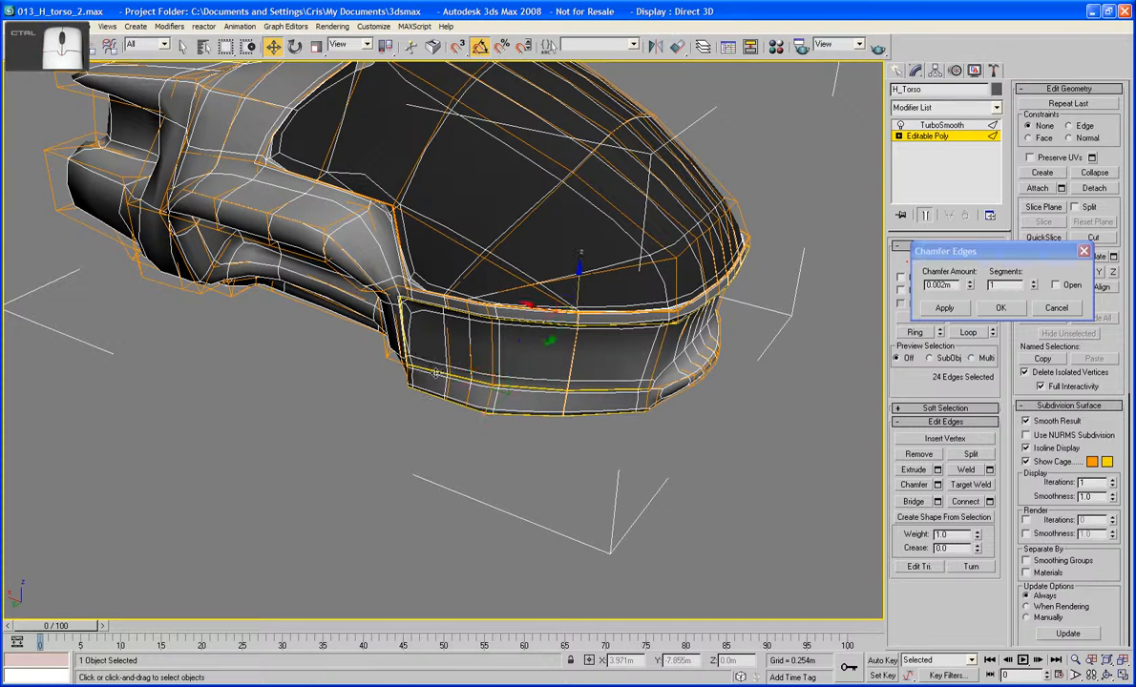
Move the Chamfer Edges dialog aside and, with the smoothed result temporarily hidden, add the short vertical edge joining both lower lines at the side corner
middle_click_drag(423, 382, 440, 352, "alt")
scroll(448, 356, "up", 6)
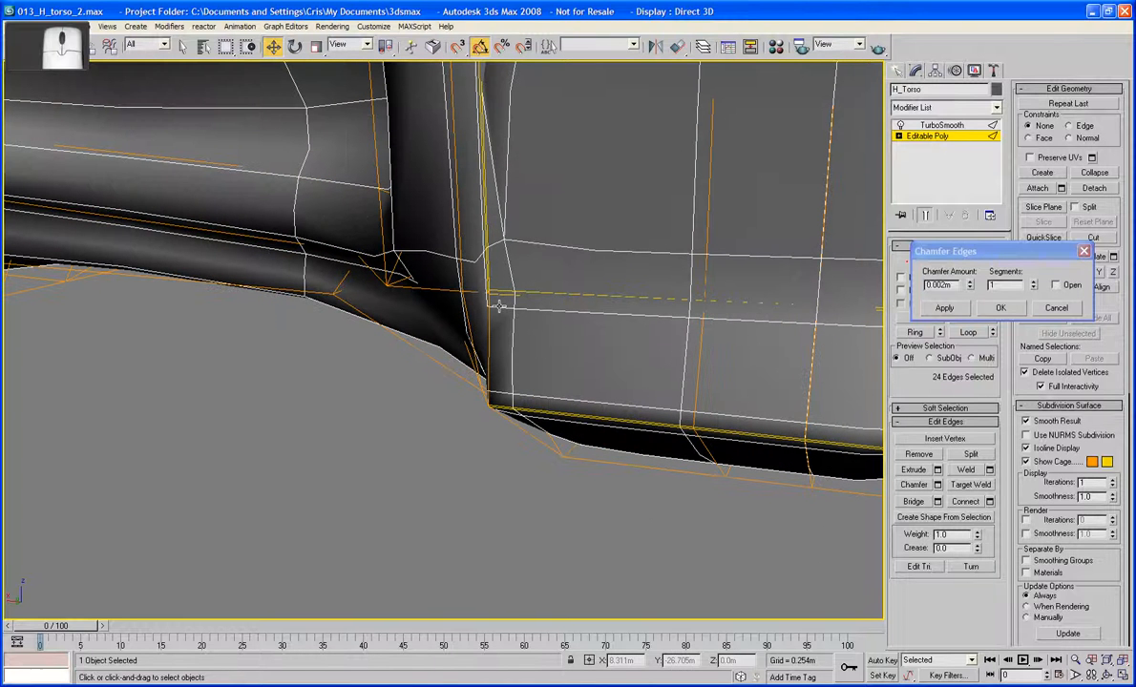
left_click_drag(986, 256, 220, 453)
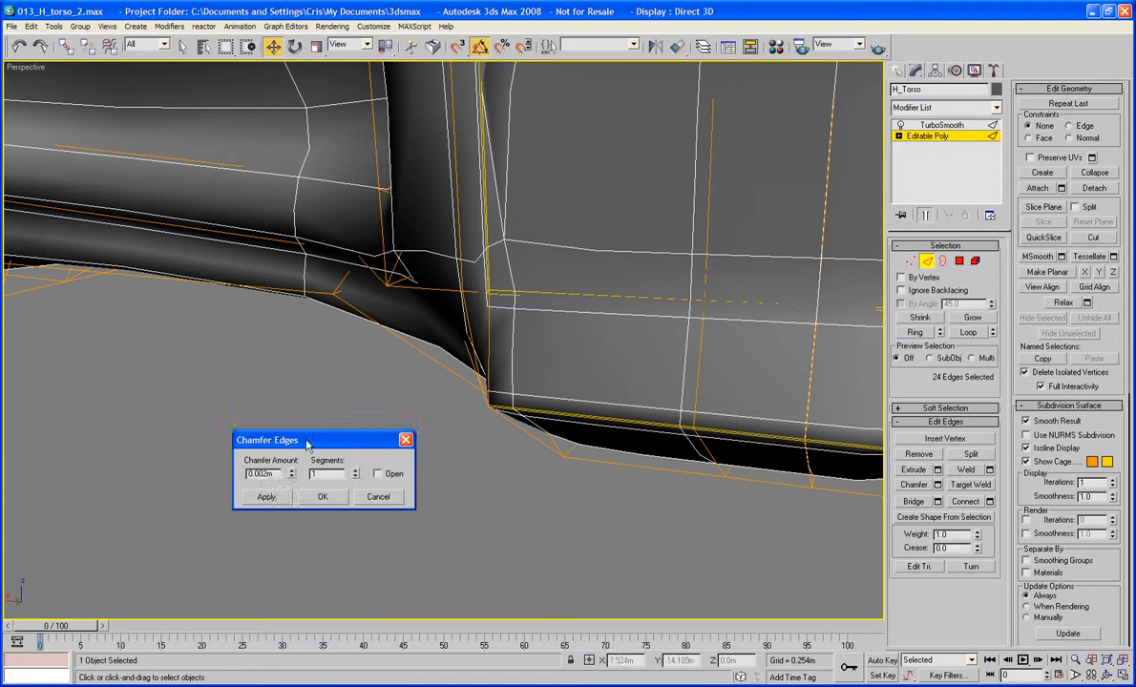
left_click(929, 215)
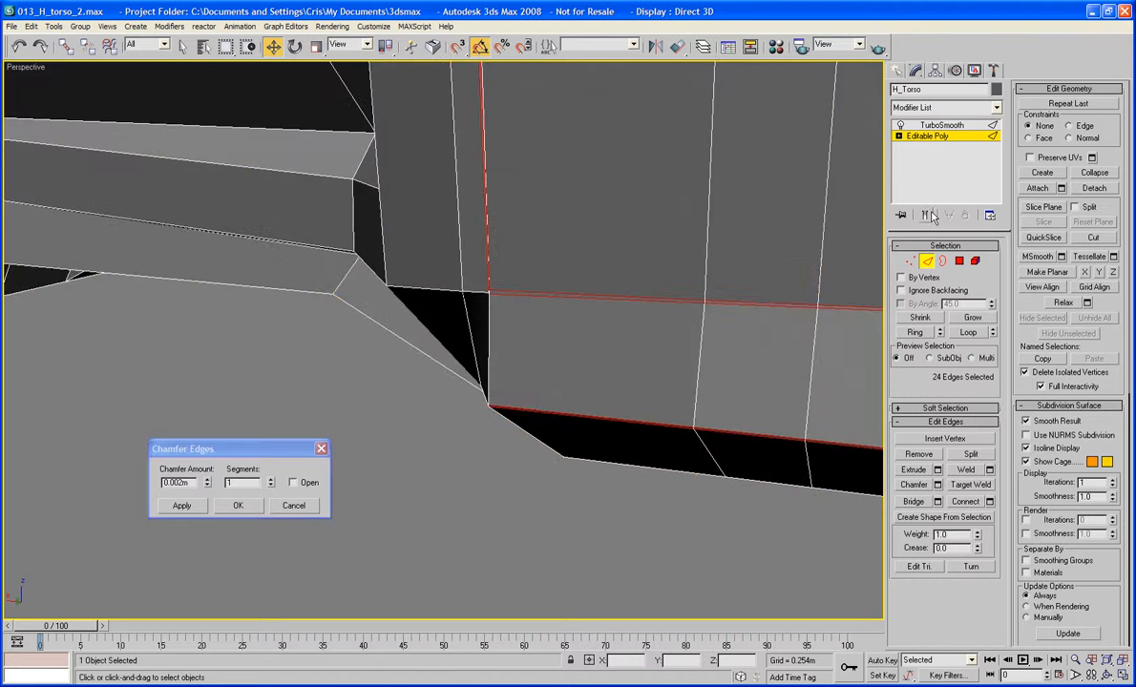
middle_click_drag(592, 301, 641, 291, "alt")
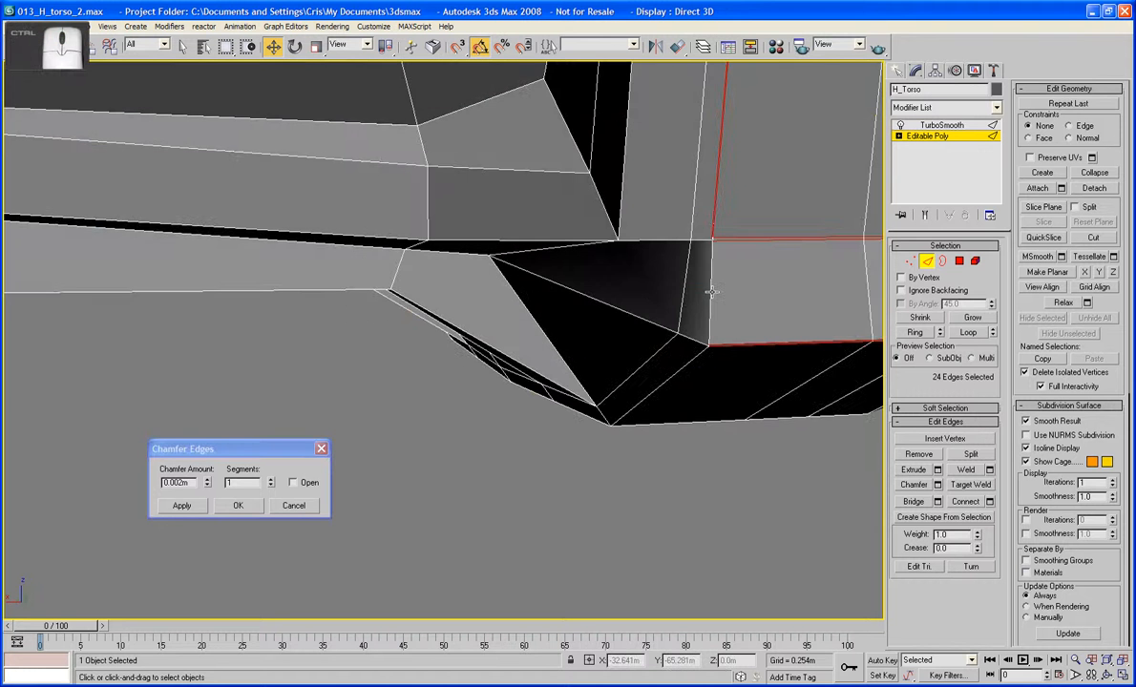
left_click(712, 292, "ctrl")
scroll(716, 296, "down", 6)
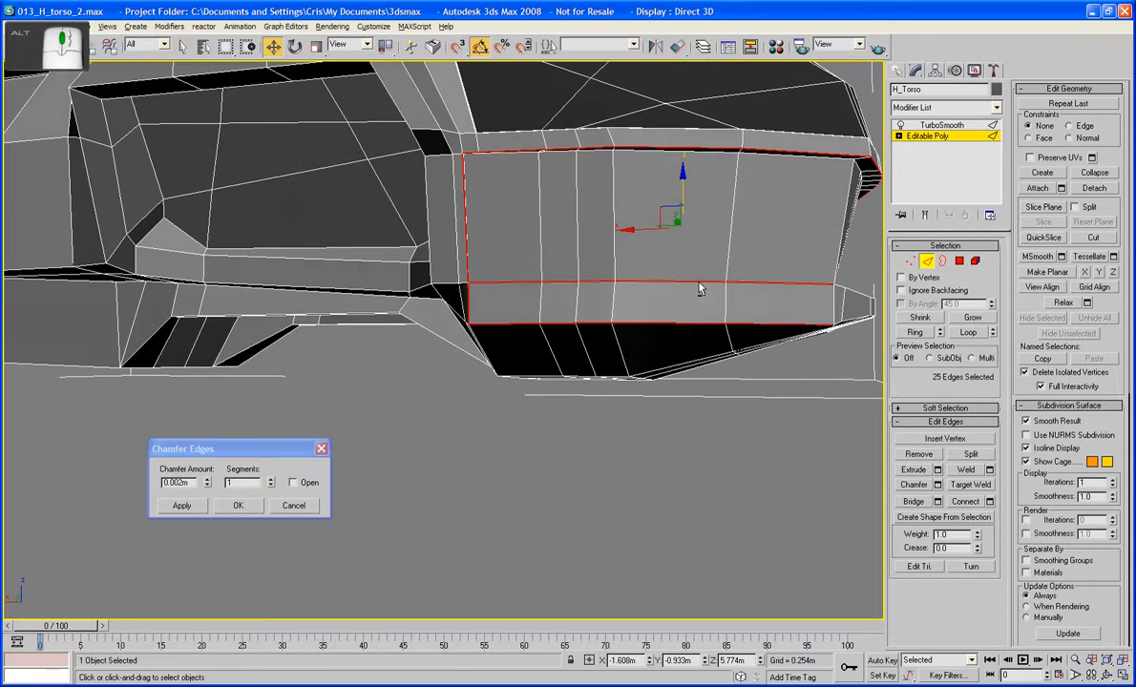
left_click(924, 217)
Add six edges to the selection, continuing the upper and lower lines around the near corner onto the front lip
middle_click_drag(697, 322, 568, 391, "alt")
left_click(546, 190, "ctrl")
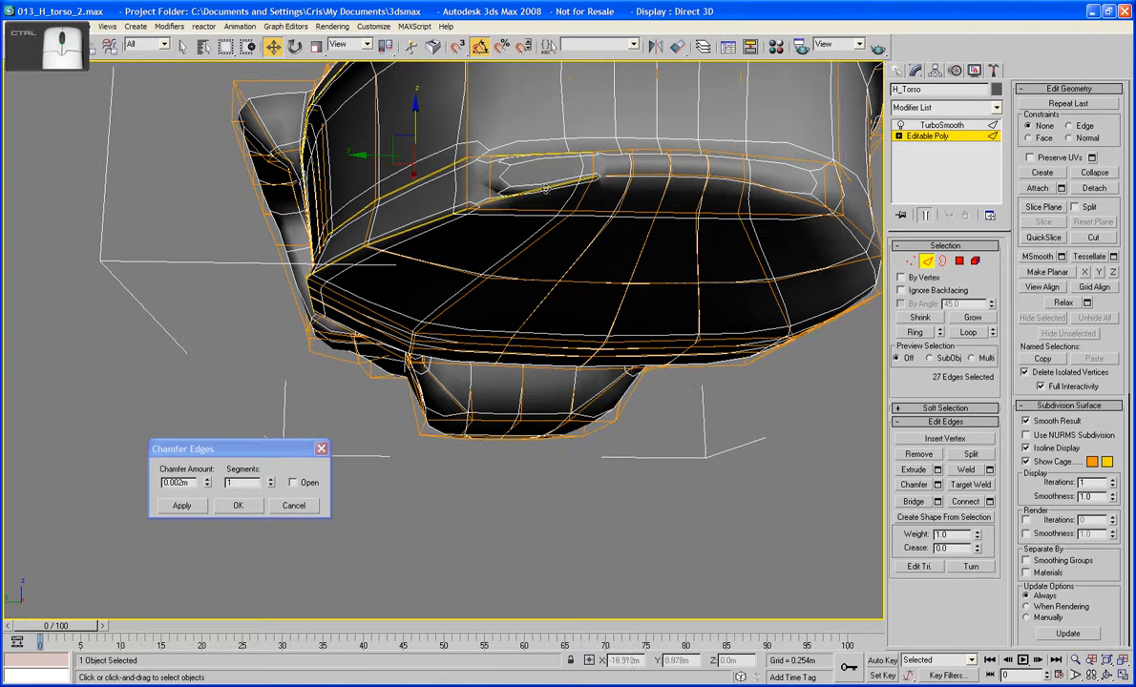
left_click(607, 169, "ctrl")
left_click(609, 153, "ctrl")
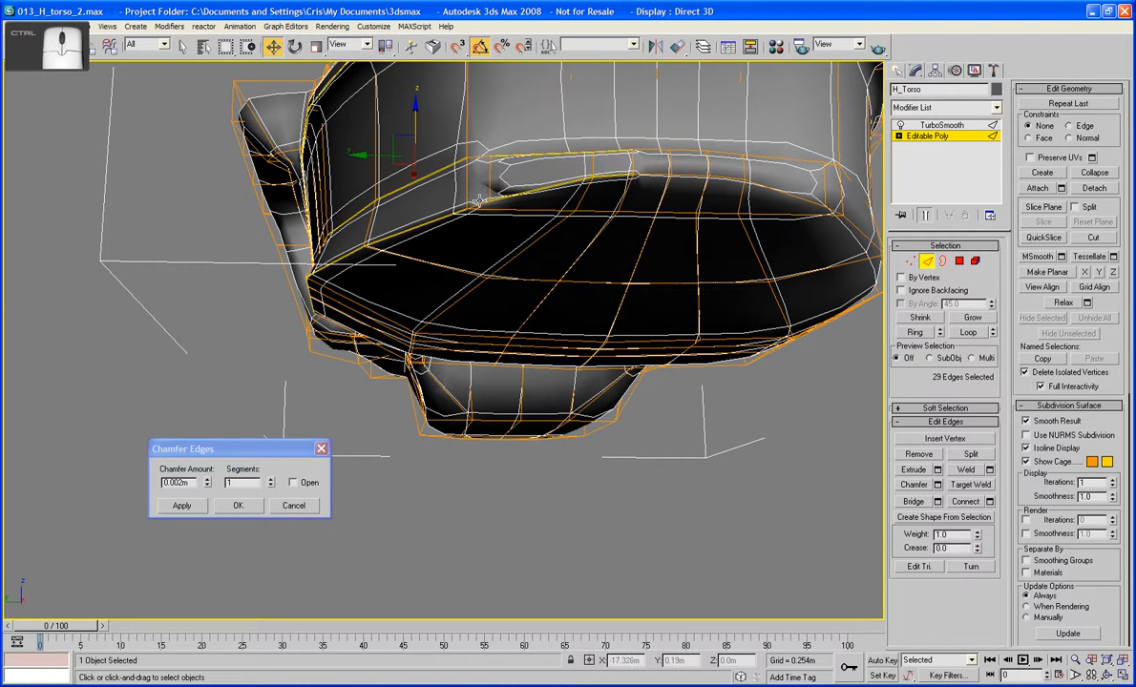
middle_click_drag(446, 187, 485, 416, "alt")
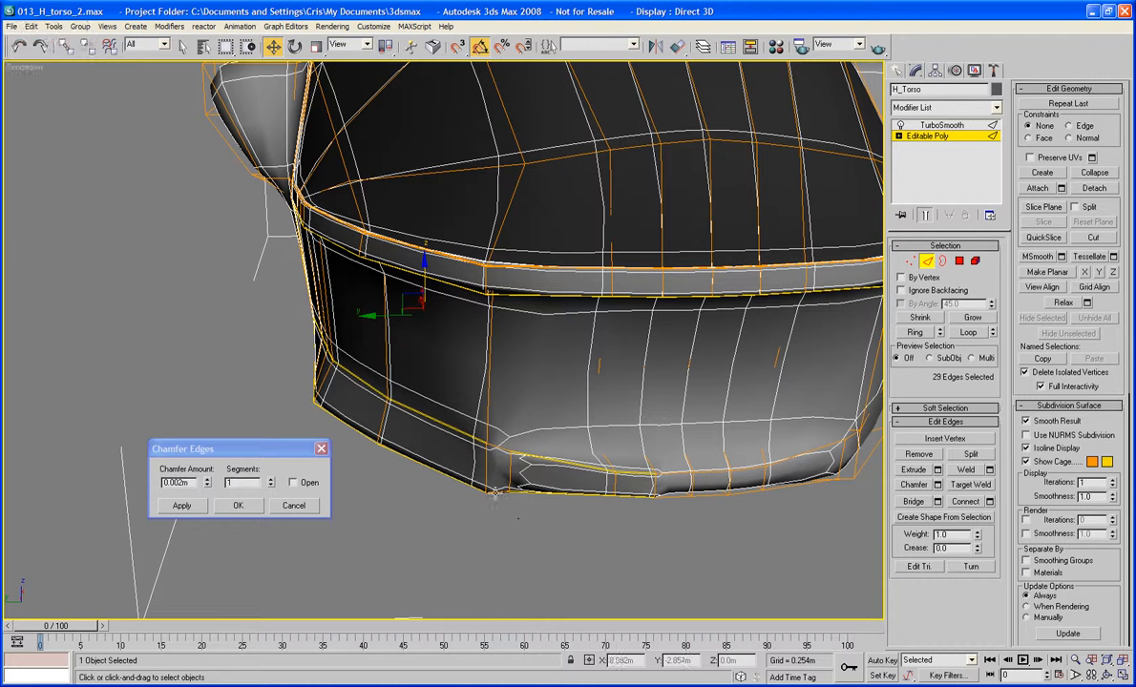
left_click(462, 460, "ctrl")
left_click(493, 446, "ctrl")
middle_click_drag(494, 446, 536, 428, "alt")
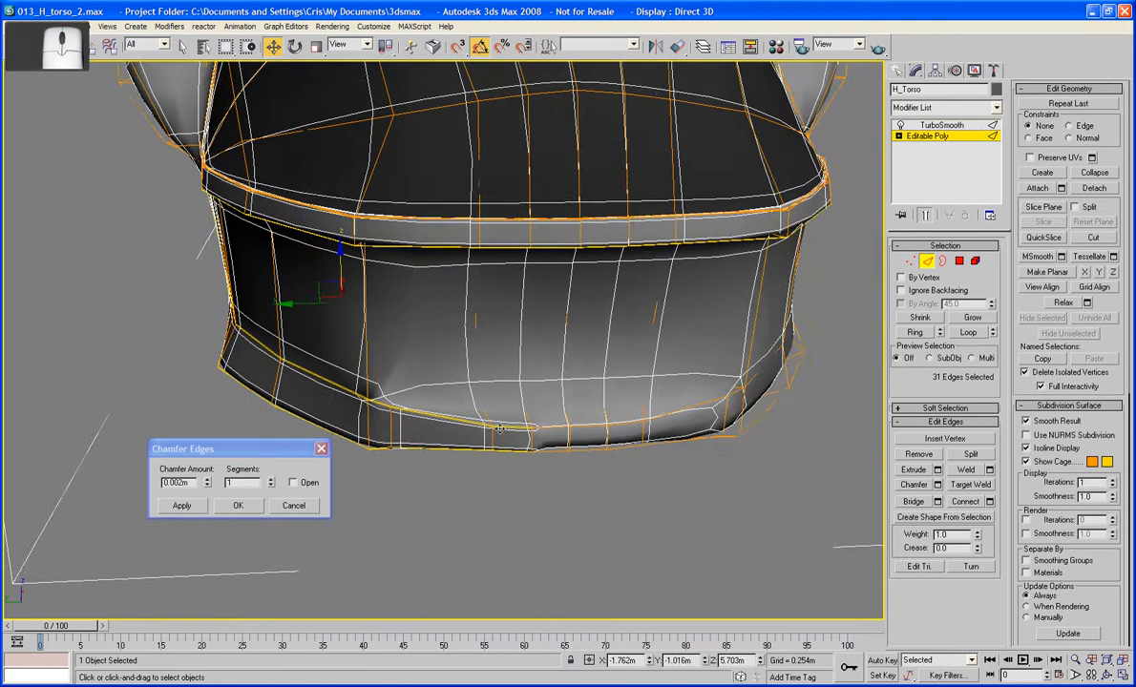
Add the next eight upper and lower edges across the front lip to the chamfer selection, towards the opposite corner
left_click(548, 441, "ctrl")
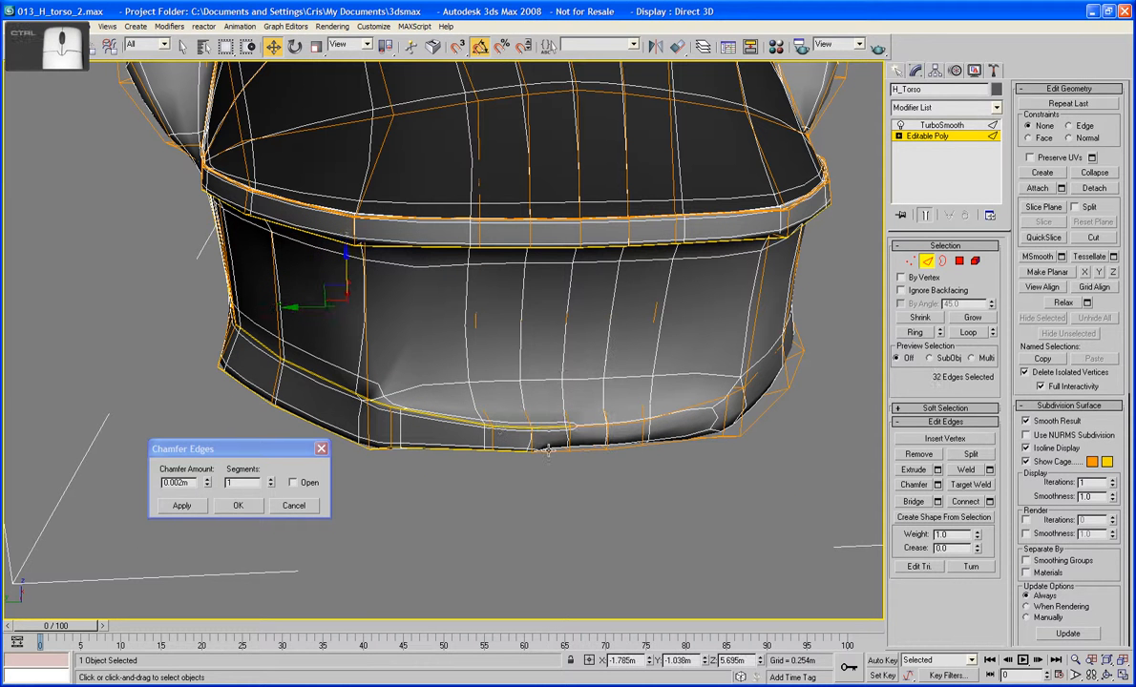
left_click(588, 444, "ctrl")
left_click(587, 429, "ctrl")
left_click(589, 448, "ctrl")
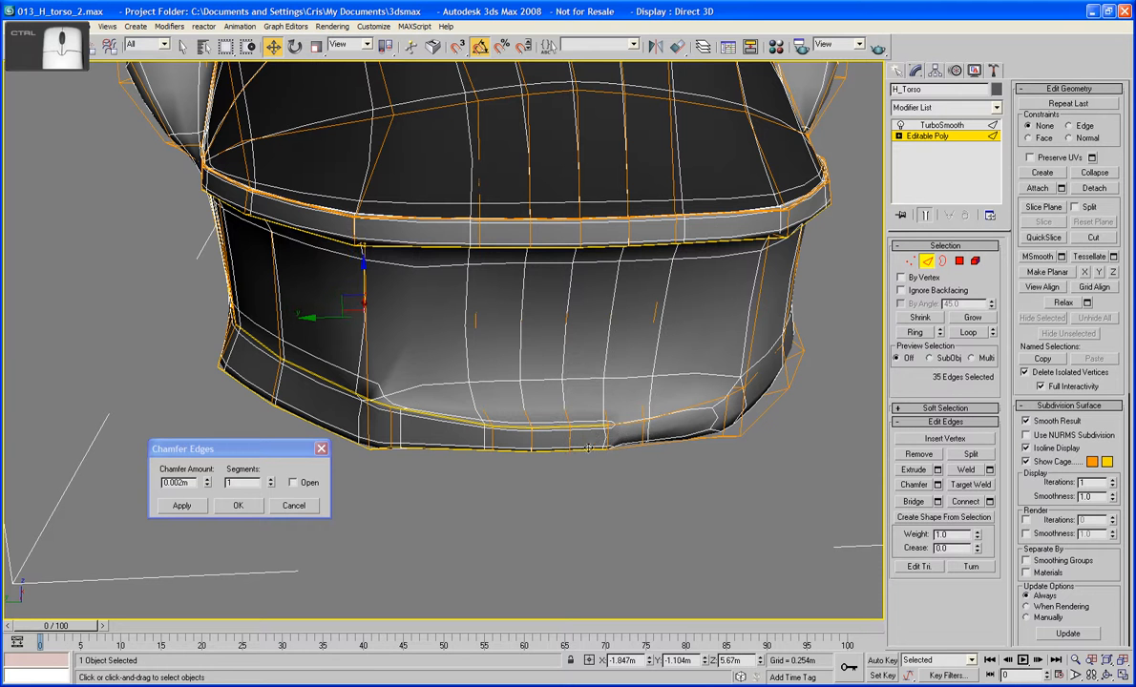
left_click(632, 421, "ctrl")
left_click(631, 444, "ctrl")
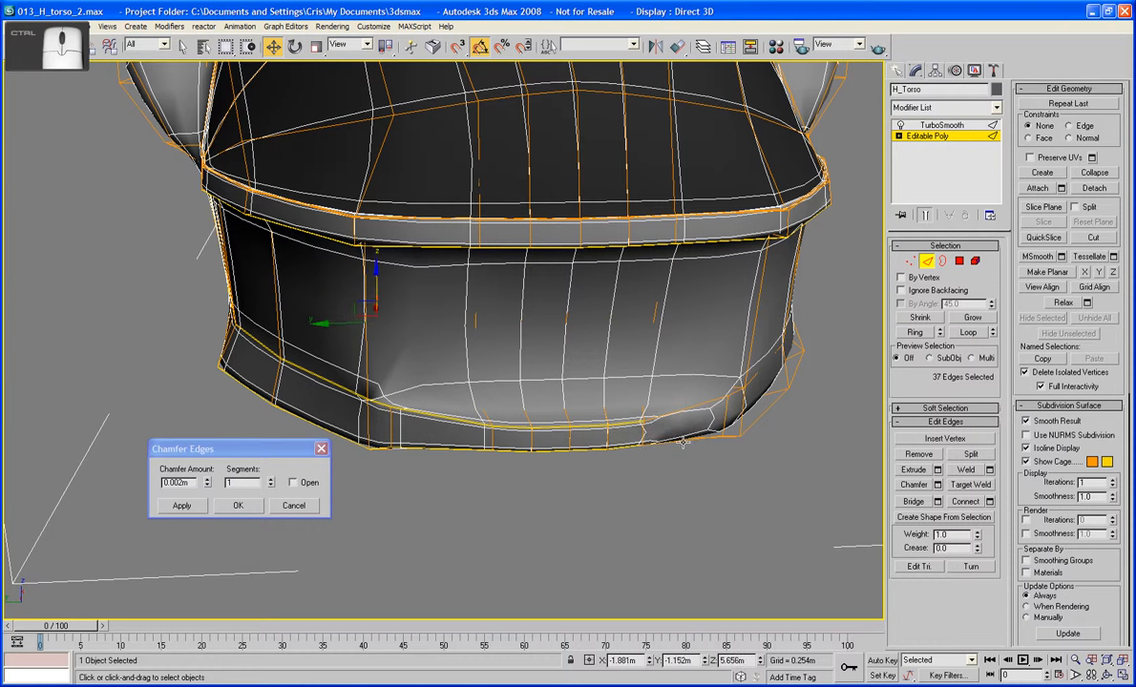
left_click(684, 442, "ctrl")
left_click(684, 420, "ctrl")
Add four edges to carry the upper and lower lip lines around the opposite front corner
middle_click_drag(685, 420, 533, 485, "alt")
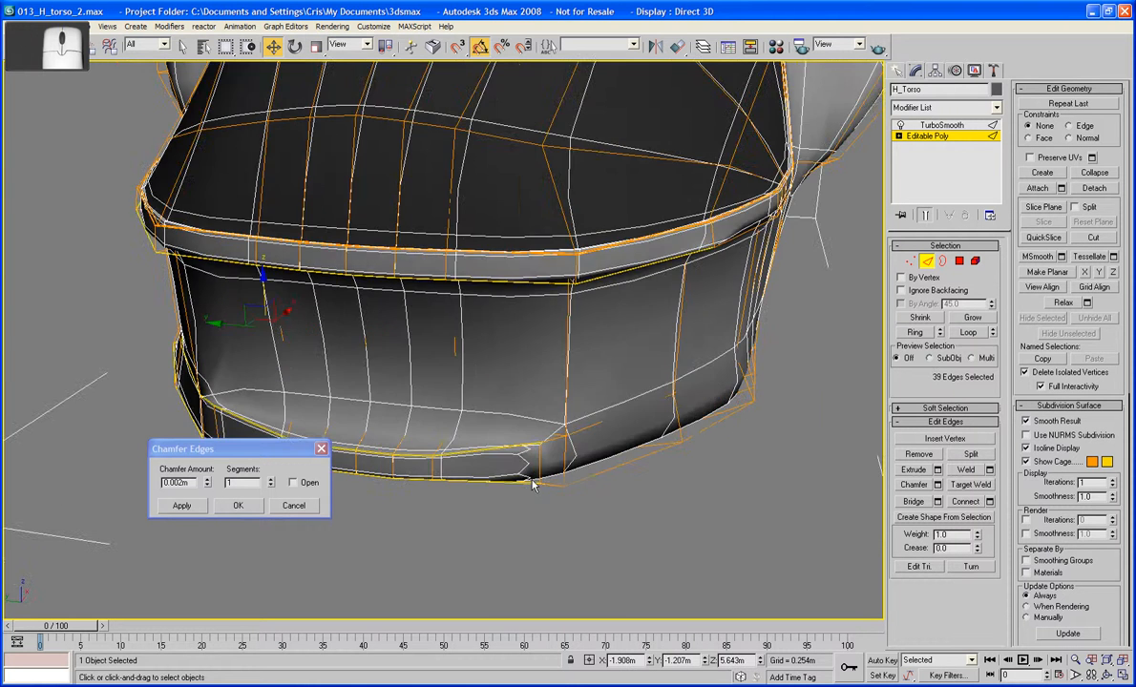
left_click(551, 460, "ctrl")
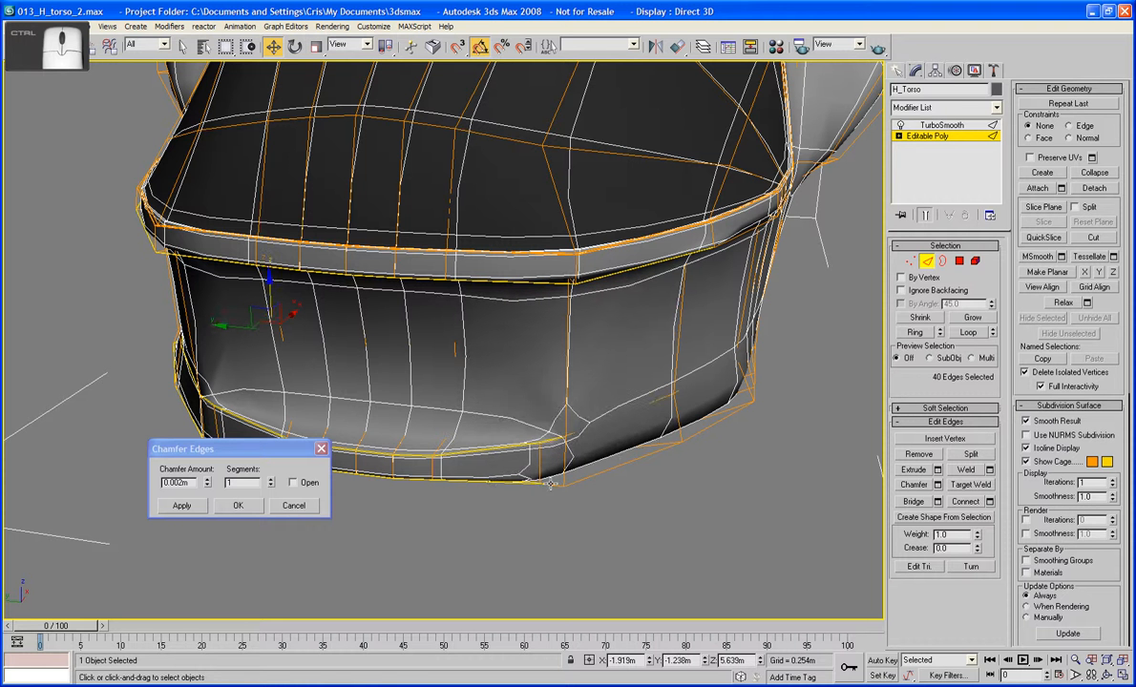
left_click(551, 484, "ctrl")
left_click(593, 474, "ctrl")
left_click(594, 421, "ctrl")
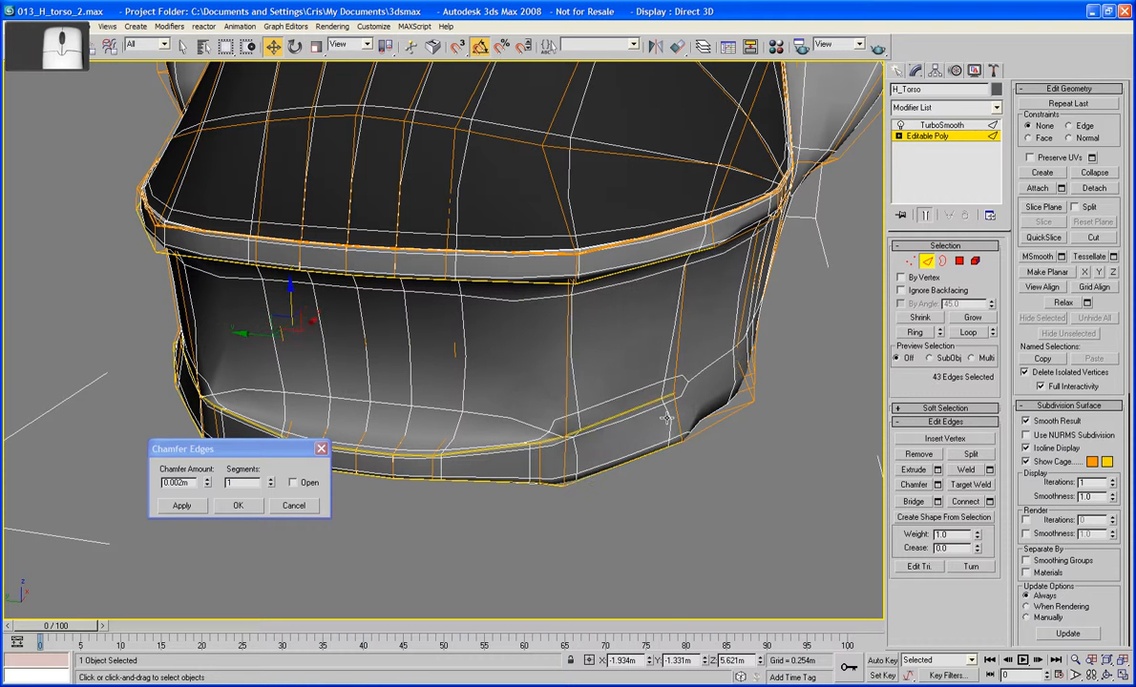
Add the next lower and upper edges along the opposite side of the torso, undoing the stray extra edge selection
middle_click_drag(594, 421, 495, 519, "alt")
left_click(520, 492, "ctrl")
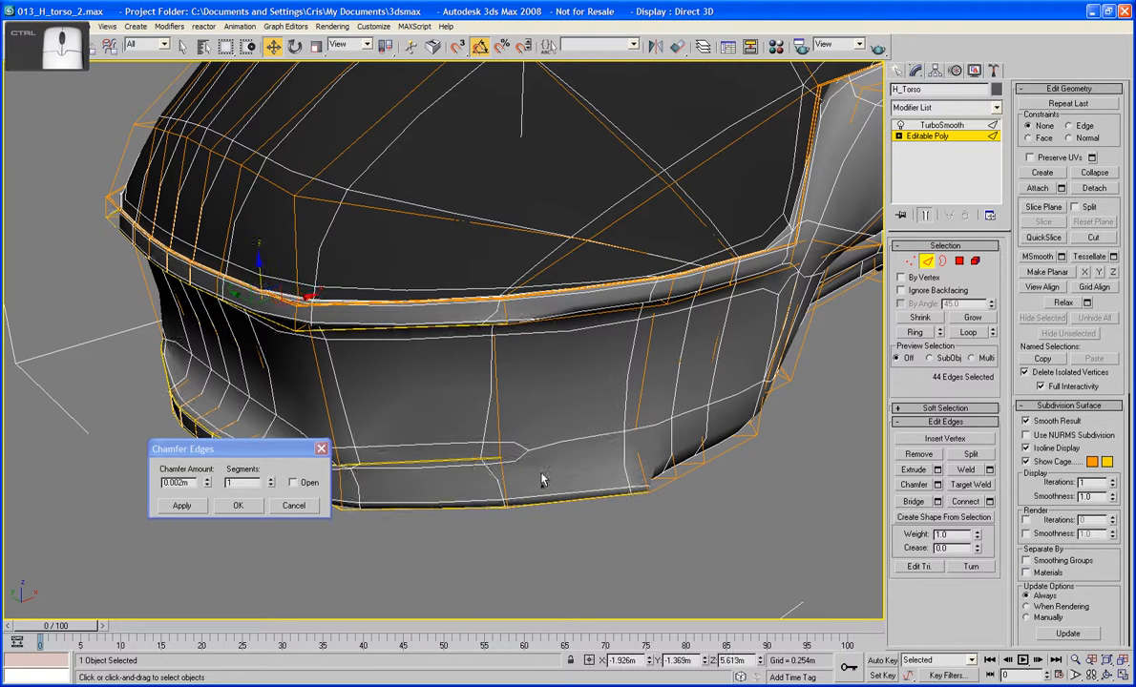
key("ctrl+z")
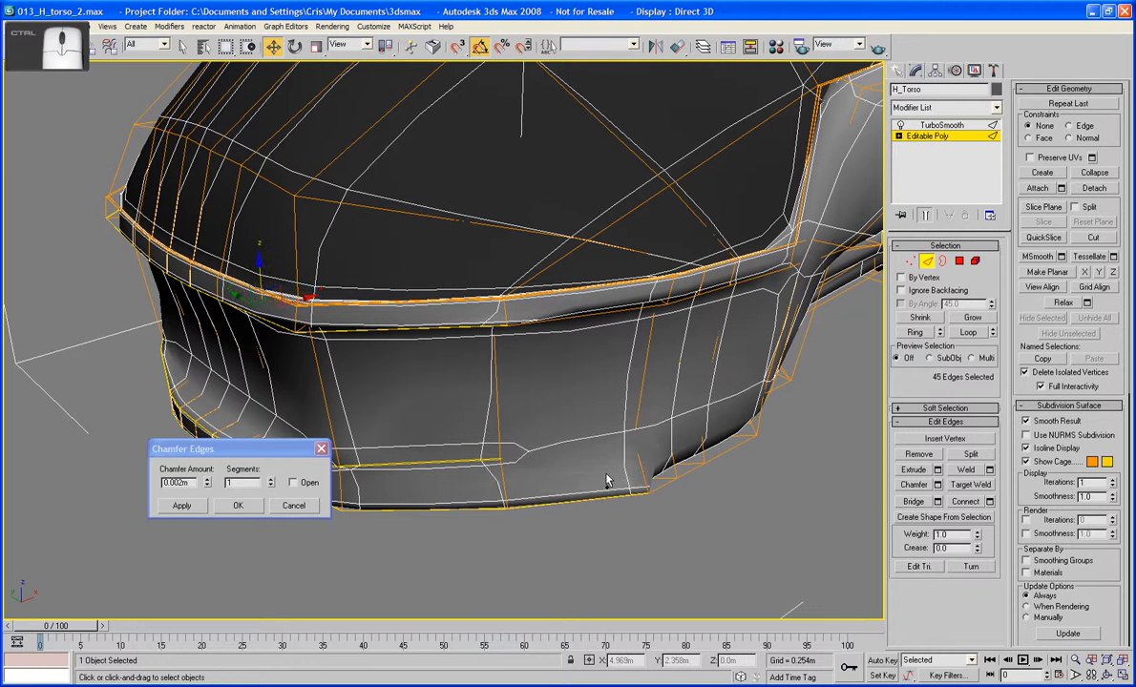
middle_click_drag(536, 458, 546, 486, "alt")
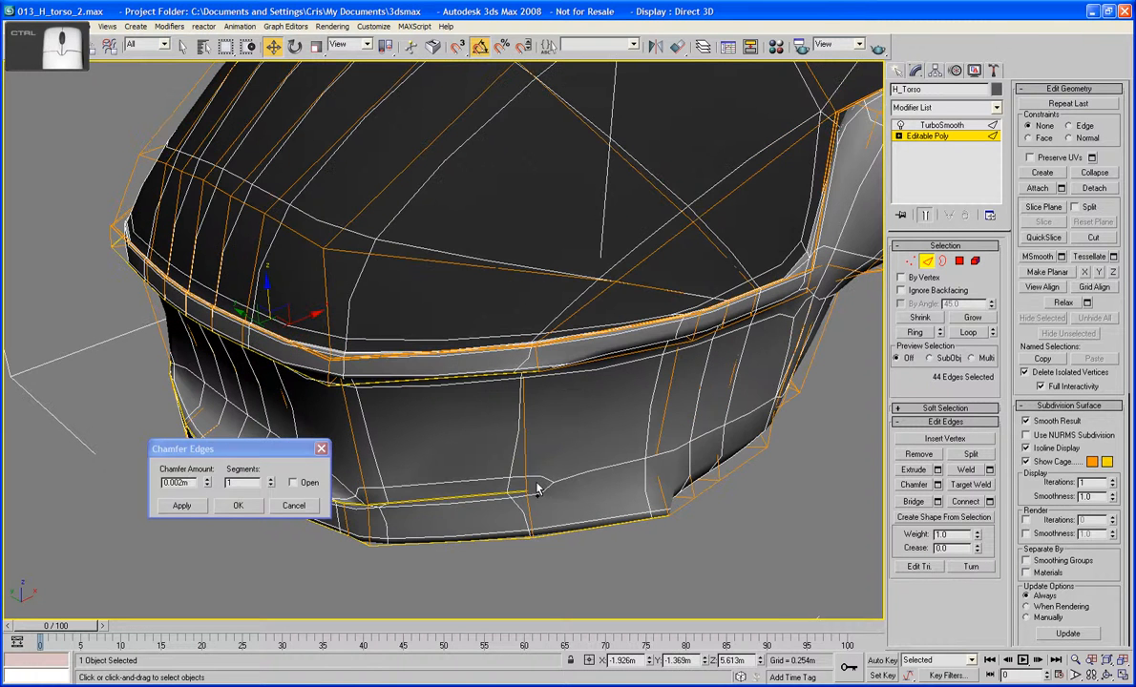
left_click(539, 488, "ctrl")
Add one more upper edge and three more lower edges towards the rear corner of the opposite side
middle_click_drag(647, 490, 626, 493, "alt")
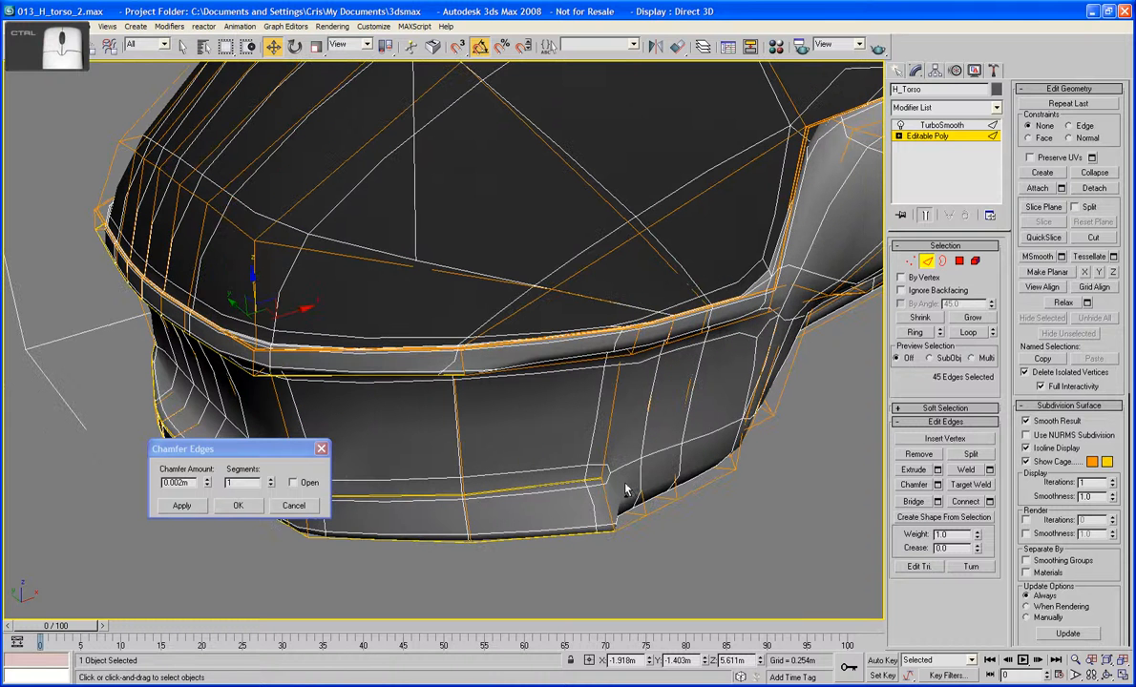
left_click(578, 448, "ctrl")
left_click(596, 483, "ctrl")
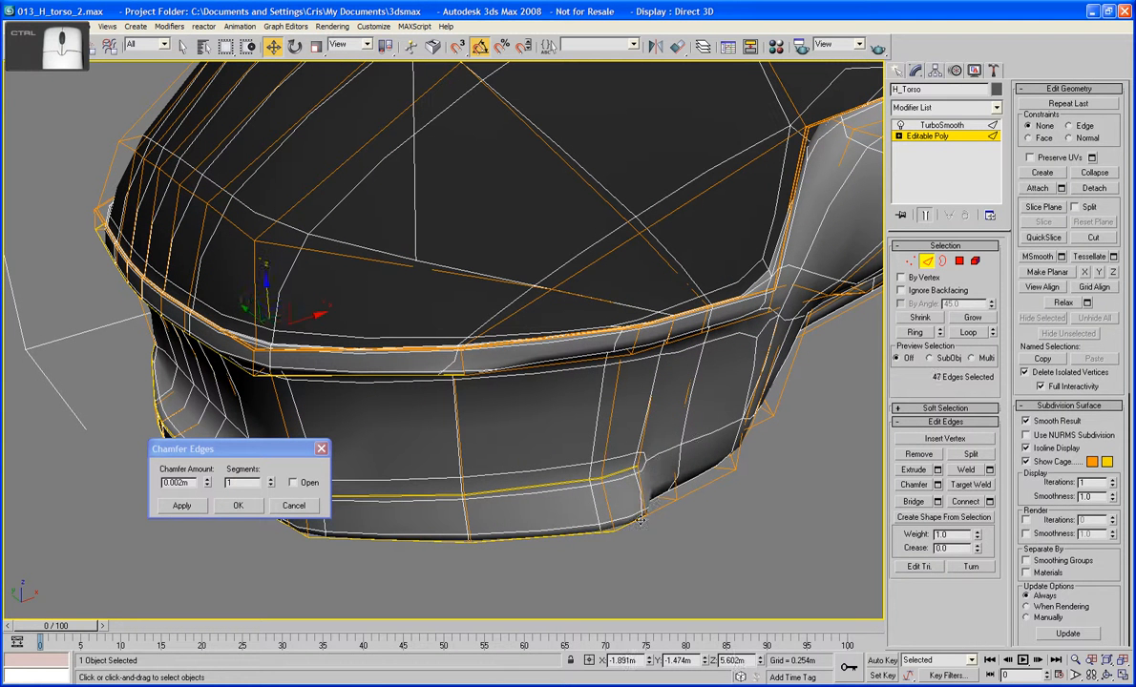
left_click(654, 510, "ctrl")
left_click(686, 494, "ctrl")
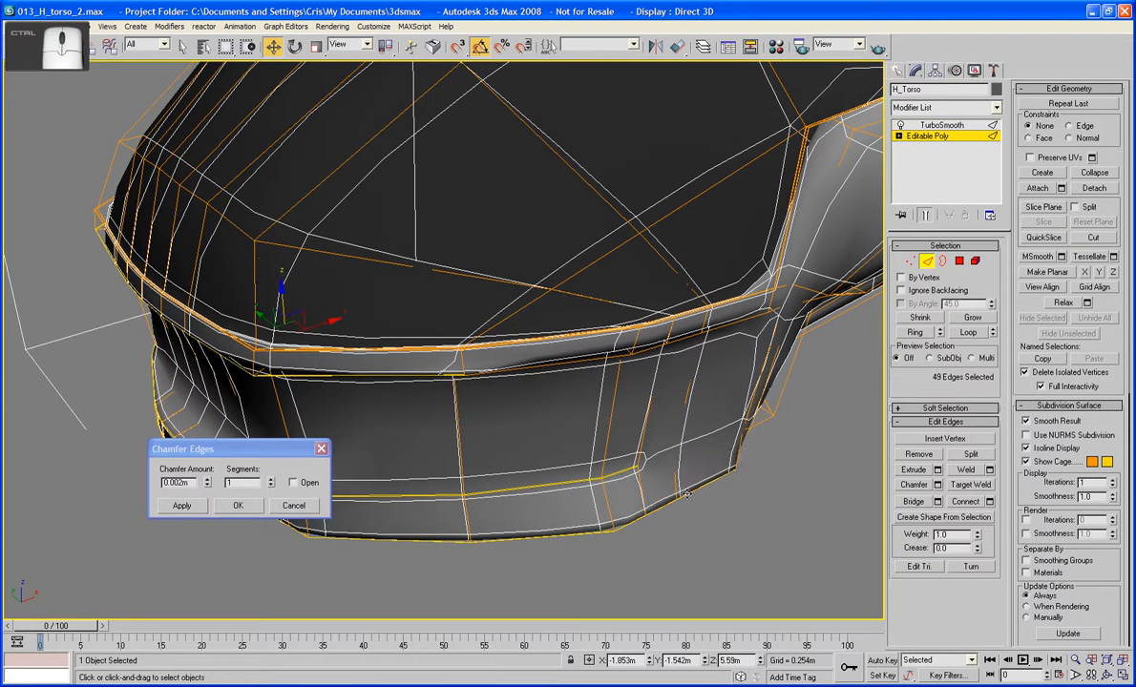
Add the short and long vertical edges at the rear corner and the two remaining upper lip edges leading to it
left_click(739, 451, "ctrl")
left_click(749, 416, "ctrl")
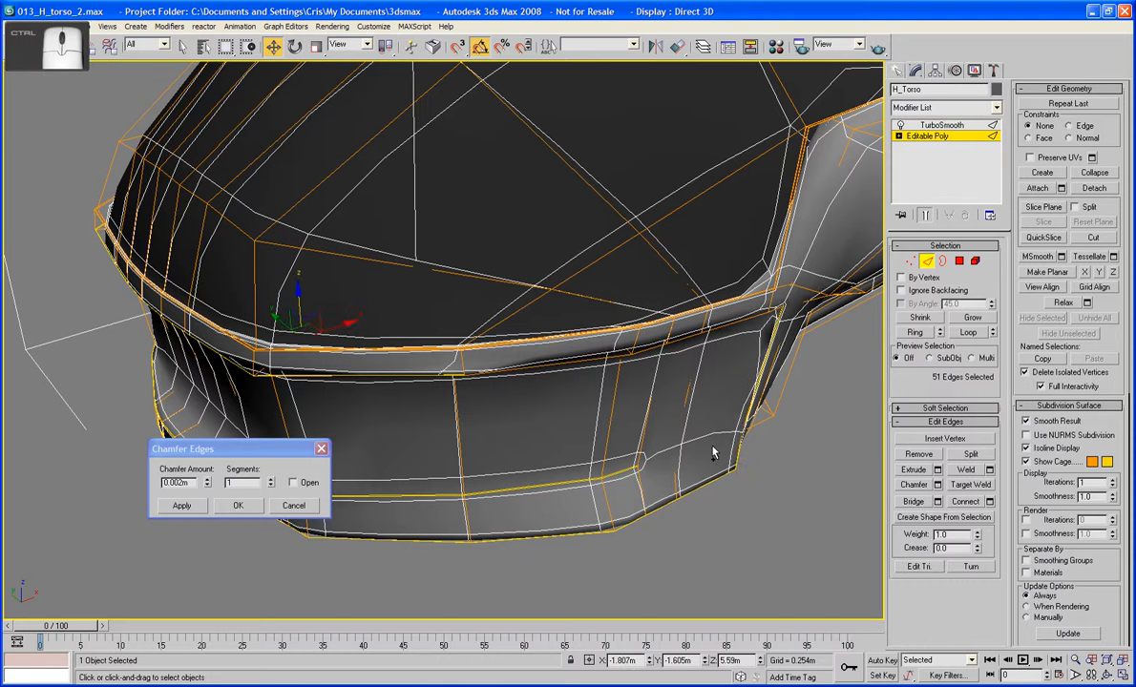
left_click(711, 440, "ctrl")
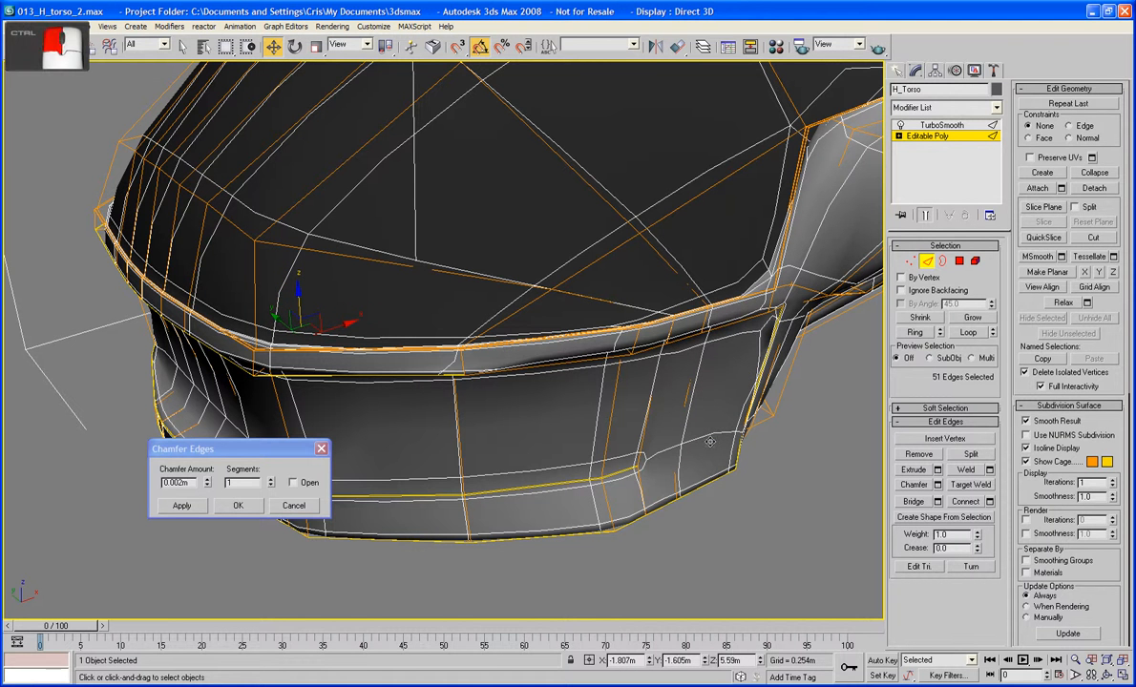
left_click(650, 465, "ctrl")
middle_click_drag(649, 465, 612, 506, "alt")
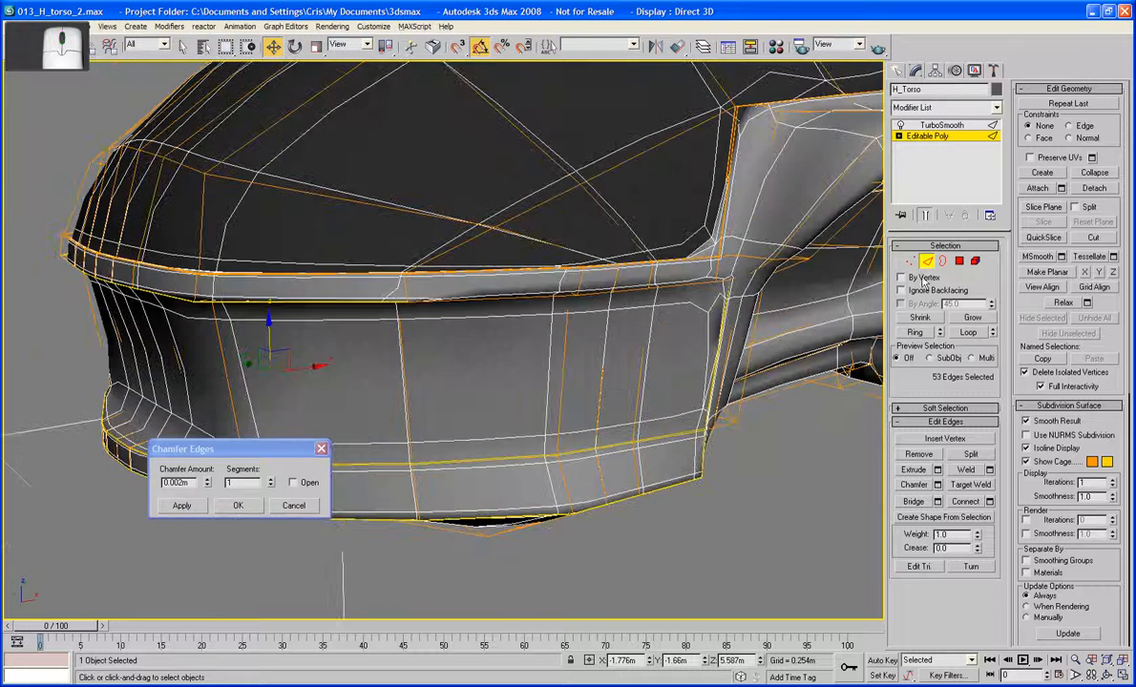
Show the unsmoothed cage and remove the long vertical rear-corner edge on each side of the torso from the selection
left_click(924, 216)
middle_click_drag(692, 394, 700, 384, "alt")
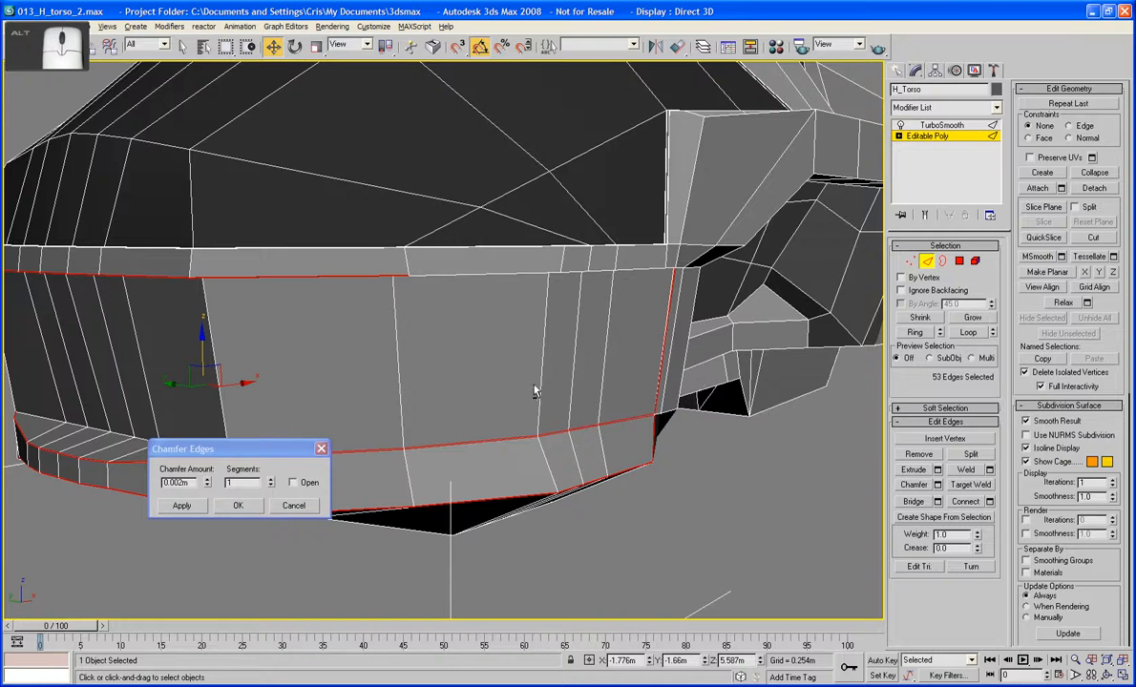
middle_click_drag(535, 392, 653, 392, "alt")
scroll(421, 353, "up", 3)
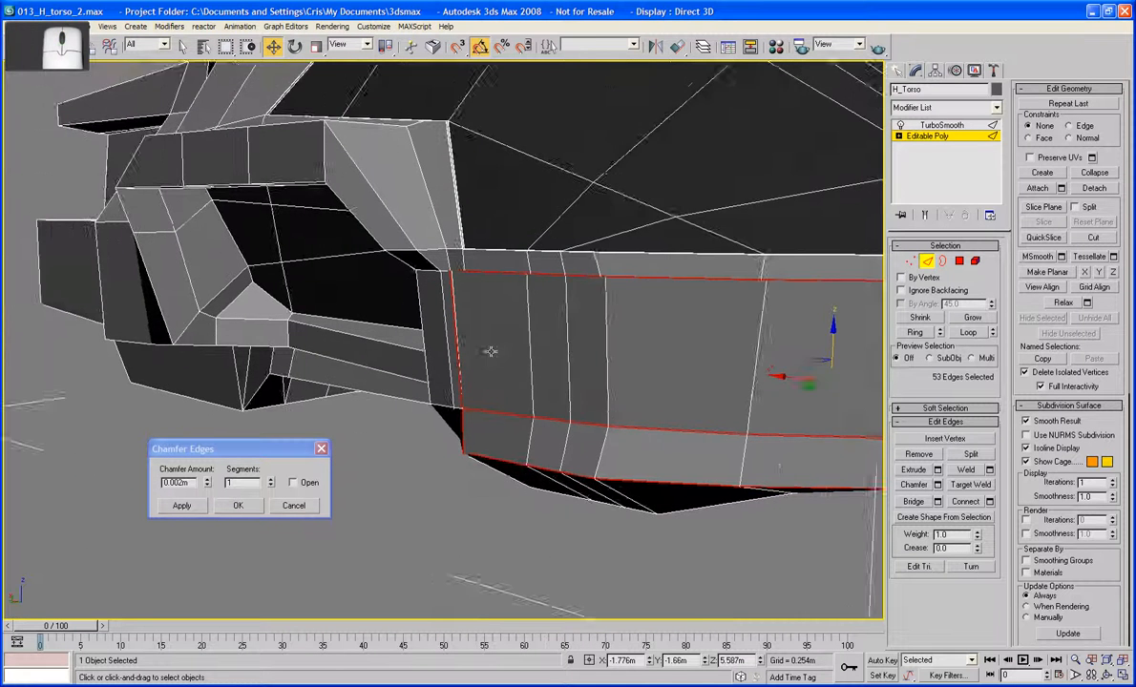
left_click(463, 341, "ctrl")
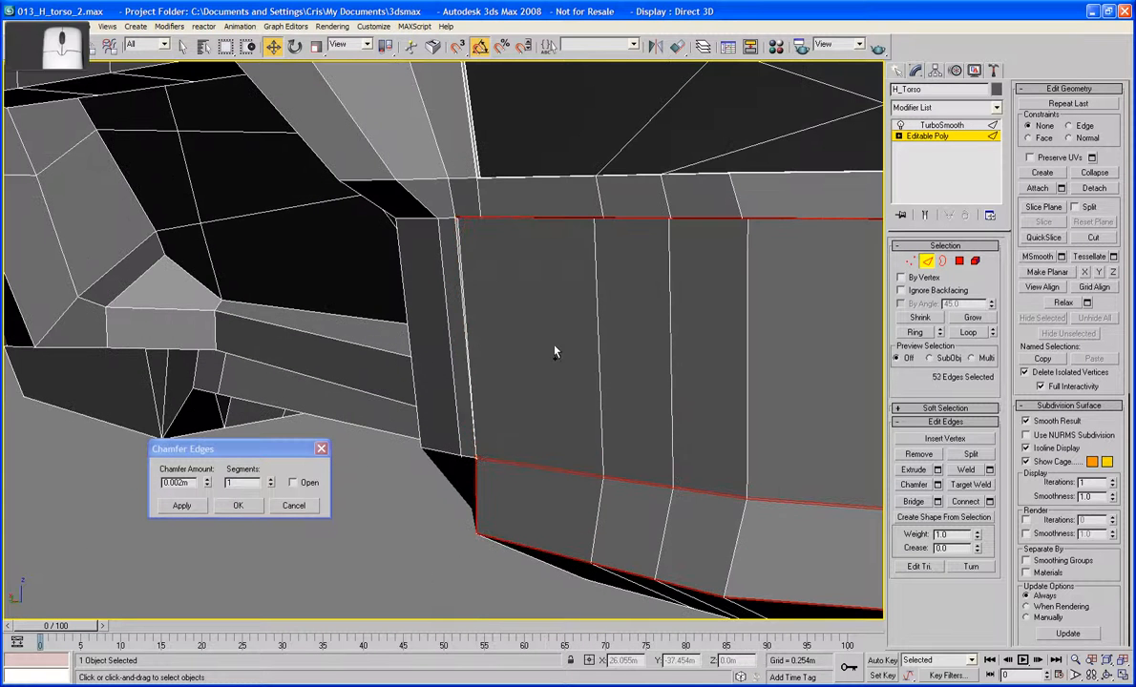
scroll(556, 350, "down", 5)
middle_click_drag(556, 351, 413, 346, "alt")
left_click(593, 366, "ctrl")
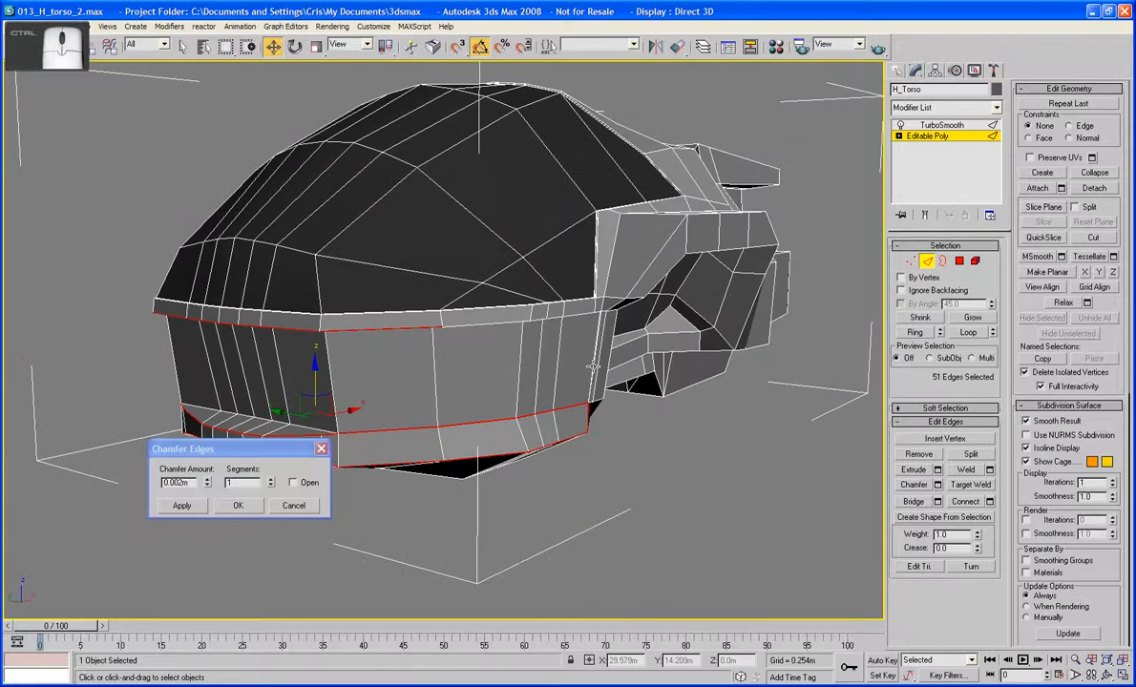
Add the inner edges beneath the canopy rim across the front of the torso to the selection
middle_click_drag(624, 328, 684, 389, "alt")
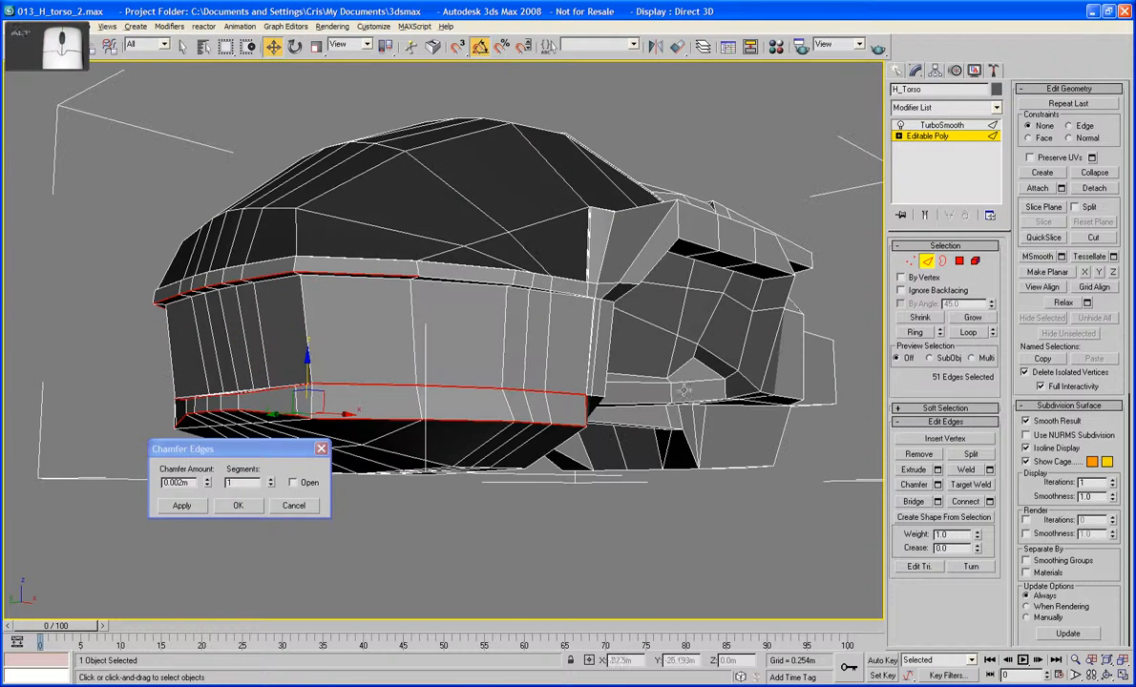
middle_click_drag(599, 324, 575, 291, "alt")
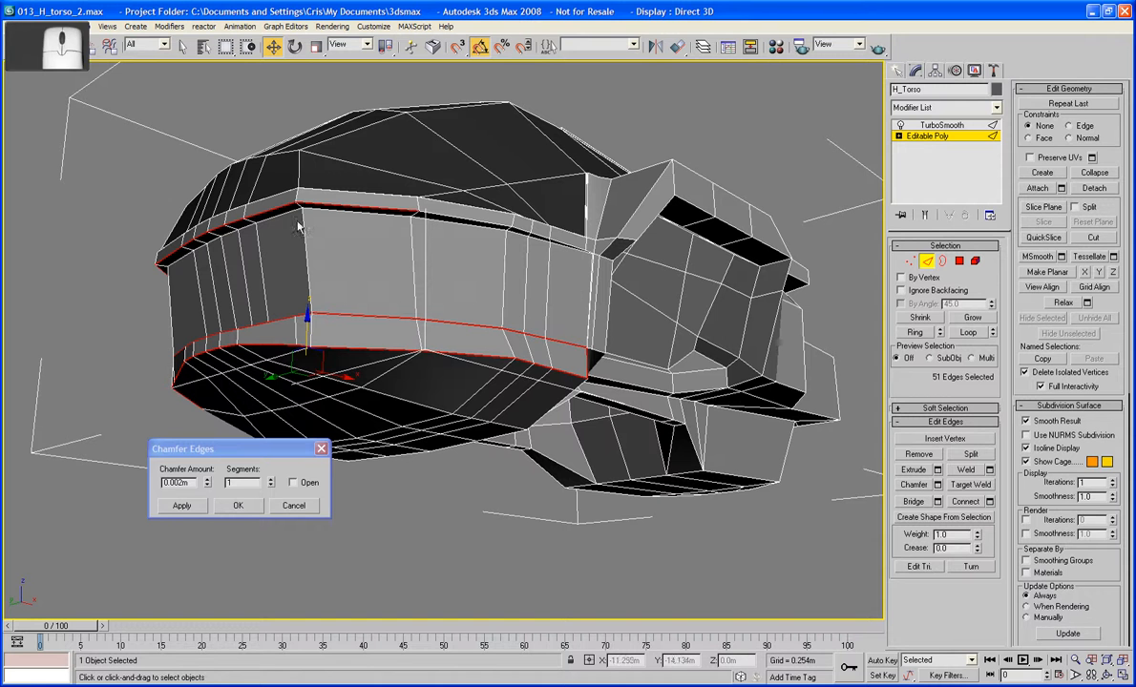
left_click(175, 256, "ctrl")
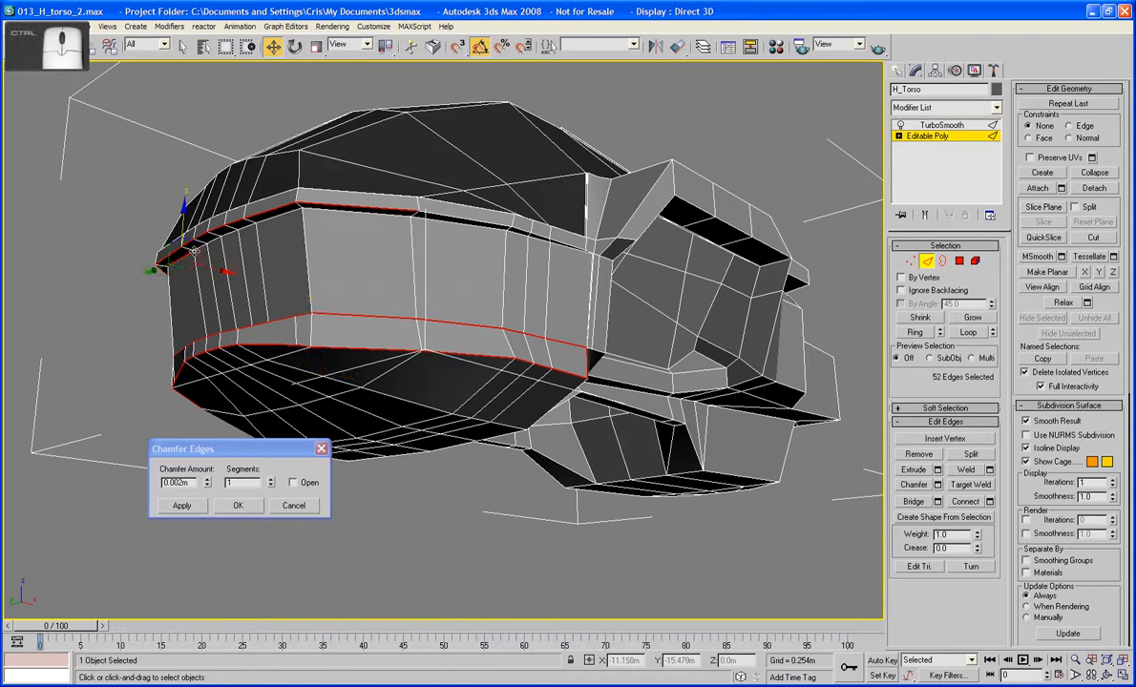
key("q")
left_click(199, 248, "ctrl")
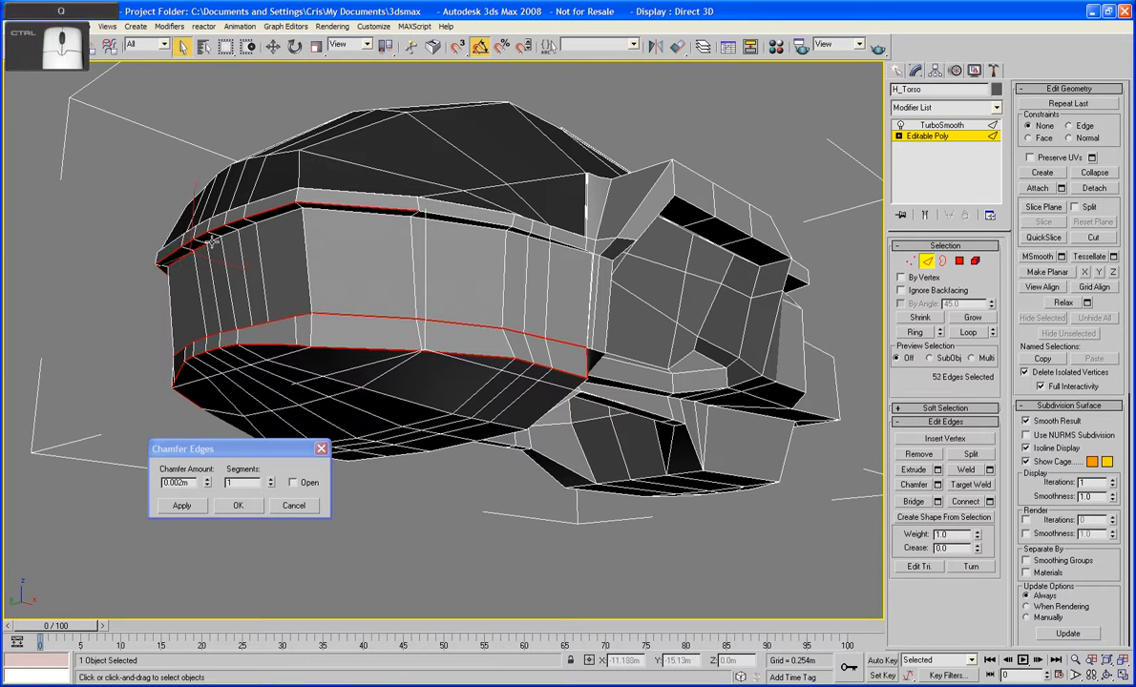
left_click(216, 240, "ctrl")
left_click(275, 215, "ctrl")
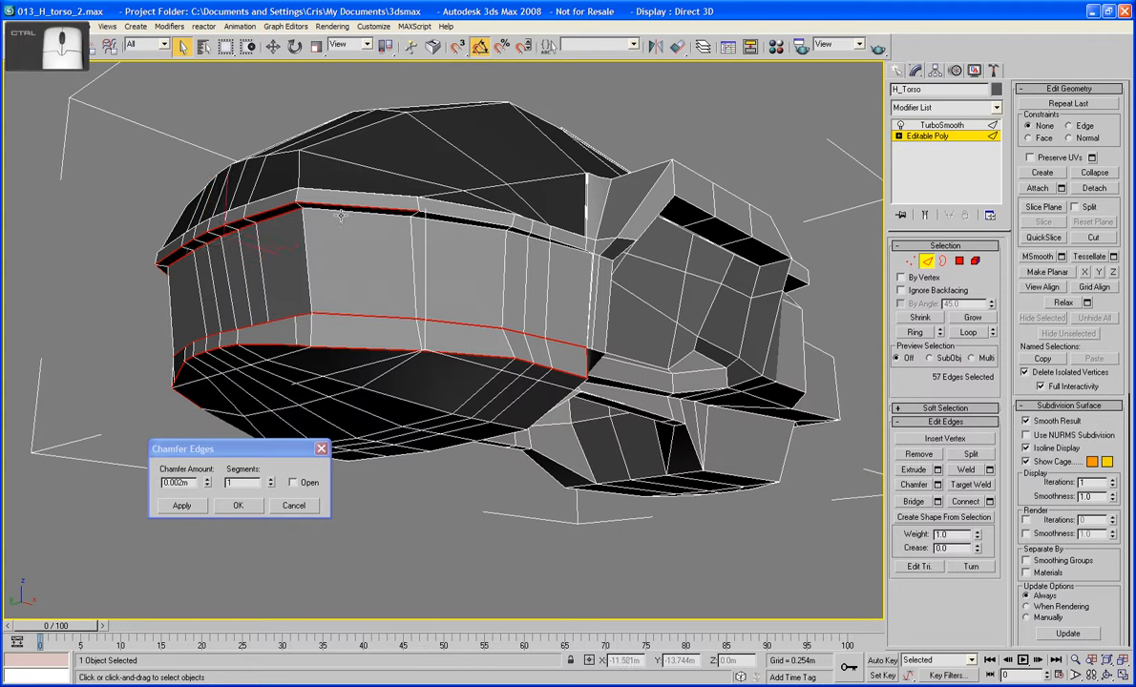
Continue the inner rim edge selection along one side of the torso back to the rear corner
left_click(341, 213, "ctrl")
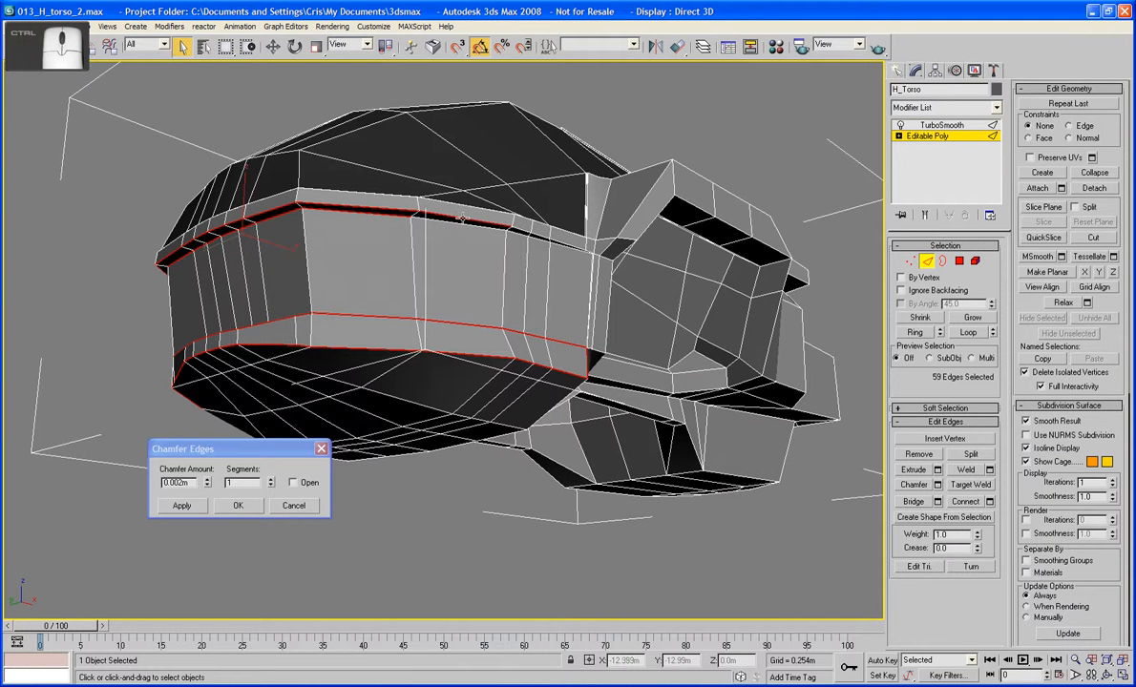
left_click(463, 223, "ctrl")
left_click(511, 231, "ctrl")
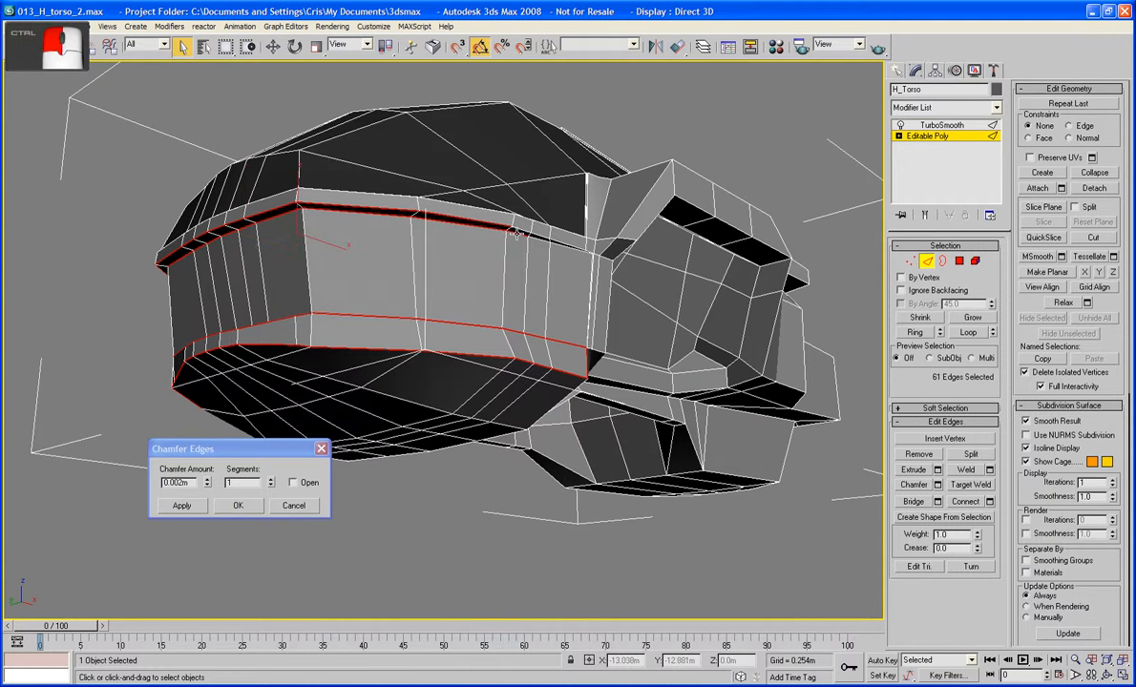
left_click(525, 234, "ctrl")
scroll(521, 285, "up", 4)
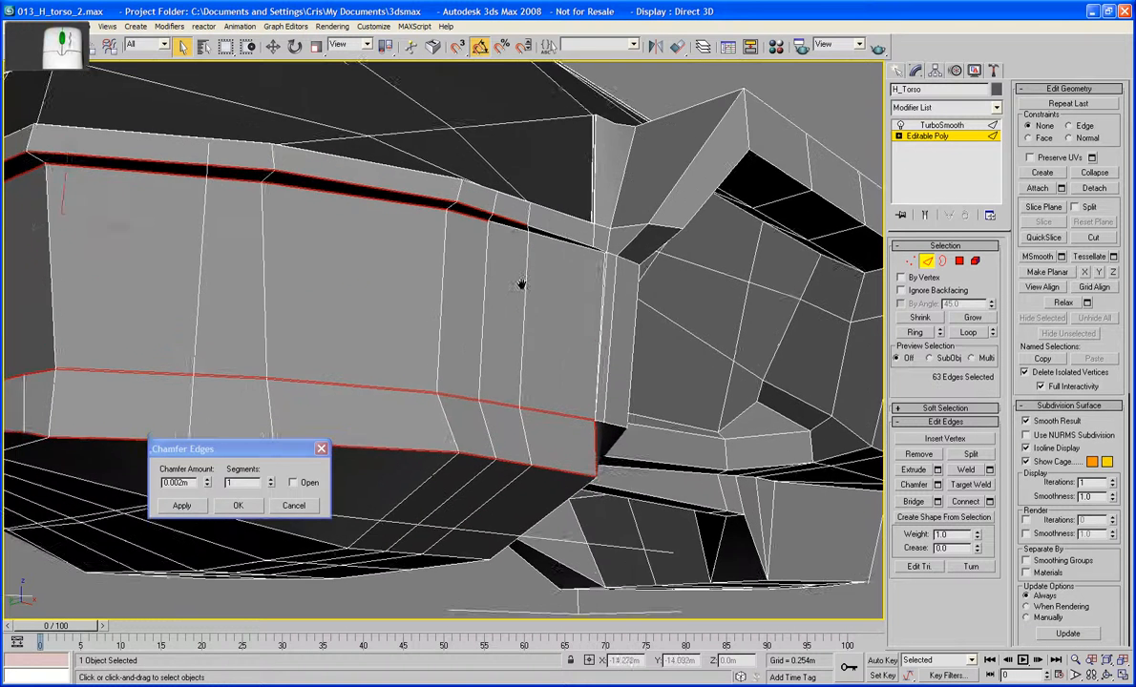
middle_click_drag(523, 284, 515, 290)
left_click(527, 233, "ctrl")
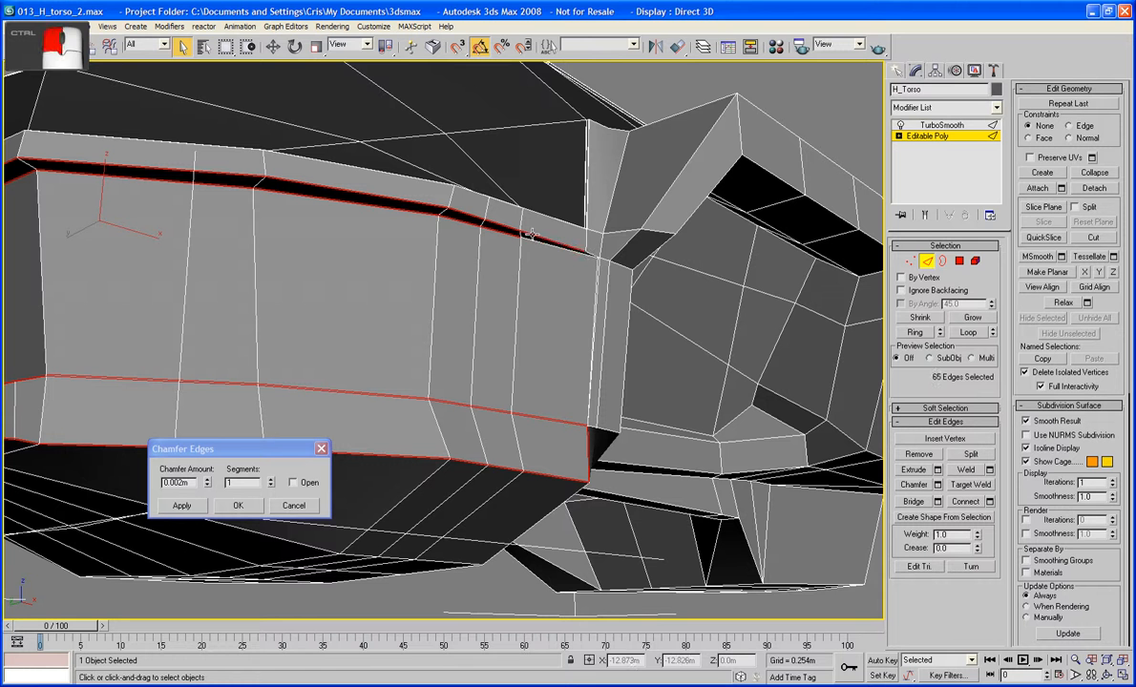
left_click(583, 252, "ctrl")
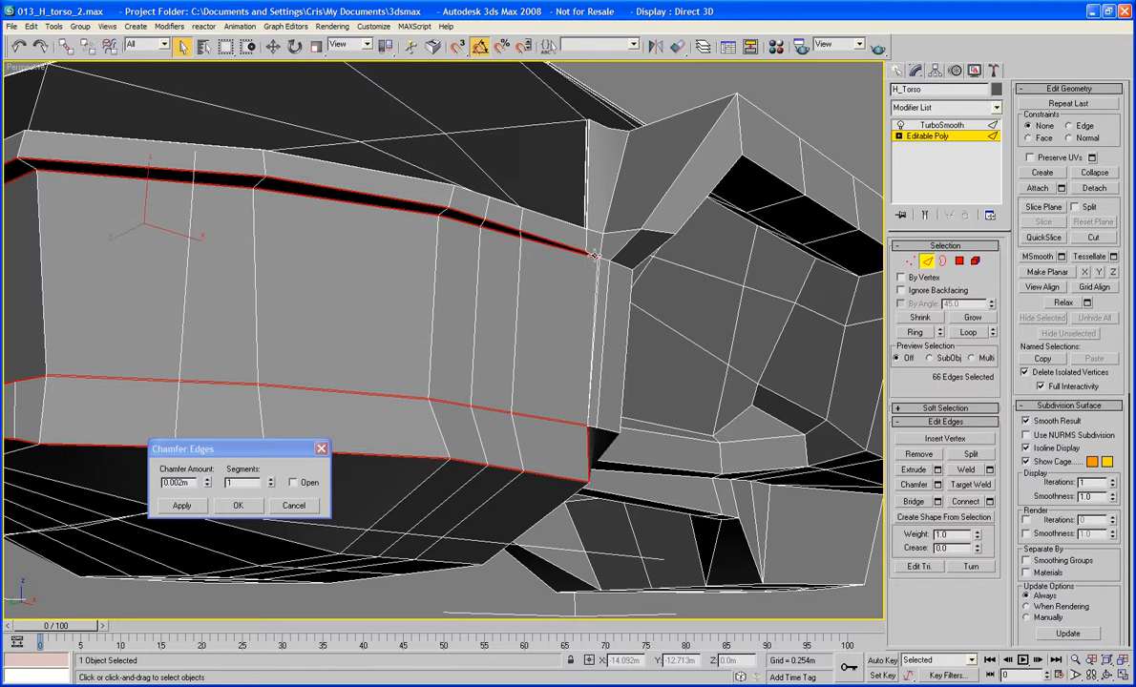
left_click(592, 252, "ctrl")
left_click(592, 253, "ctrl")
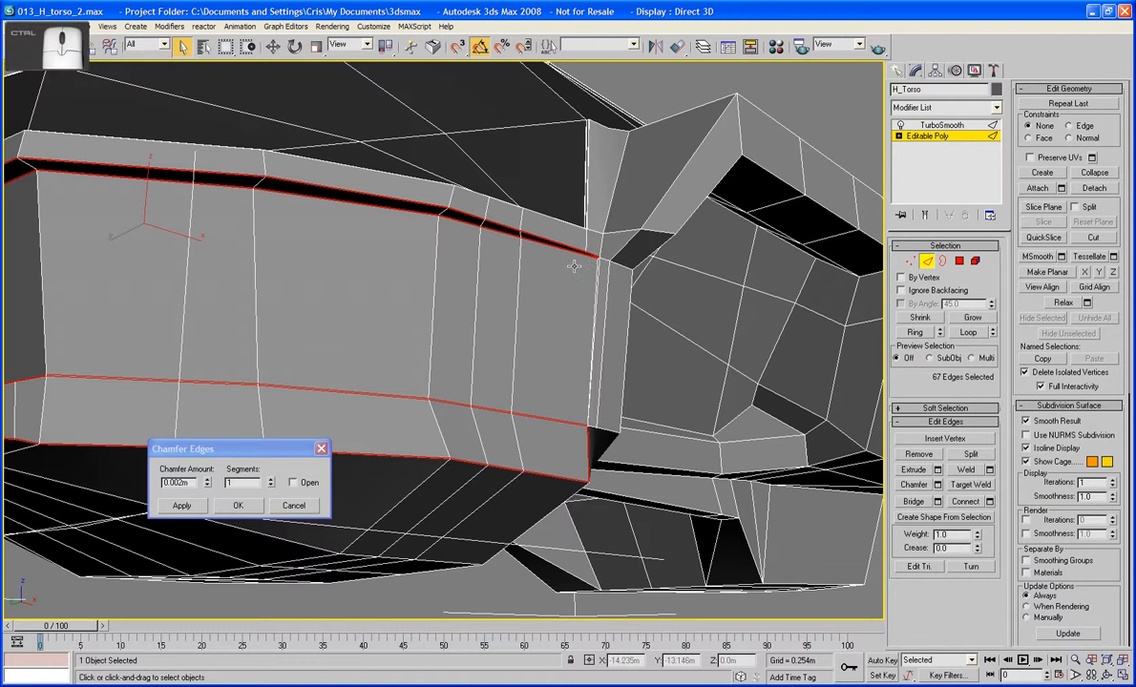
Add the five edges along the rear border of the torso's underside and preview the smoothed result with edged faces off
middle_click_drag(576, 393, 372, 253, "alt")
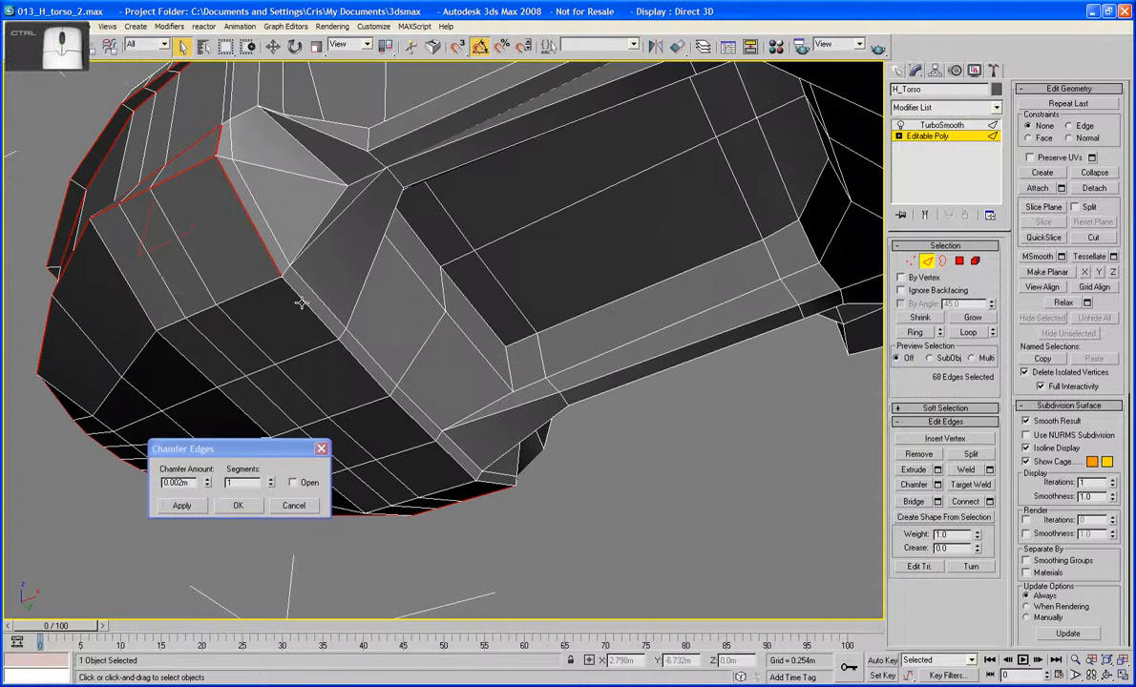
left_click(329, 331, "ctrl")
left_click(353, 361, "ctrl")
left_click(418, 430, "ctrl")
middle_click_drag(453, 461, 362, 466, "alt")
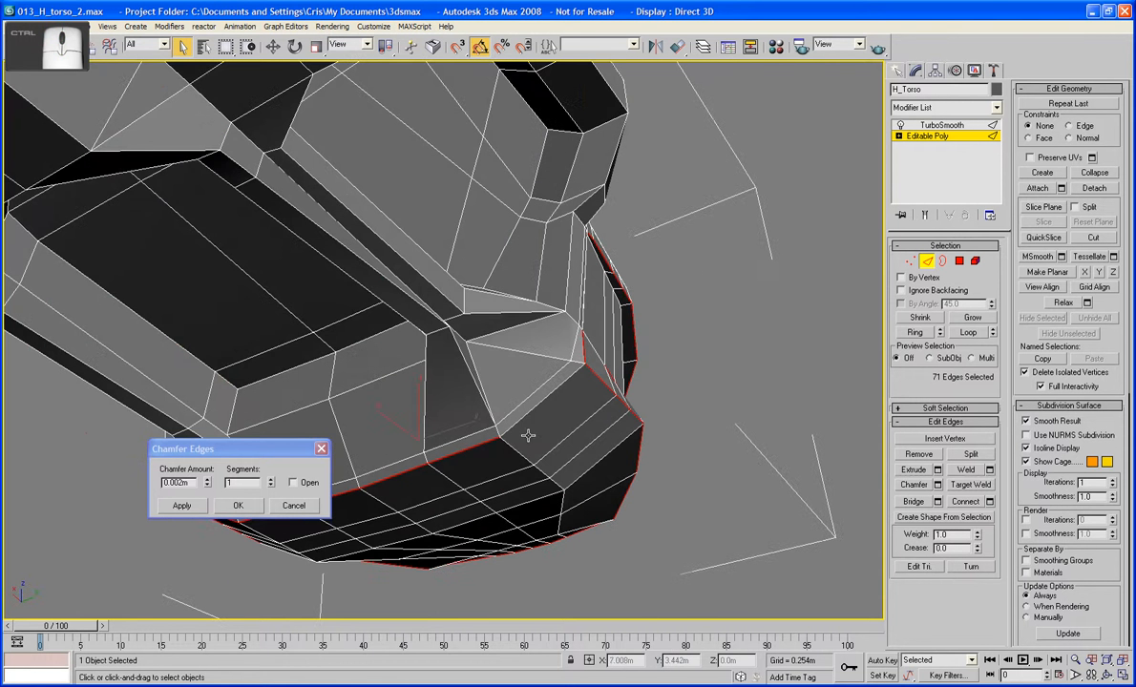
left_click(535, 409, "ctrl")
middle_click_drag(573, 410, 569, 431, "alt")
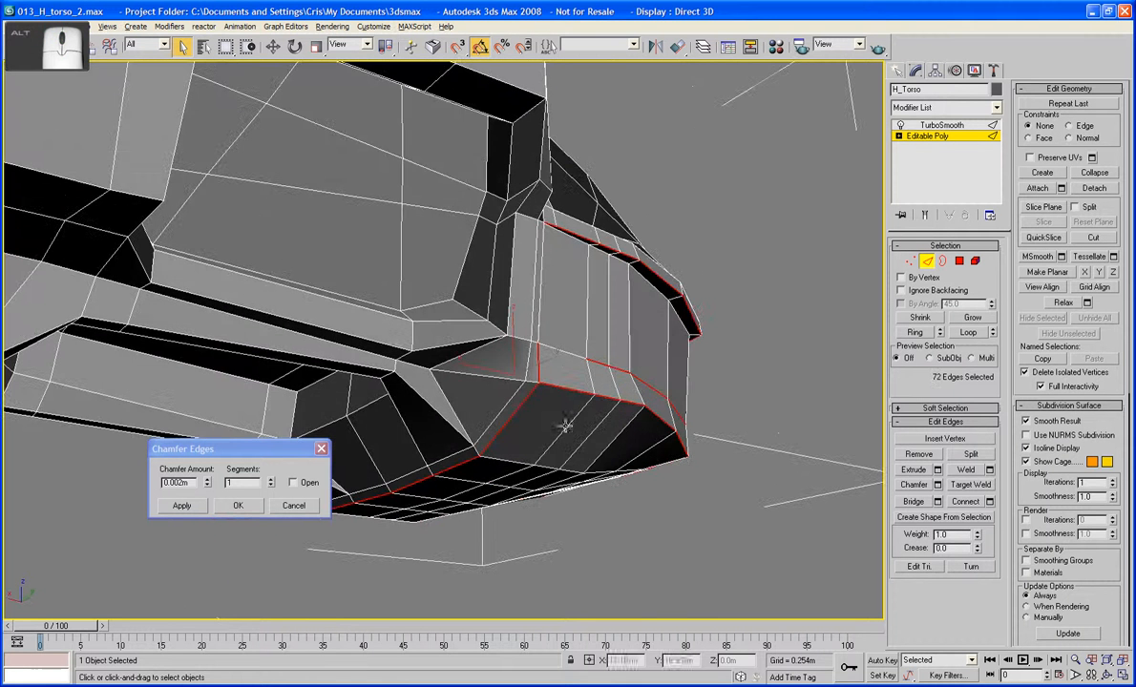
left_click(925, 216)
middle_click_drag(627, 305, 819, 229, "alt")
key("F4")
scroll(563, 344, "down", 3)
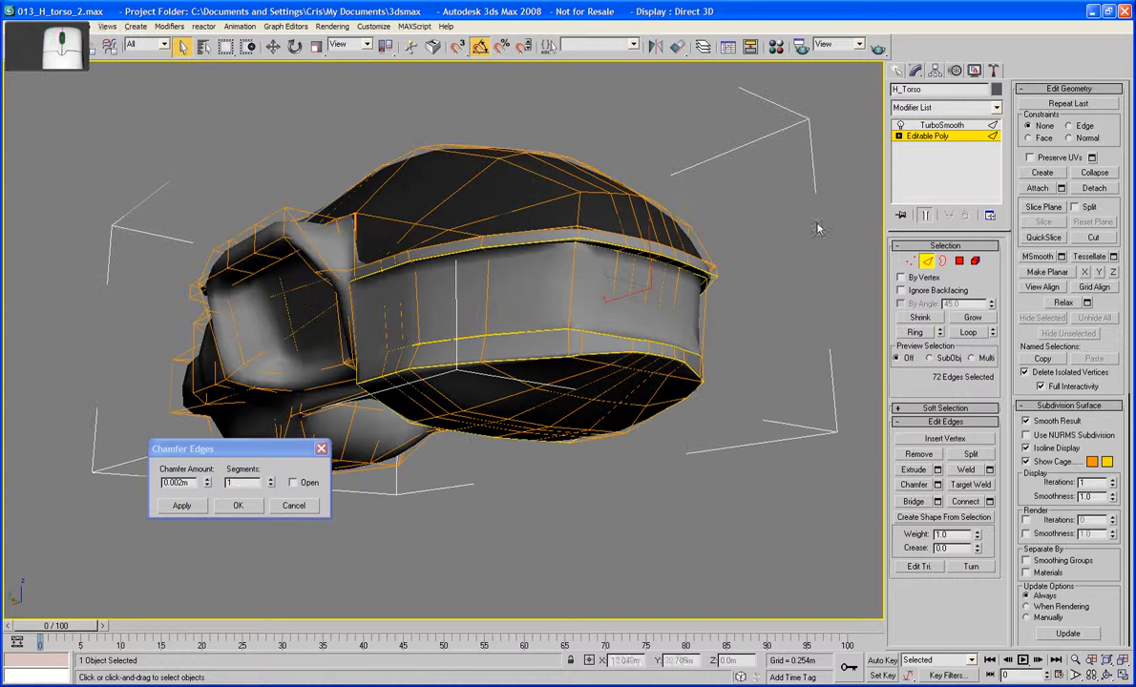
Return to the unsmoothed cage with edged faces and add the five inner rim edges along the opposite side
left_click(925, 216)
middle_click_drag(652, 342, 640, 379, "alt")
scroll(640, 379, "up", 3)
scroll(640, 379, "up", 2)
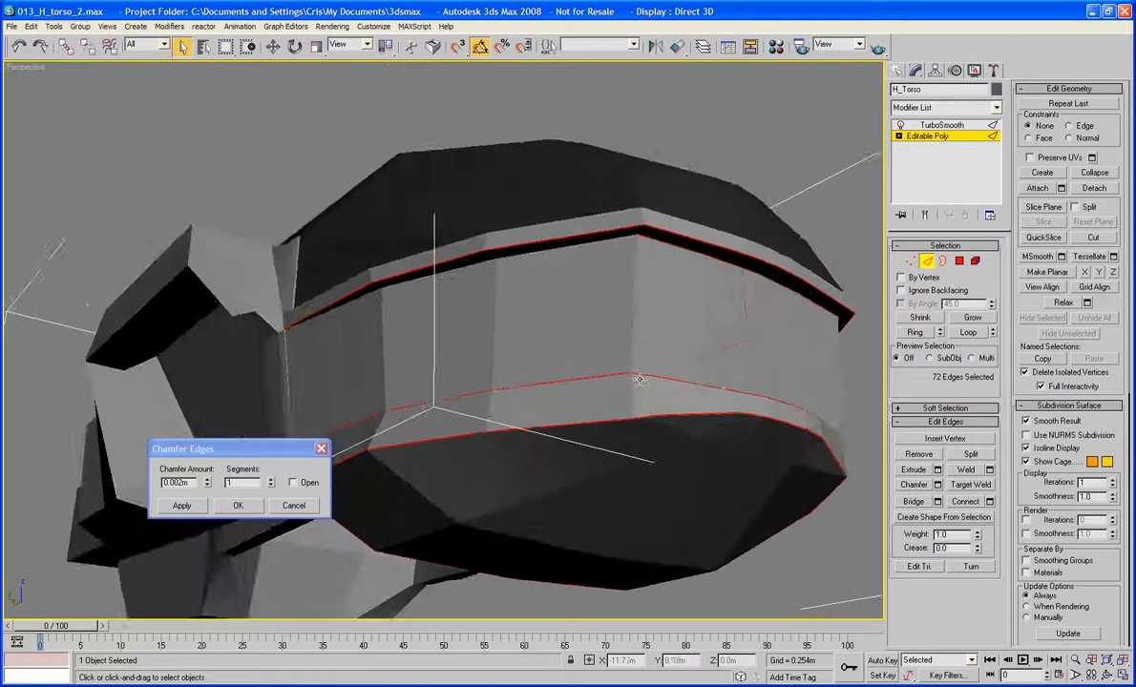
key("F4")
scroll(566, 430, "up", 4)
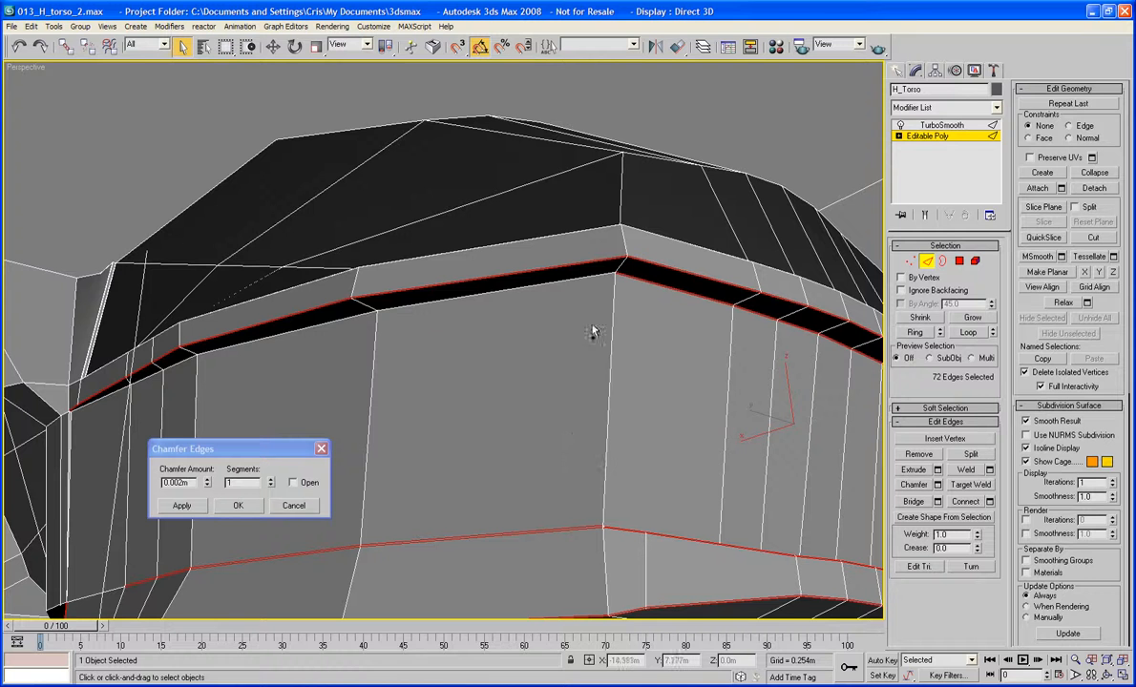
left_click(561, 277, "ctrl")
left_click(331, 322, "ctrl")
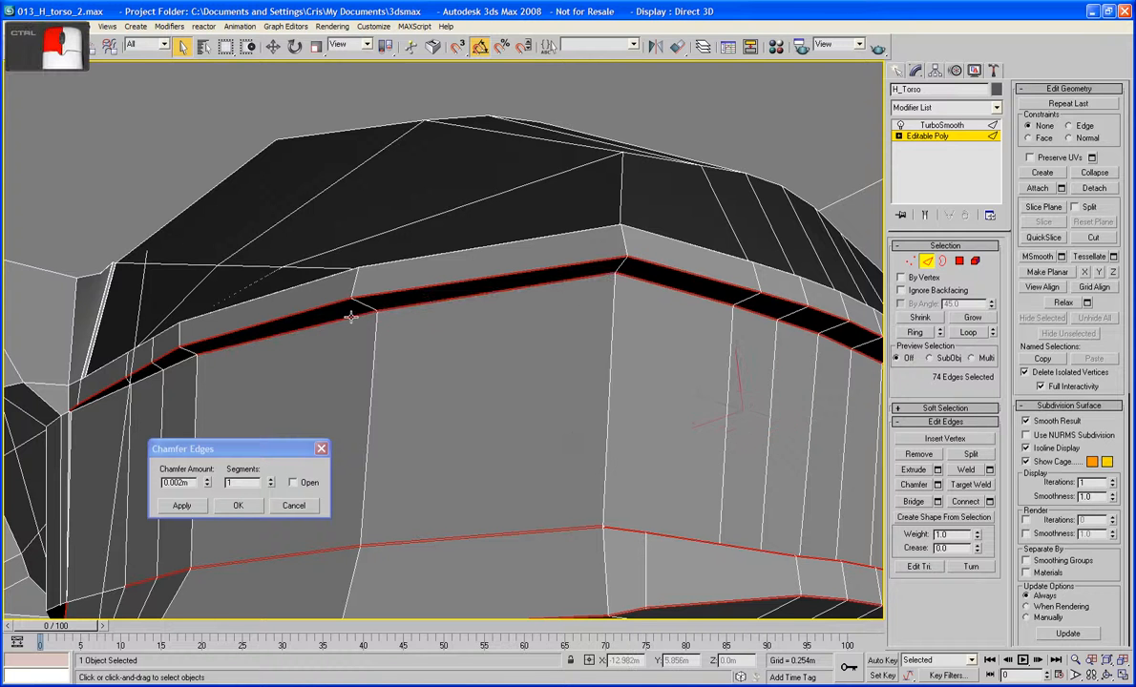
left_click(136, 351, "ctrl")
left_click(96, 403, "ctrl")
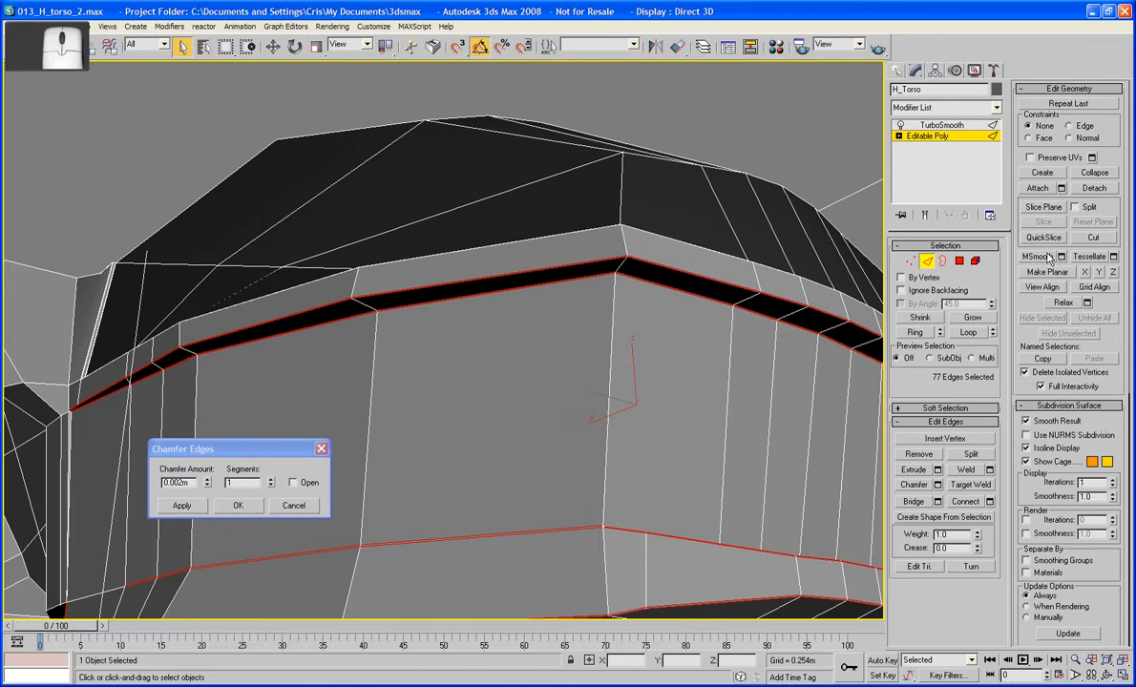
Inspect the smoothed torso with edged faces off, examining the corner where the front wall meets the lower lip
left_click(923, 217)
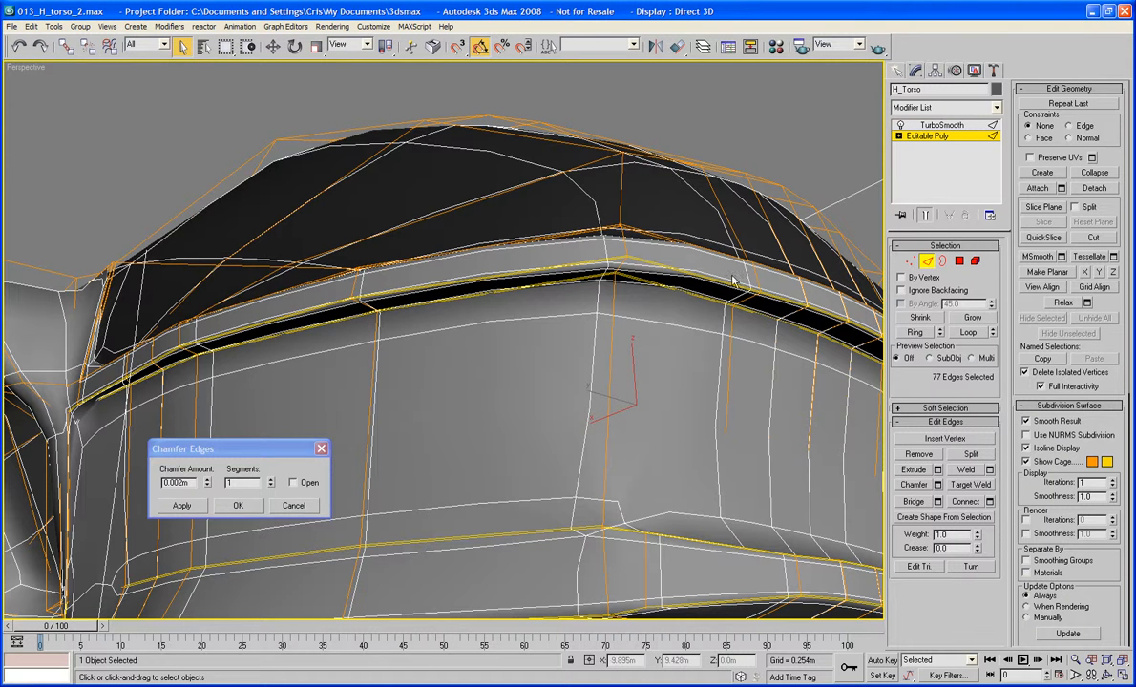
key("F4")
middle_click_drag(677, 344, 703, 477, "alt")
scroll(680, 397, "down", 3)
scroll(685, 418, "up", 3)
middle_click_drag(685, 419, 645, 413, "alt")
scroll(646, 378, "up", 3)
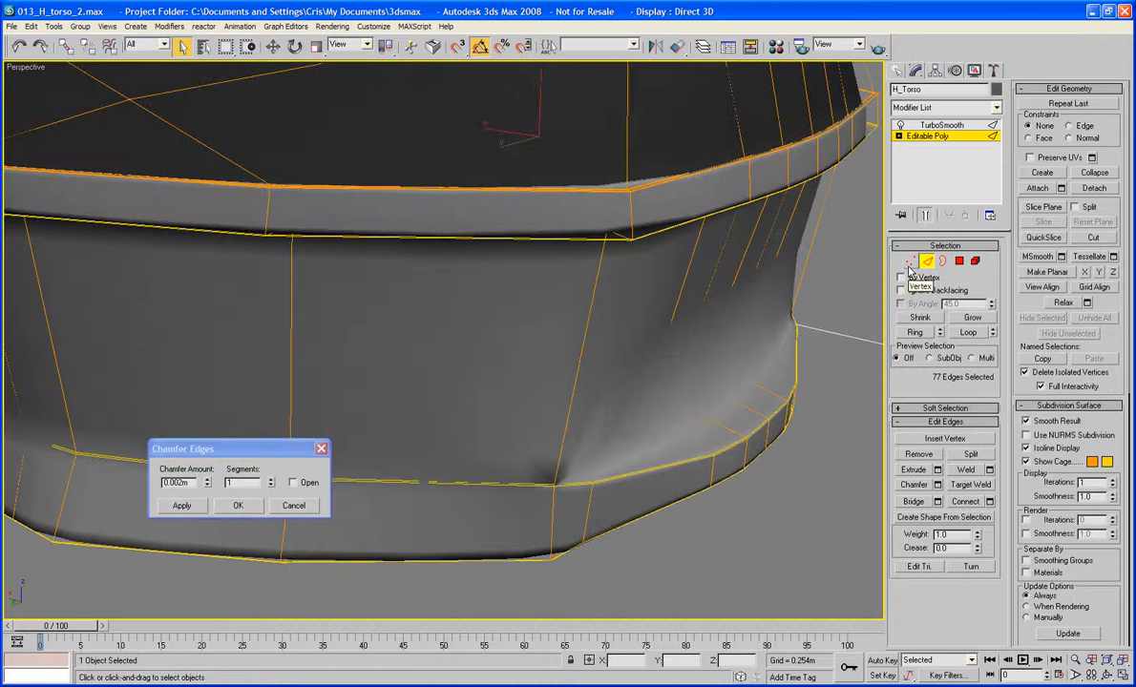
Return to the unsmoothed cage and add the edges where the front wall meets the lower lip
left_click(924, 216)
key("F4")
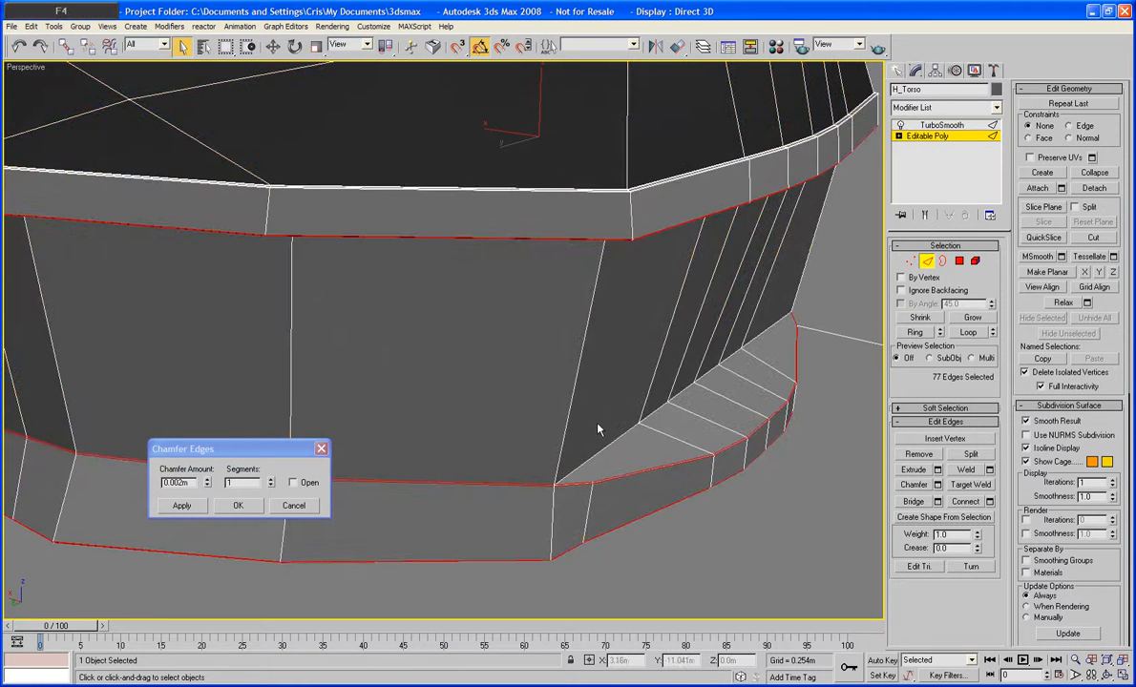
middle_click_drag(583, 435, 552, 435, "alt")
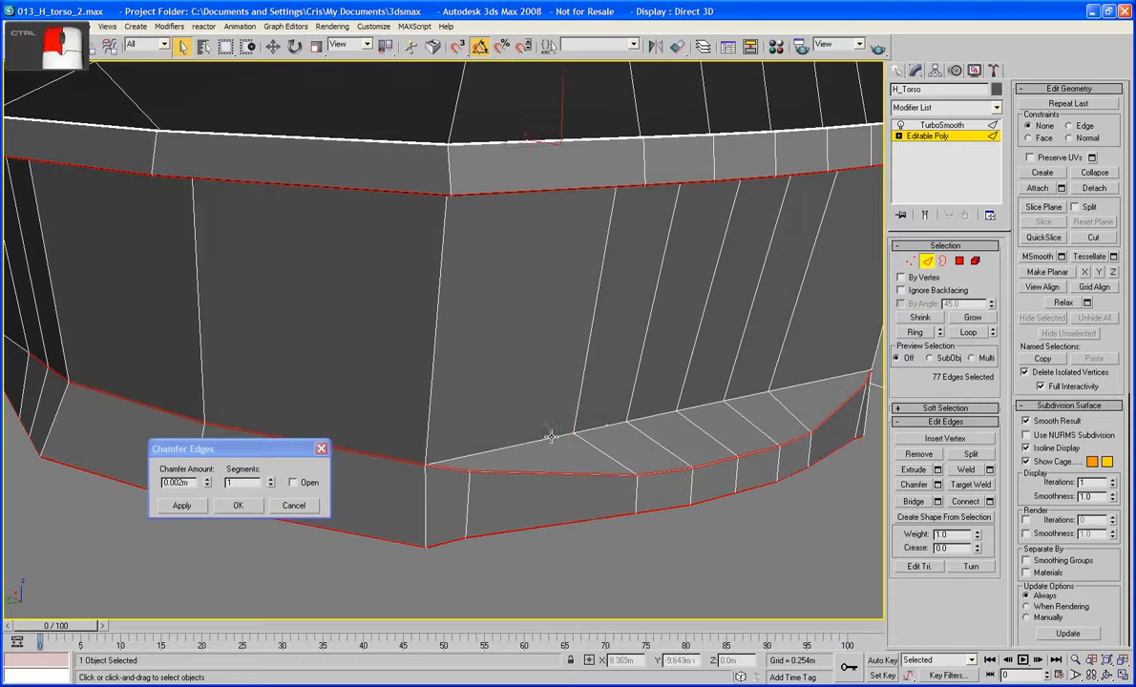
left_click(583, 429, "ctrl")
left_click(679, 409, "ctrl")
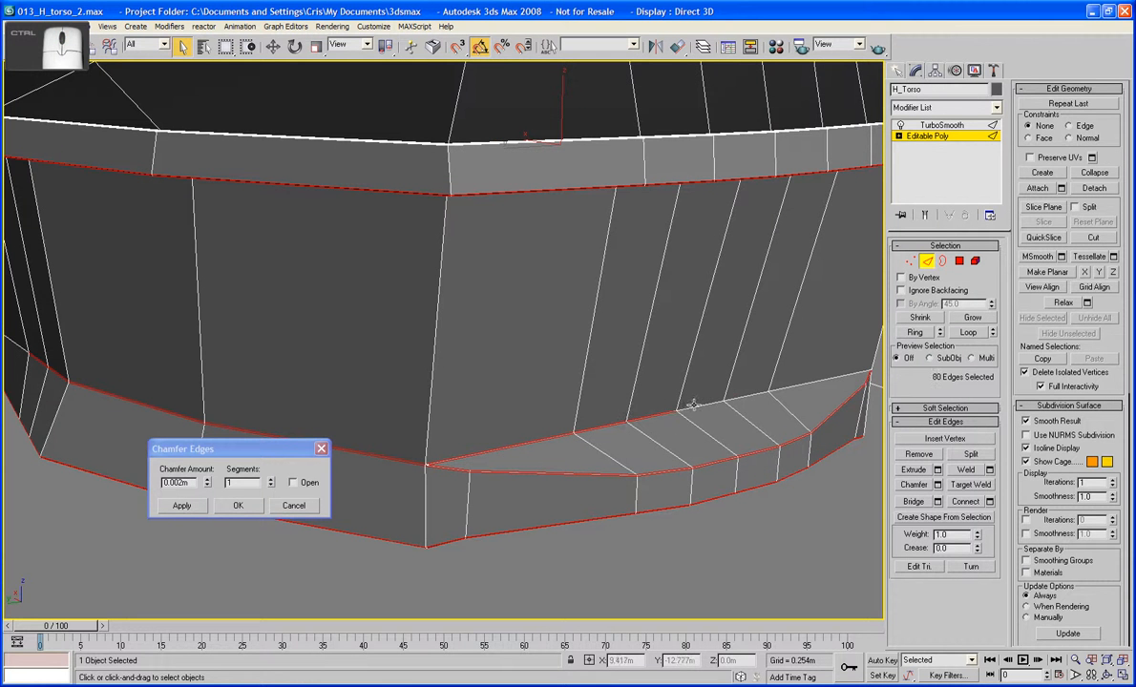
middle_click_drag(795, 387, 687, 388, "alt")
Add the long vertical edge at each front corner of the torso wall and preview the smoothed result
left_click(766, 380, "ctrl")
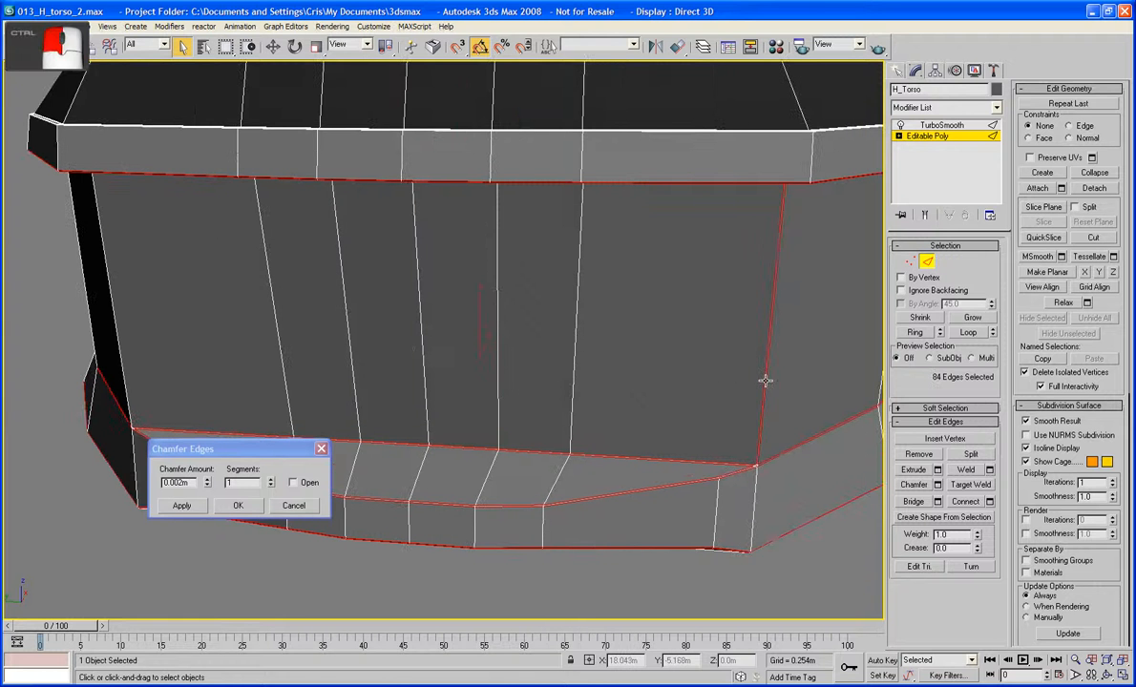
middle_click_drag(530, 396, 535, 358)
left_click(458, 352, "ctrl")
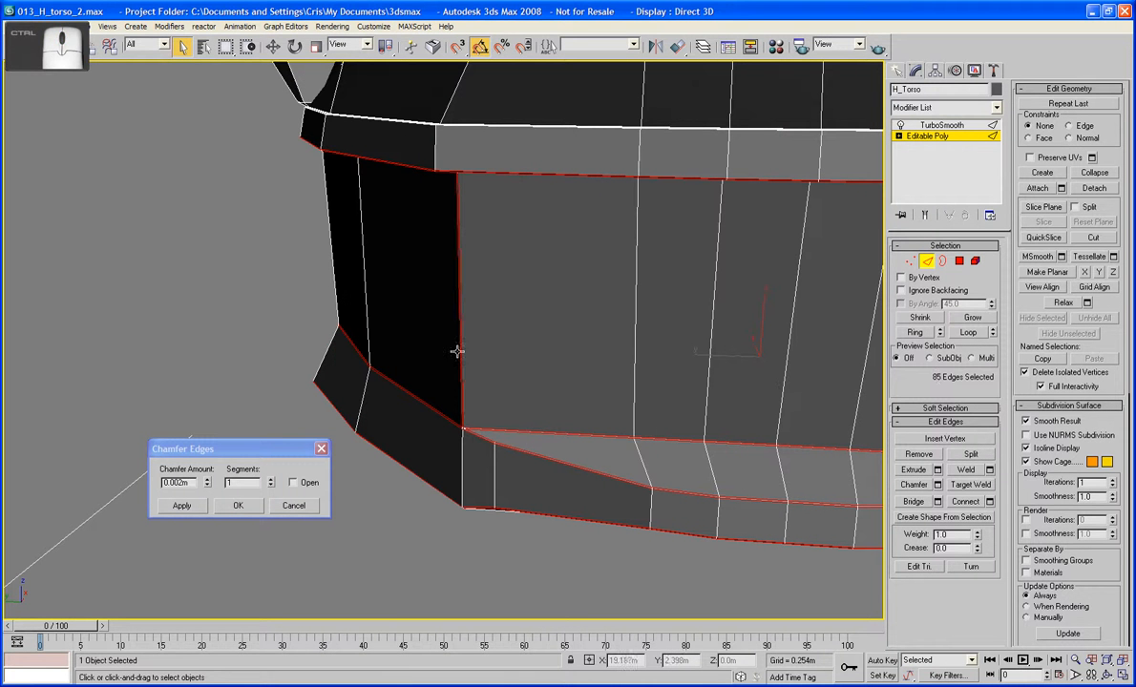
left_click(927, 216)
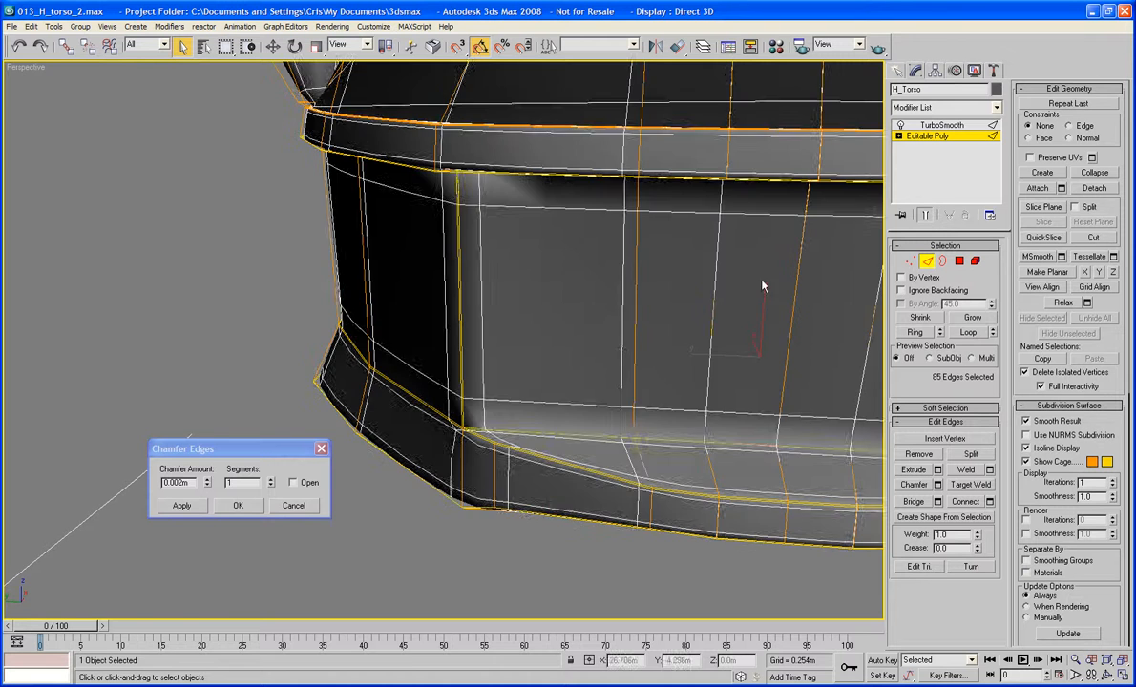
key("F4")
middle_click_drag(507, 387, 520, 380, "alt")
scroll(521, 380, "down", 4)
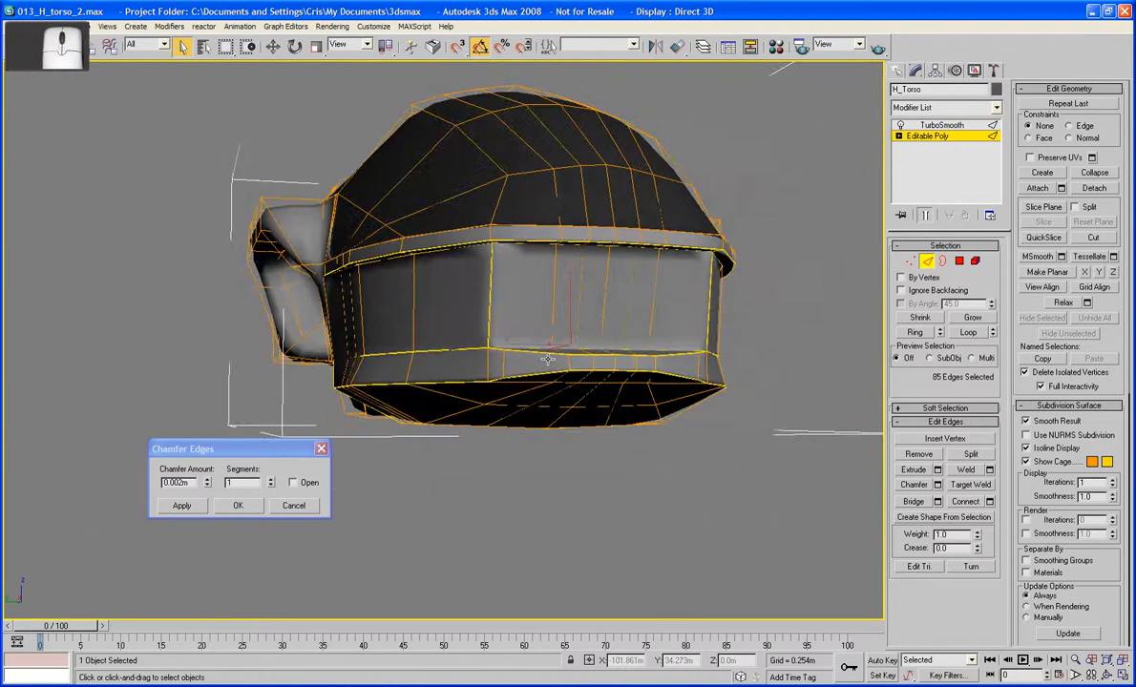
Return to the unsmoothed cage with edged faces, chamfer the selected edges by 0.002 m with one segment, and clear the selection
middle_click_drag(521, 487, 448, 437, "alt")
middle_click_drag(545, 393, 541, 475)
scroll(662, 395, "up", 4)
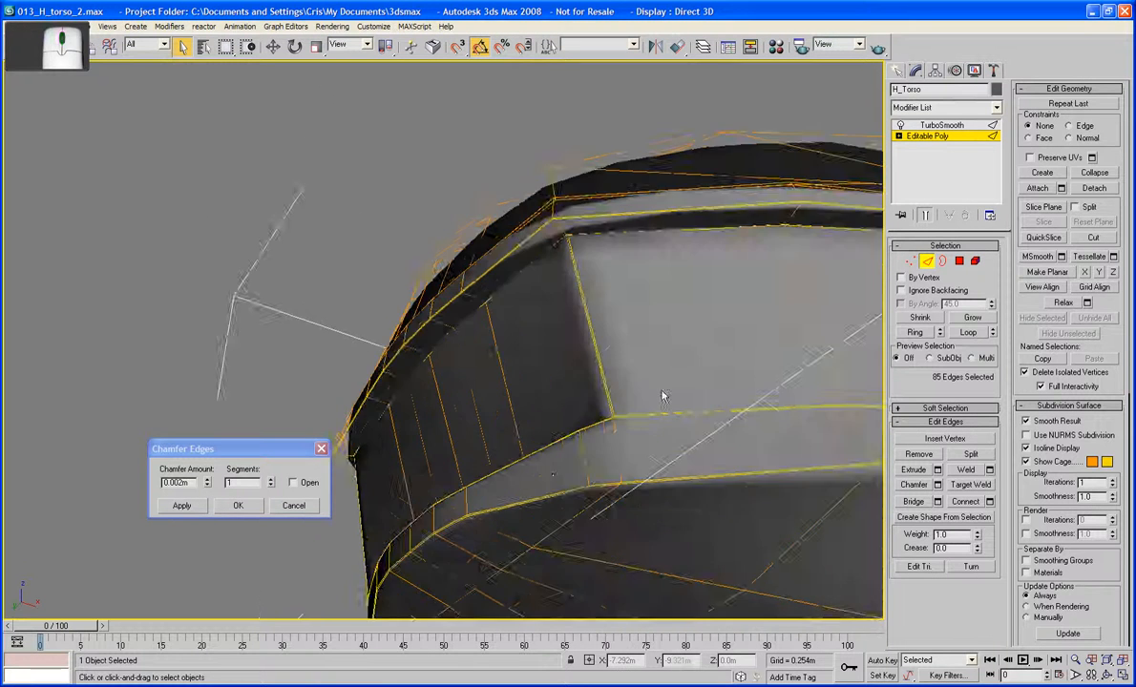
middle_click_drag(662, 395, 558, 444)
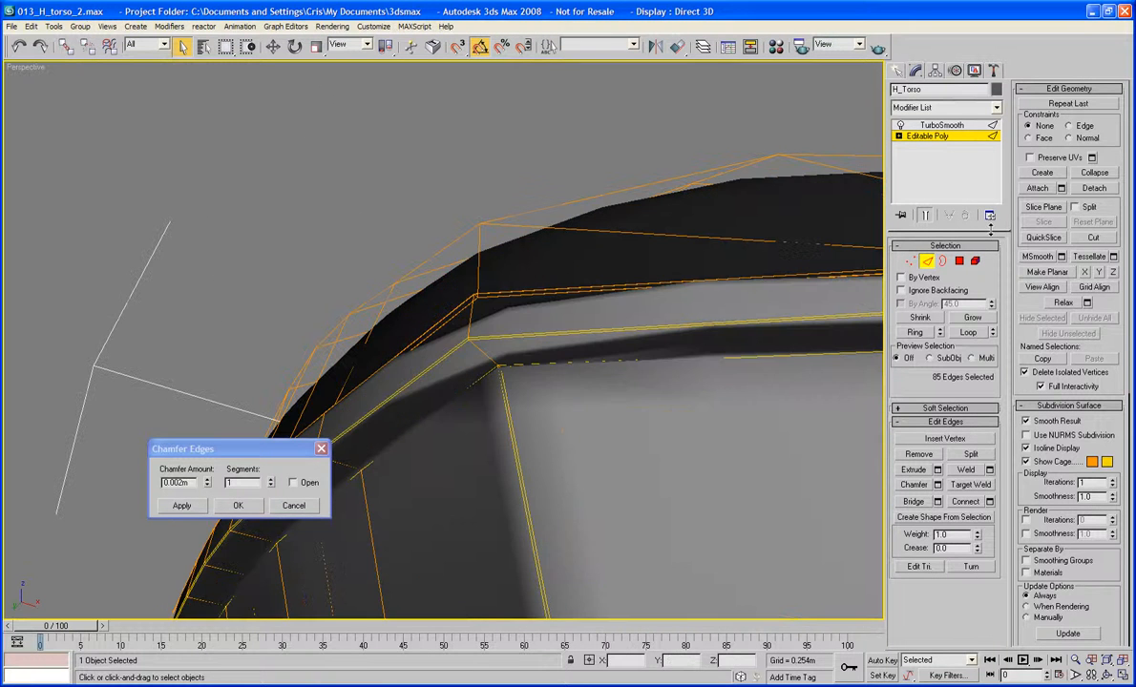
left_click(926, 218)
key("F4")
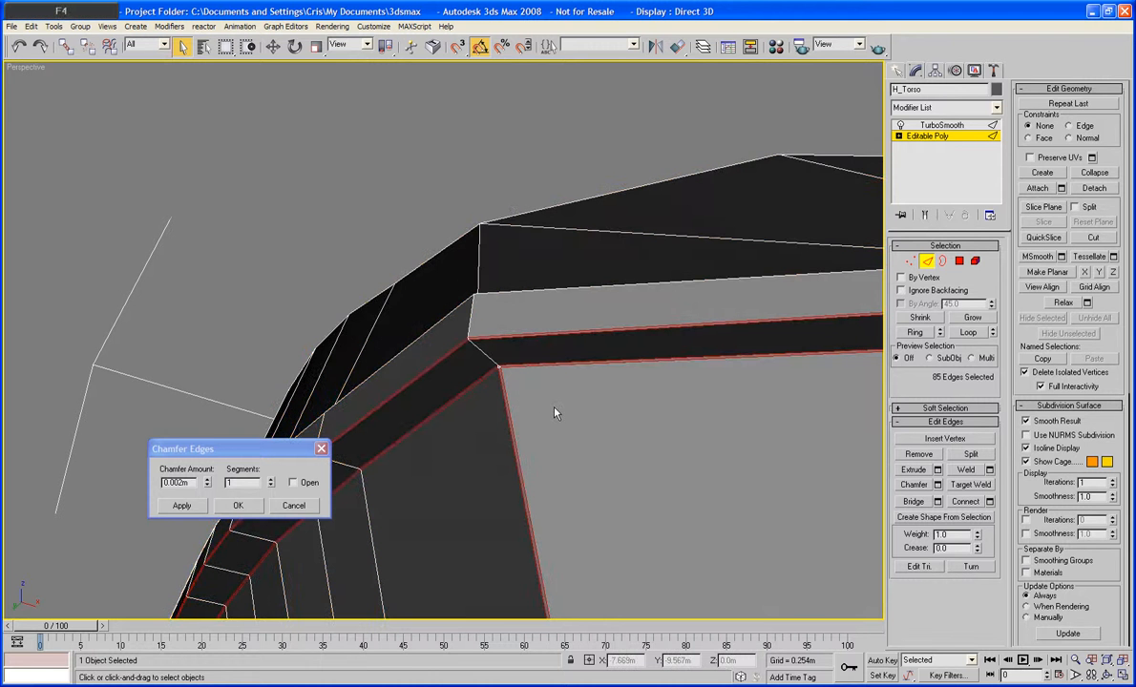
middle_click_drag(564, 406, 881, 304, "alt")
scroll(567, 416, "down", 5)
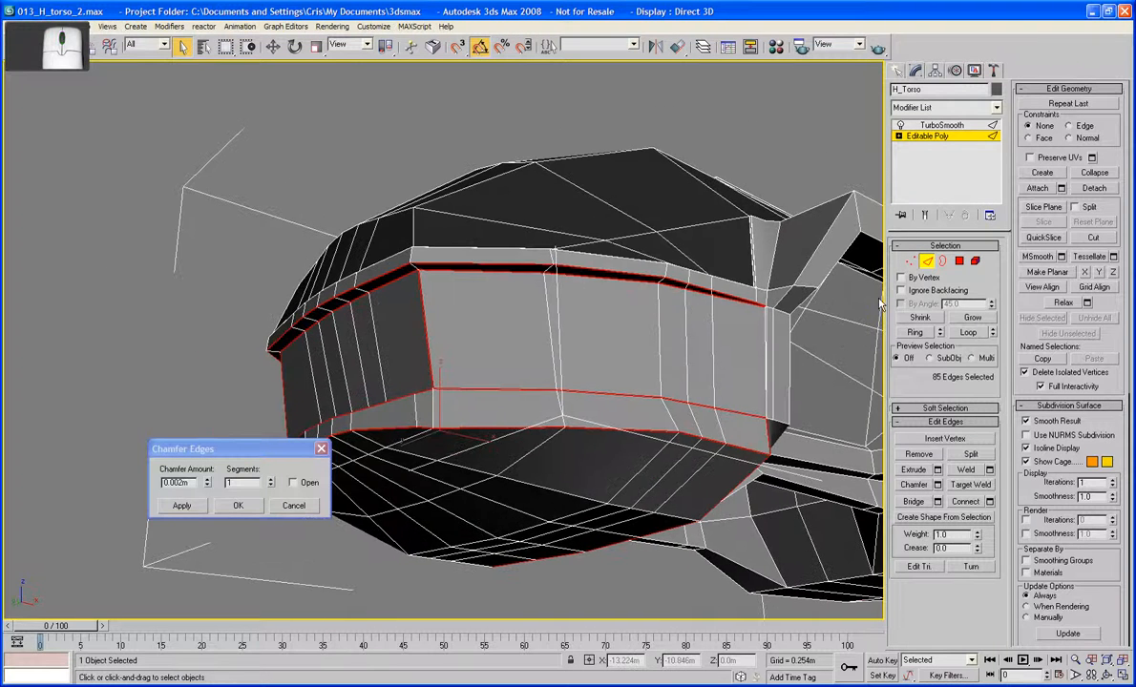
left_click(182, 506)
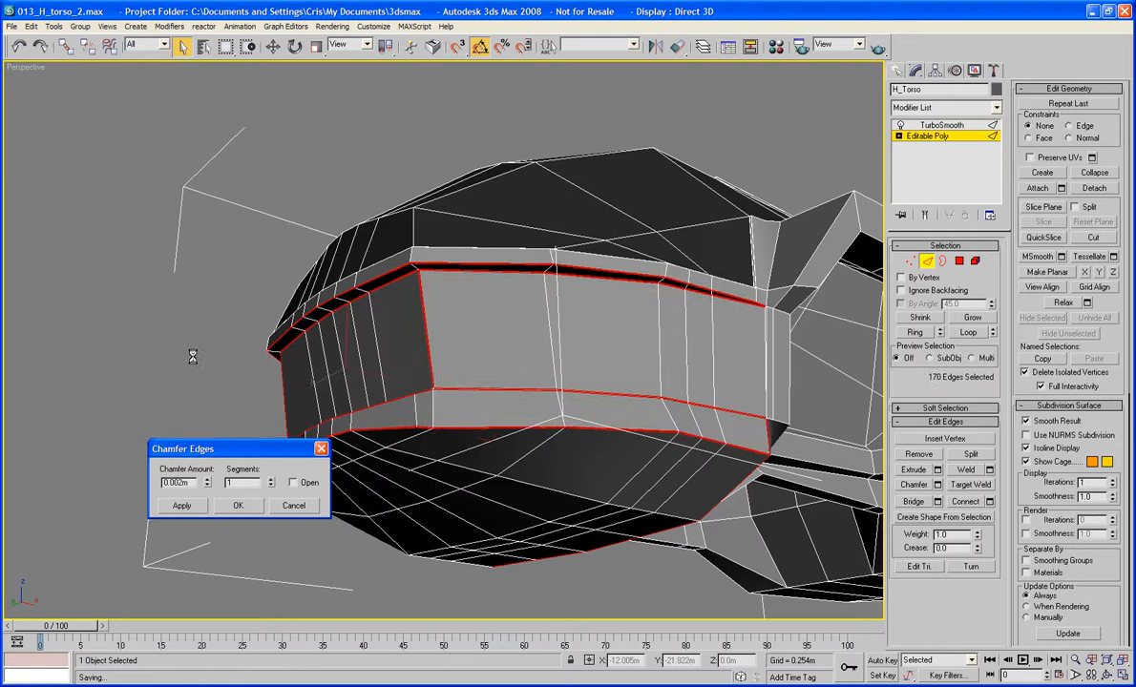
left_click(253, 349)
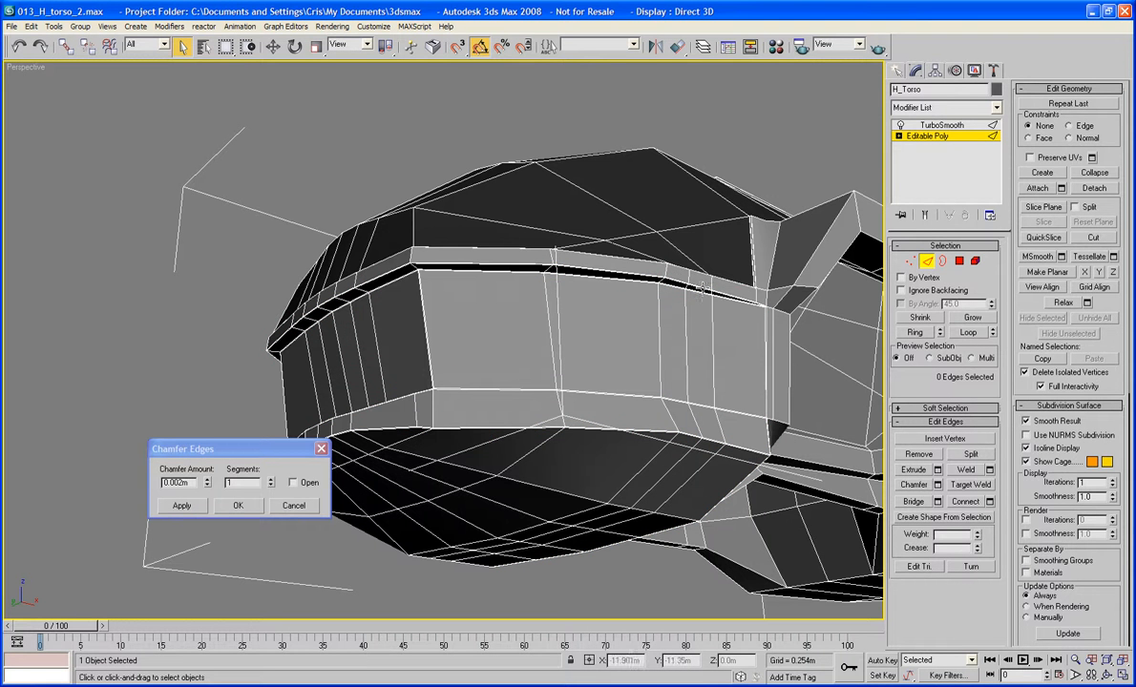
Preview the smoothed result of the chamfered torso and return to the unsmoothed cage
left_click(926, 216)
middle_click_drag(430, 344, 755, 246, "alt")
left_click(924, 216)
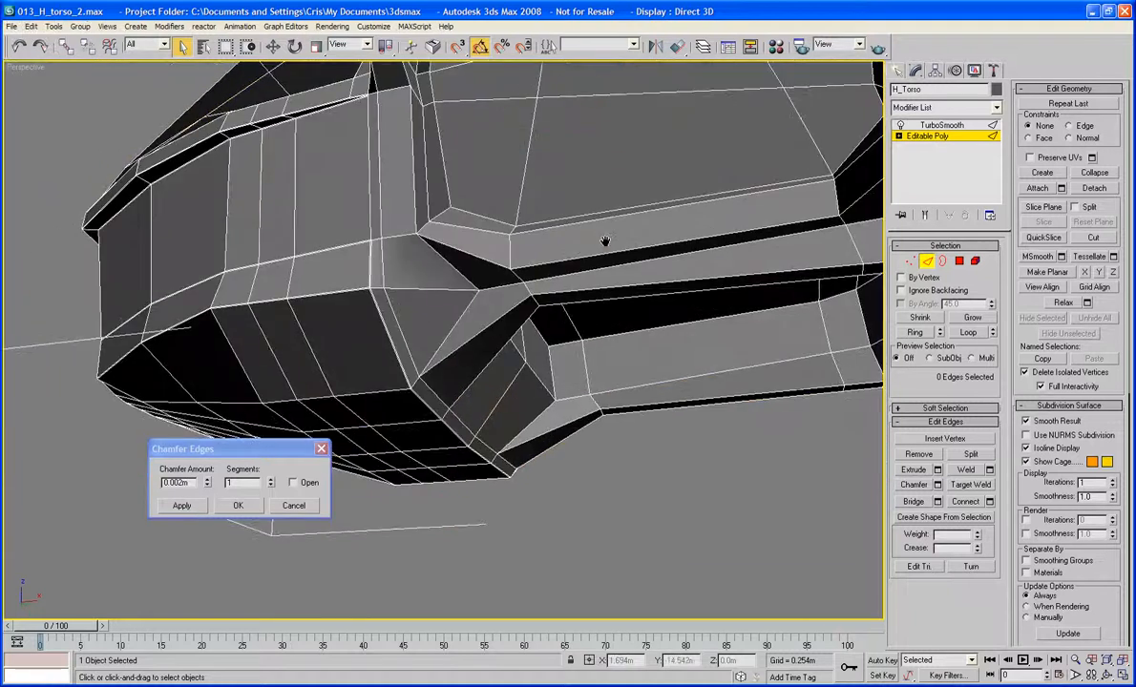
Select the sloped front edge of the side opening's frame and the outer edges along the frame's upper side
middle_click_drag(609, 244, 642, 401, "alt")
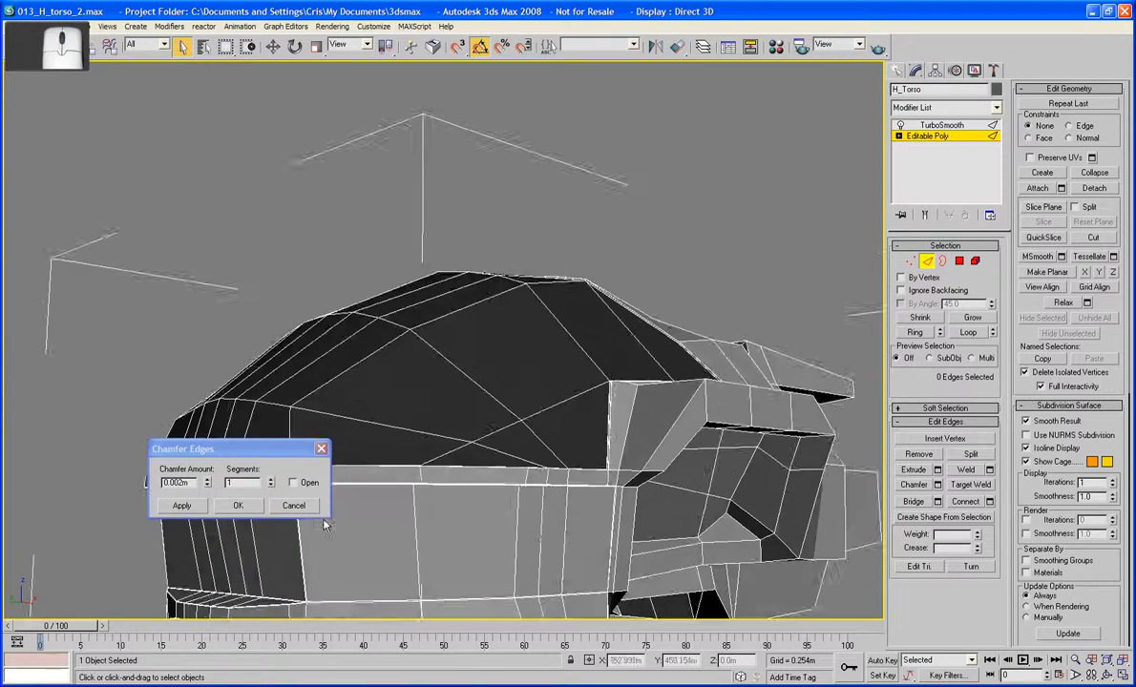
scroll(602, 459, "up", 5)
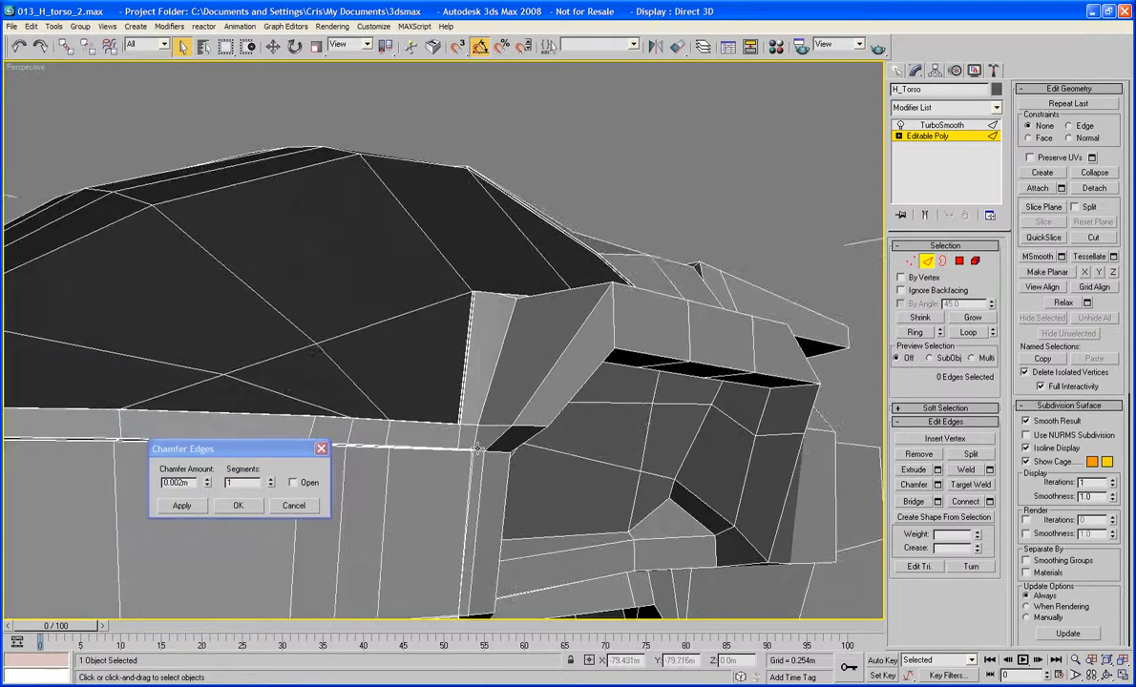
left_click(482, 421)
middle_click_drag(483, 426, 482, 467, "alt")
left_click(481, 420)
middle_click_drag(567, 383, 491, 374, "alt")
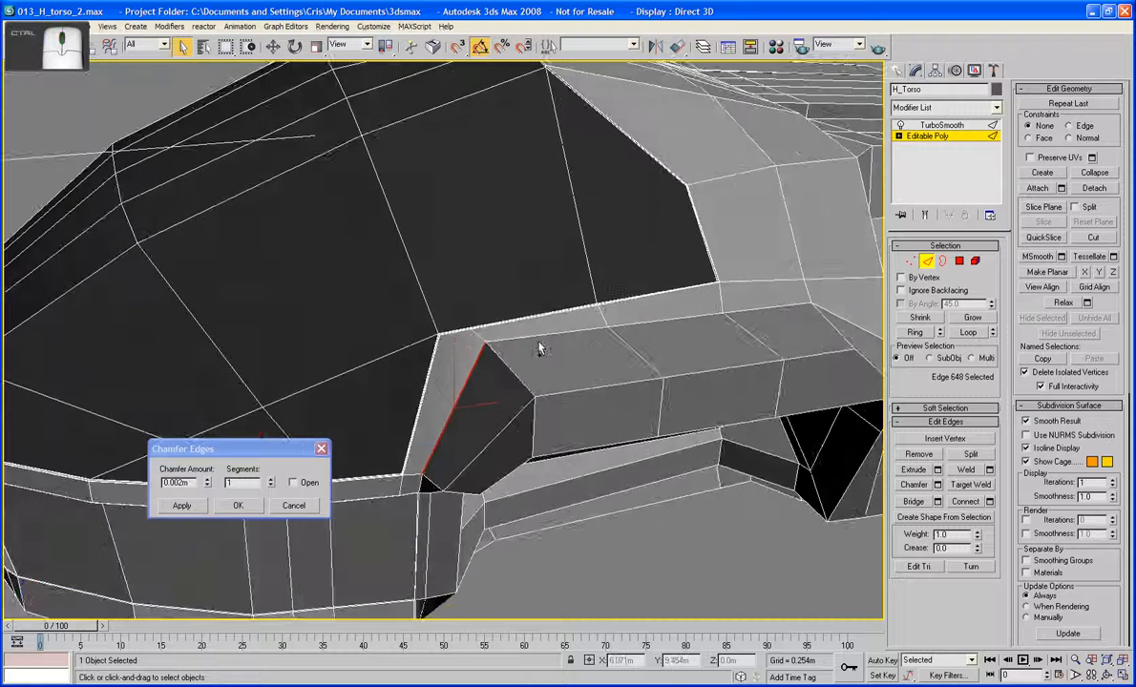
left_click(497, 315, "ctrl")
scroll(493, 358, "up", 2)
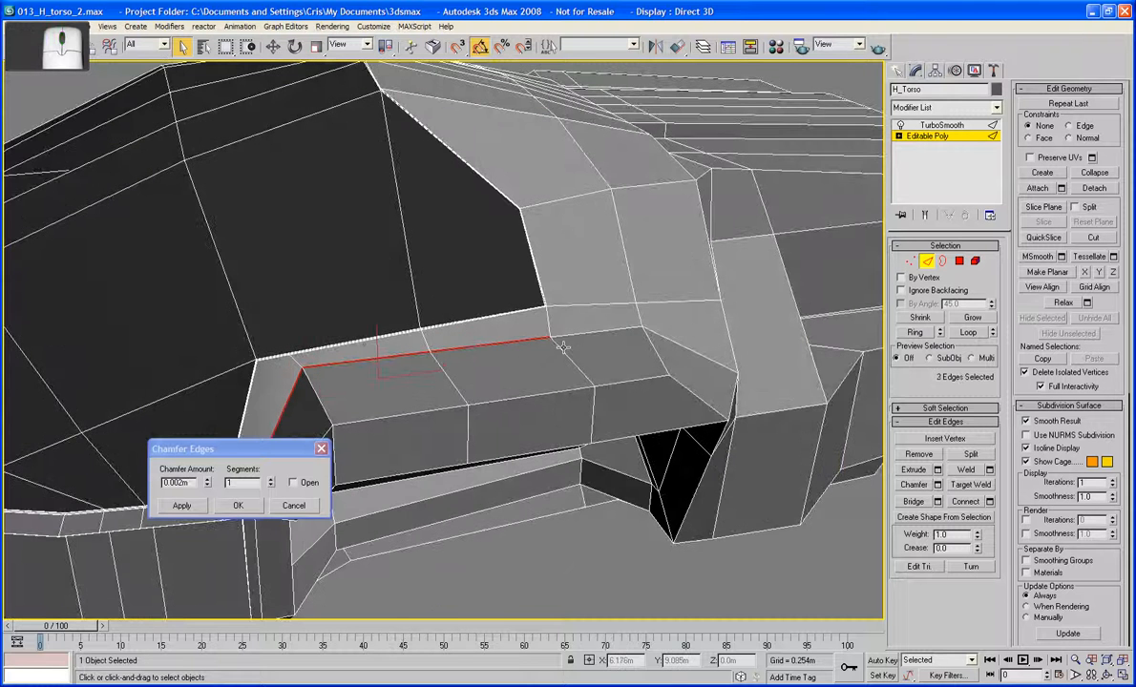
middle_click_drag(563, 348, 521, 358, "alt")
left_click(521, 358, "ctrl")
left_click(559, 378, "ctrl")
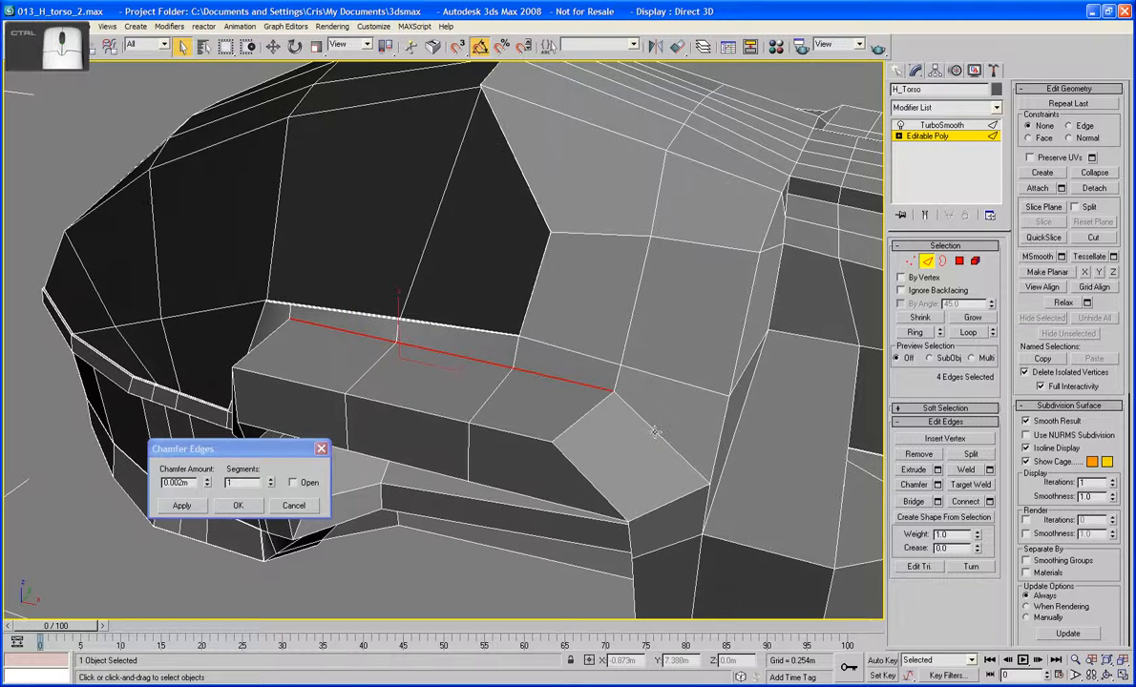
Add the outer corner, bottom and inner vertical edges of the post at the rear of the side opening
mouse_move(657, 444)
middle_mouse_down("alt")
mouse_move(678, 480)
mouse_move(629, 545)
mouse_move(602, 380)
mouse_move(642, 450)
middle_mouse_up("alt")
left_click(614, 474, "ctrl")
left_click(616, 531, "ctrl")
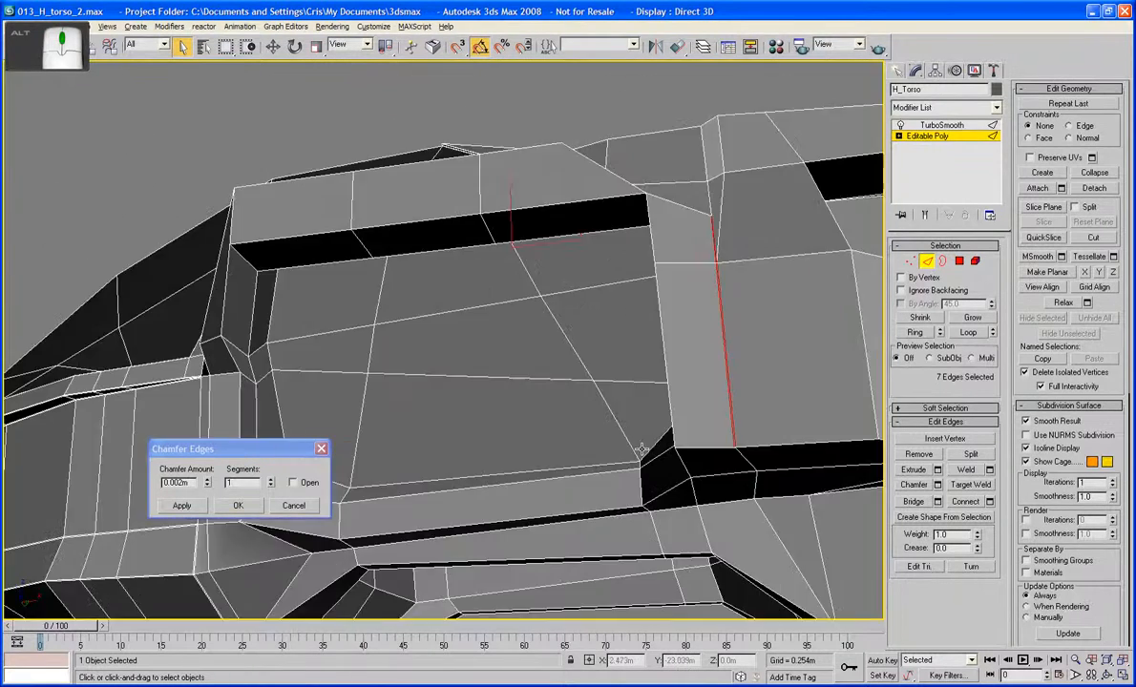
middle_click_drag(722, 459, 696, 331, "alt")
left_click(678, 461, "ctrl")
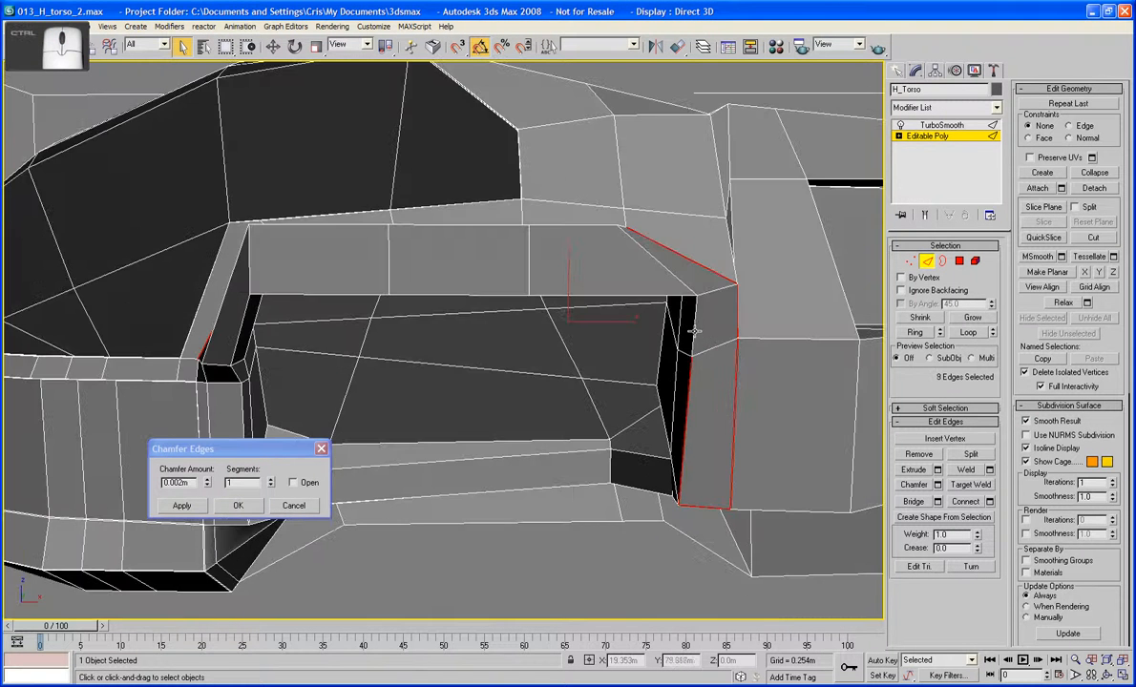
Add the edges along the opening's upper rim and down its front side to the lower front corner
left_click(624, 298, "ctrl")
left_click(487, 297, "ctrl")
left_click(344, 293, "ctrl")
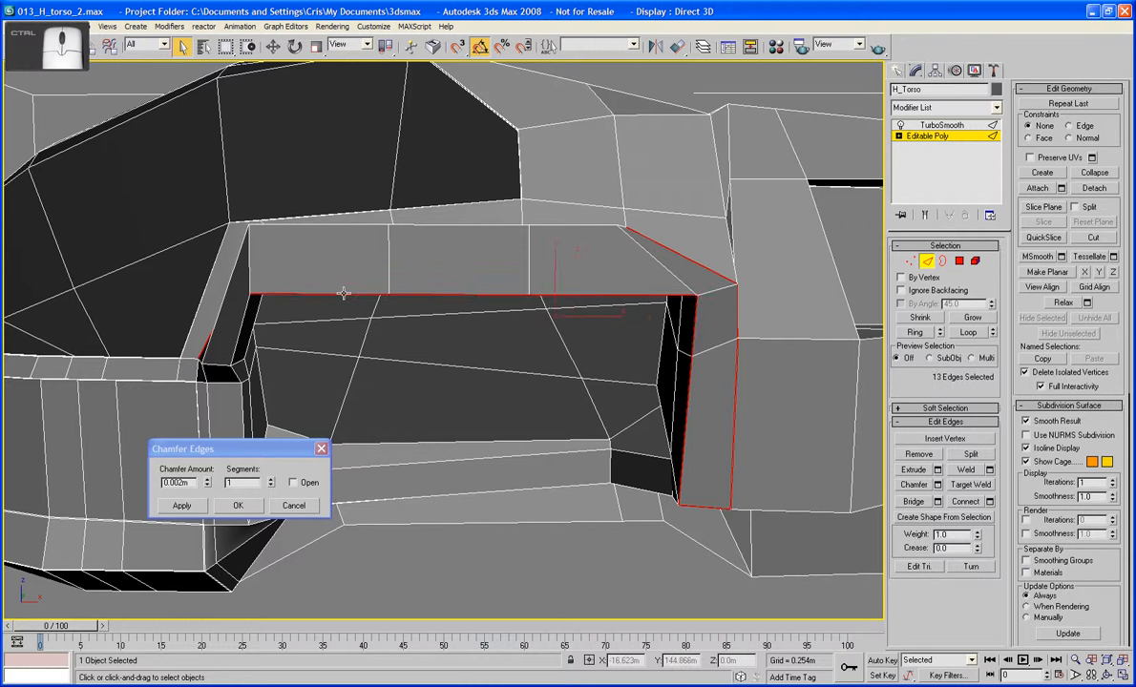
middle_click_drag(344, 293, 284, 268, "alt")
left_click(222, 285, "ctrl")
left_click(243, 270, "ctrl")
left_click(341, 288, "ctrl")
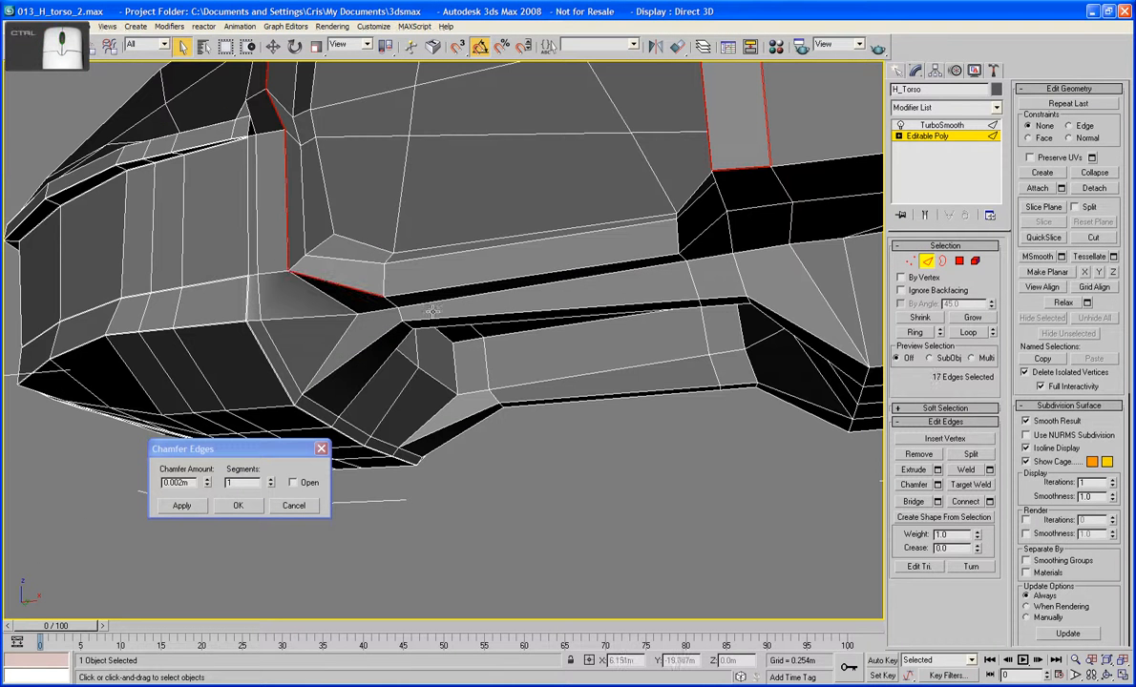
Add the edges along the opening's lower rim and the parallel edges of the ledge just inside it
left_click(580, 273, "ctrl")
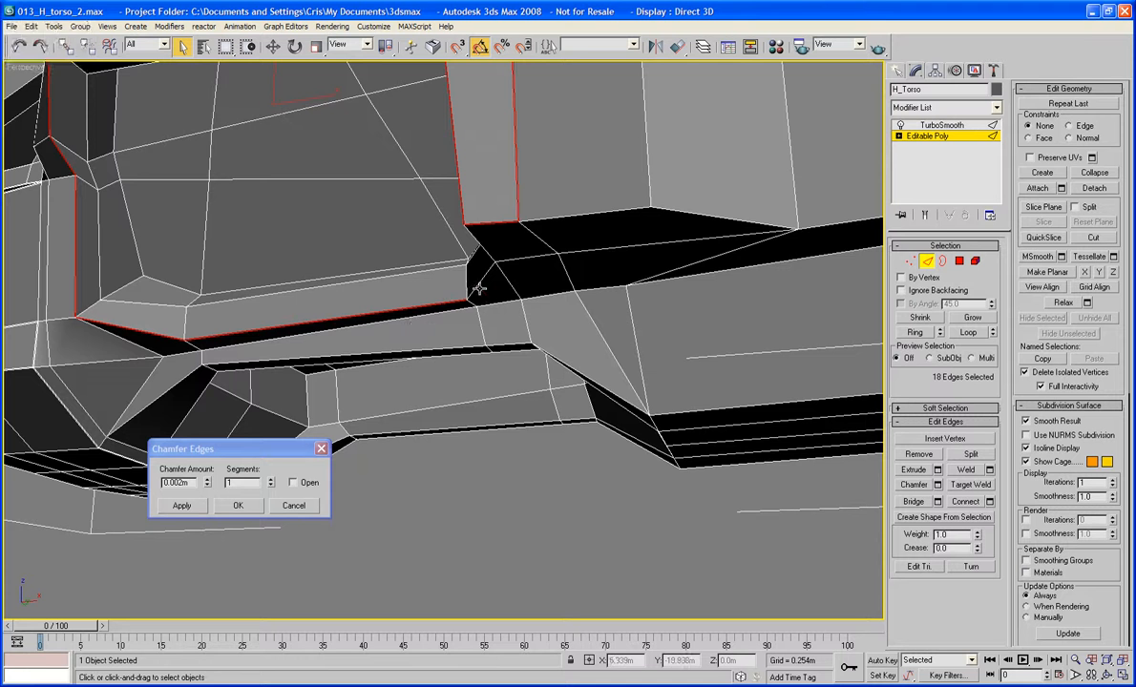
left_click(483, 250, "ctrl")
middle_click_drag(483, 250, 512, 279, "alt")
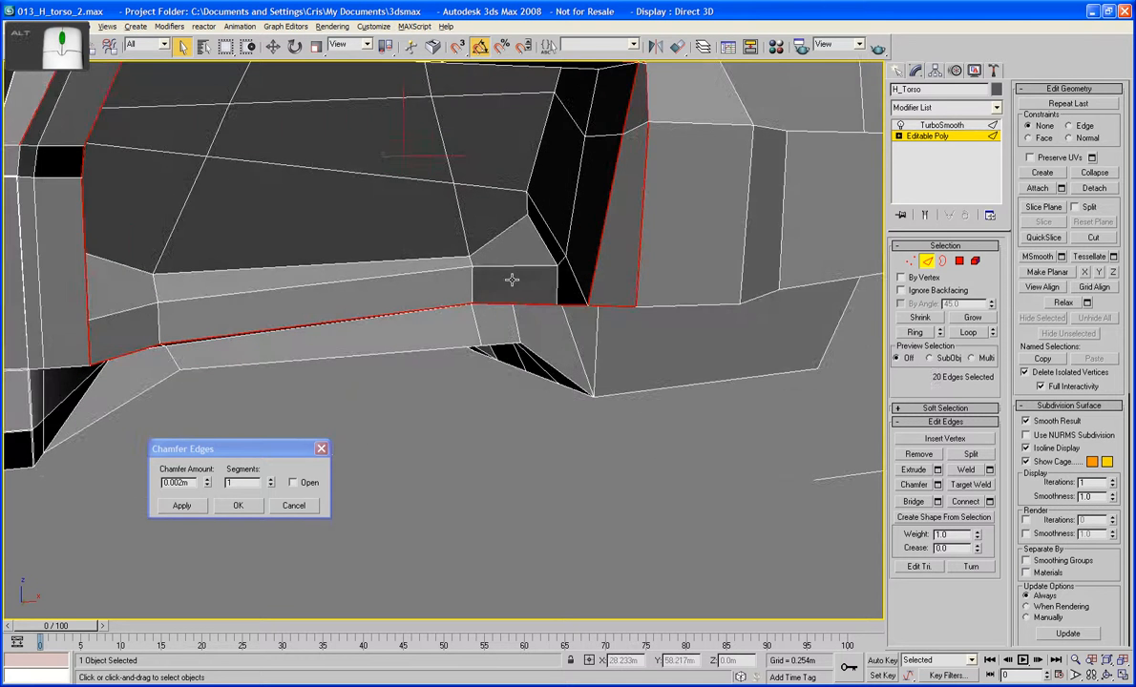
left_click(554, 279, "ctrl")
left_click(542, 266, "ctrl")
left_click(431, 274, "ctrl")
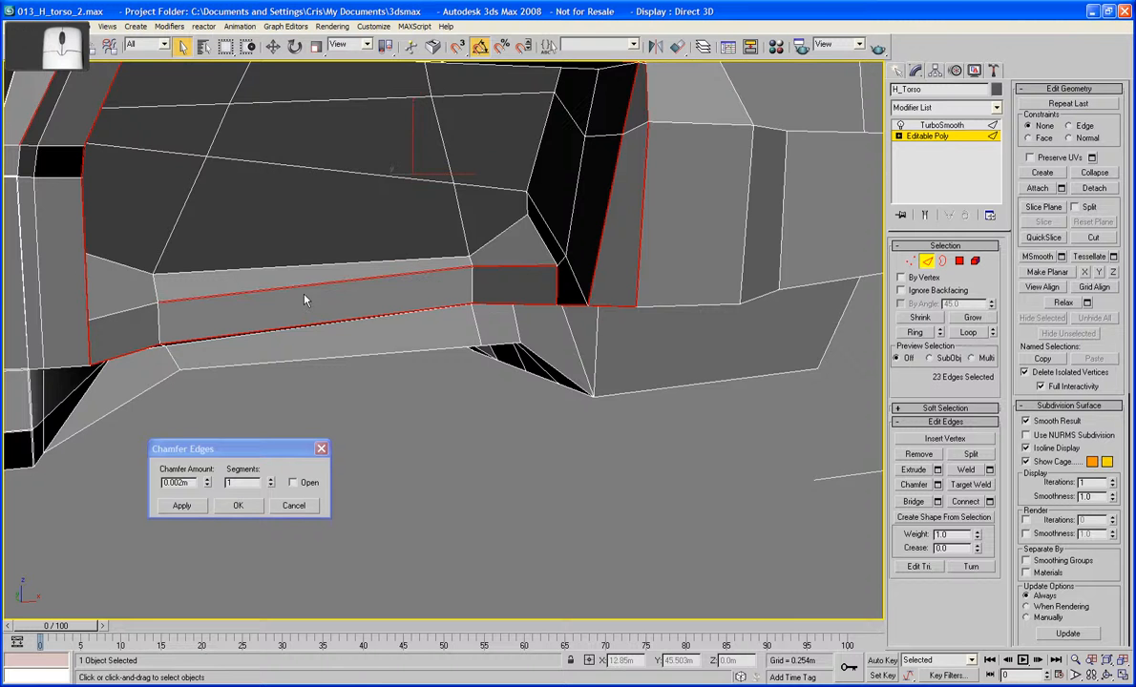
mouse_move(304, 297)
middle_mouse_down("alt")
mouse_move(418, 289)
mouse_move(310, 281)
middle_mouse_up("alt")
left_click(232, 279, "ctrl")
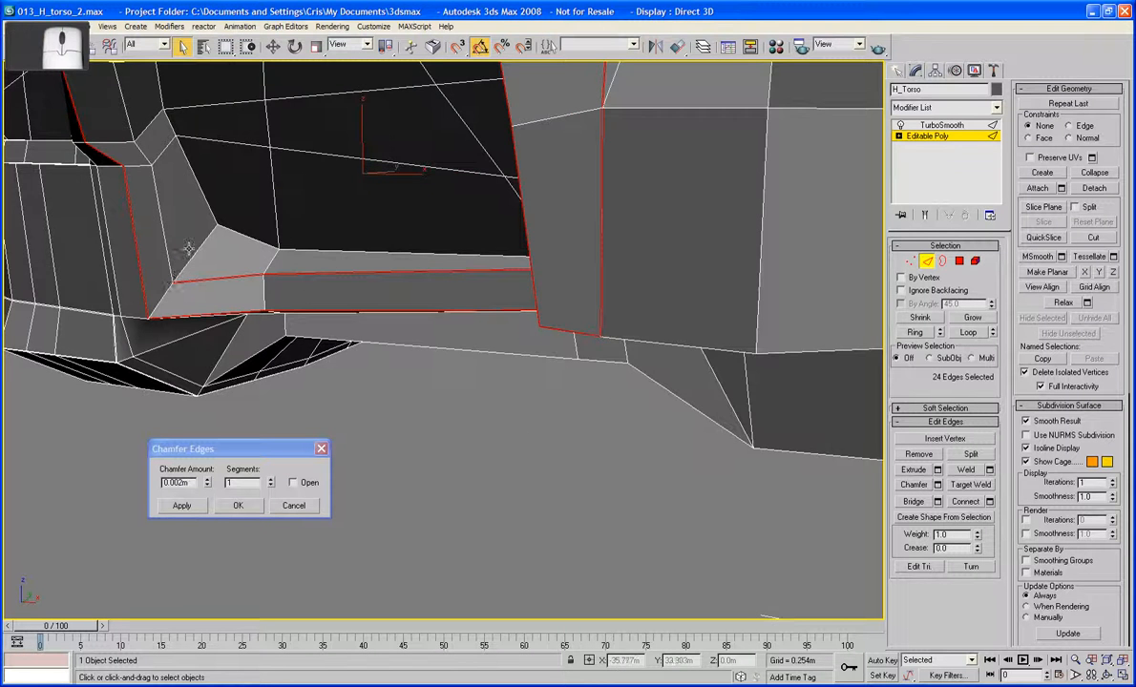
Add the edges where the recess's back face meets its lower and rear walls, including the lower corner edges
middle_click_drag(158, 244, 171, 276, "alt")
left_click(182, 292, "ctrl")
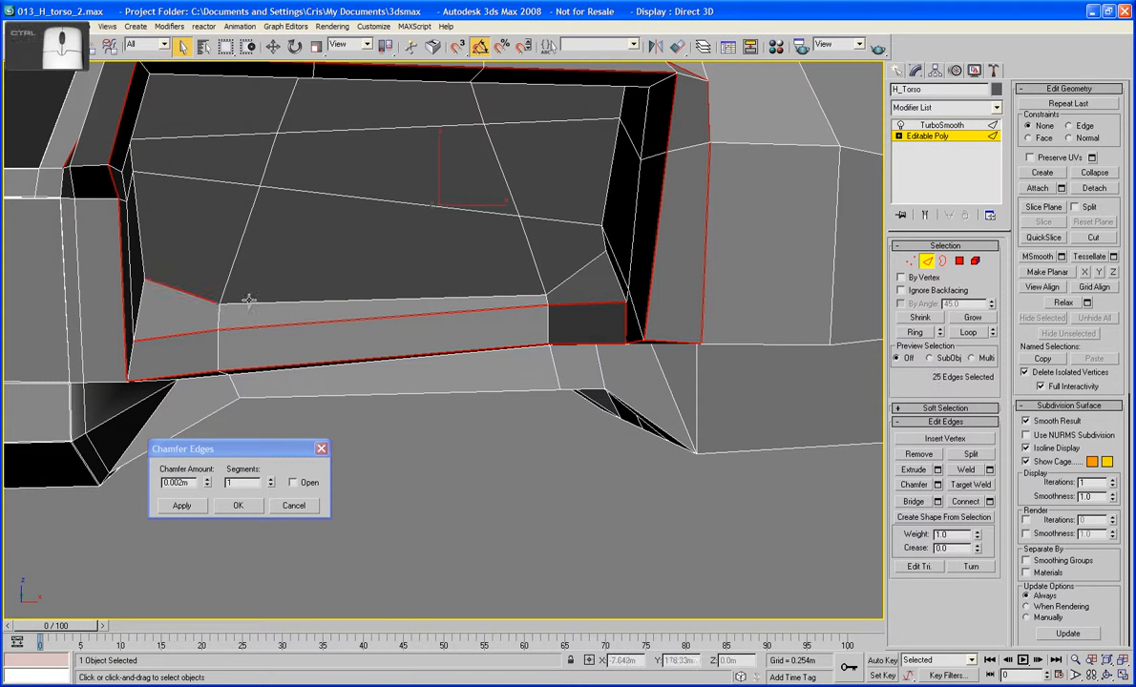
left_click(520, 304, "ctrl")
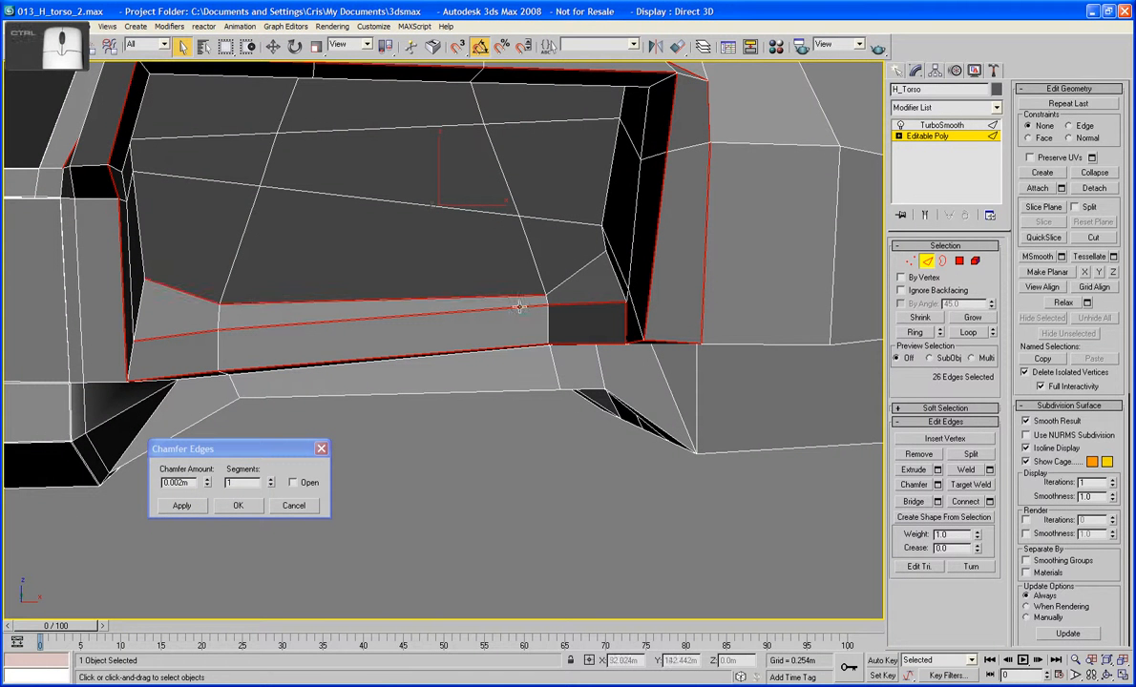
key("ctrl+z")
left_click(589, 256, "ctrl")
middle_click_drag(605, 208, 568, 236, "alt")
left_click(575, 200, "ctrl")
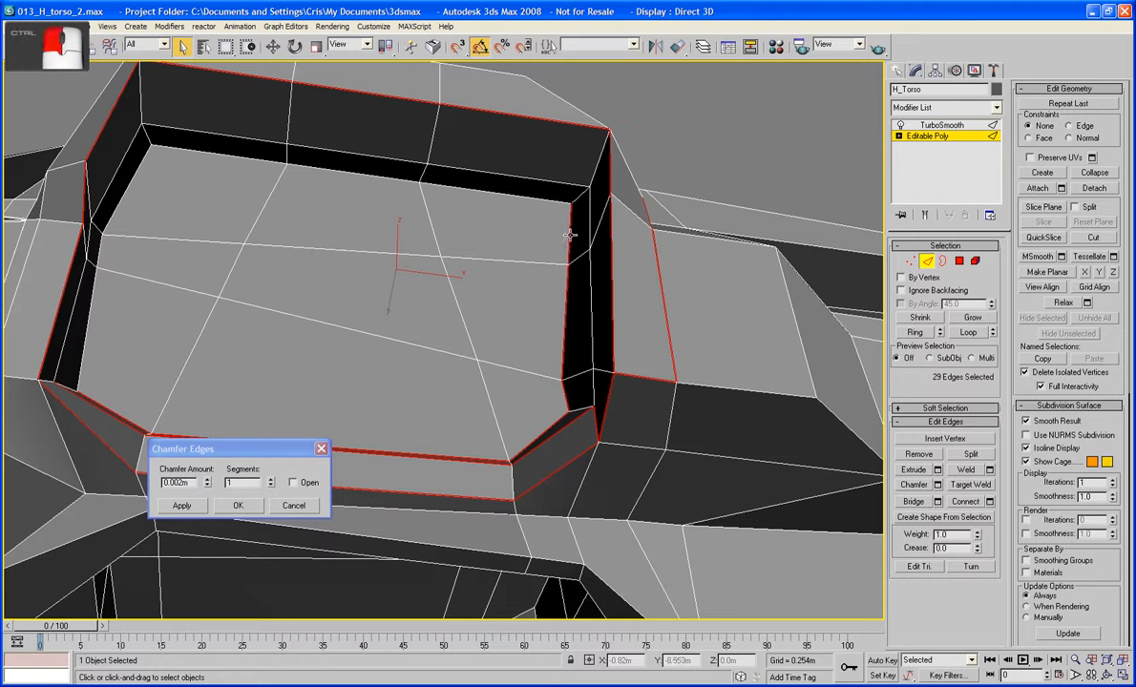
Add the recess's upper corner edges and the edges where its back face meets the upper and front walls
left_click(590, 180, "ctrl")
left_click(485, 191, "ctrl")
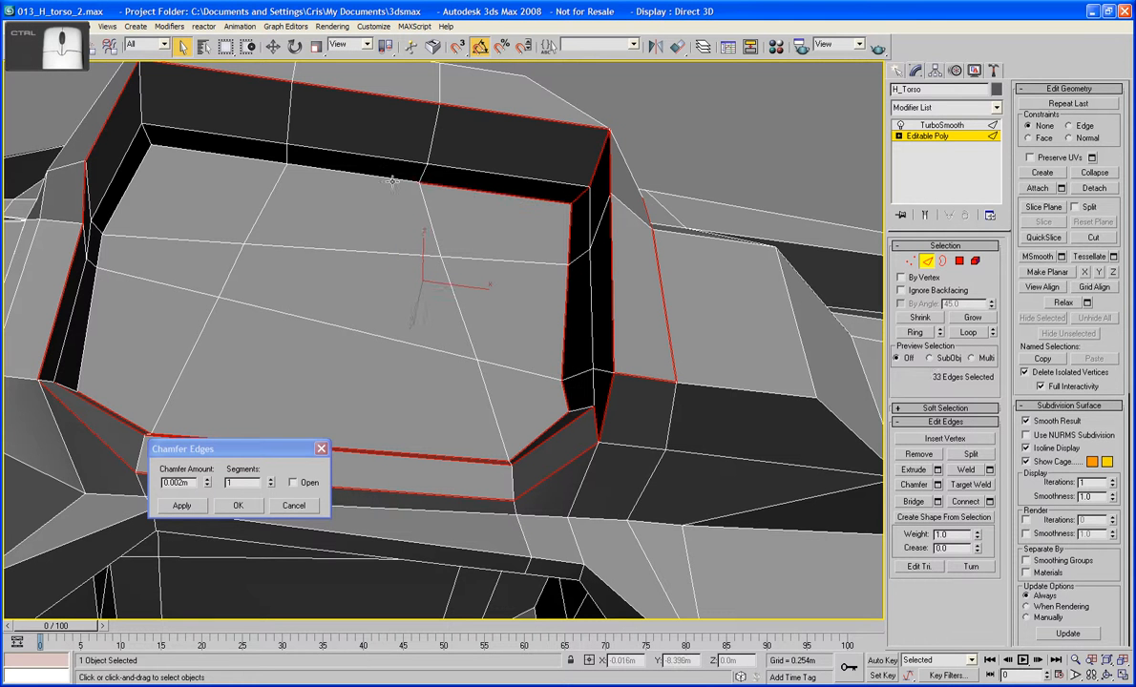
left_click(386, 177, "ctrl")
left_click(230, 151, "ctrl")
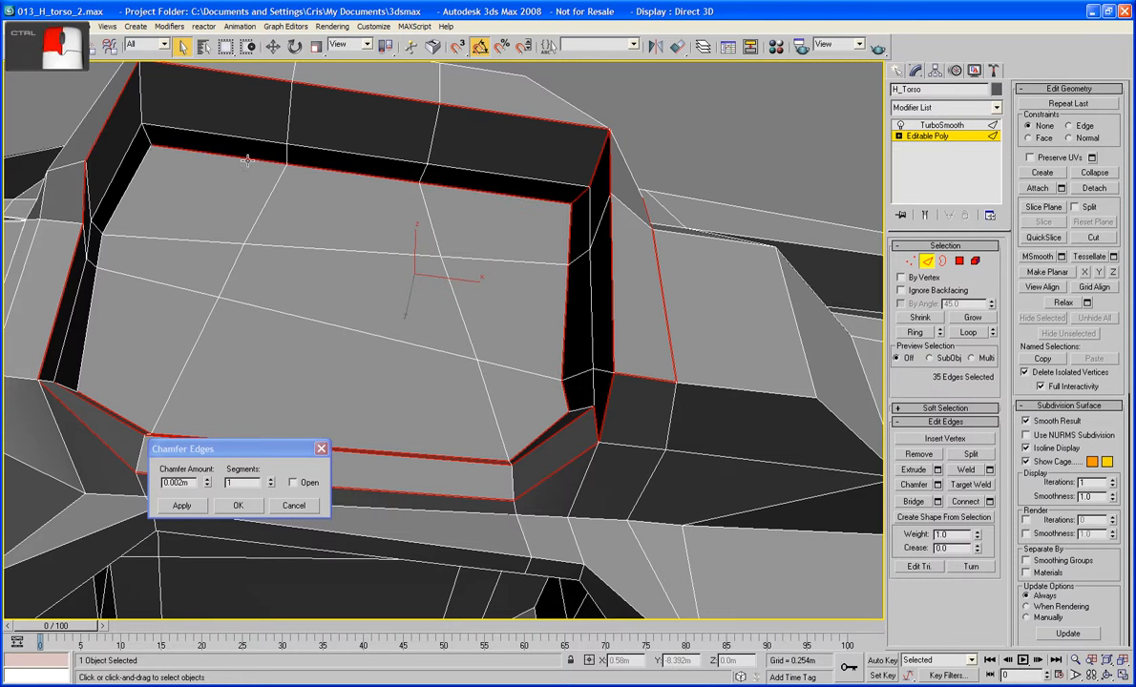
left_click(150, 138, "ctrl")
left_click(133, 100, "ctrl")
middle_click_drag(133, 100, 391, 260, "alt")
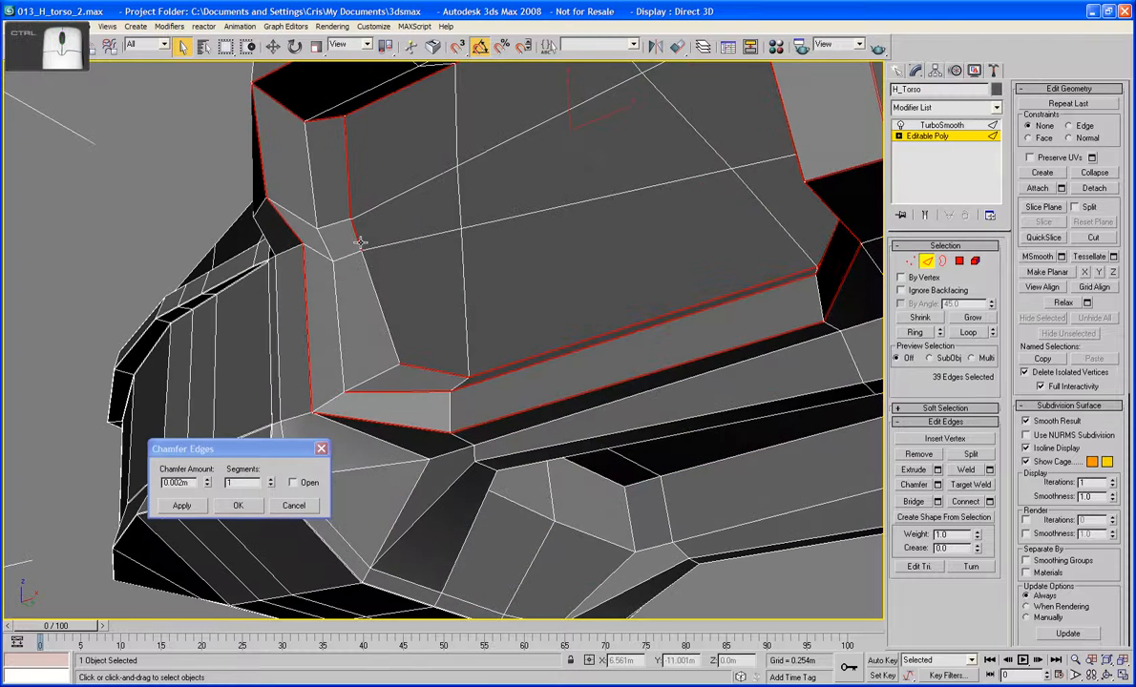
left_click(376, 303, "ctrl")
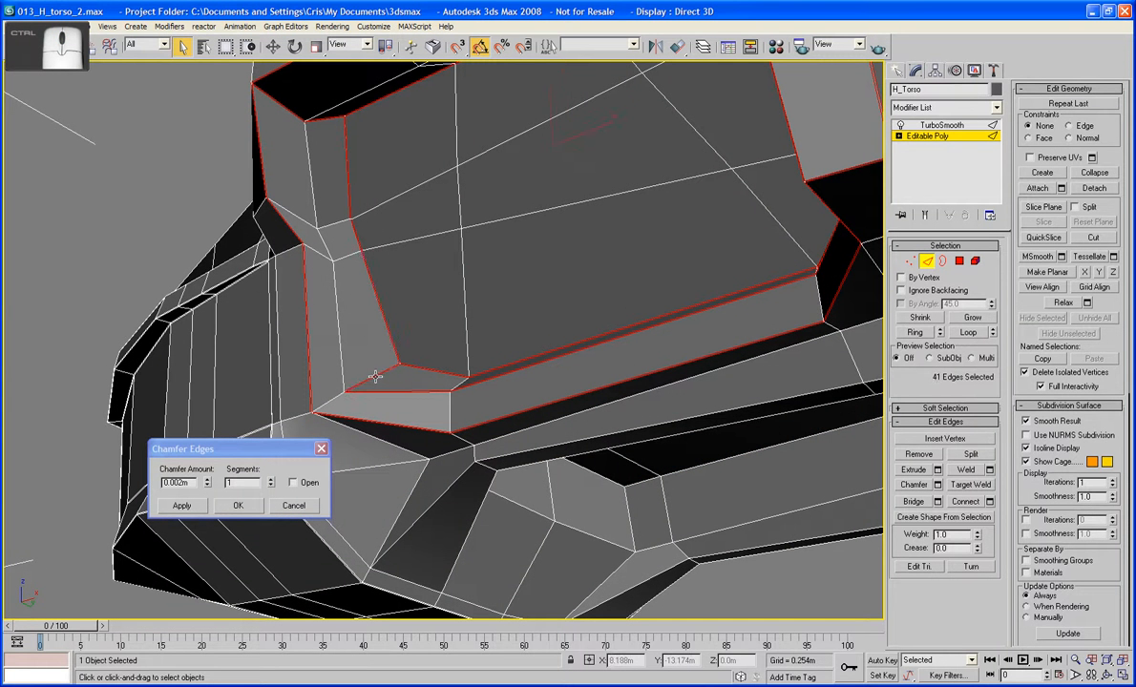
Preview the smoothed side recess, examine its front inner corner, and return to the unsmoothed cage
left_click(925, 216)
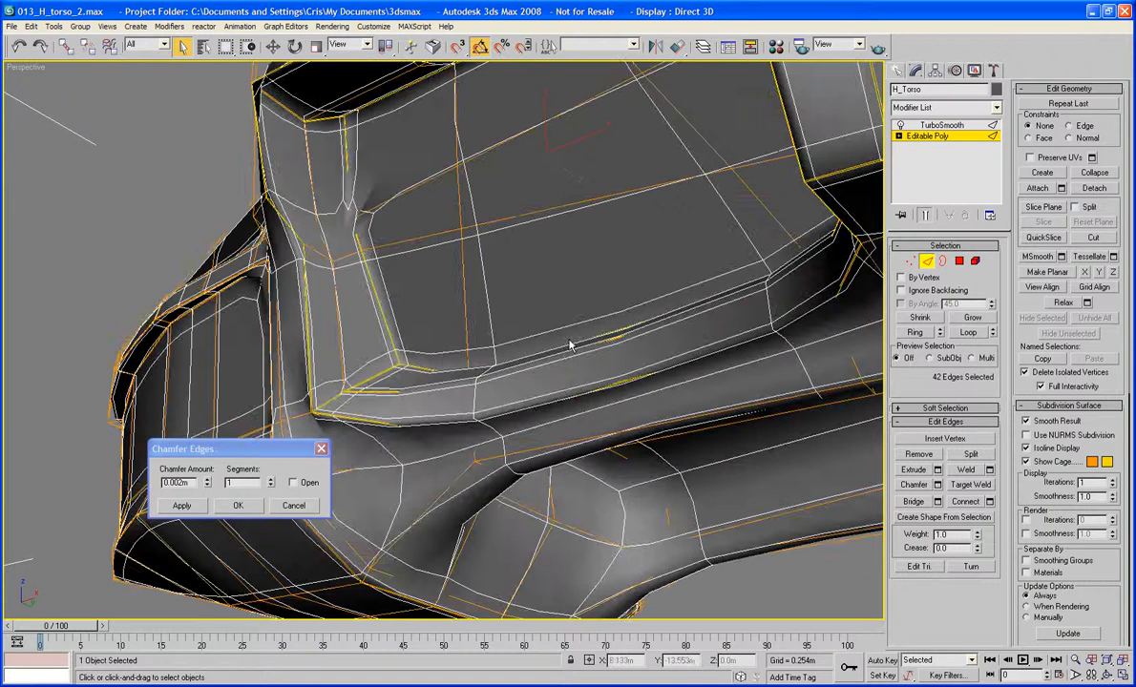
middle_click_drag(571, 343, 599, 420, "alt")
scroll(650, 310, "up", 5)
left_click(925, 215)
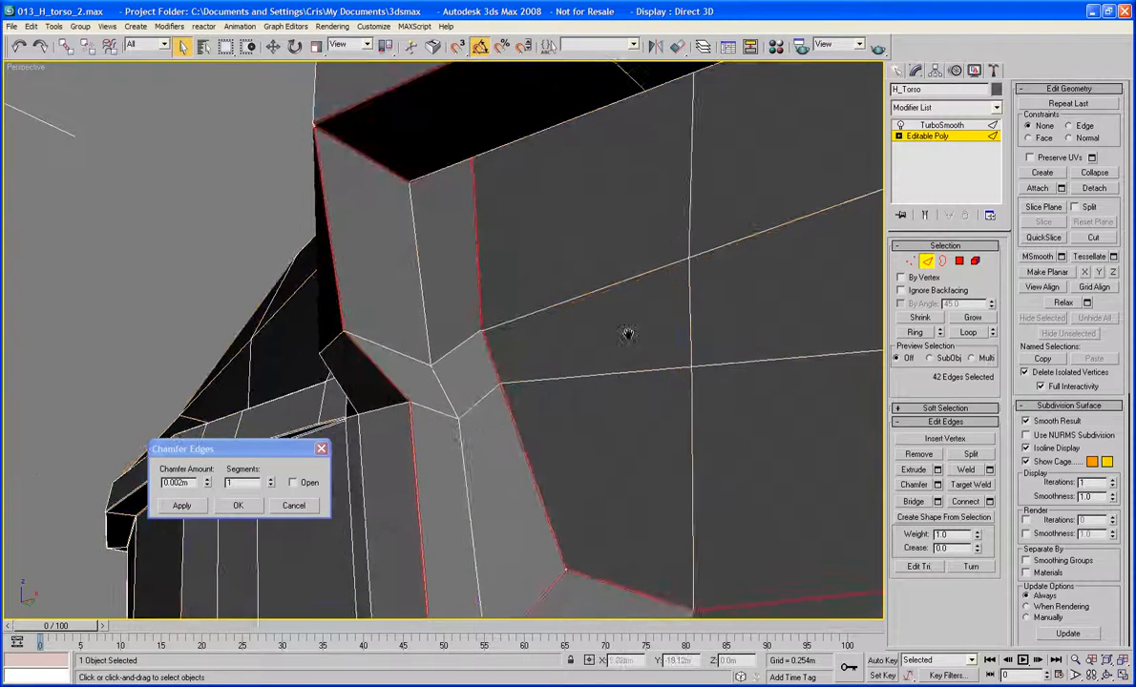
Target-weld the two nearly coincident vertices on the recess's front inner edge and return to edge selection
middle_click_drag(627, 332, 571, 382, "alt")
scroll(633, 336, "up", 5)
scroll(603, 363, "up", 5)
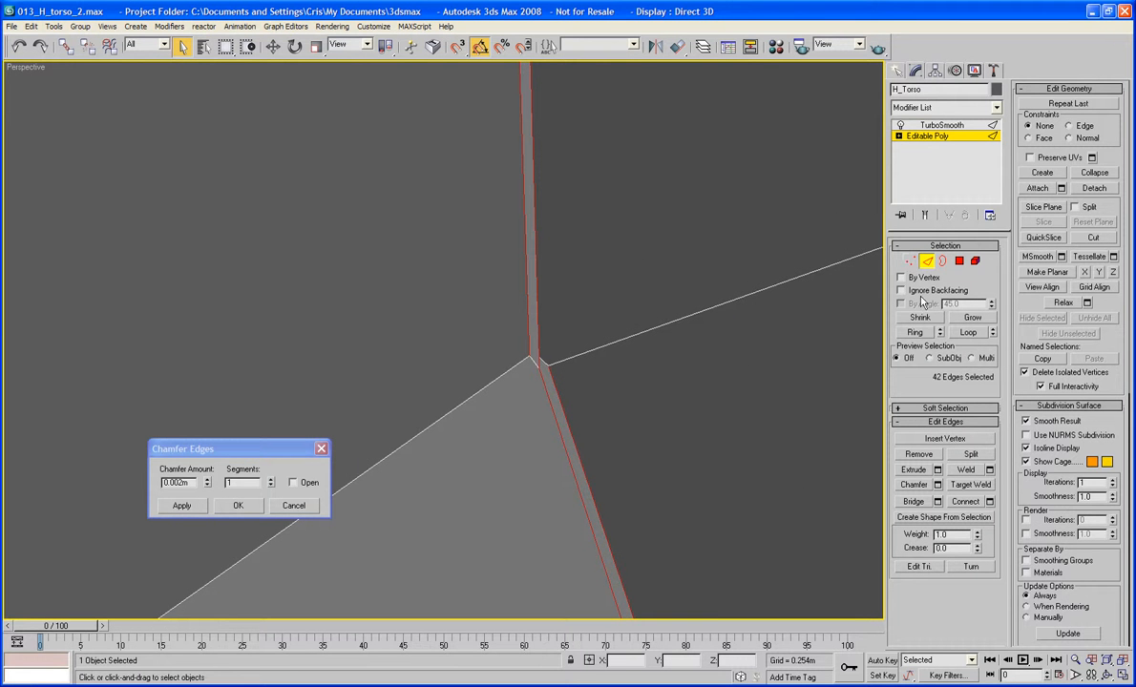
key("1")
left_click(971, 470)
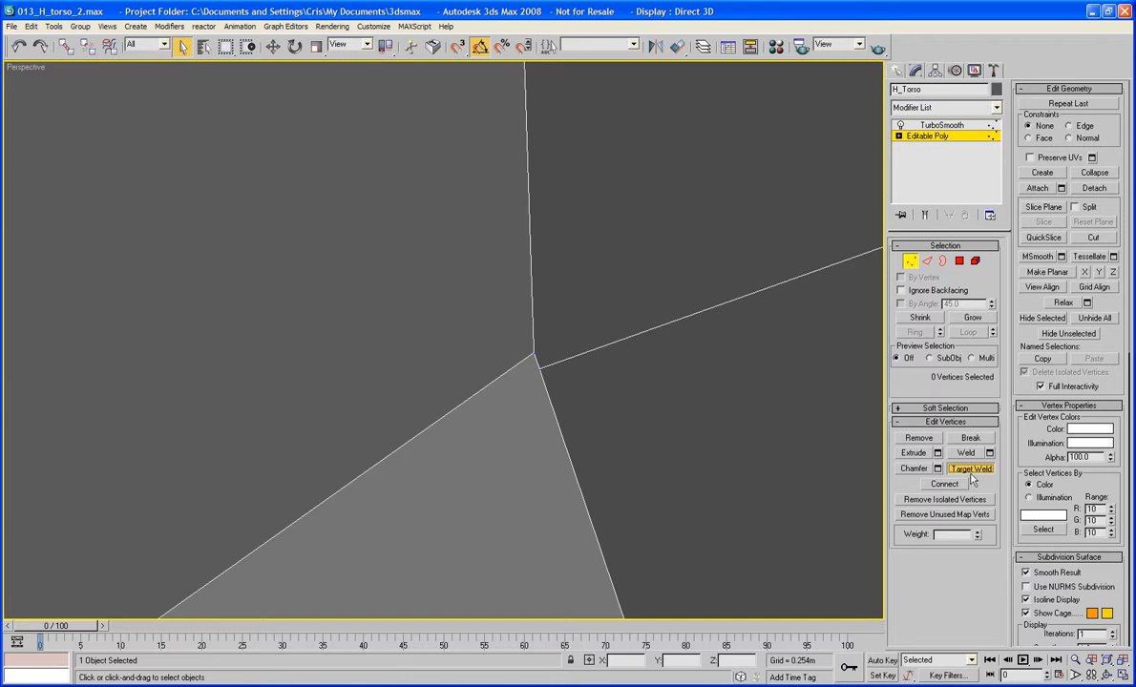
left_click(533, 352)
left_click(927, 261)
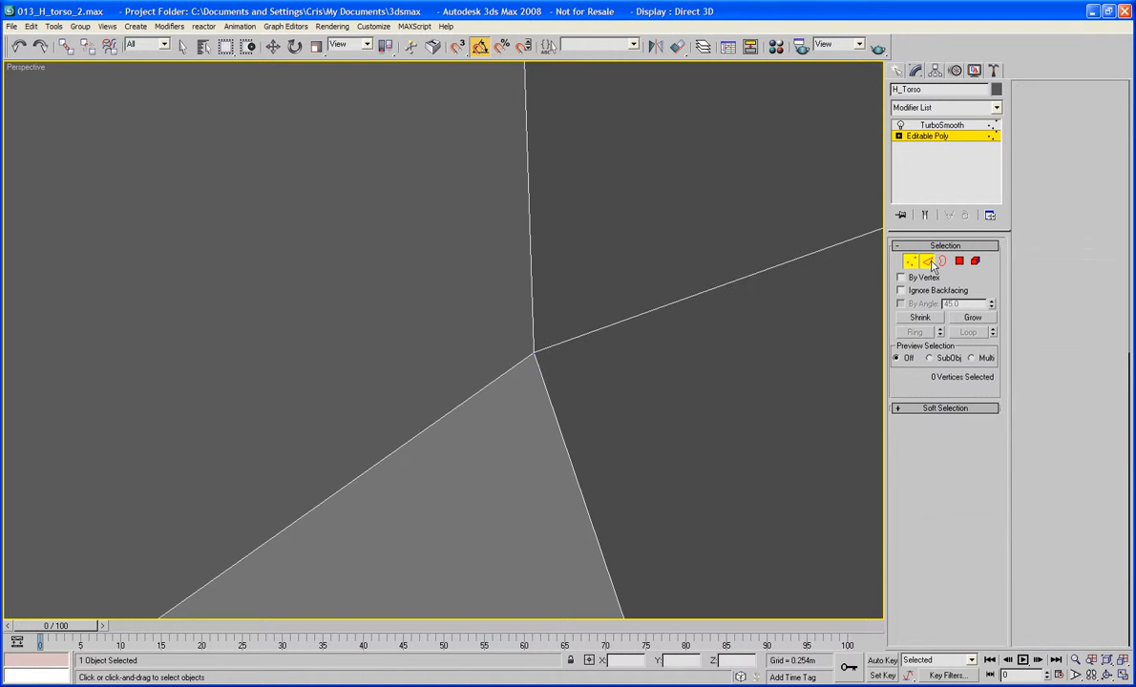
Open the chamfer settings for the selected recess edges and preview the smoothed torso without edged faces
scroll(605, 411, "down", 3)
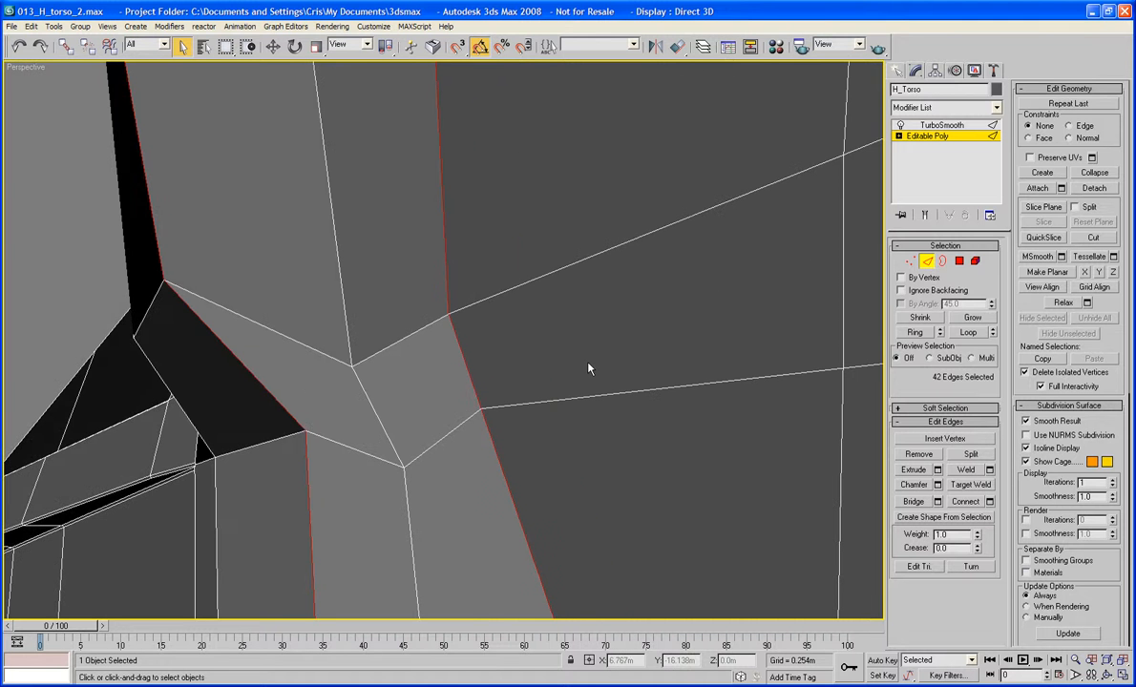
left_click(937, 486)
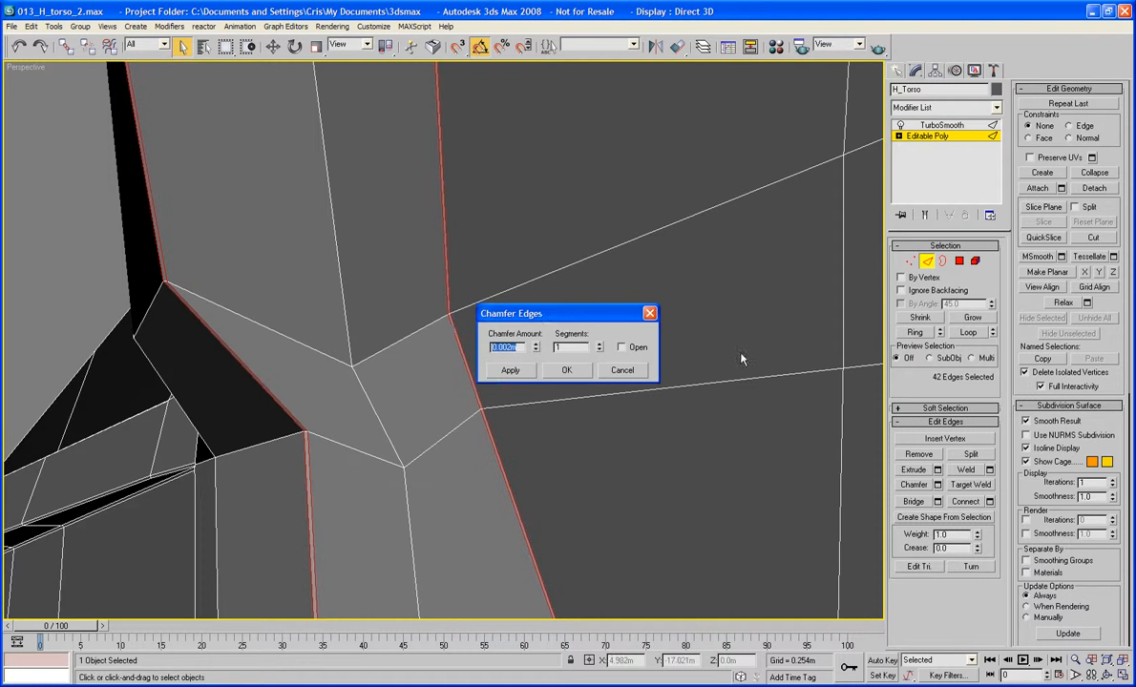
left_click_drag(550, 325, 194, 370)
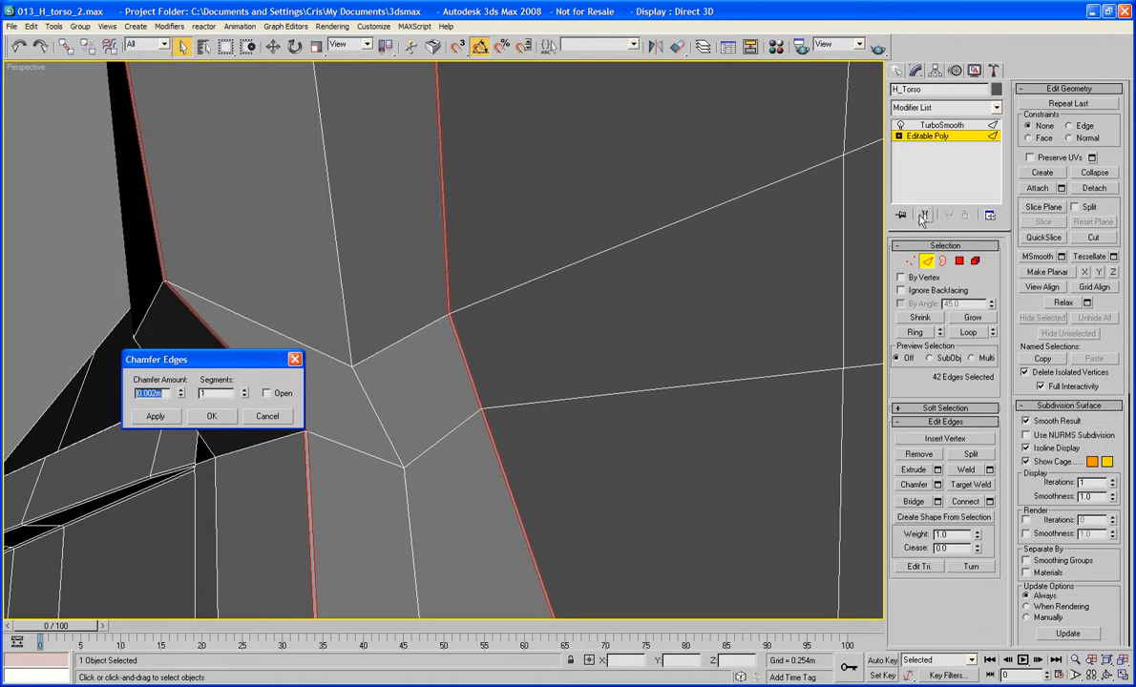
scroll(649, 344, "down", 8)
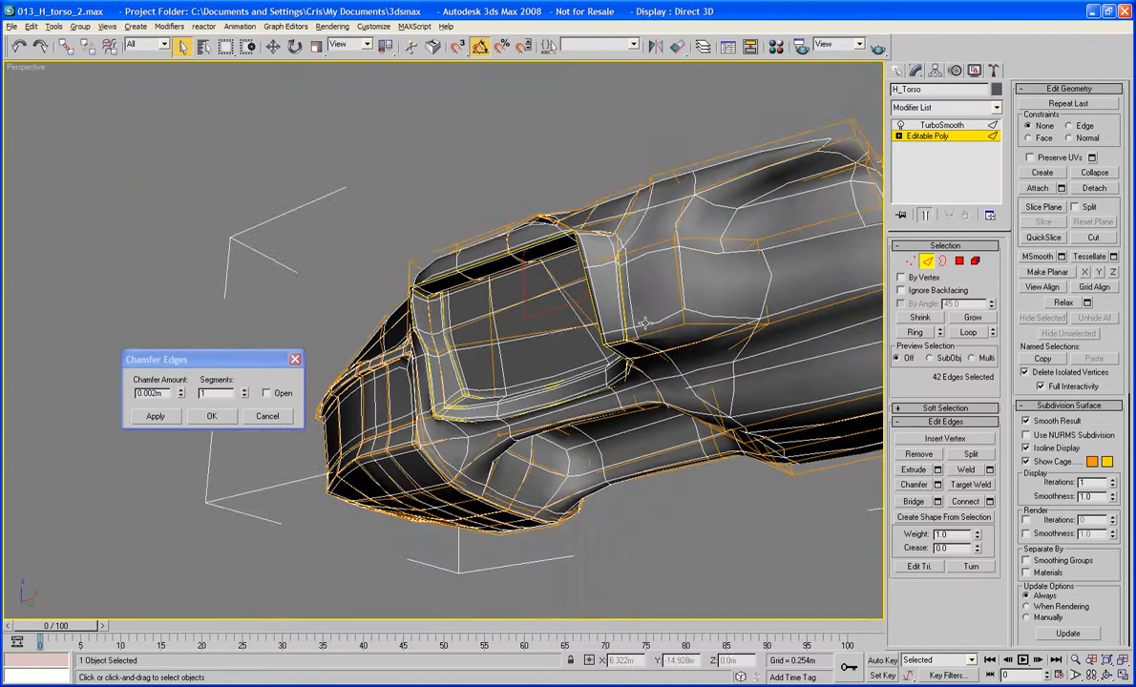
middle_click_drag(690, 334, 576, 331, "alt")
key("F4")
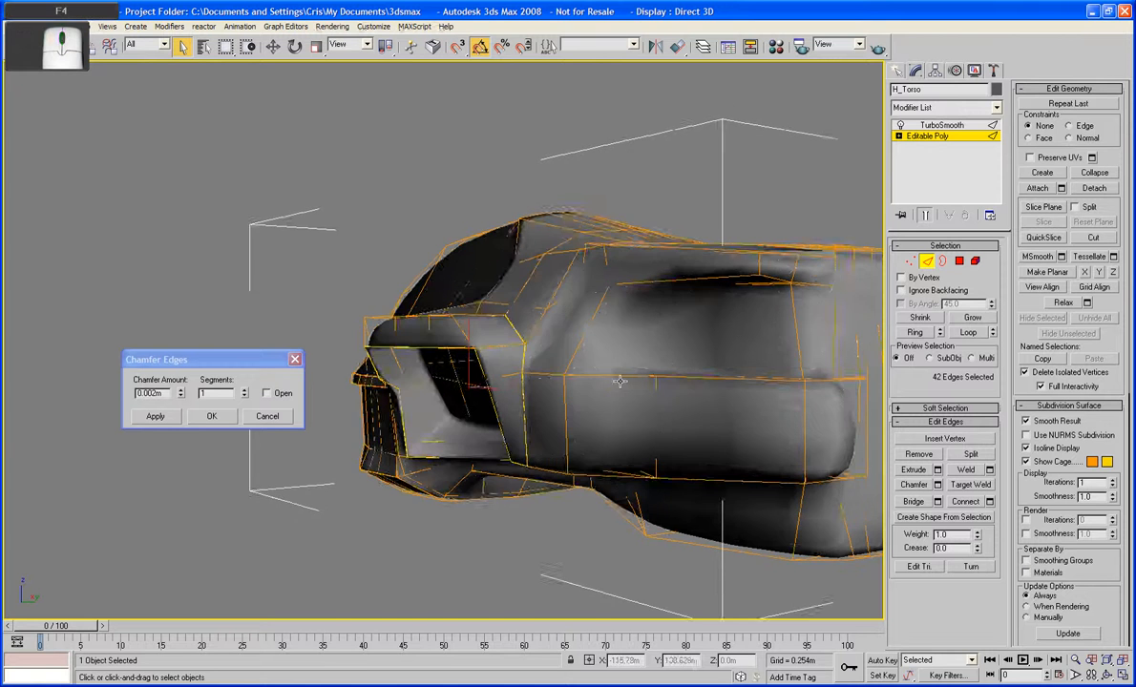
Add the edges at the upper rear corner of the side recess's frame to the selection and restore the smoothed preview
middle_click_drag(557, 380, 523, 379, "alt")
scroll(611, 421, "up", 5)
left_click(509, 374, "ctrl")
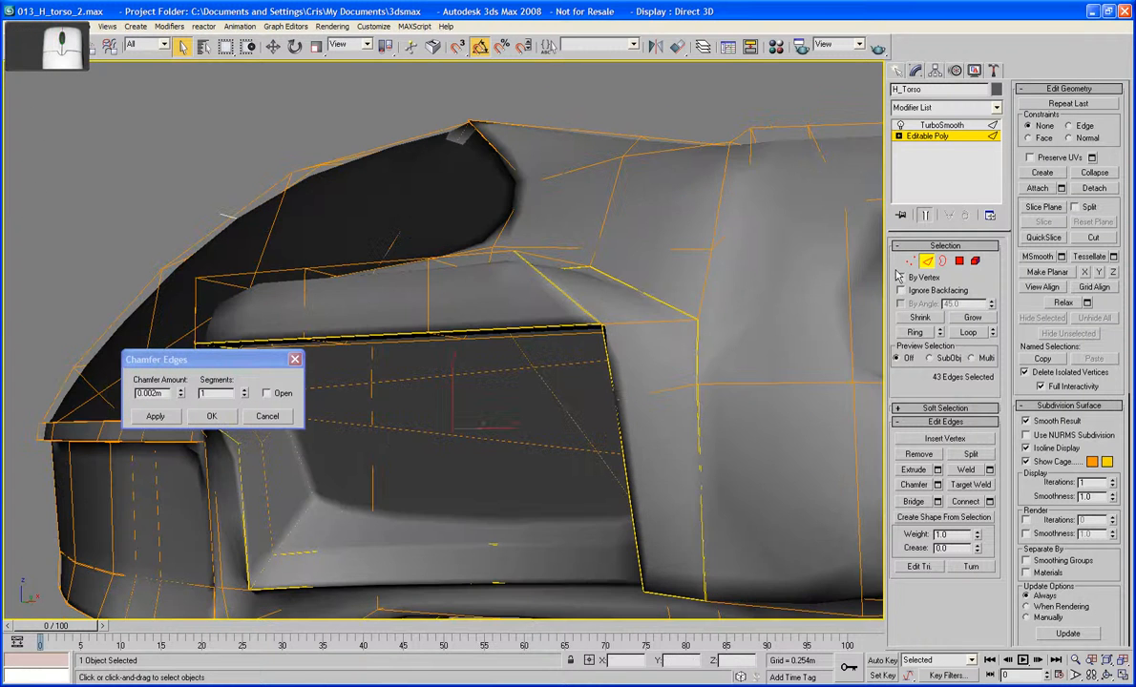
middle_click_drag(860, 202, 648, 376, "alt")
left_click(681, 379, "ctrl")
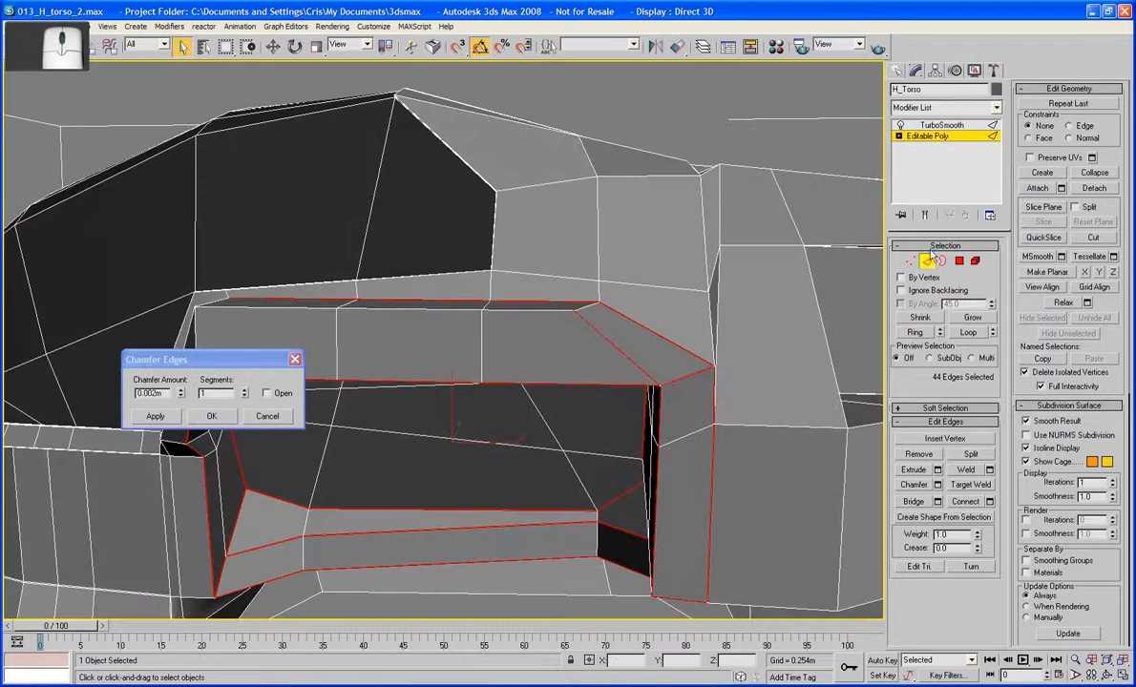
left_click(927, 217)
Add the short cross edge and the long outer ridge edges along the top of the side recess's frame
middle_click_drag(640, 322, 626, 356, "alt")
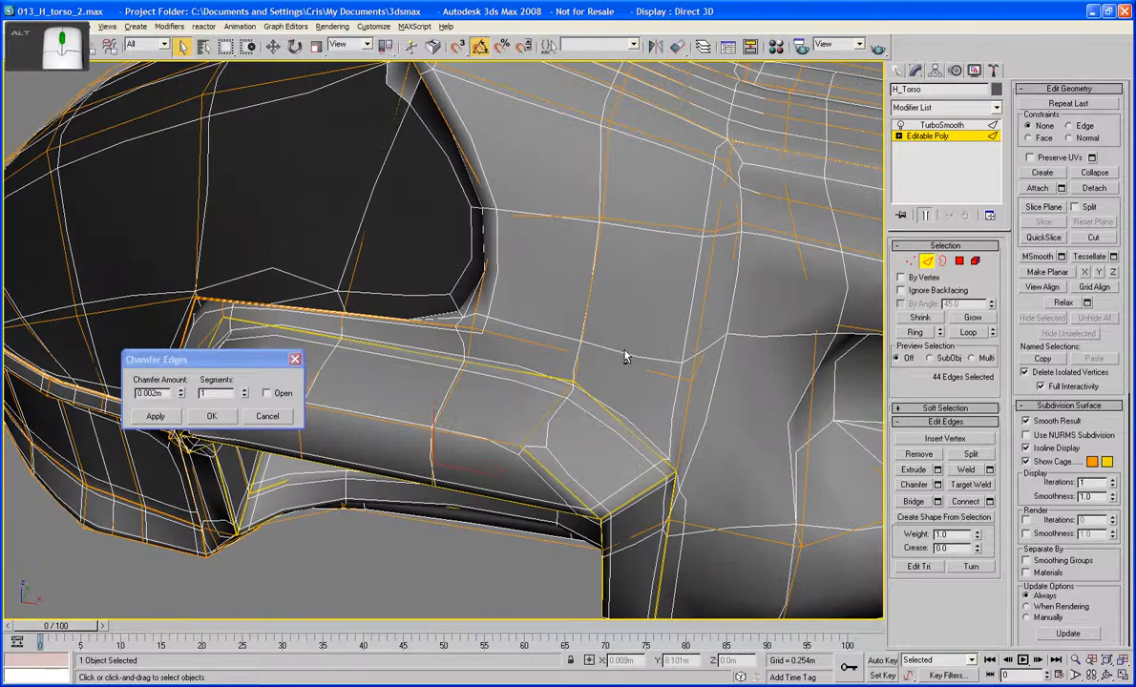
left_click(545, 433, "ctrl")
middle_click_drag(545, 433, 577, 403, "alt")
left_click(574, 376, "ctrl")
left_click(511, 379, "ctrl")
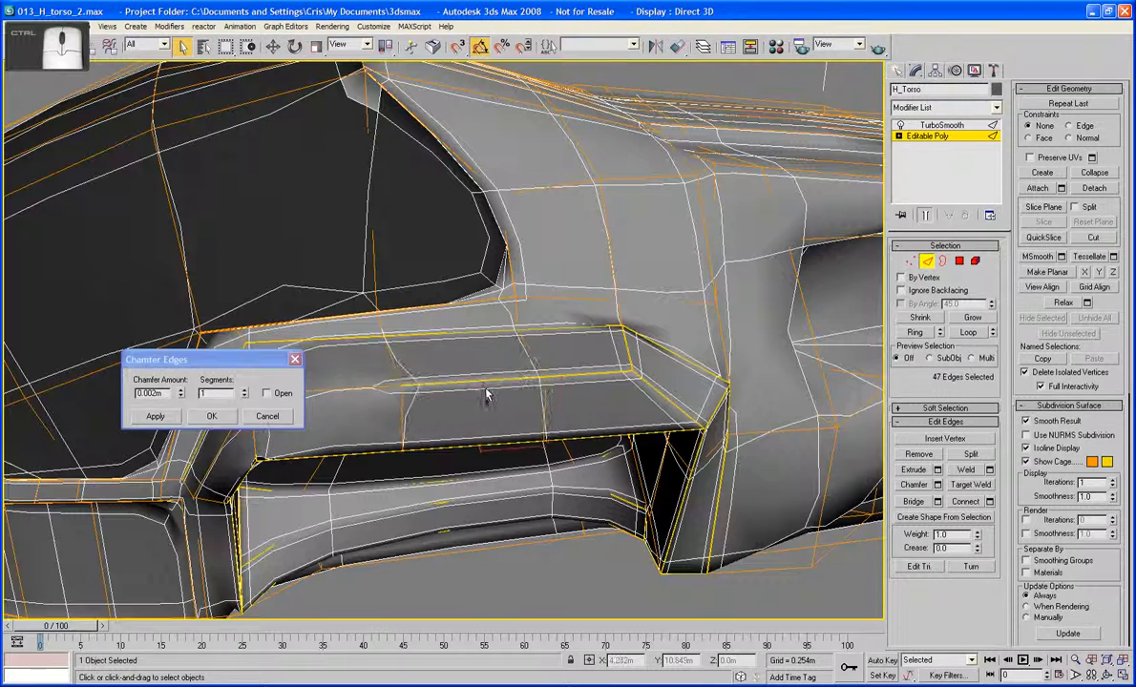
middle_click_drag(487, 394, 621, 385)
left_click(562, 380, "ctrl")
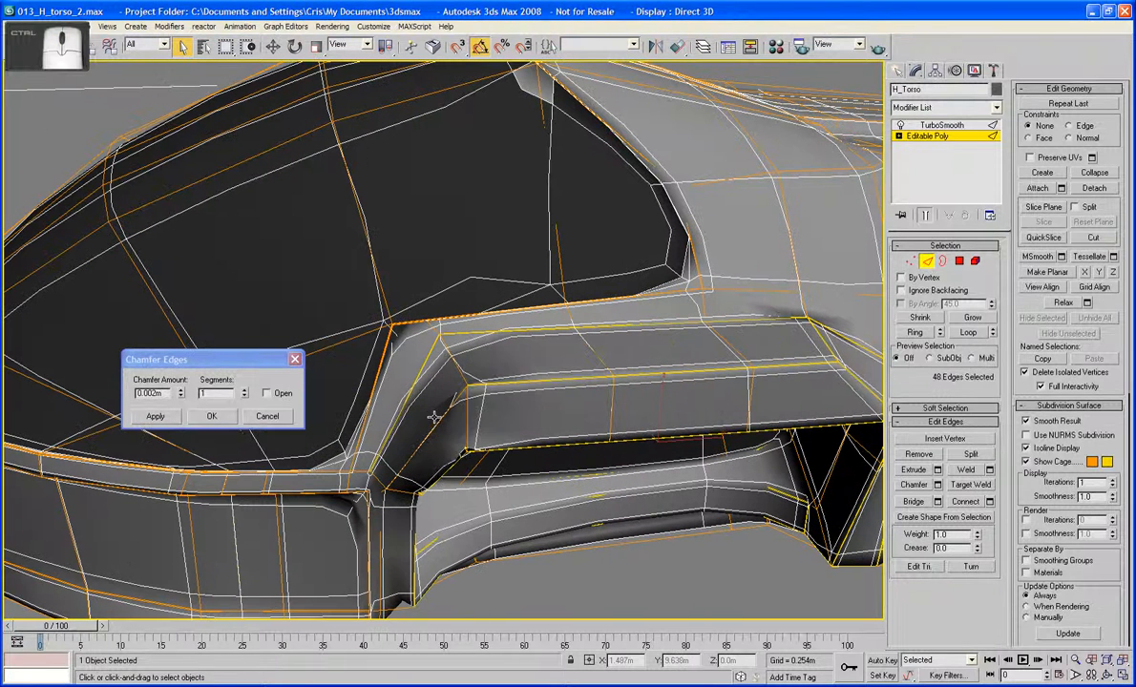
Add the sloped, vertical and short lower edges at the front end of the recess frame's top bar
left_click(450, 391, "ctrl")
left_click(459, 381, "ctrl")
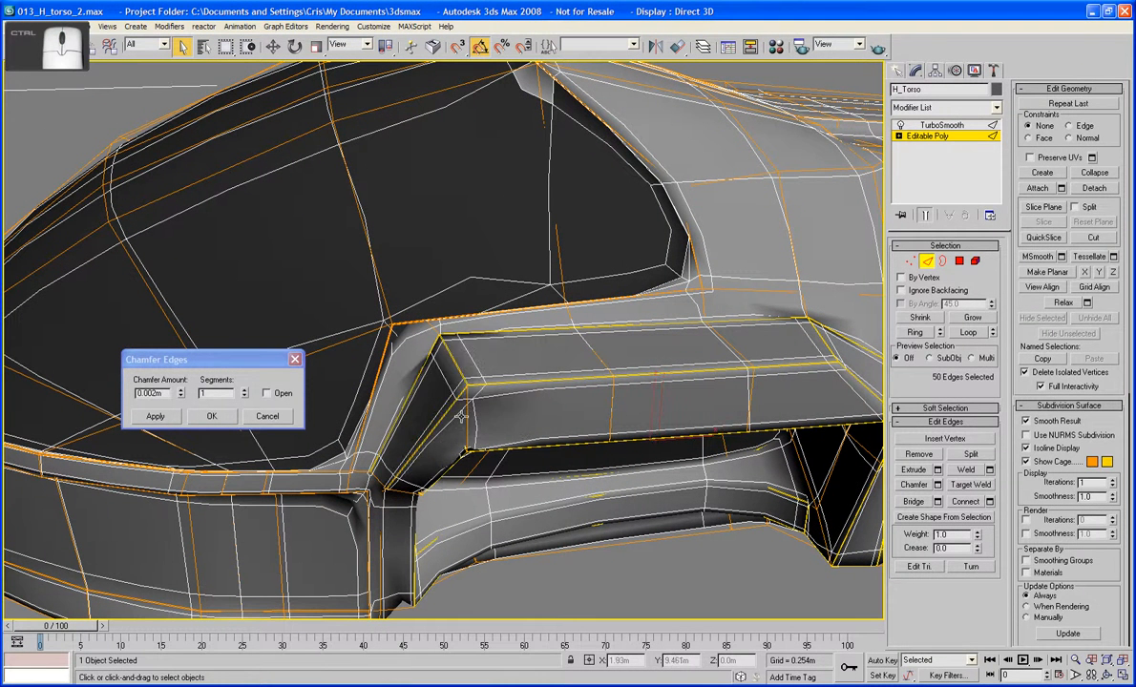
left_click(461, 429, "ctrl")
key("F4")
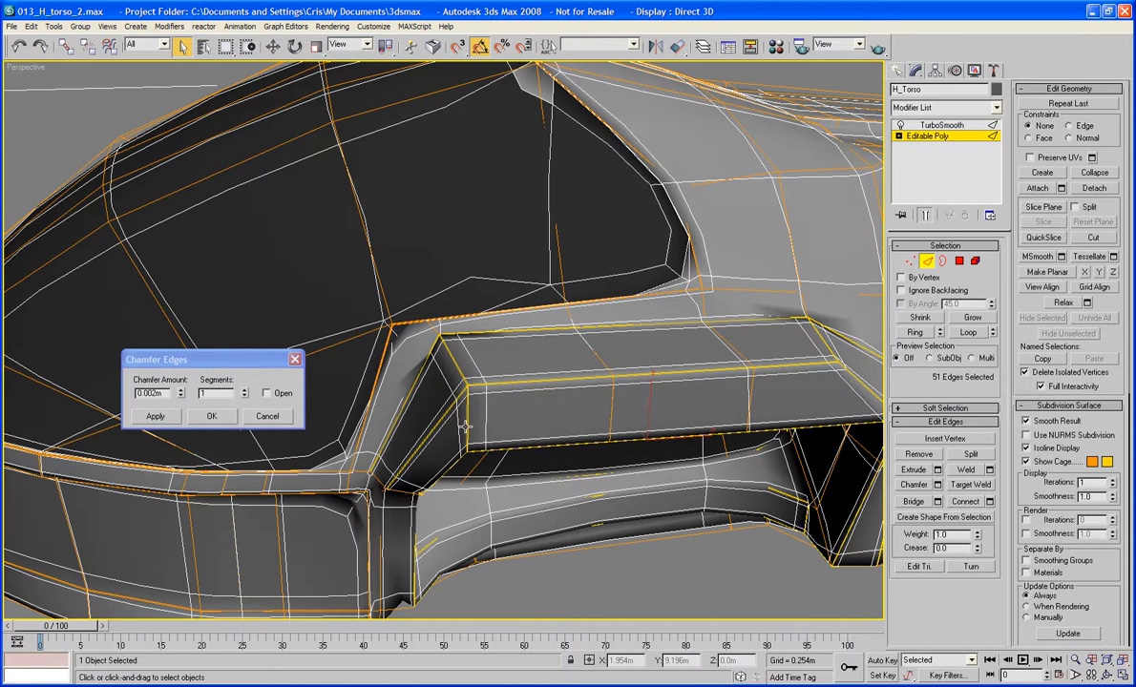
key("F4")
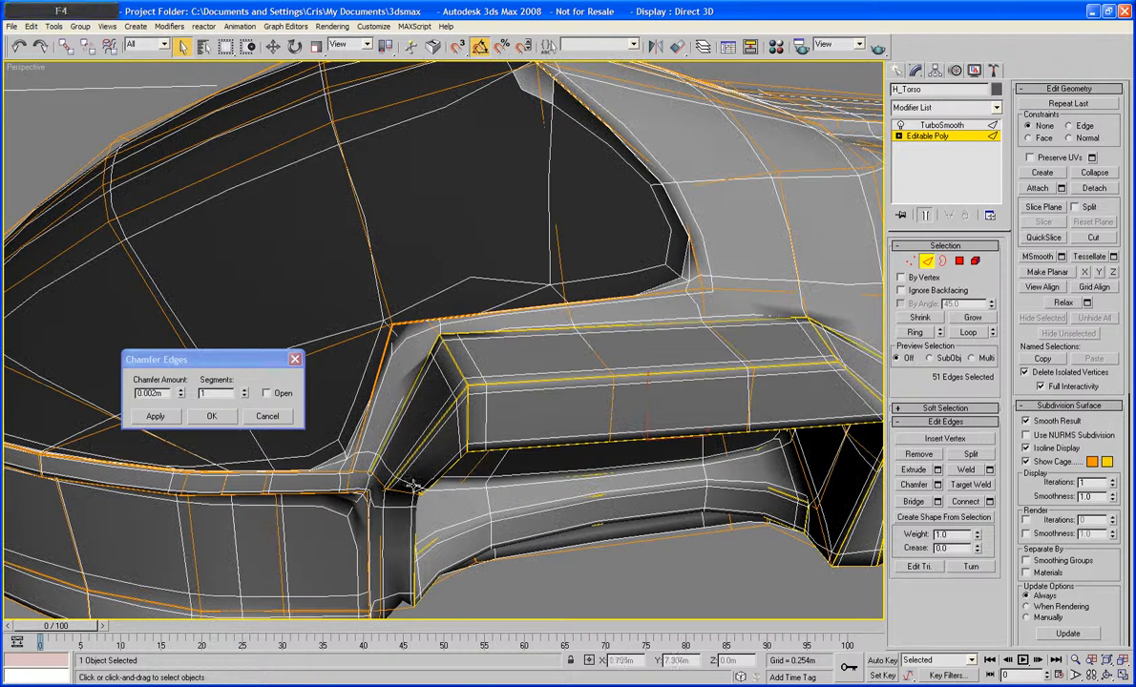
left_click(408, 493, "ctrl")
key("F5")
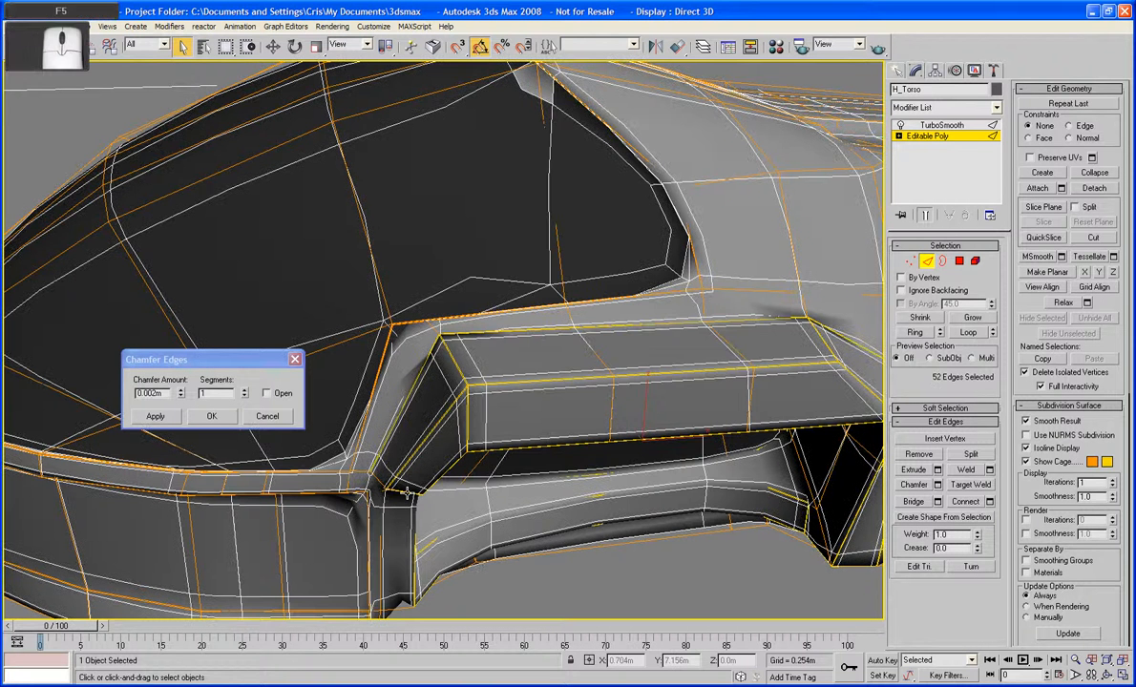
Hide the edged faces and add the remaining edges on the recess frame's front corner and top
key("F4")
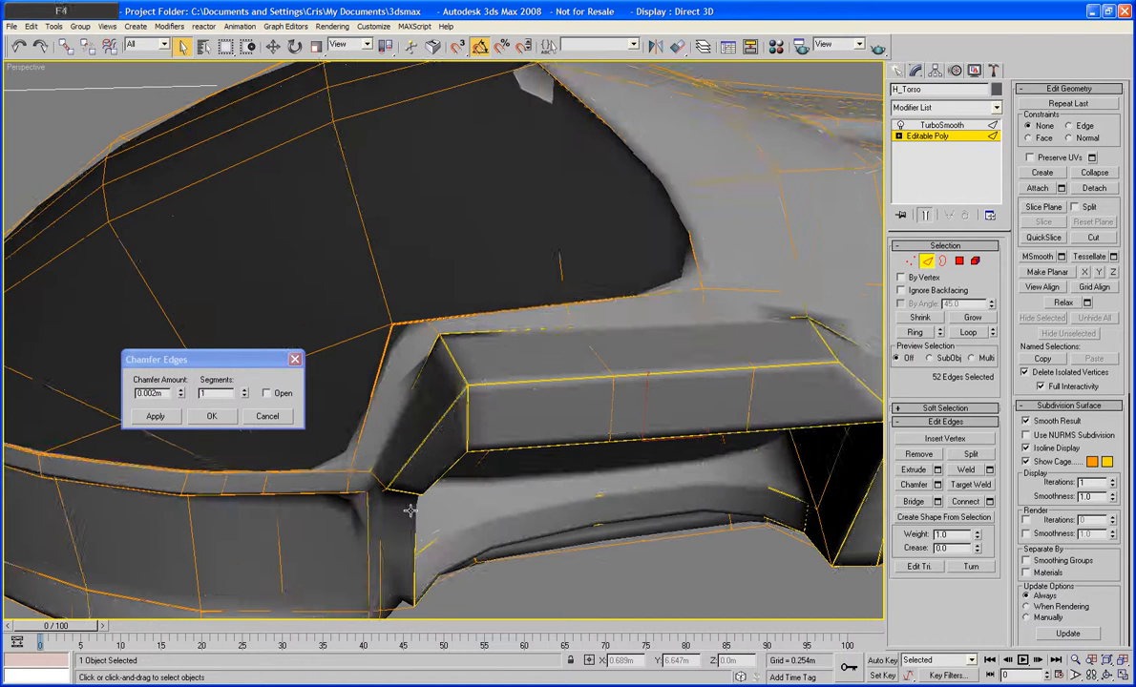
middle_click_drag(409, 511, 506, 420, "alt")
left_click(515, 392, "ctrl")
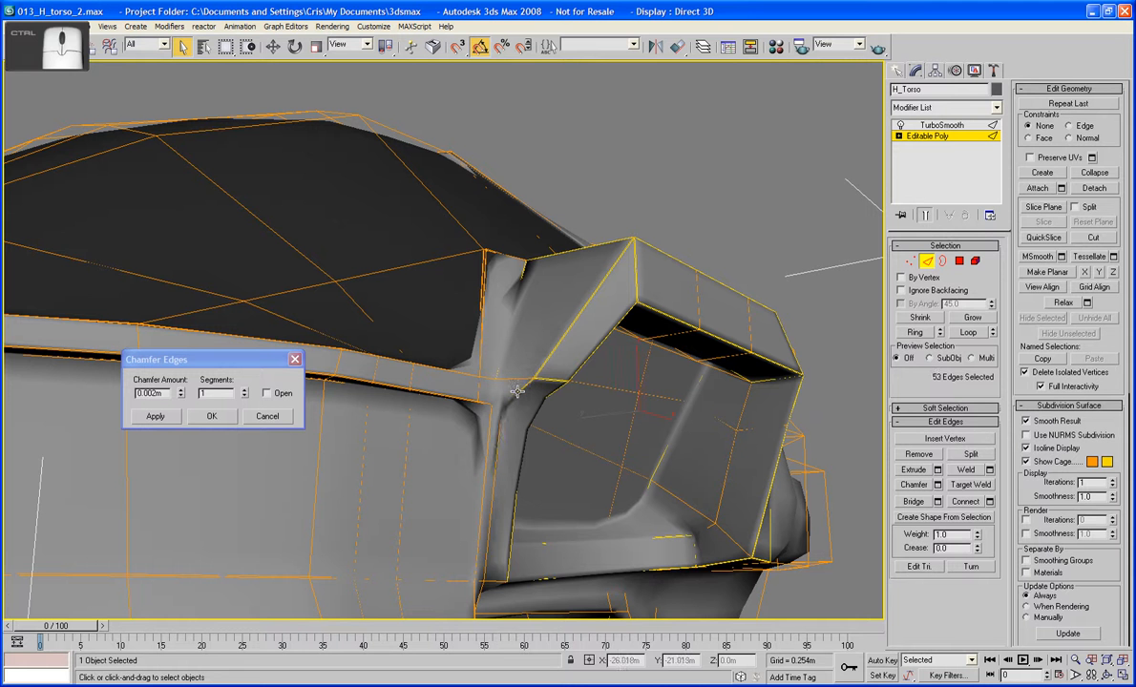
left_click(522, 412, "ctrl")
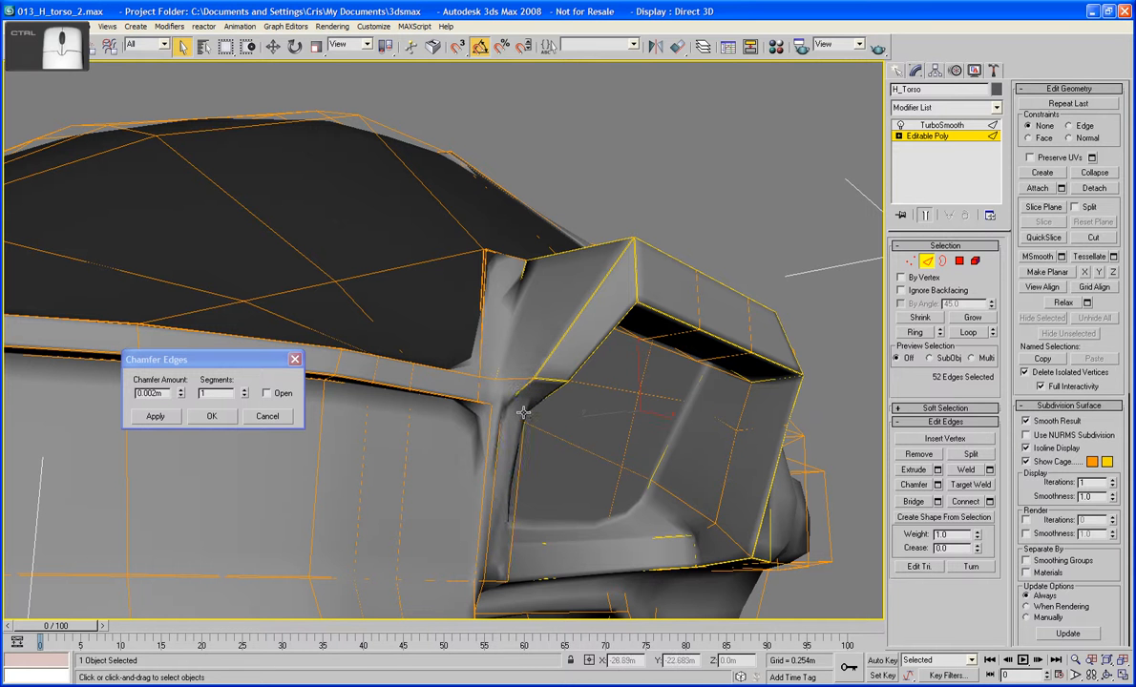
key("ctrl+z")
middle_click_drag(523, 413, 563, 325, "alt")
left_click(474, 348, "ctrl")
left_click(480, 348, "ctrl")
left_click(641, 355, "ctrl")
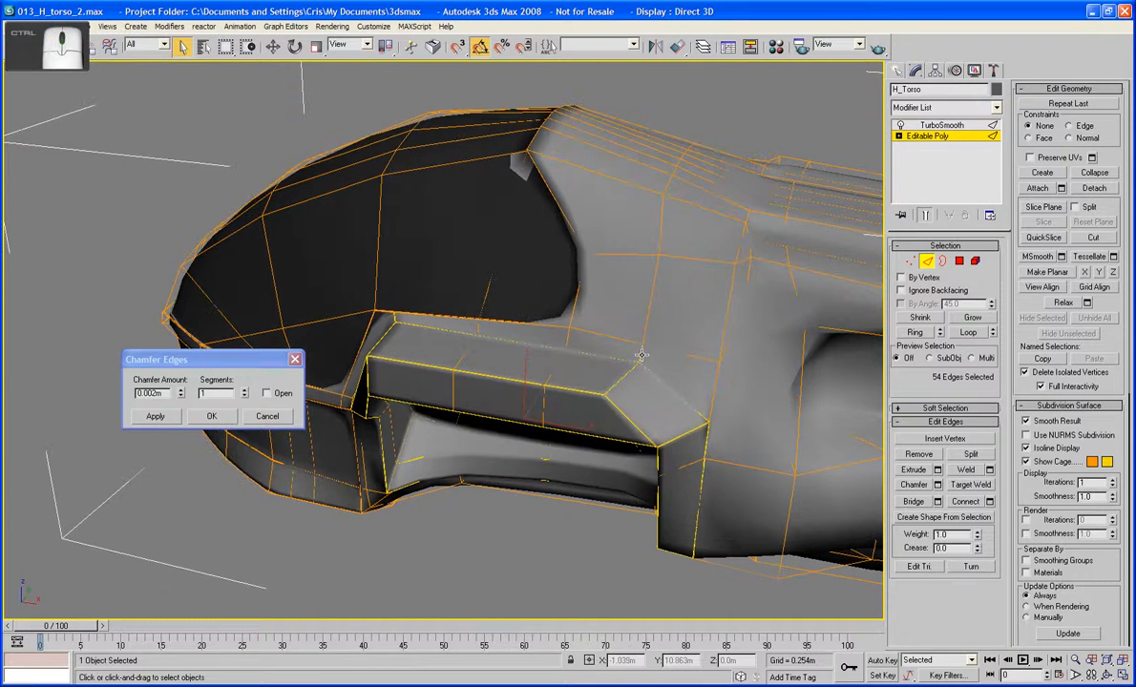
Add the rear side block's long lower edge, its long upper edge and the rear recess's lower inner edge
middle_click_drag(638, 362, 711, 361, "alt")
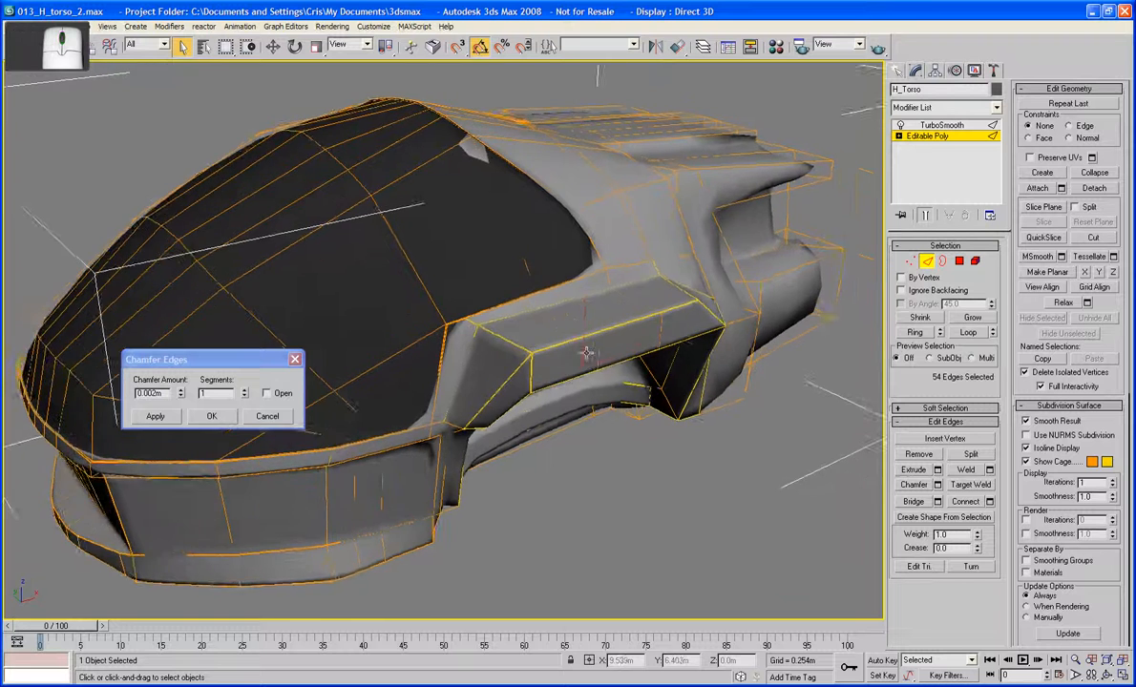
middle_click_drag(586, 353, 548, 414)
middle_click_drag(632, 339, 629, 314, "alt")
scroll(594, 349, "down", 5)
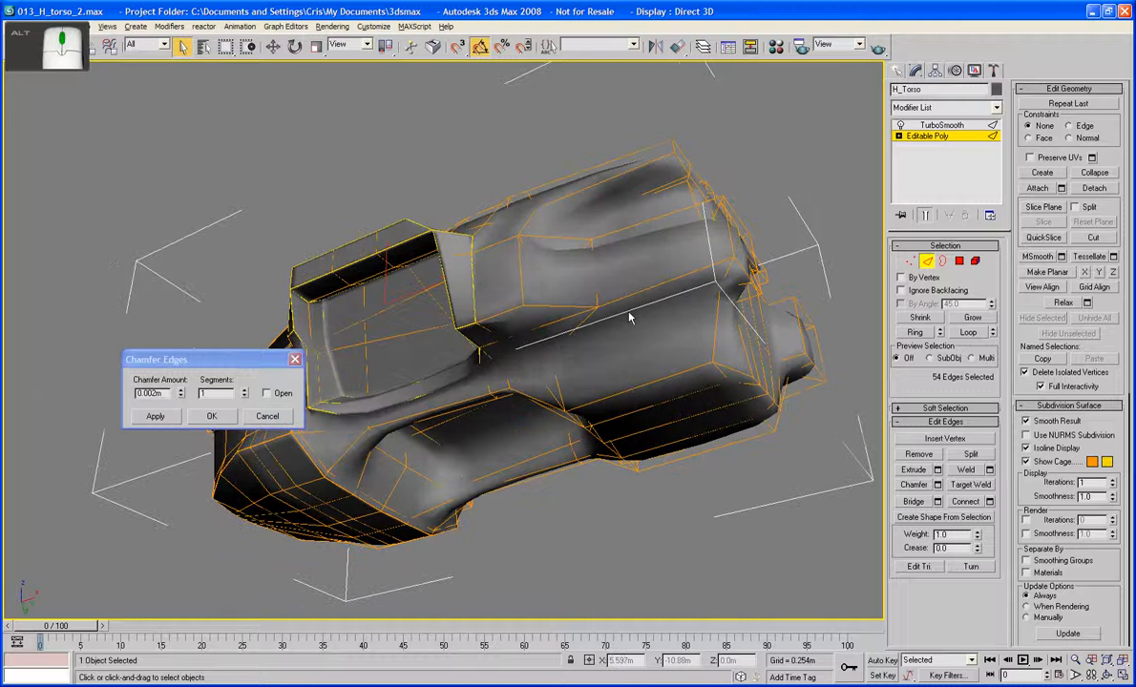
left_click(637, 294, "ctrl")
middle_click_drag(636, 264, 641, 343, "alt")
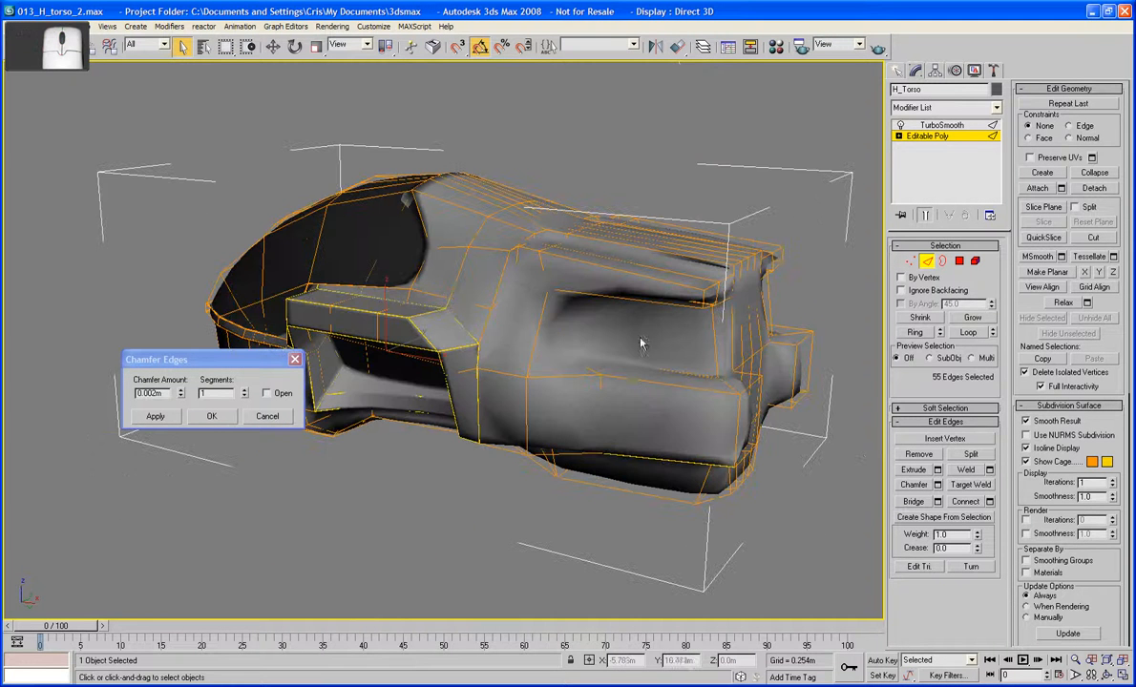
left_click(641, 379, "ctrl")
left_click(642, 367, "ctrl")
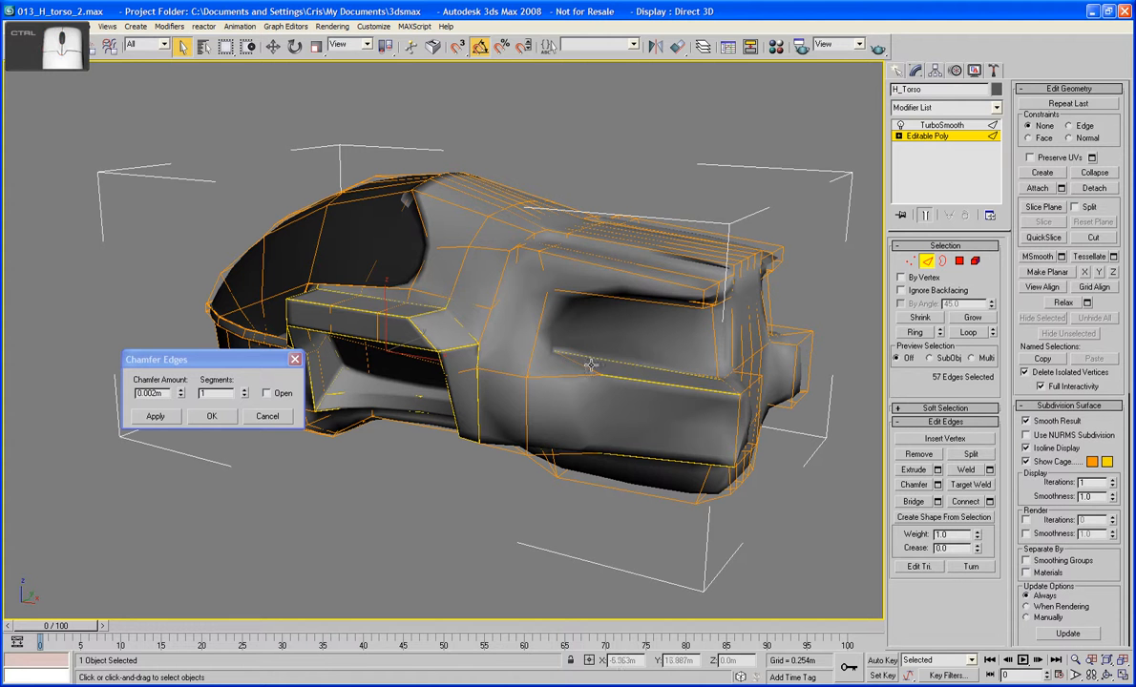
Add the rear side recess's lower front corner edge, front and upper rim edges, and upper inner edge
left_click(531, 369, "ctrl")
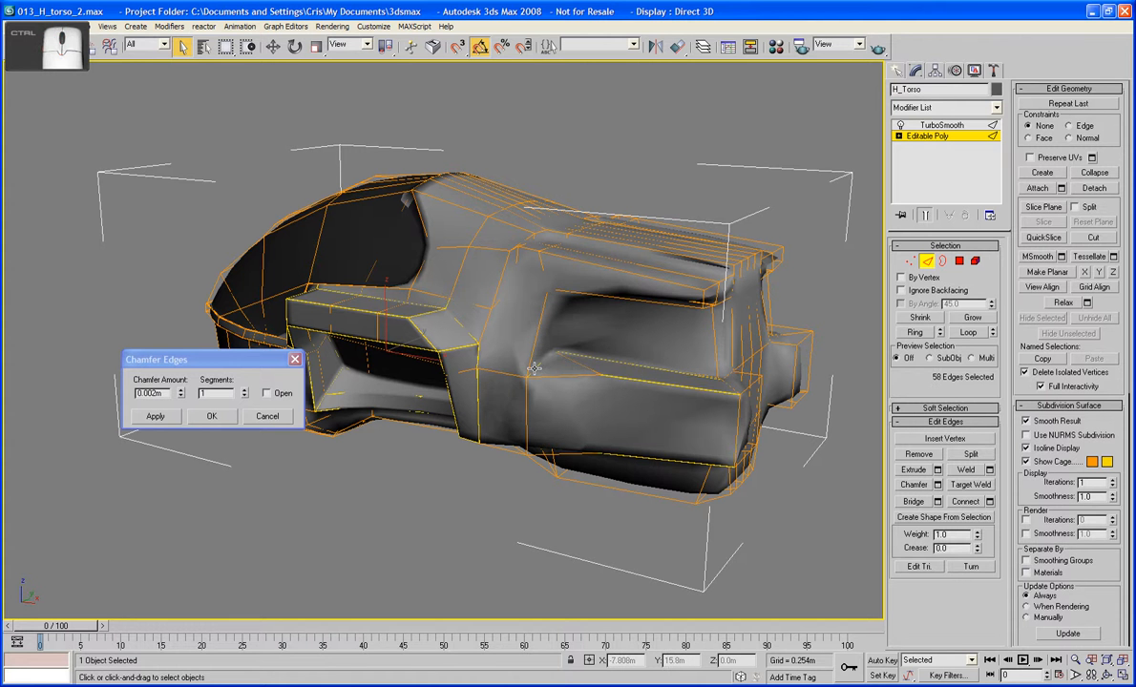
left_click(538, 353, "ctrl")
left_click(585, 292, "ctrl")
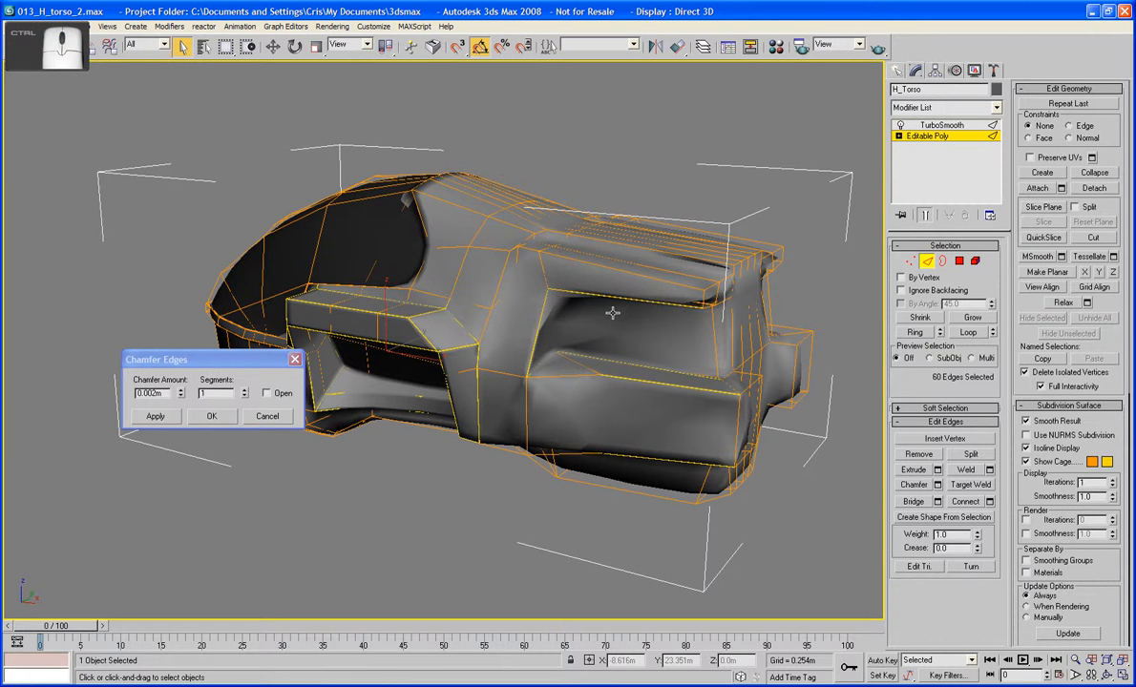
middle_click_drag(611, 314, 601, 271, "alt")
left_click(604, 218, "ctrl")
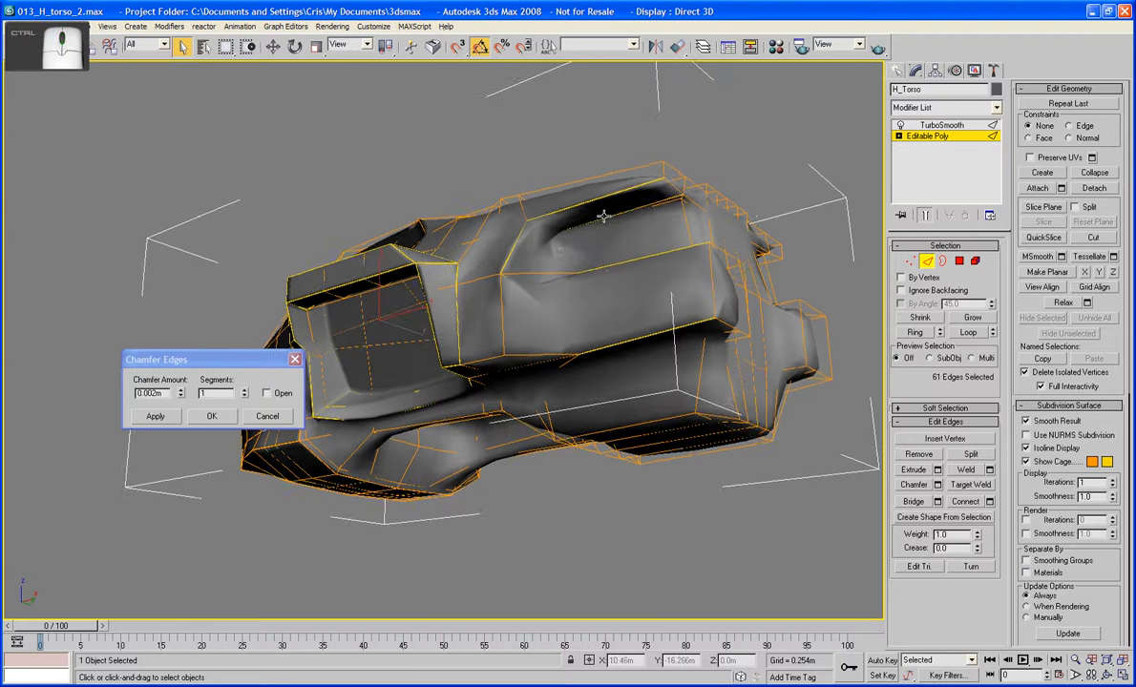
left_click(553, 249, "ctrl")
key("ctrl+z")
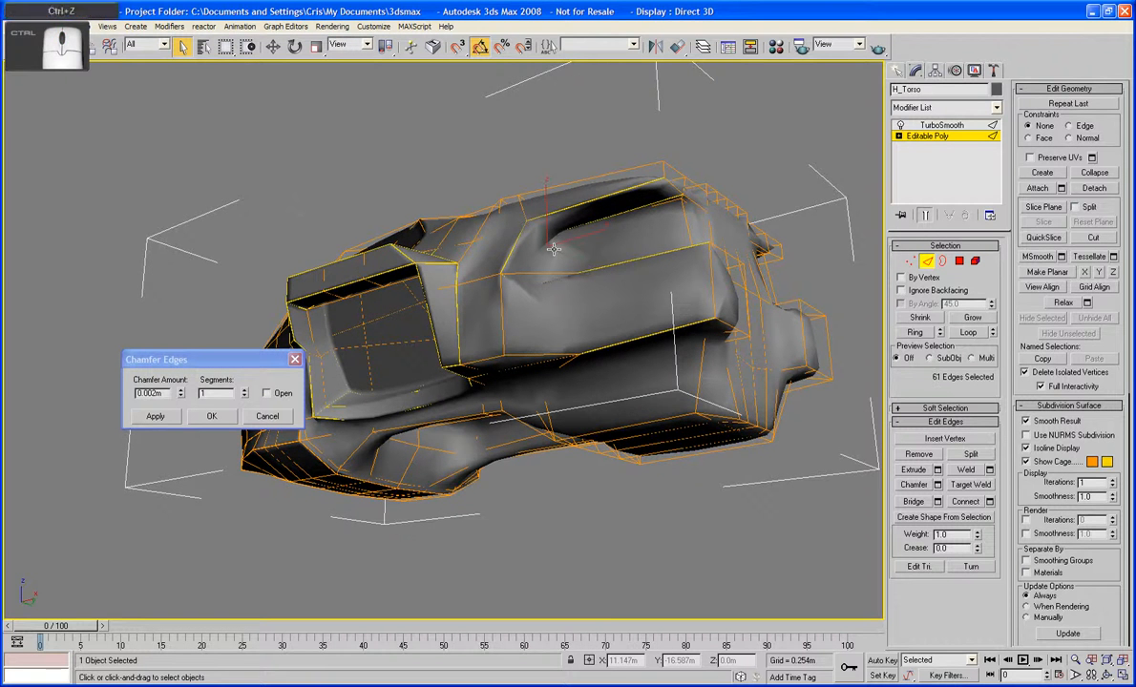
Add the remaining inner corner edges of the rear side recess, checking them on the unsmoothed cage and the smoothed preview
middle_click_drag(554, 249, 611, 330, "alt")
left_click(923, 216)
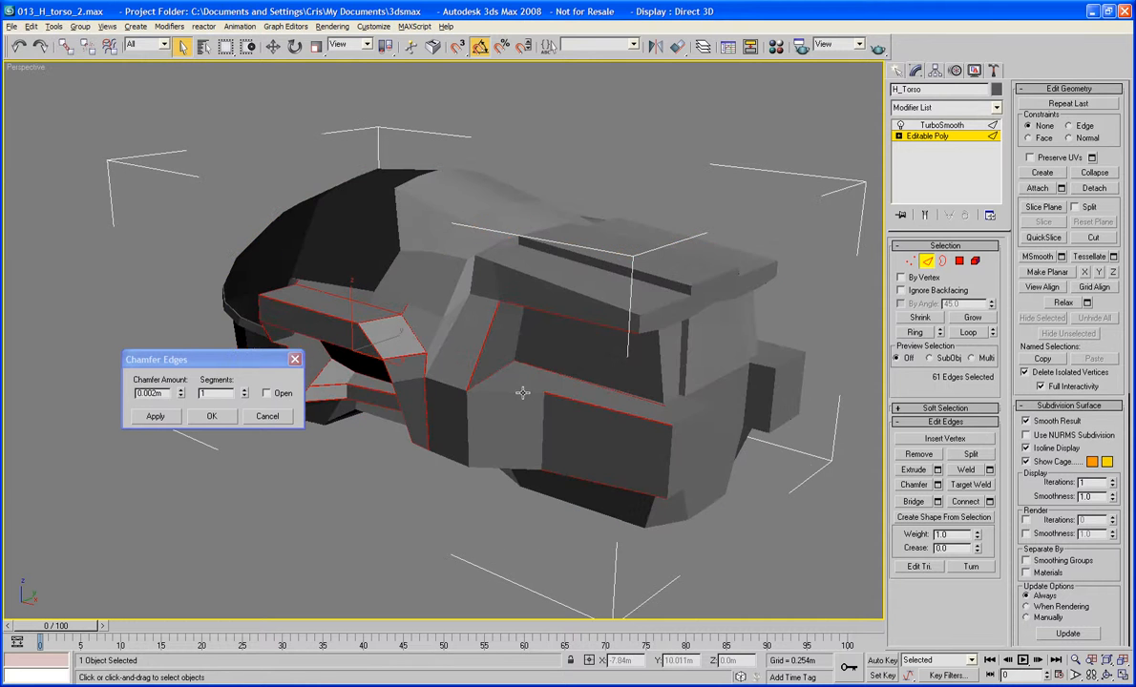
middle_click_drag(522, 393, 523, 380, "alt")
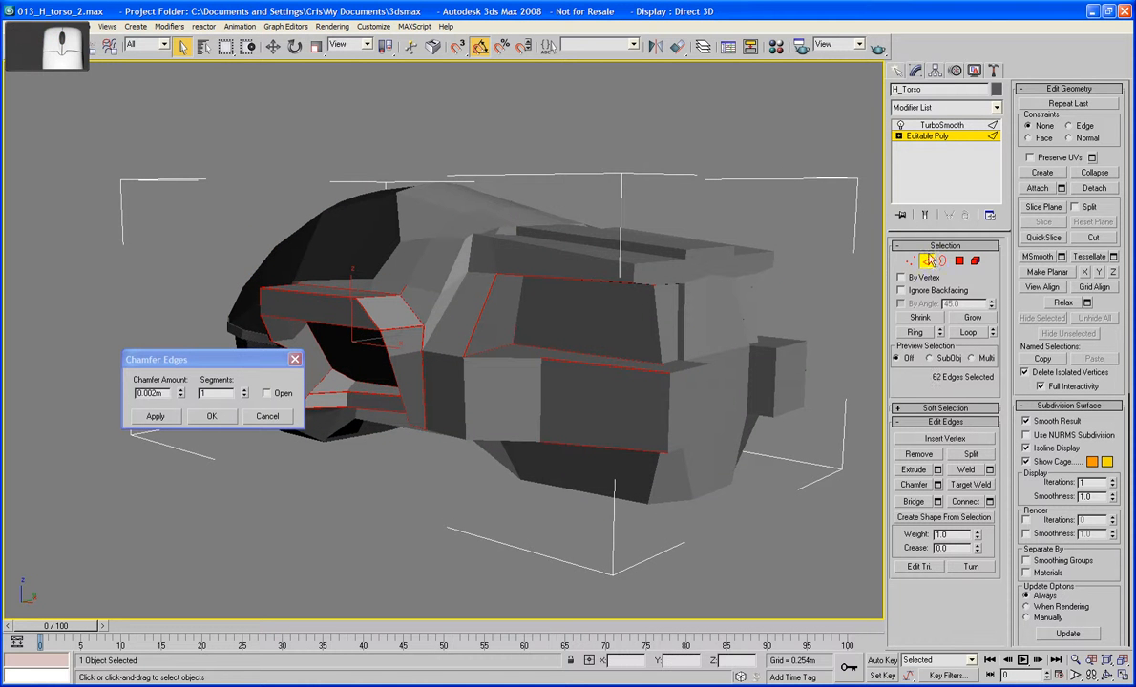
left_click(924, 217)
middle_click_drag(612, 359, 624, 388)
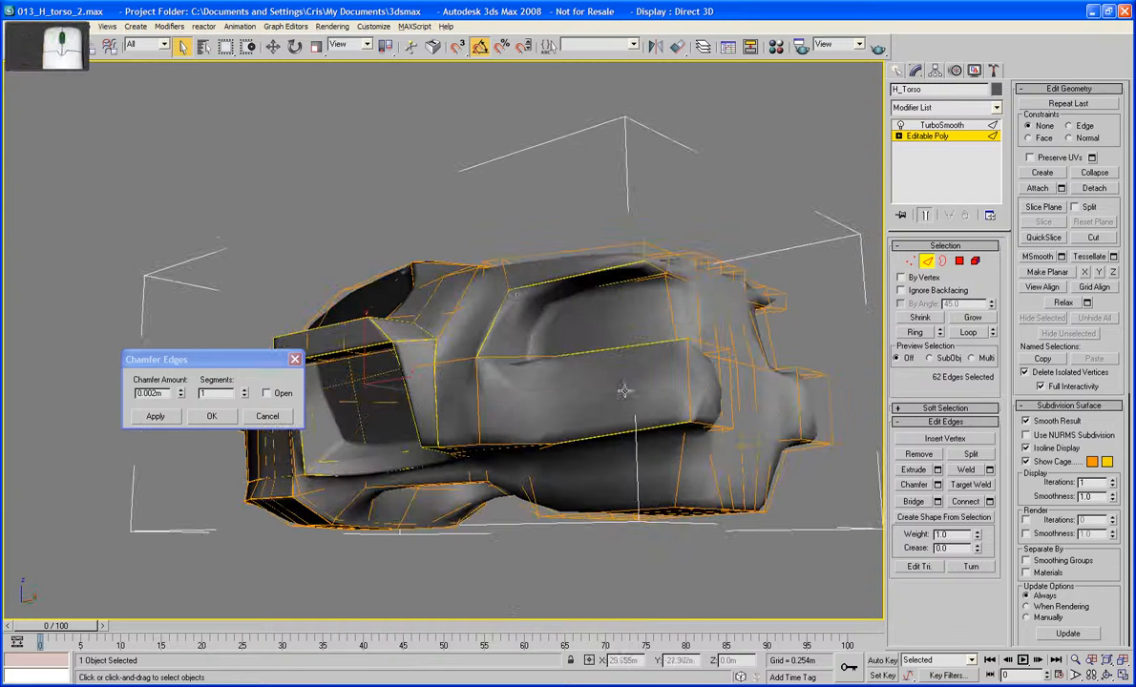
middle_click_drag(522, 295, 595, 379, "alt")
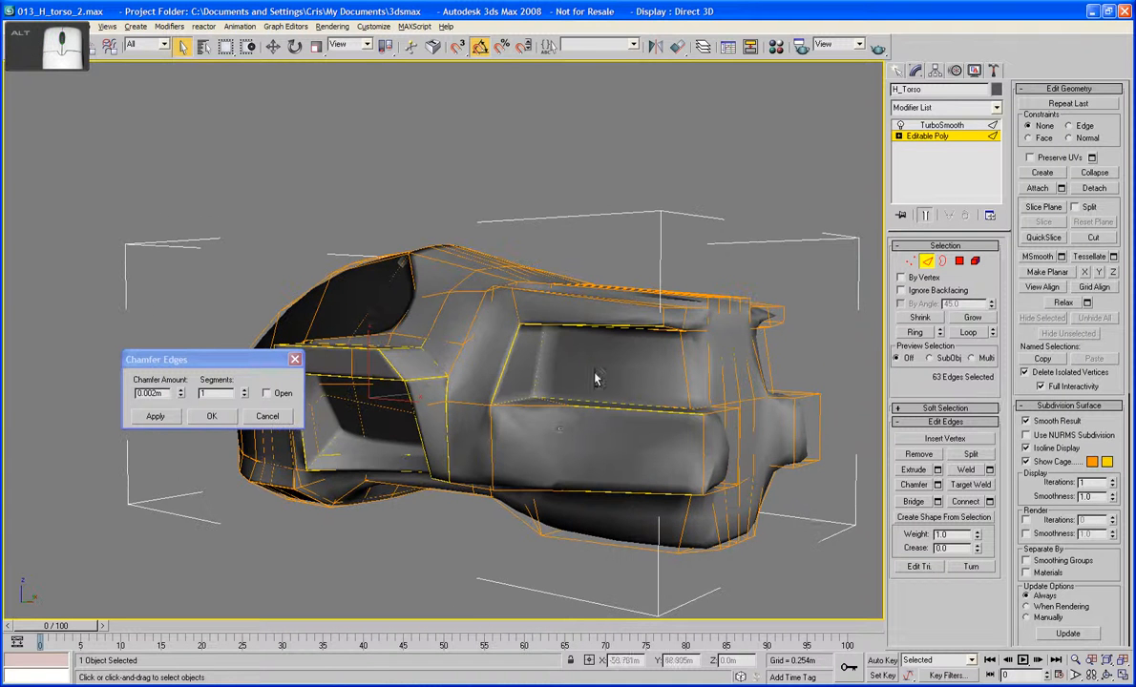
Add the vertical edge on the rear side block's outer face using the unsmoothed cage, and restore the smoothed preview
left_click(566, 429, "ctrl")
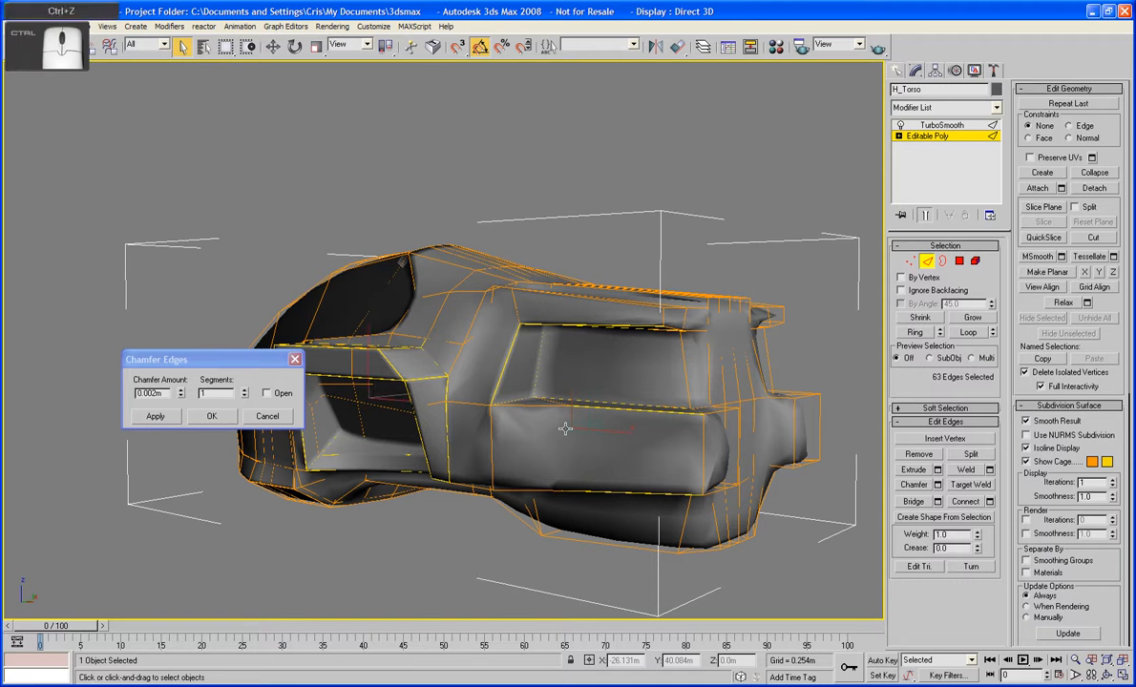
left_click(926, 217)
left_click(530, 411, "ctrl")
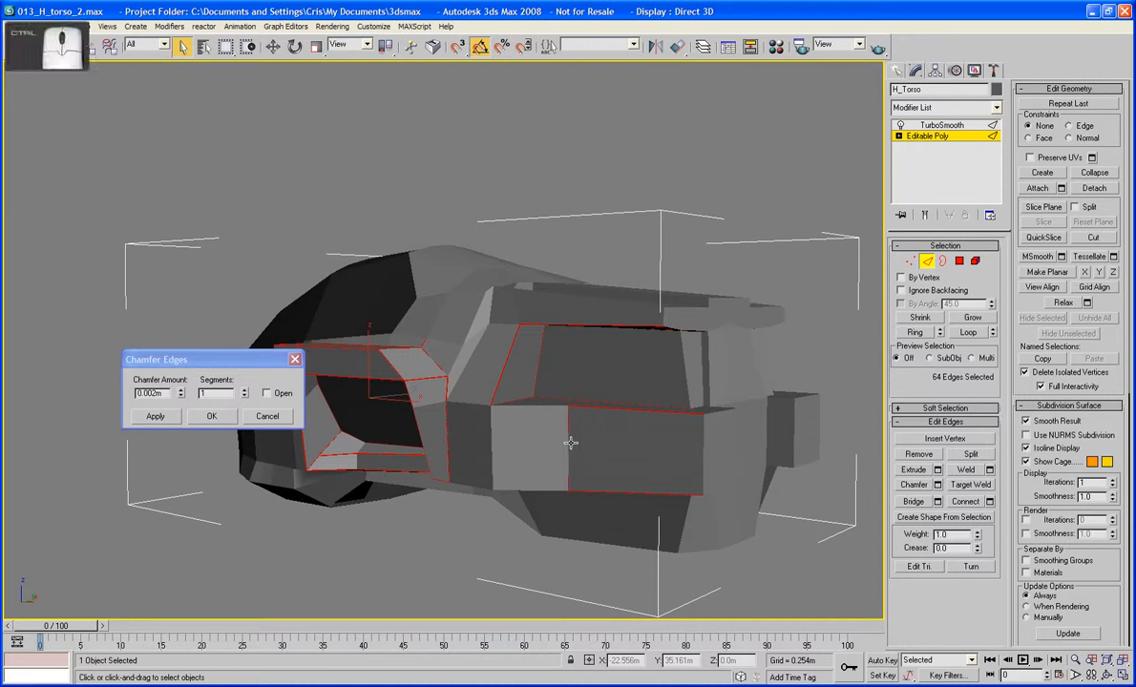
left_click(926, 216)
Add the lower edges and the vertical corner edge at the front of the rear side block
middle_click_drag(571, 374, 580, 466, "alt")
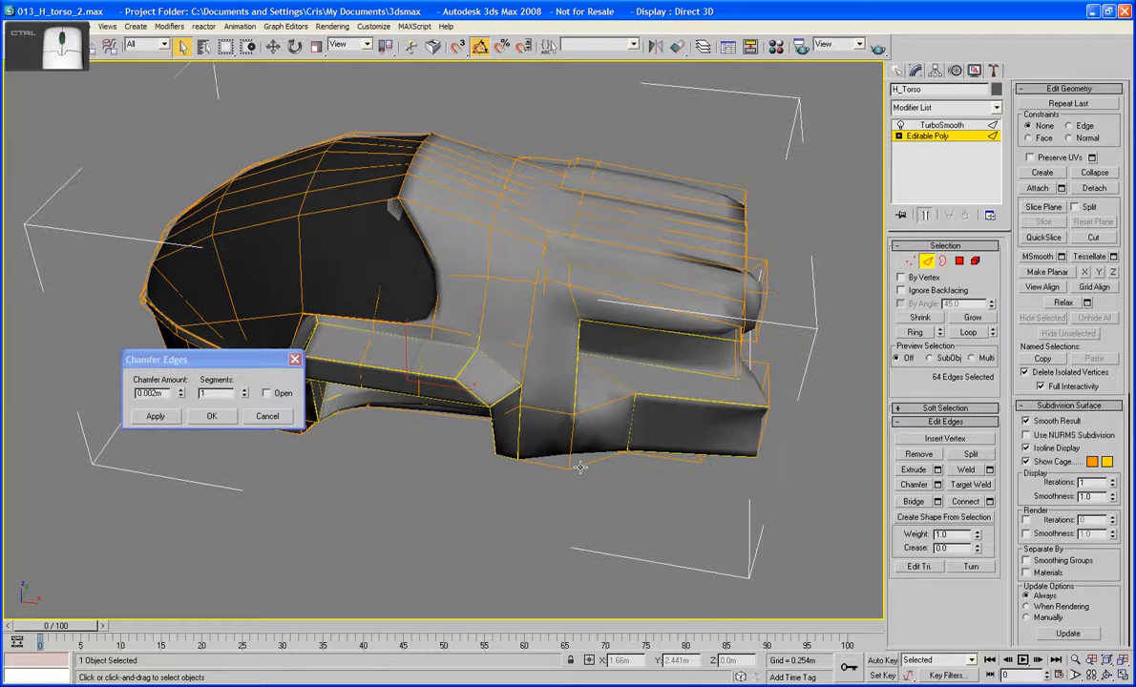
left_click(585, 467, "ctrl")
left_click(567, 457, "ctrl")
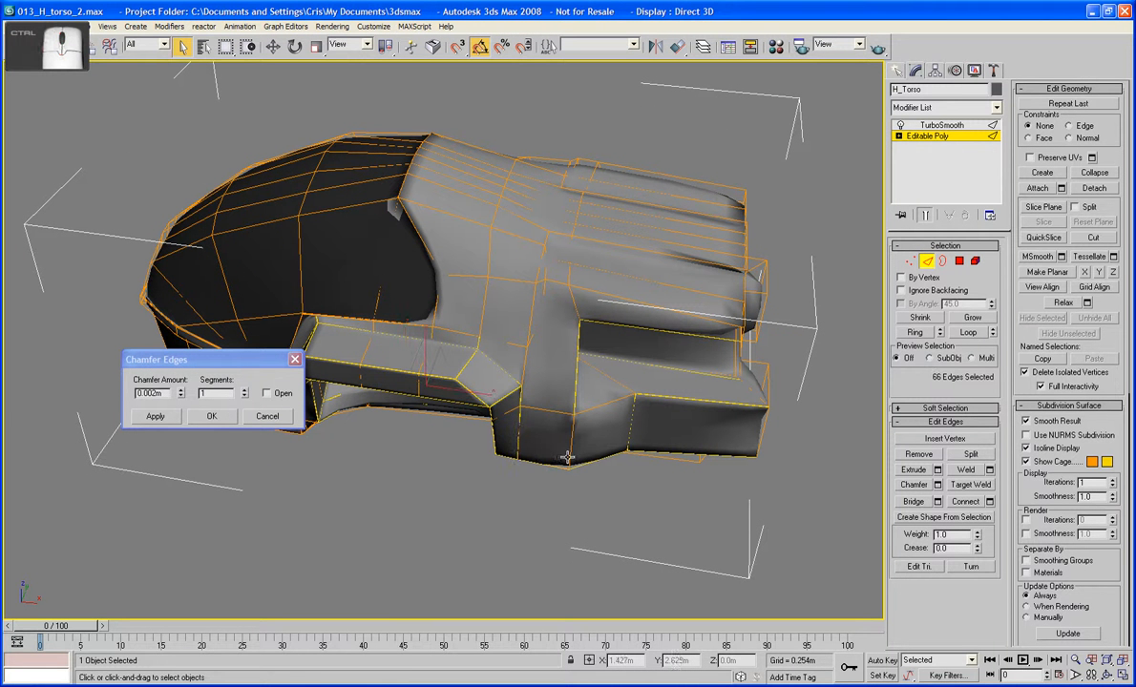
left_click(568, 452, "ctrl")
middle_click_drag(606, 523, 583, 473, "alt")
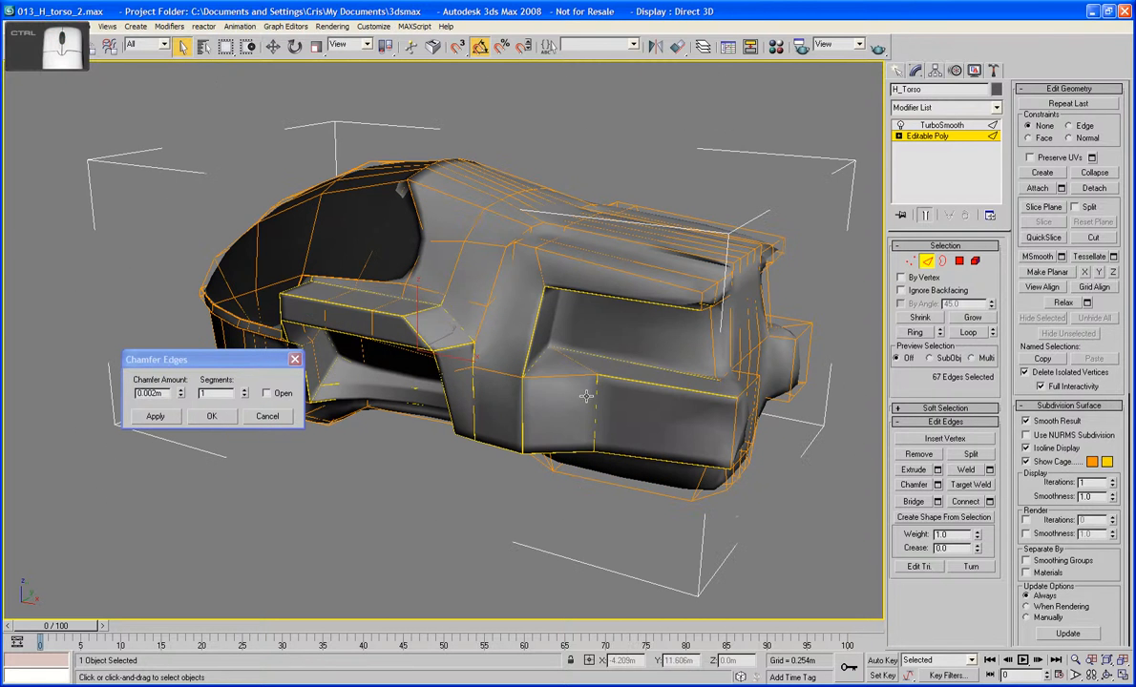
Add the rear side block's remaining front edge and the vertical, upper and lower edges outlining its rear face to the selection
left_click(523, 352, "ctrl")
middle_click_drag(535, 392, 567, 431, "alt")
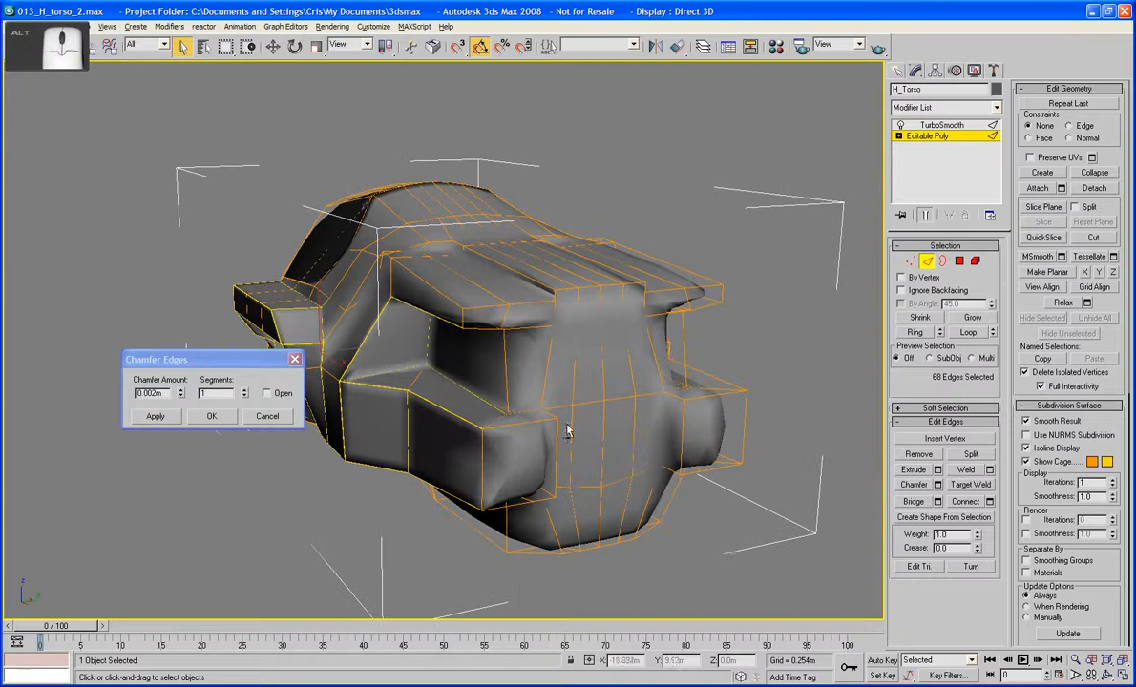
left_click(482, 475, "ctrl")
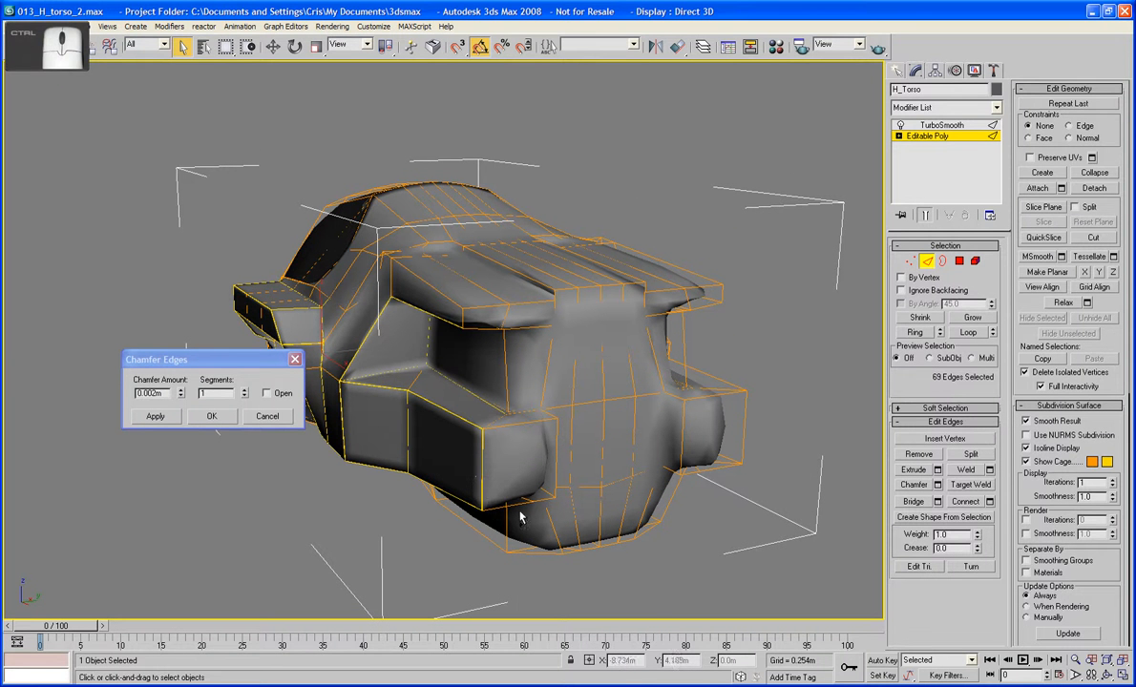
left_click(485, 475, "ctrl")
left_click(518, 417, "ctrl")
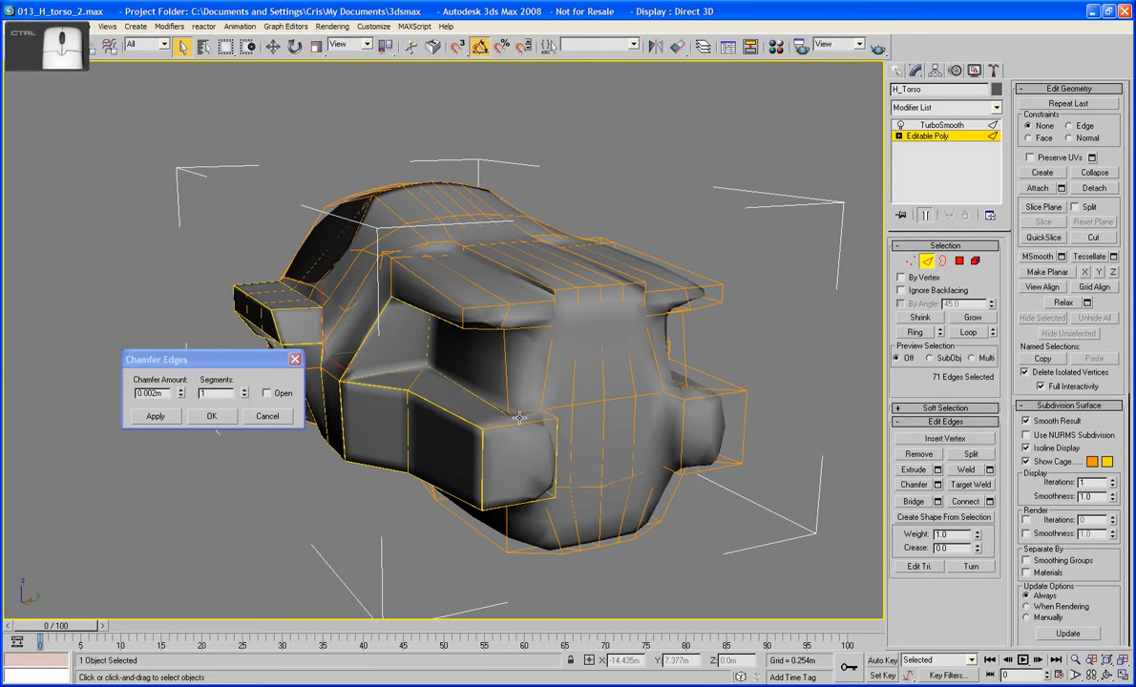
left_click(478, 391, "ctrl")
middle_click_drag(478, 393, 246, 509, "alt")
left_click(555, 458, "ctrl")
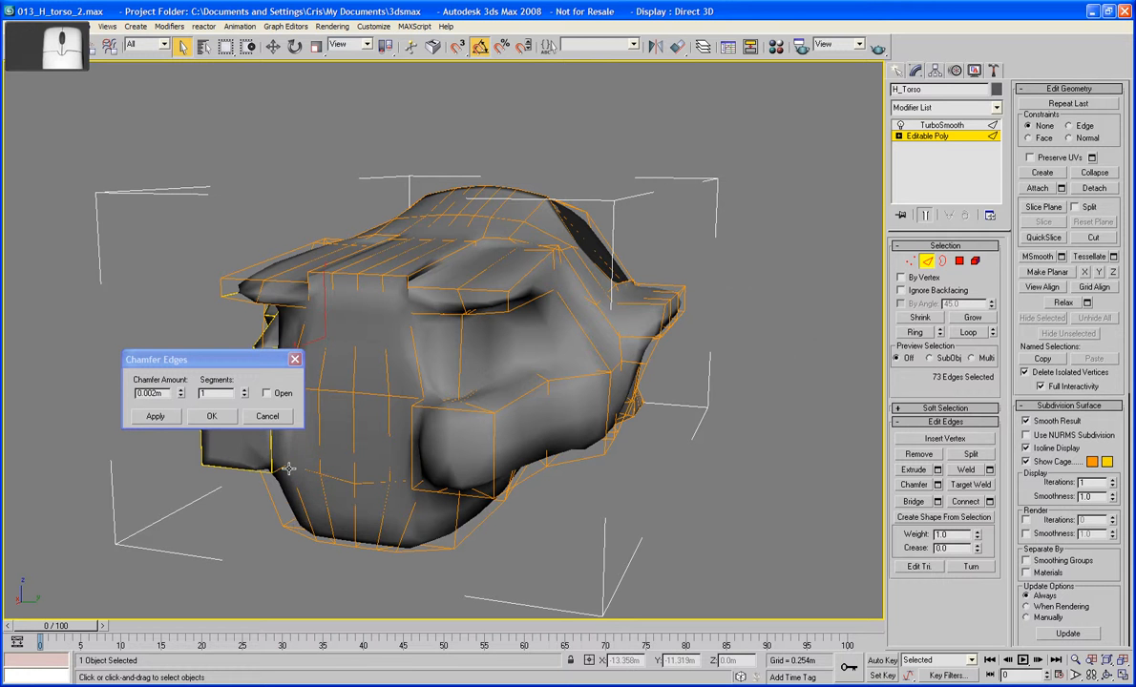
Check the rear side block with the smoothing preview off and on, and add its inner lower edge
middle_click_drag(286, 465, 524, 465)
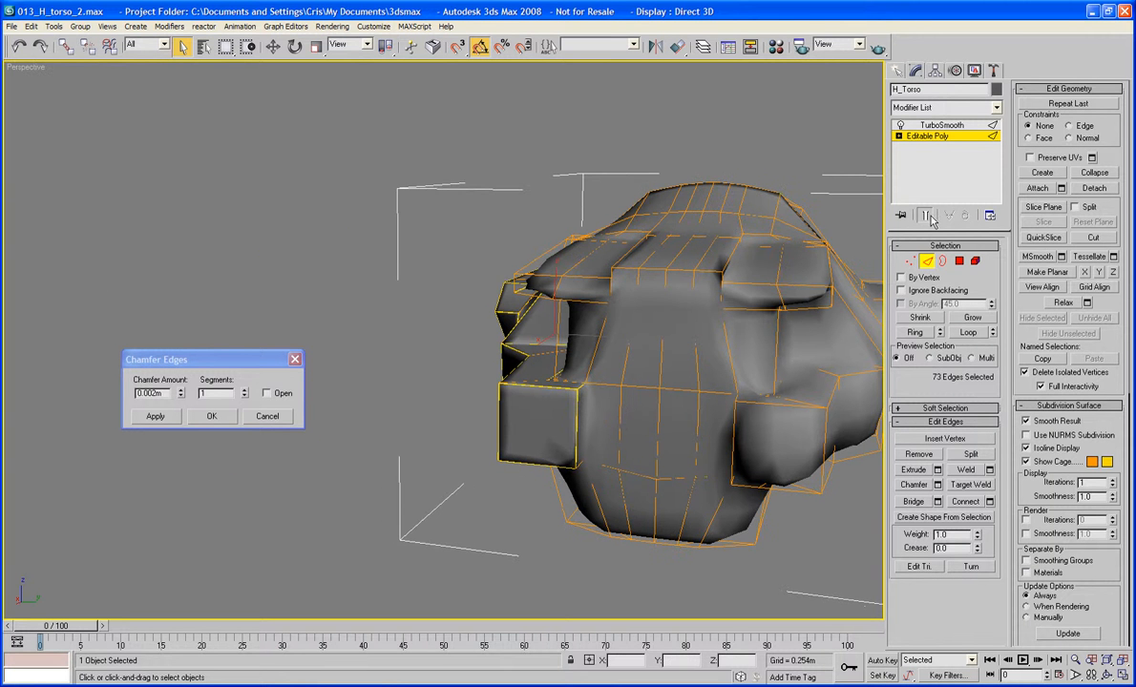
scroll(652, 337, "up", 5)
middle_click_drag(652, 337, 443, 531, "alt")
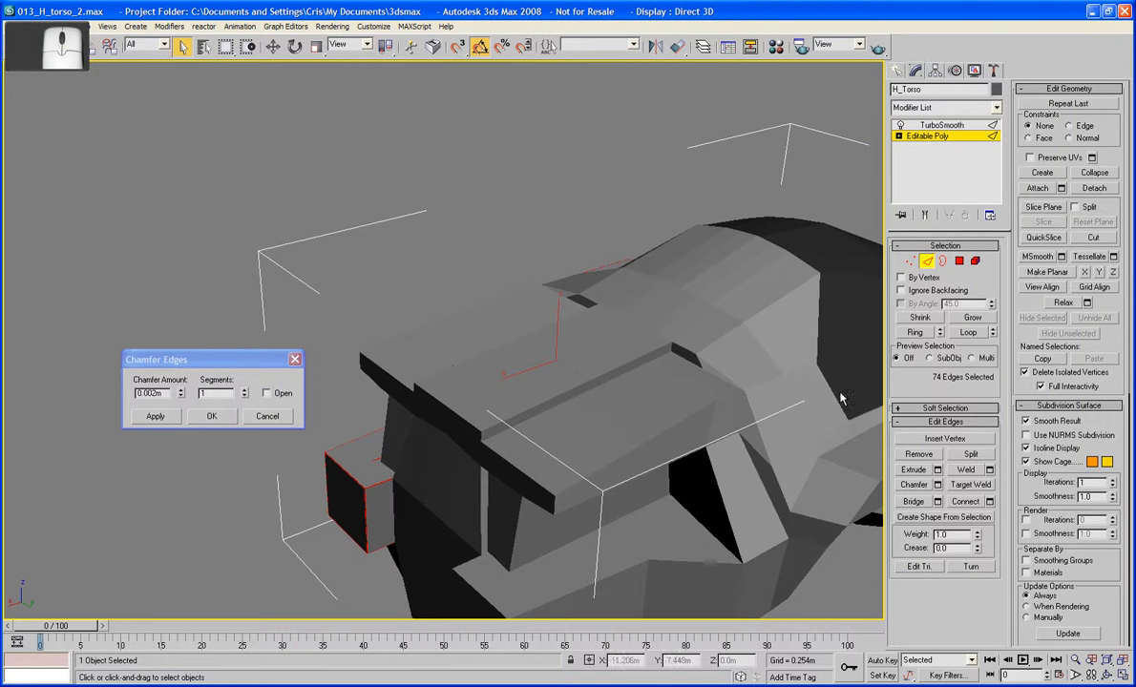
left_click(926, 216)
middle_click_drag(659, 286, 680, 322, "alt")
scroll(680, 322, "up", 3)
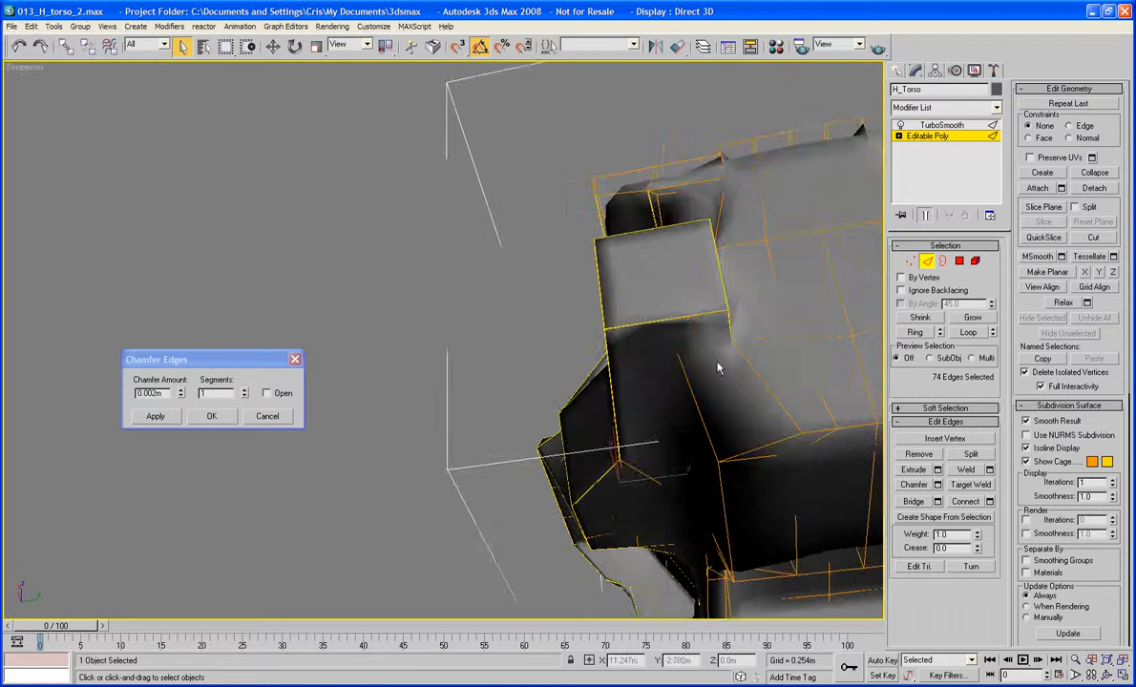
left_click(710, 344, "ctrl")
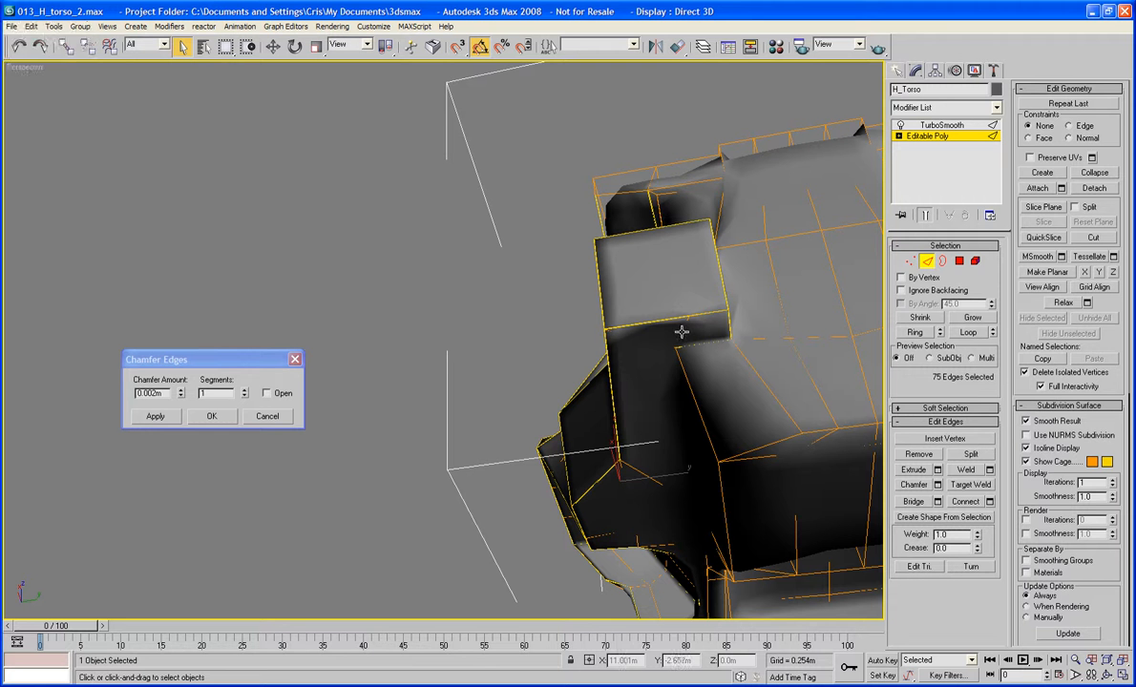
Add the vertical edge where the rear side block's inner side meets the torso
left_click(681, 331, "ctrl")
left_click(684, 329, "ctrl")
middle_click_drag(723, 330, 674, 371, "alt")
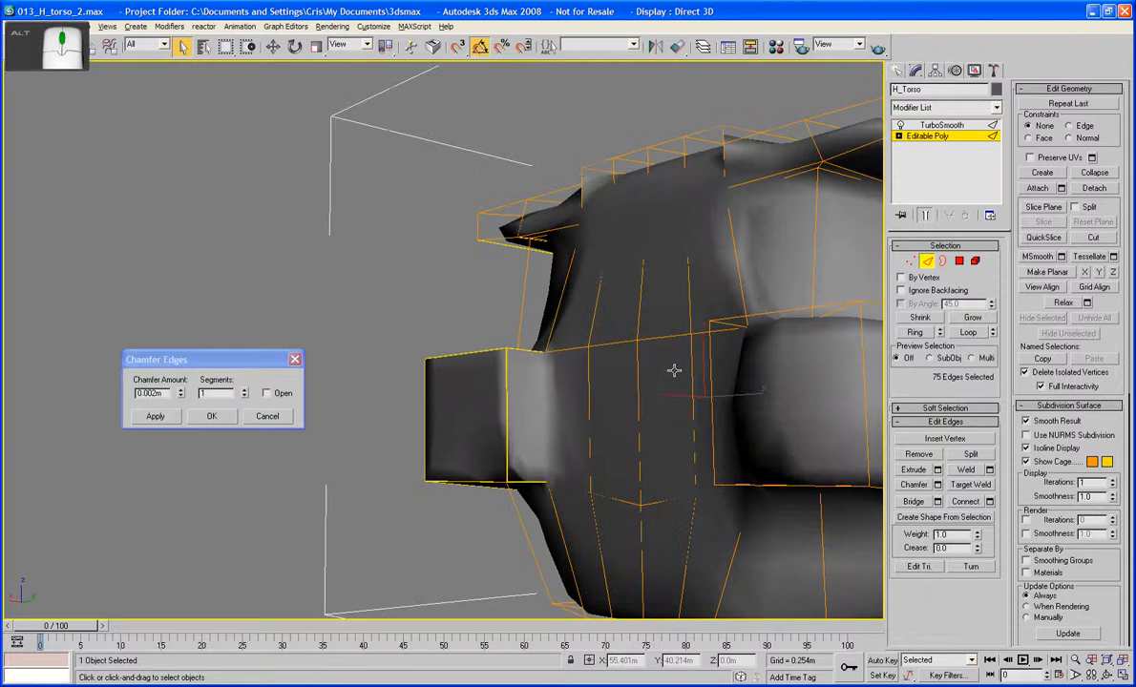
left_click(542, 422, "ctrl")
middle_click_drag(565, 438, 615, 427, "alt")
scroll(619, 461, "down", 3)
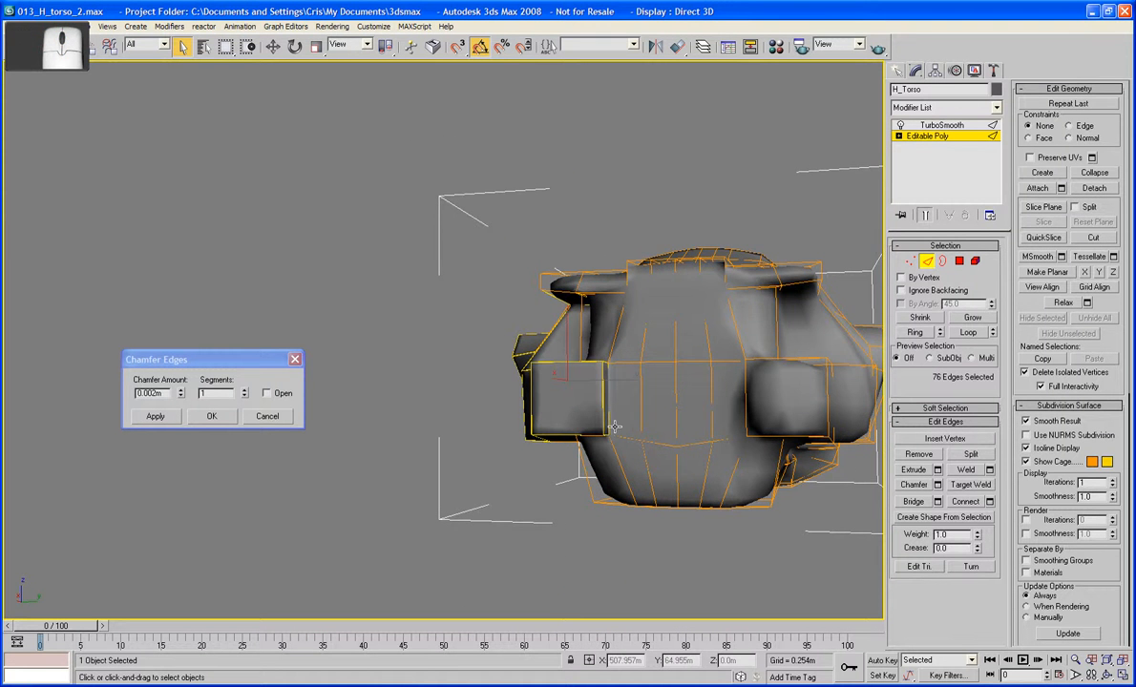
On the unsmoothed cage with edged faces, add the edges outlining the lower body side face beneath the rear block, including its front diagonals
left_click(925, 215)
middle_click_drag(619, 315, 562, 466, "alt")
key("F4")
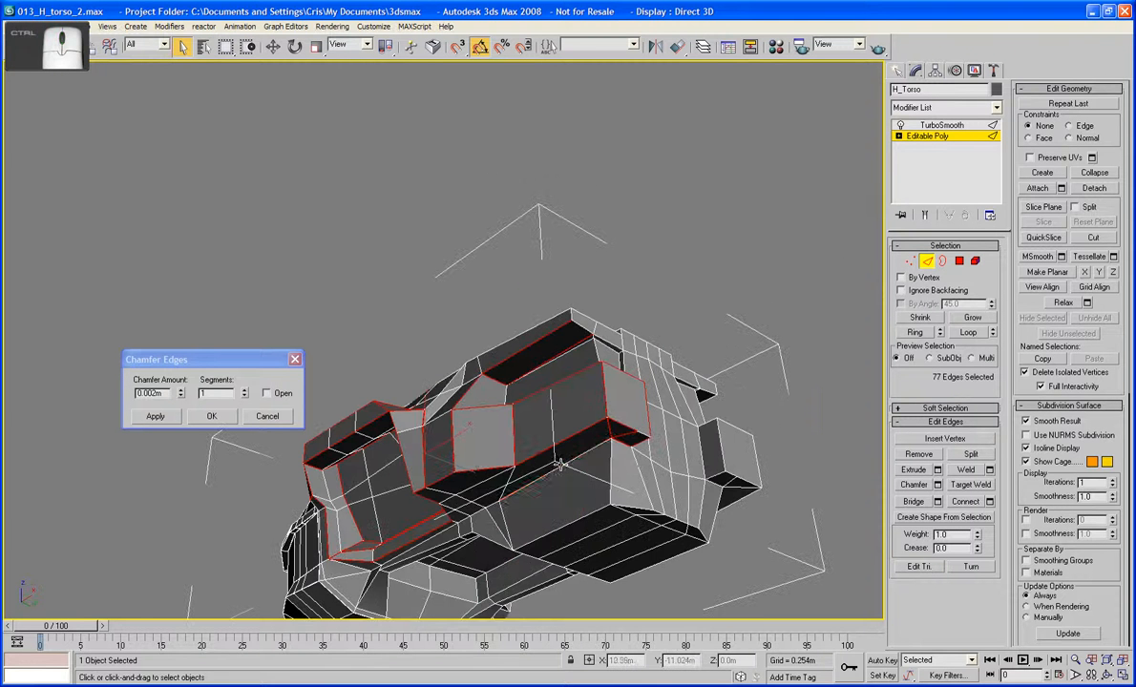
left_click(561, 465, "ctrl")
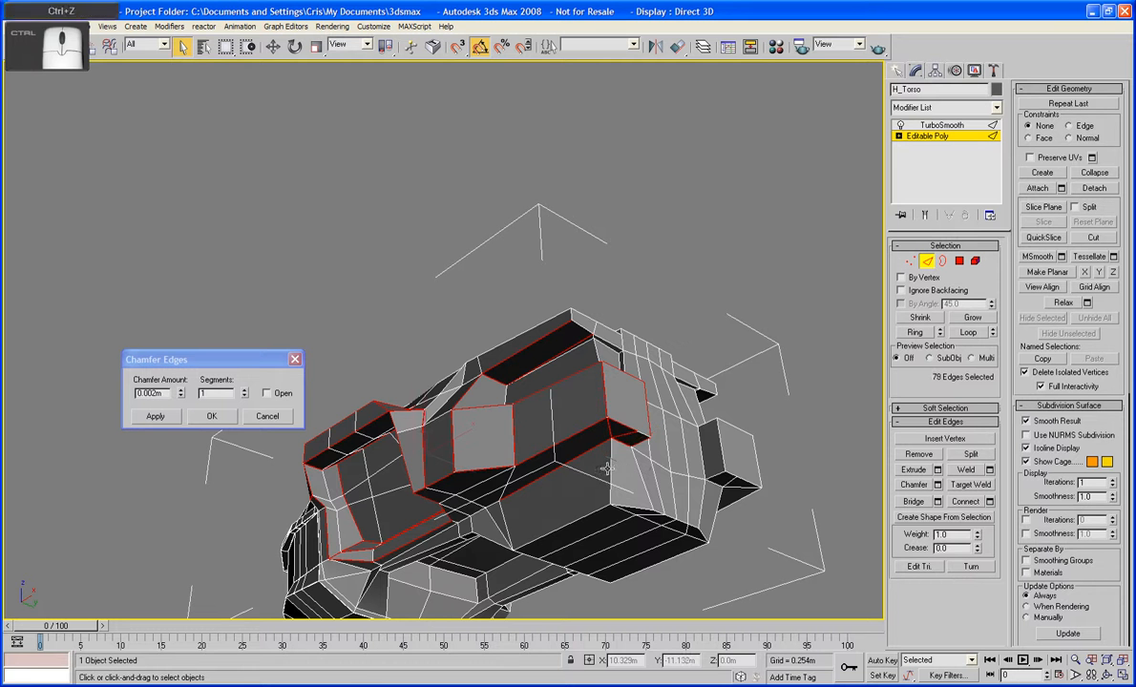
left_click(566, 439, "ctrl")
left_click(566, 526, "ctrl")
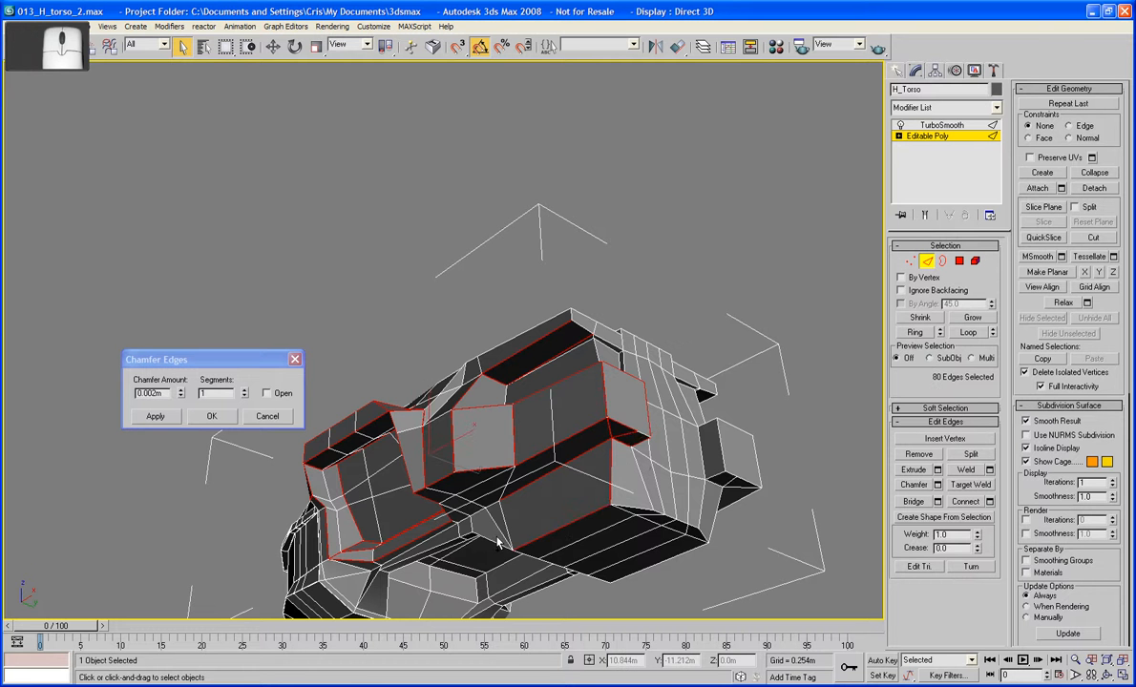
middle_click_drag(566, 526, 676, 483, "alt")
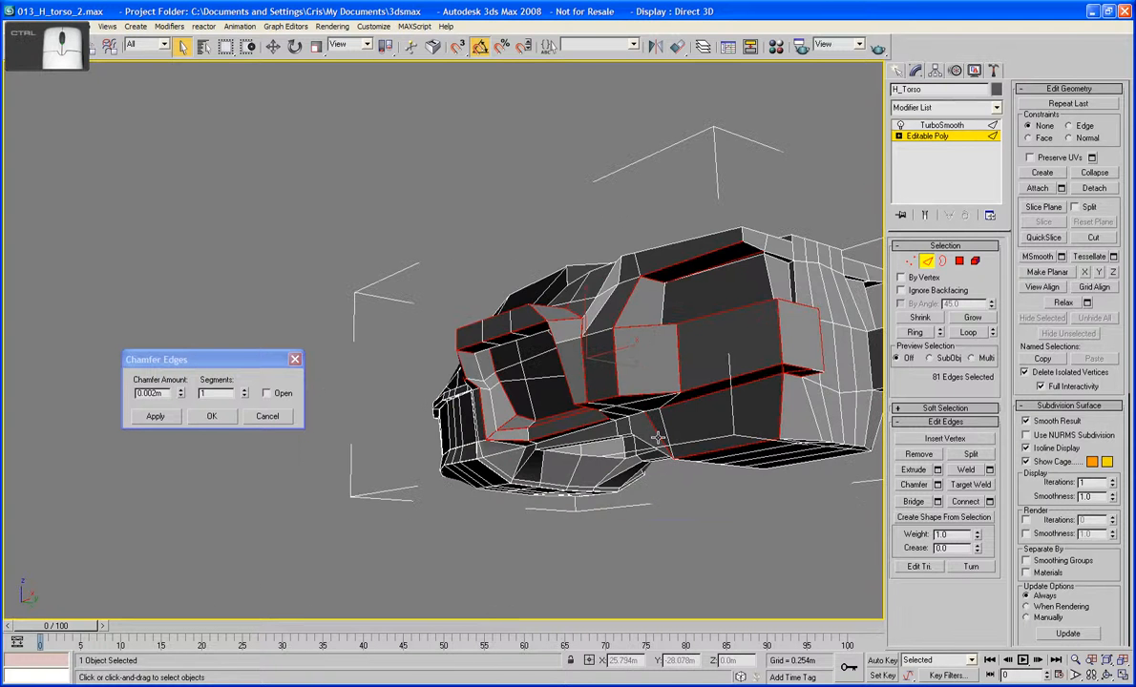
middle_click_drag(657, 437, 625, 406, "alt")
left_click(611, 368, "ctrl")
Add the underside recess's long outer rim edges and the slanted edges at its front outer corner
scroll(625, 420, "up", 5)
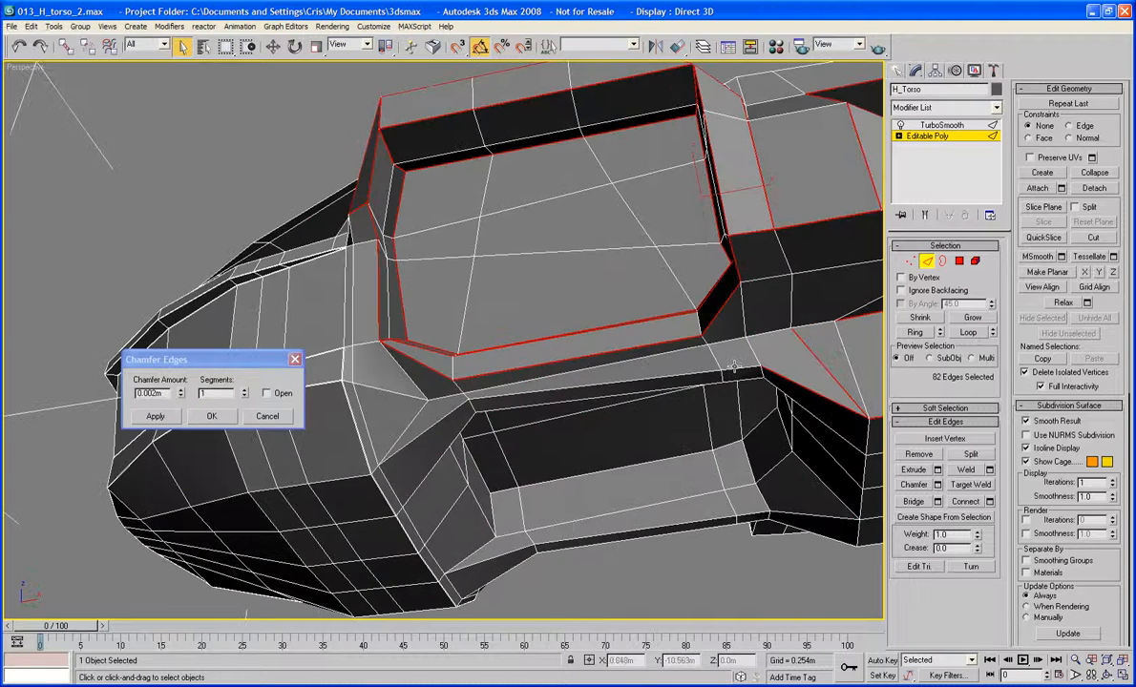
left_click(685, 342, "ctrl")
left_click(494, 399, "ctrl")
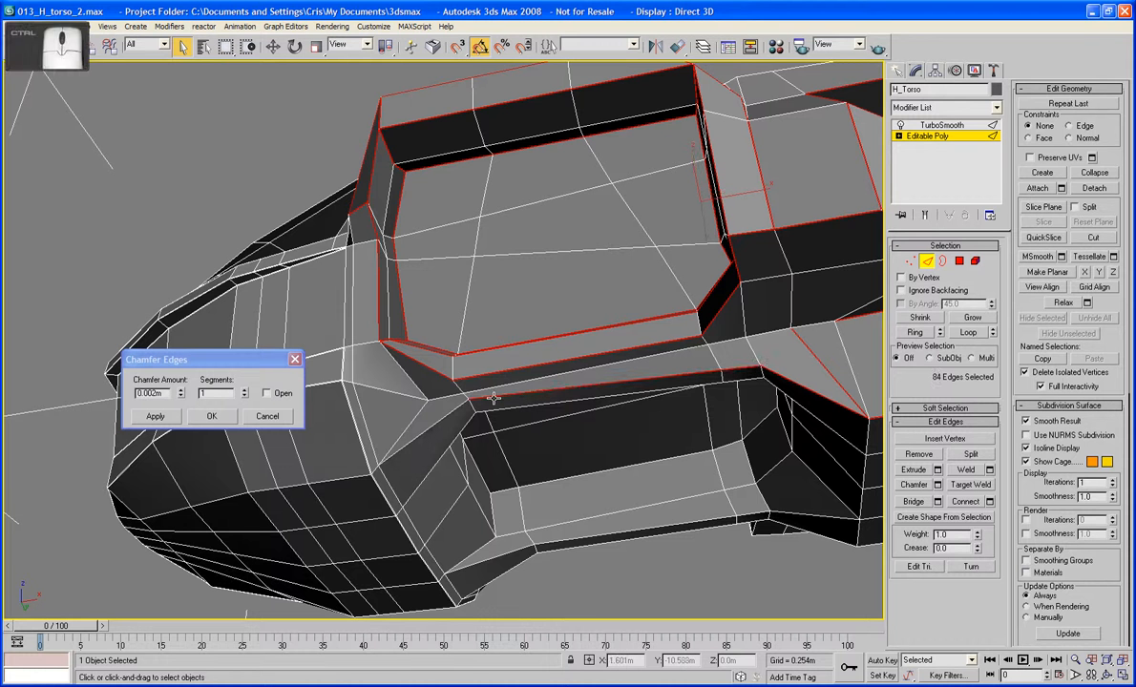
left_click(441, 426, "ctrl")
left_click(428, 432, "ctrl")
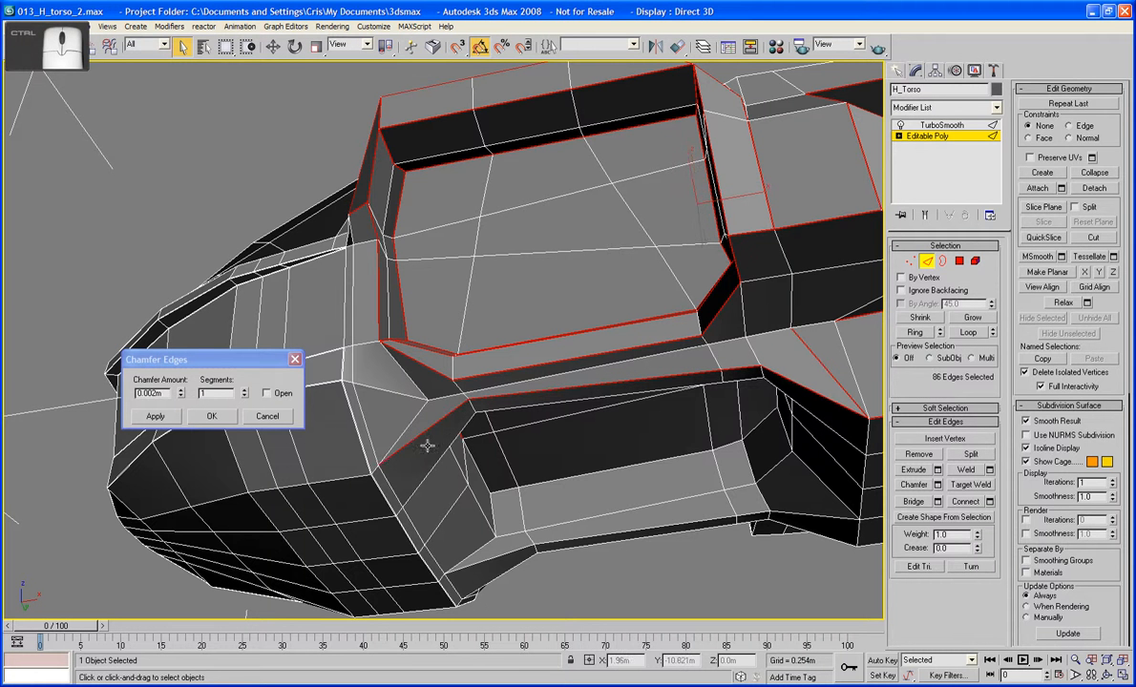
left_click(397, 492, "ctrl")
middle_click_drag(467, 490, 873, 496, "alt")
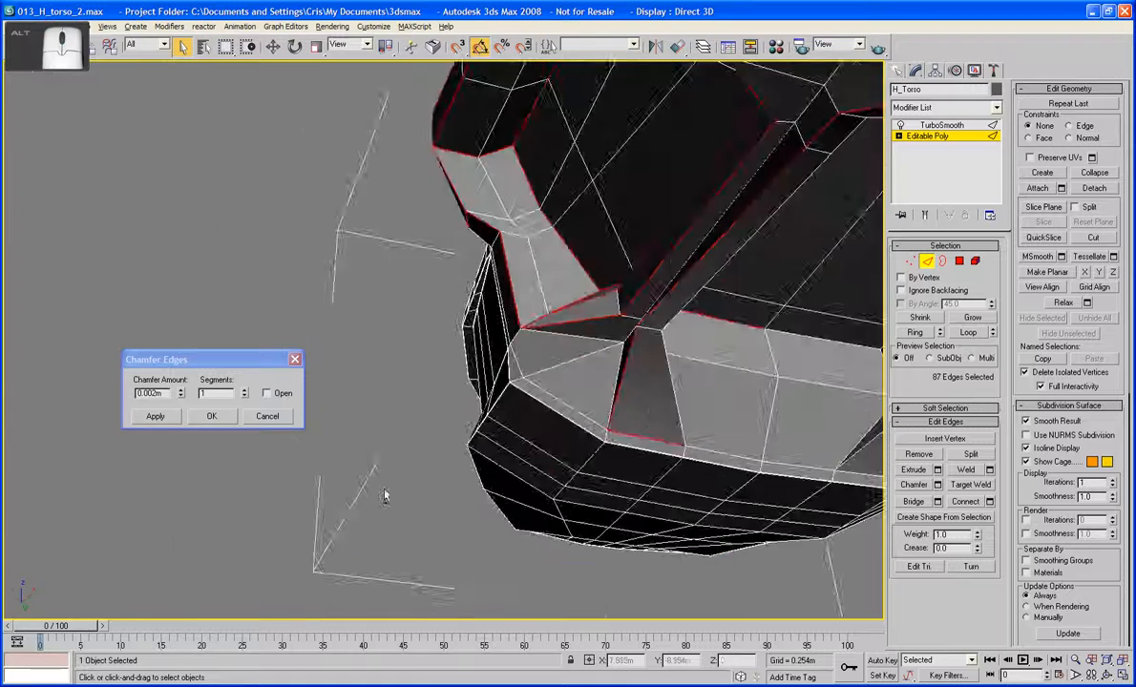
Deselect the stray edge inside the underside recess and add its front rim edge and diagonal front corner edge
middle_click_drag(701, 442, 289, 517)
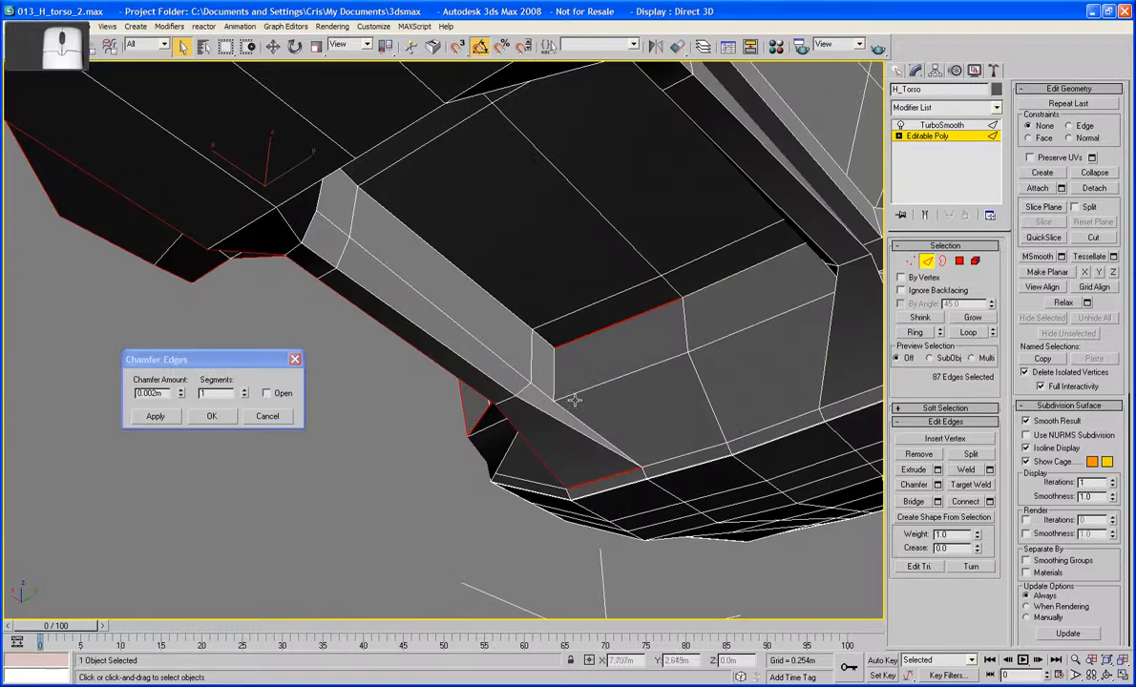
left_click(574, 341, "ctrl")
middle_click_drag(574, 342, 553, 285, "alt")
middle_click_drag(518, 355, 571, 340, "alt")
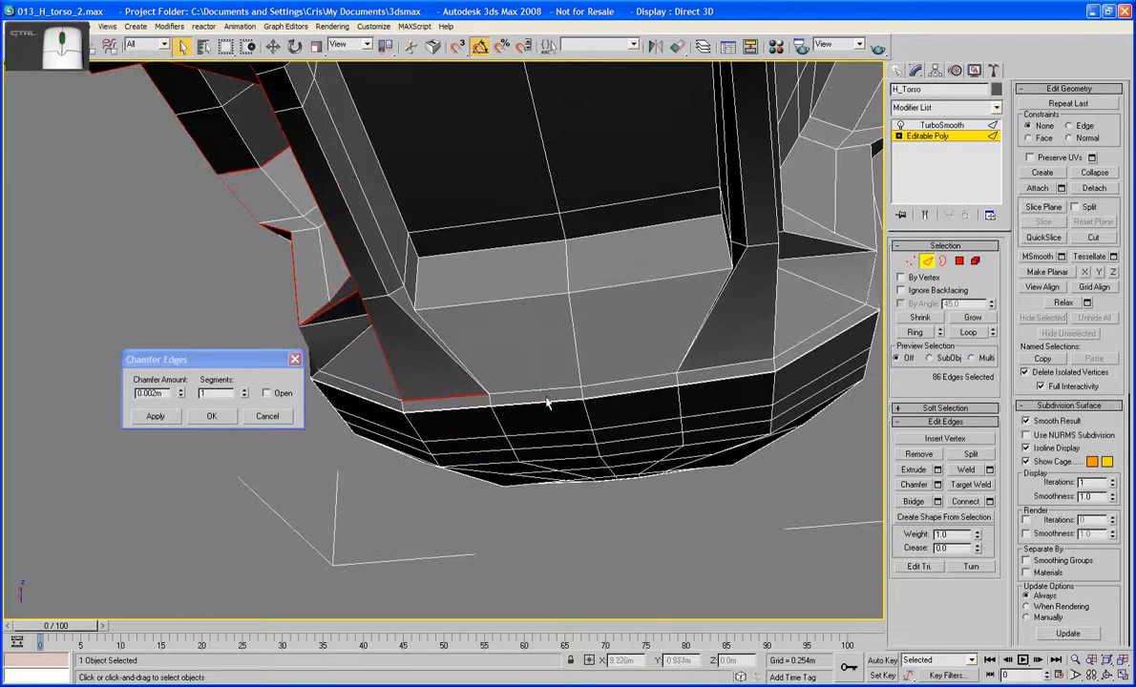
left_click(528, 382, "ctrl")
left_click(439, 347, "ctrl")
left_click(441, 342, "ctrl")
middle_click_drag(441, 344, 416, 289, "alt")
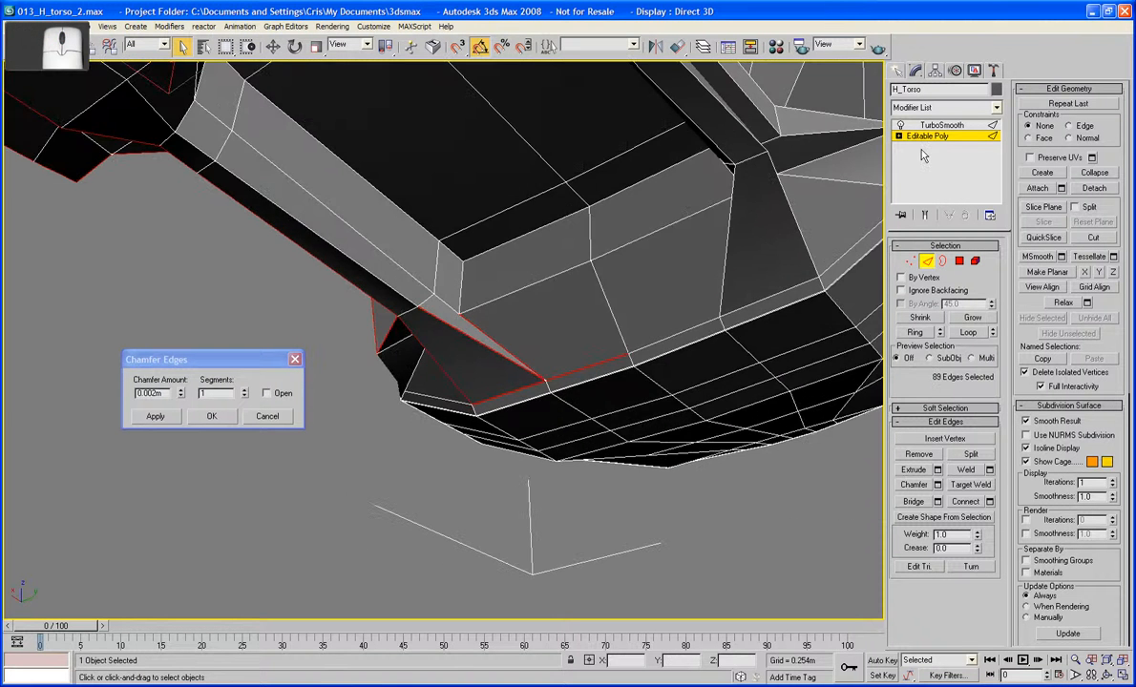
With the smoothed preview on, add the front, long outer and rear edges bordering the underside recess's inner floor
left_click(924, 217)
middle_click_drag(632, 258, 626, 283)
left_click(506, 270, "ctrl")
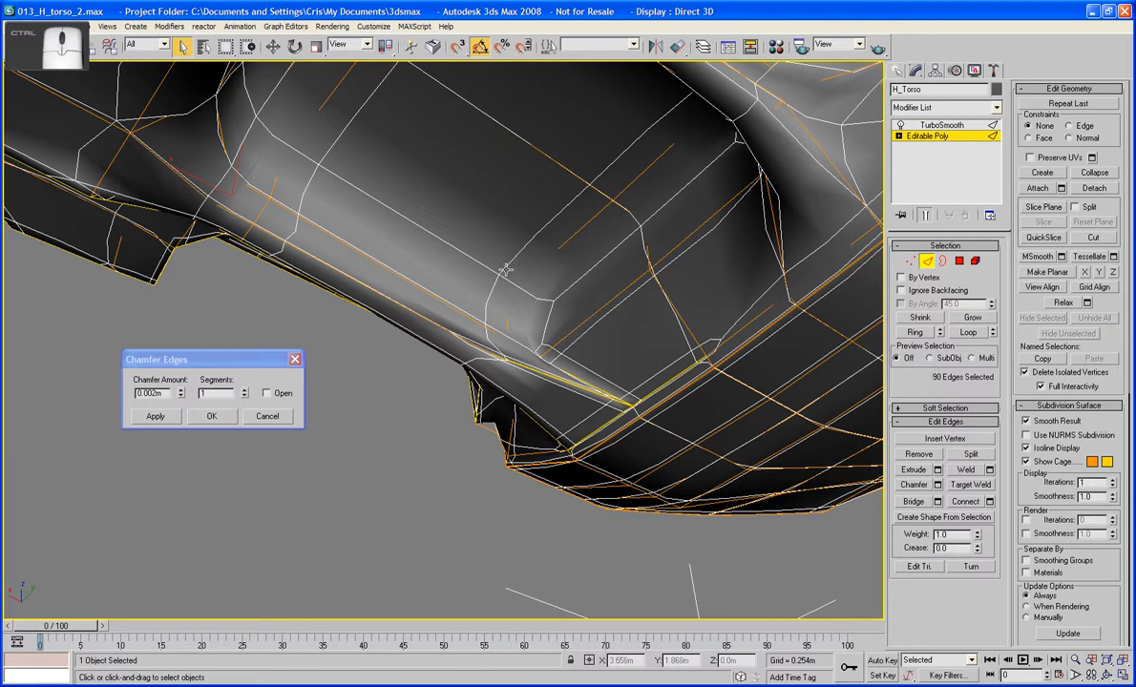
key("ctrl+z")
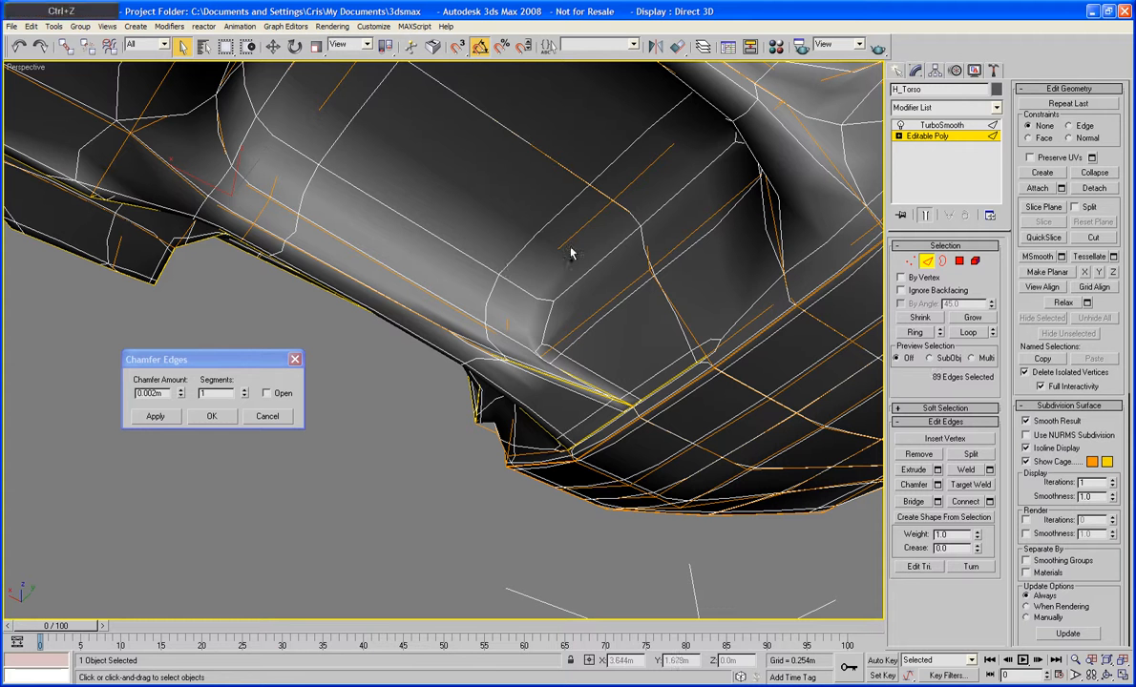
left_click(570, 235, "ctrl")
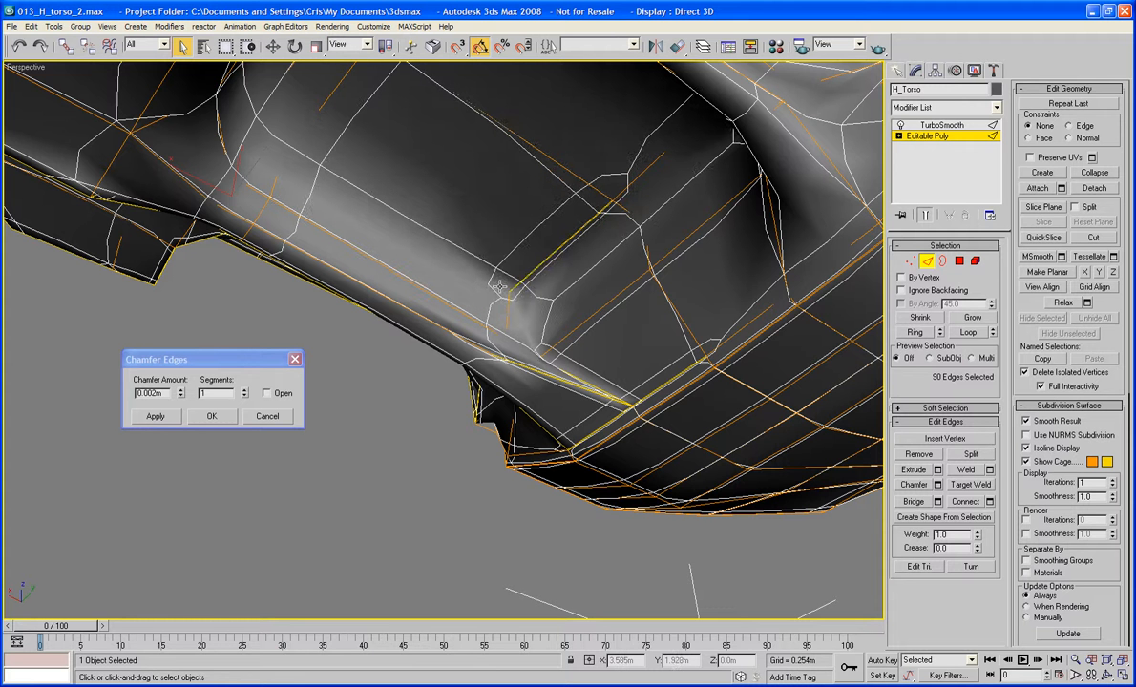
left_click(465, 266, "ctrl")
middle_click_drag(379, 232, 489, 283, "alt")
left_click(332, 305, "ctrl")
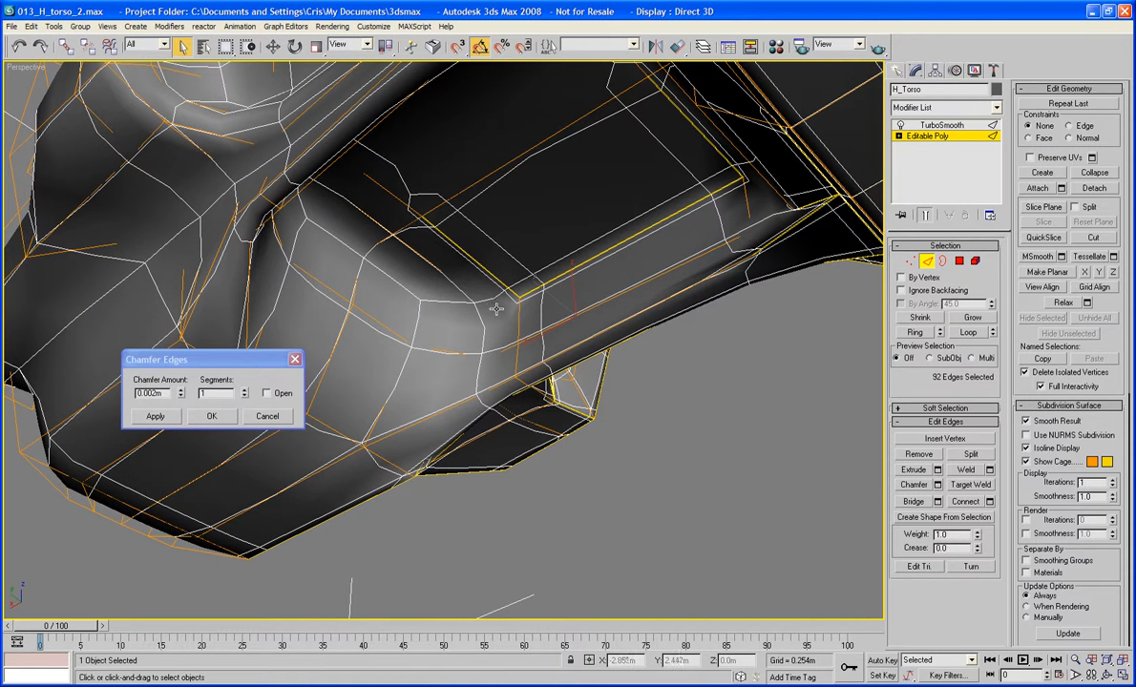
Add the upper edges of the underside recess's rear corner, continuing across the rear wall
left_click(466, 310, "ctrl")
left_click(456, 305, "ctrl")
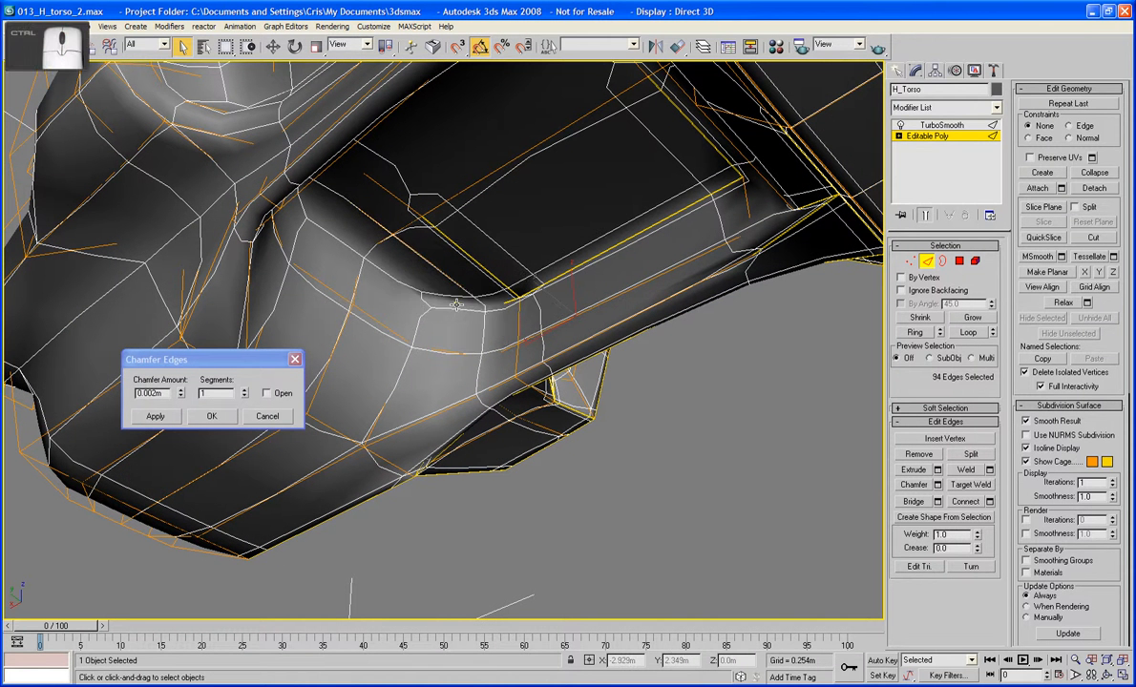
left_click(392, 282, "ctrl")
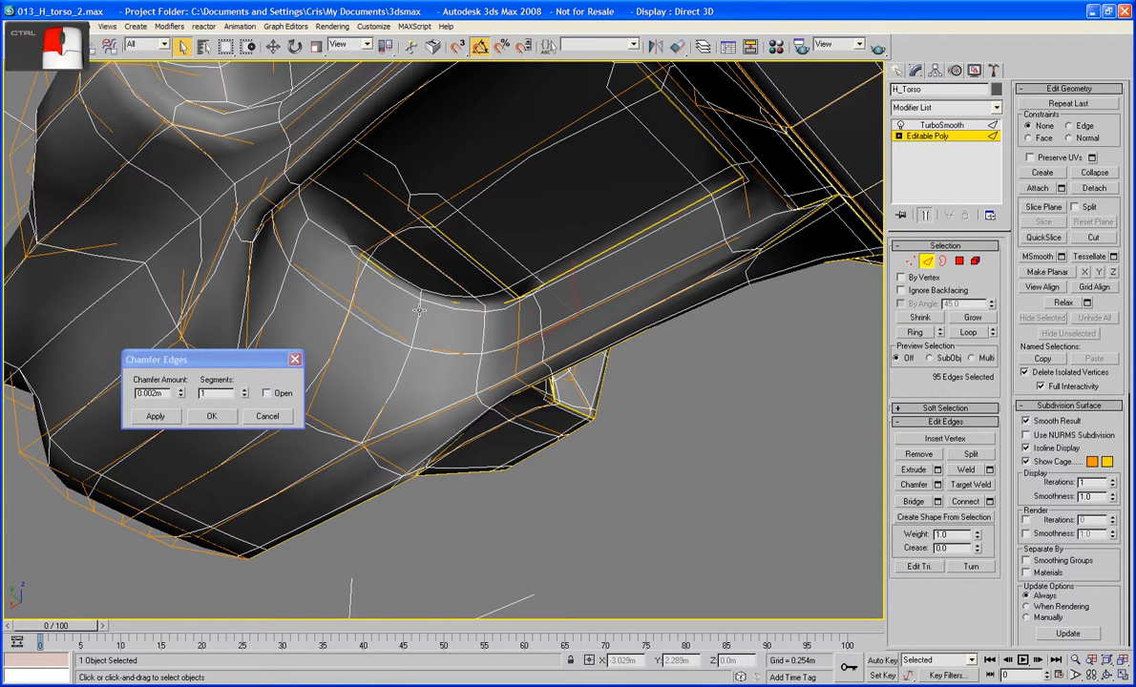
key("ctrl+z")
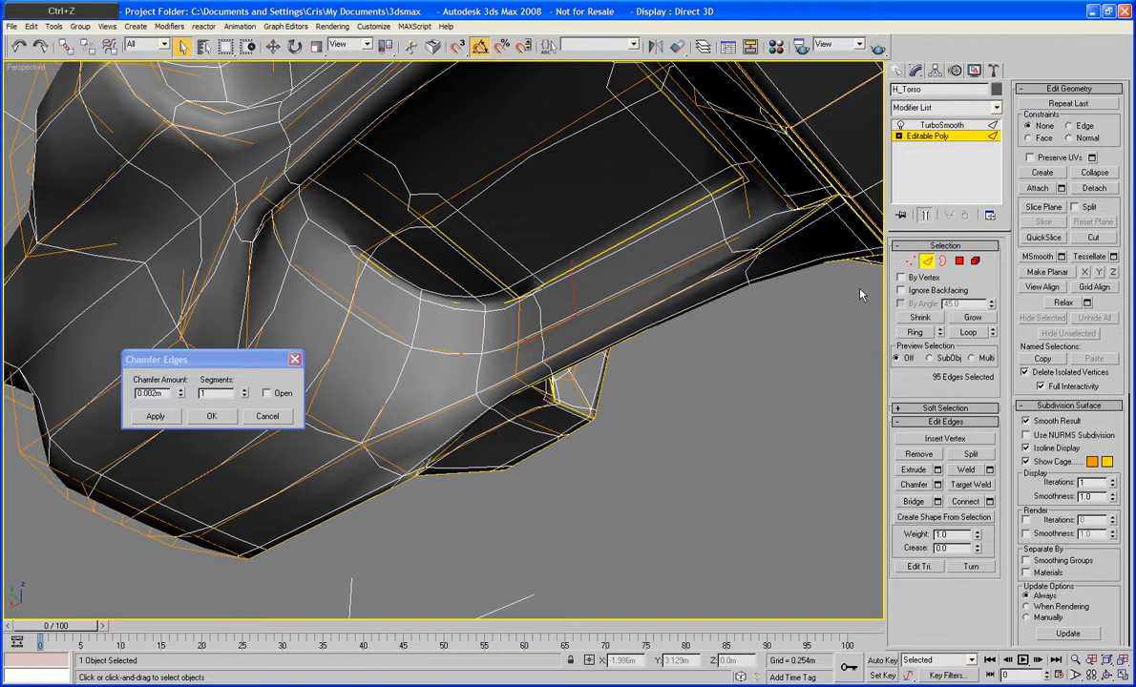
On the unsmoothed cage, add the short corner edge and the slanted edge below it on the recess's rear wall, dropping stray picks
left_click(925, 216)
left_click(416, 325, "ctrl")
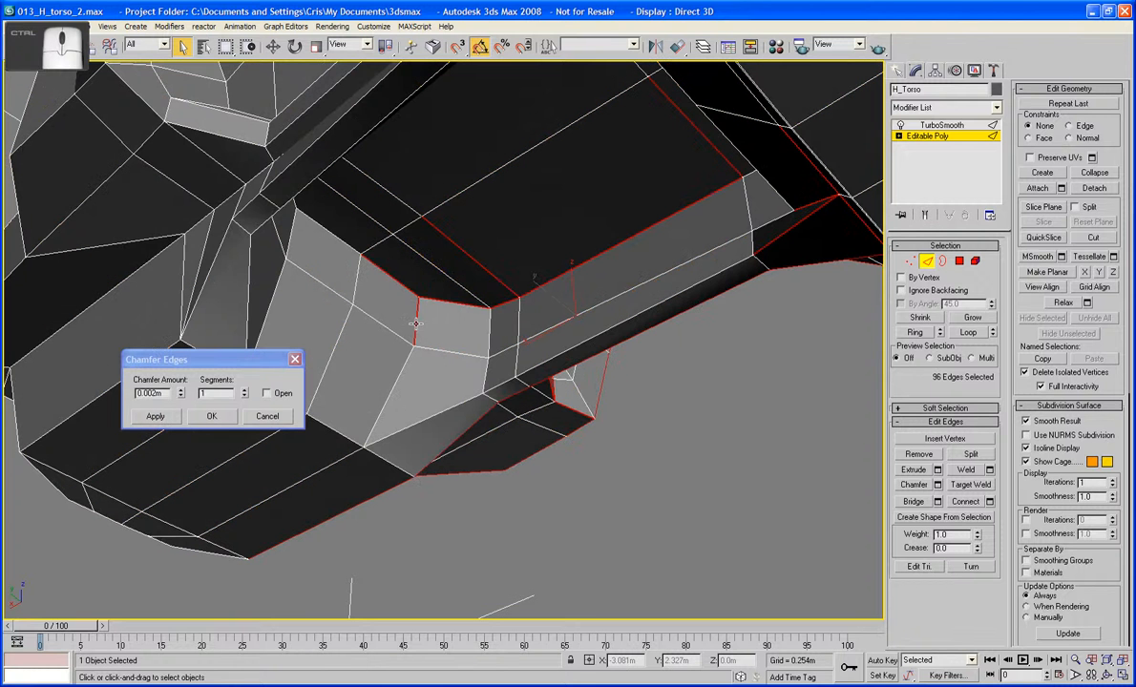
left_click(327, 283, "ctrl")
left_click(335, 295, "ctrl")
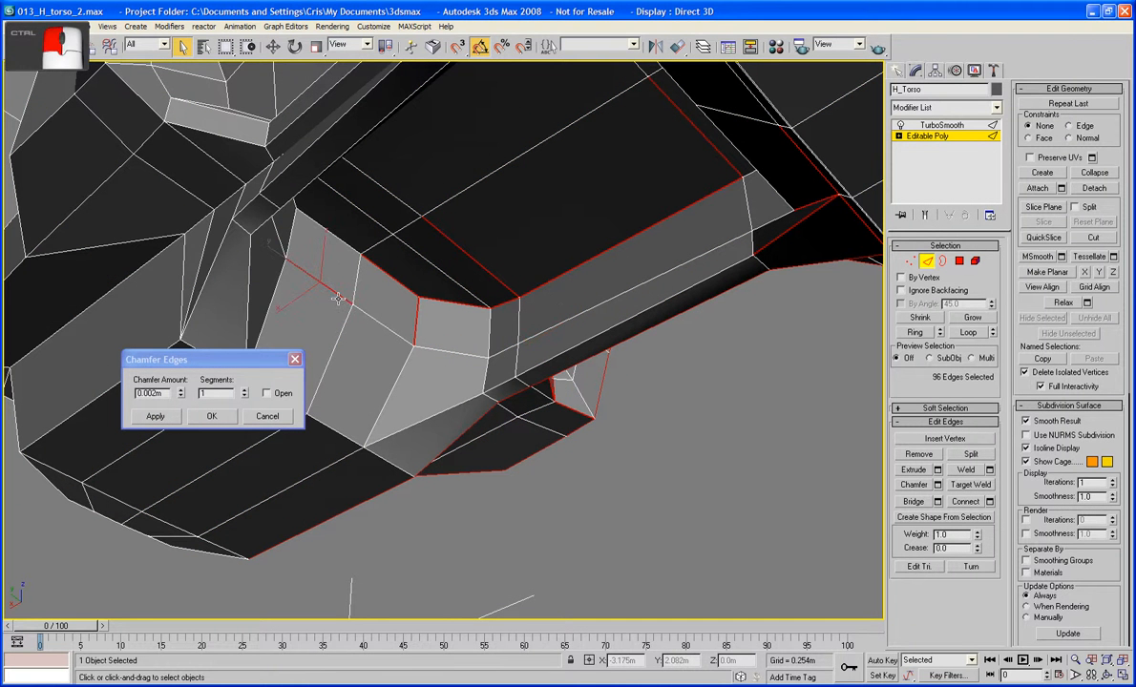
left_click(337, 295, "ctrl")
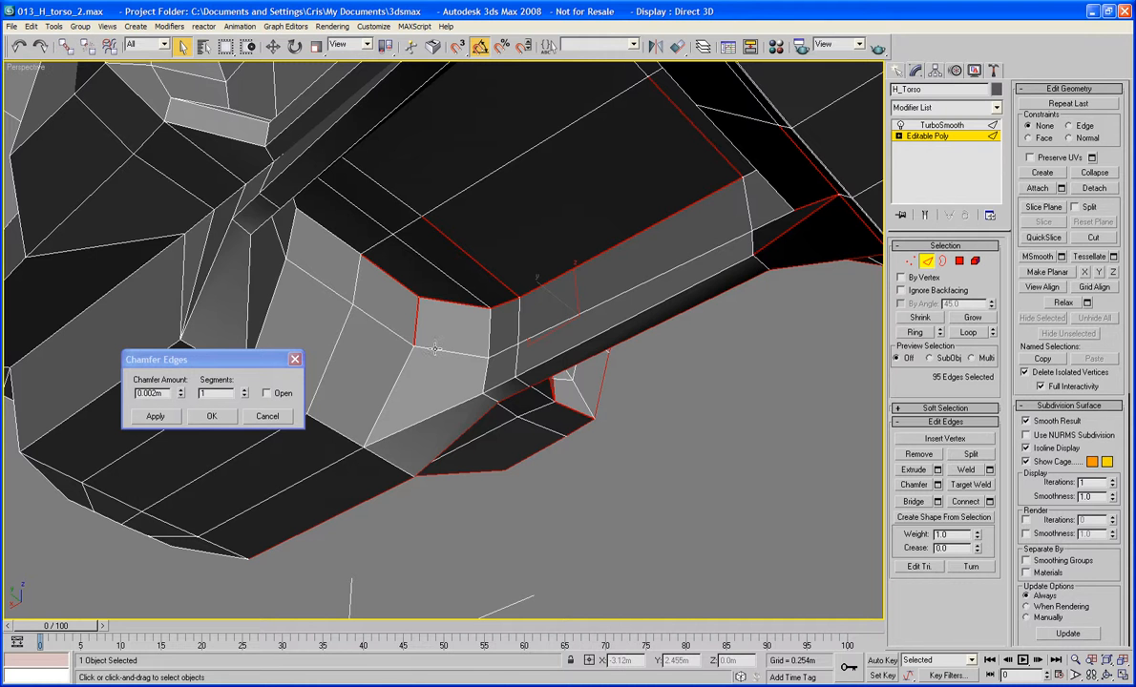
left_click(390, 396, "ctrl")
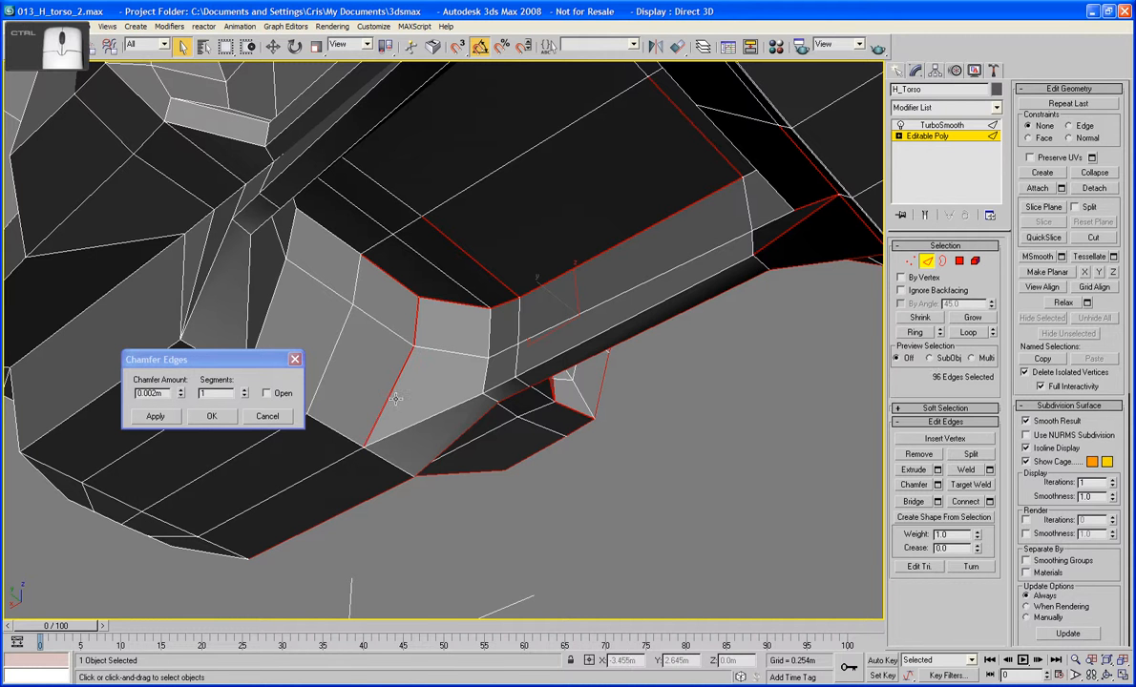
key("ctrl+z")
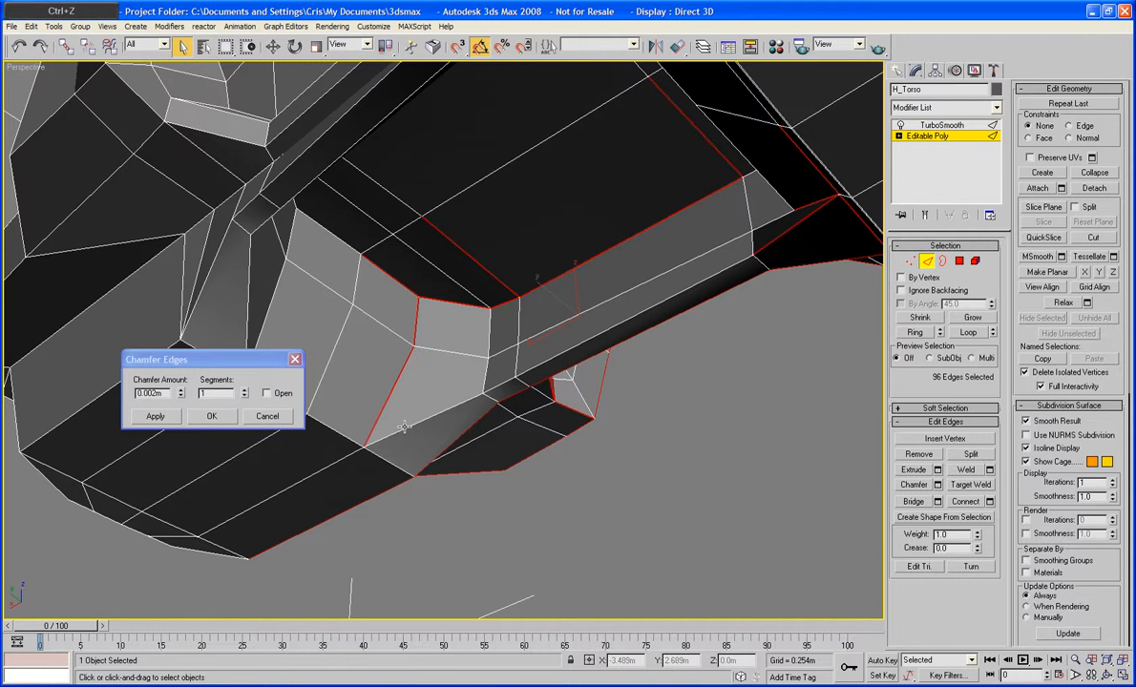
Add the lower diagonal edge at the underside recess's rear corner and the short vertical edge at its inner front corner
middle_click_drag(430, 401, 640, 509, "alt")
left_click(567, 448, "ctrl")
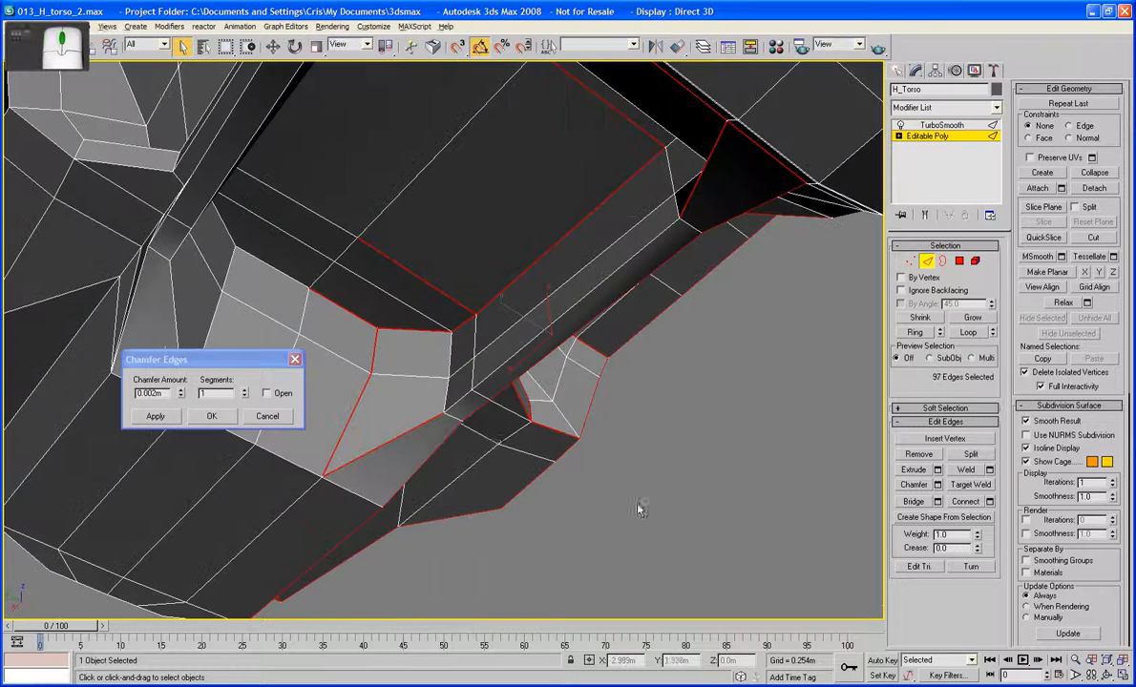
left_click(485, 378, "ctrl")
middle_click_drag(482, 376, 644, 454, "alt")
left_click(517, 391, "ctrl")
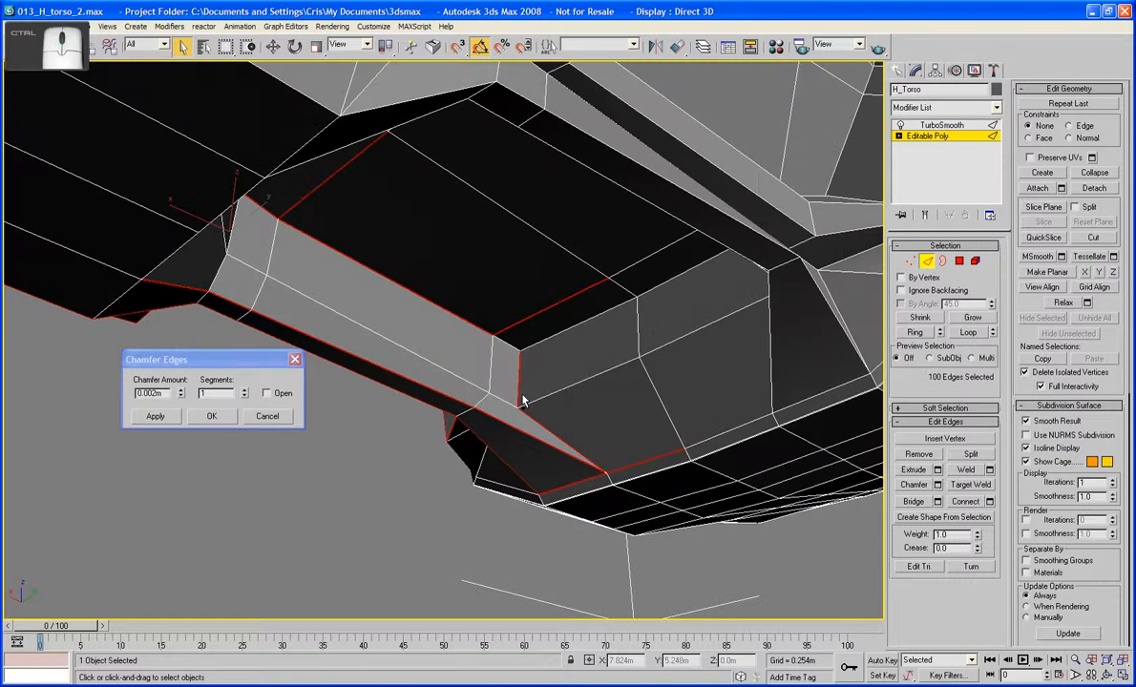
Add the lower and upper crosswise edges of the underside recess's front wall, checking them against the smoothed preview
left_click(580, 380, "ctrl")
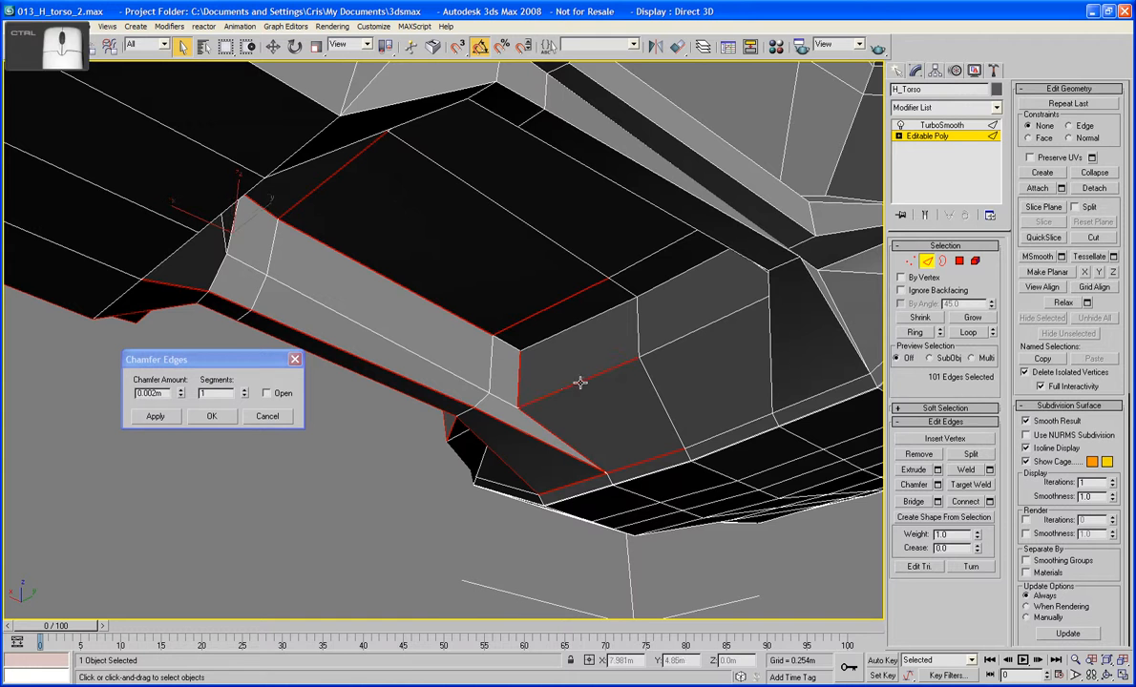
left_click(926, 216)
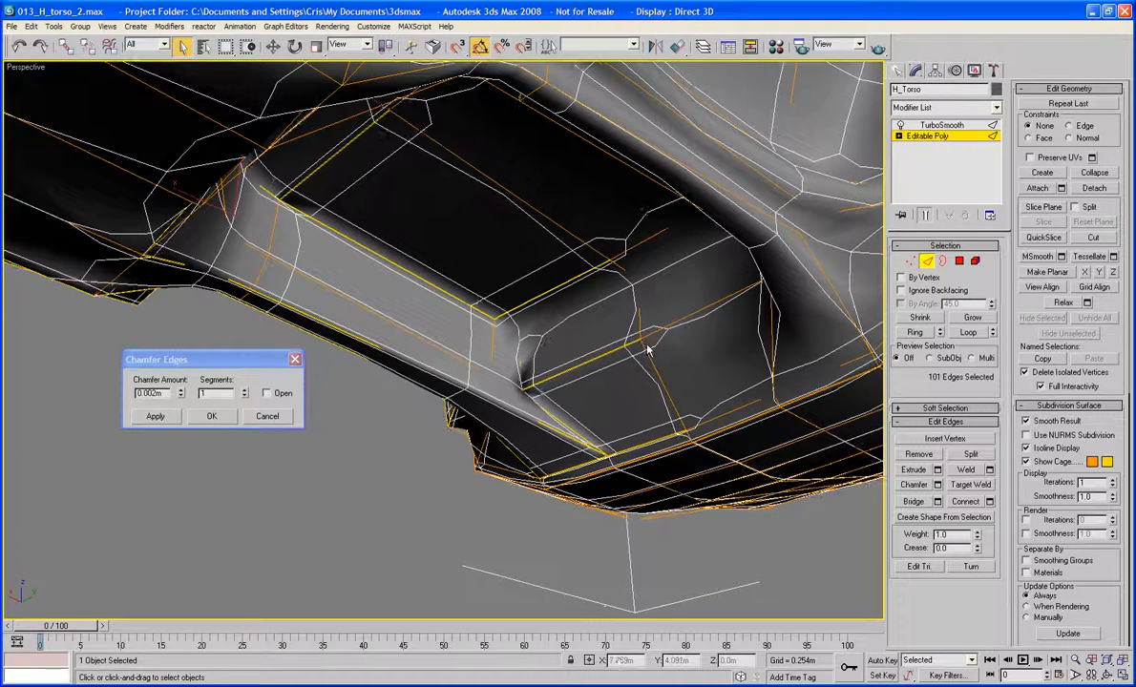
middle_click_drag(650, 350, 587, 320, "alt")
left_click(548, 366, "ctrl")
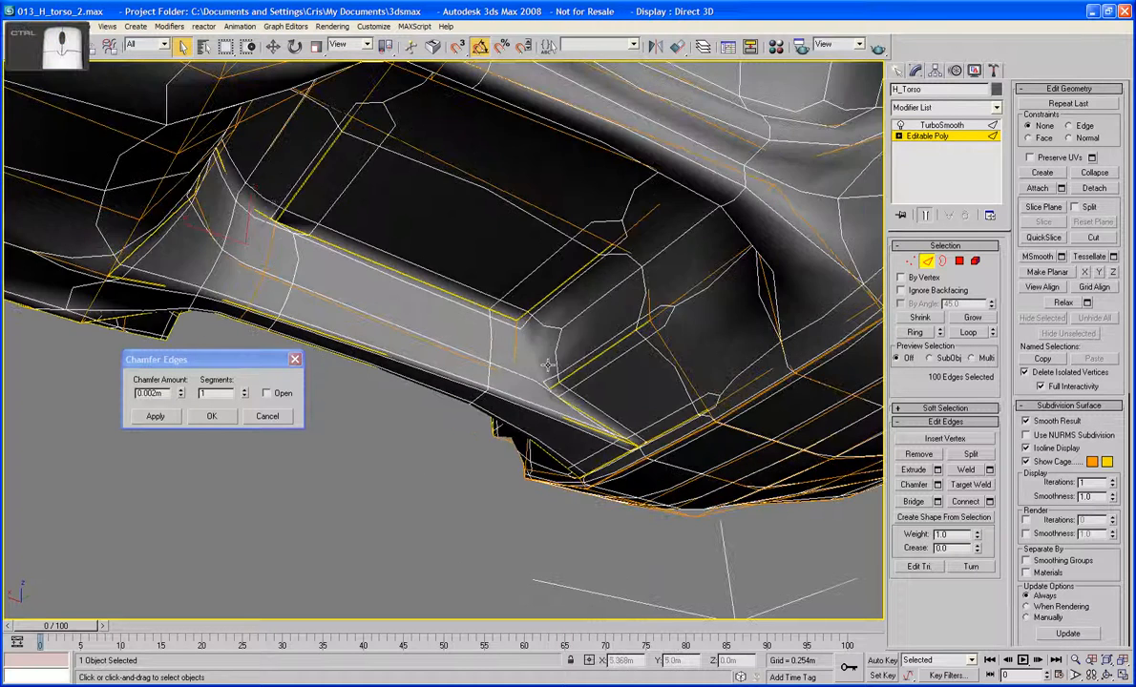
left_click(547, 365, "ctrl")
left_click(924, 217)
middle_click_drag(611, 339, 649, 308, "alt")
left_click(601, 259, "ctrl")
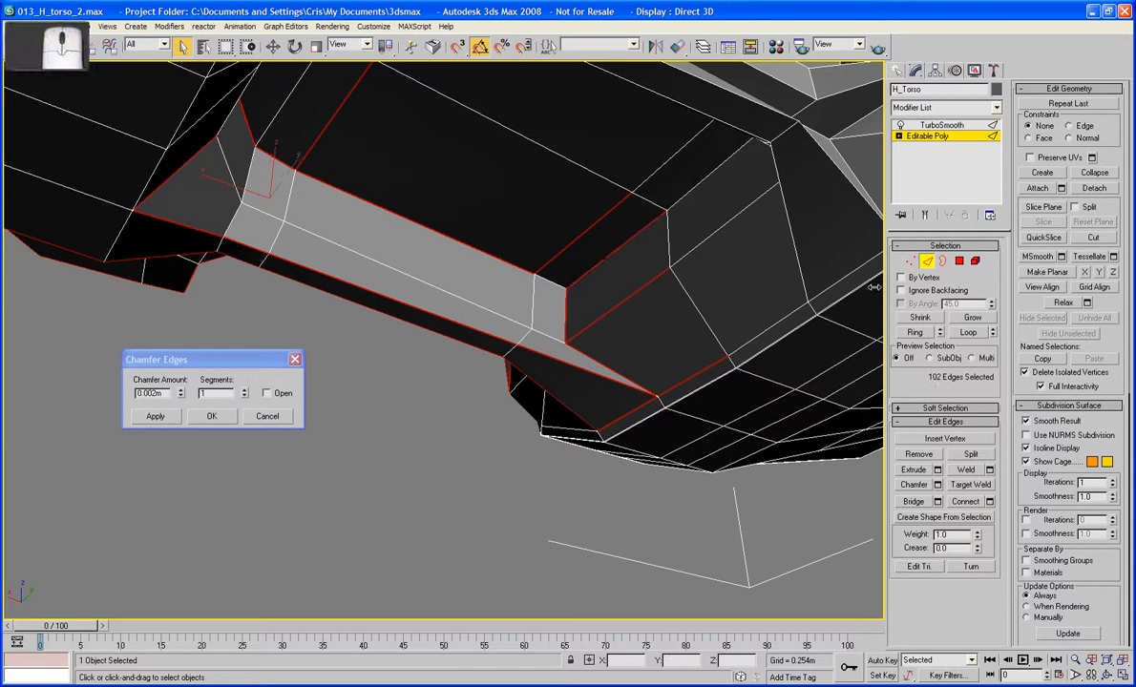
left_click(924, 217)
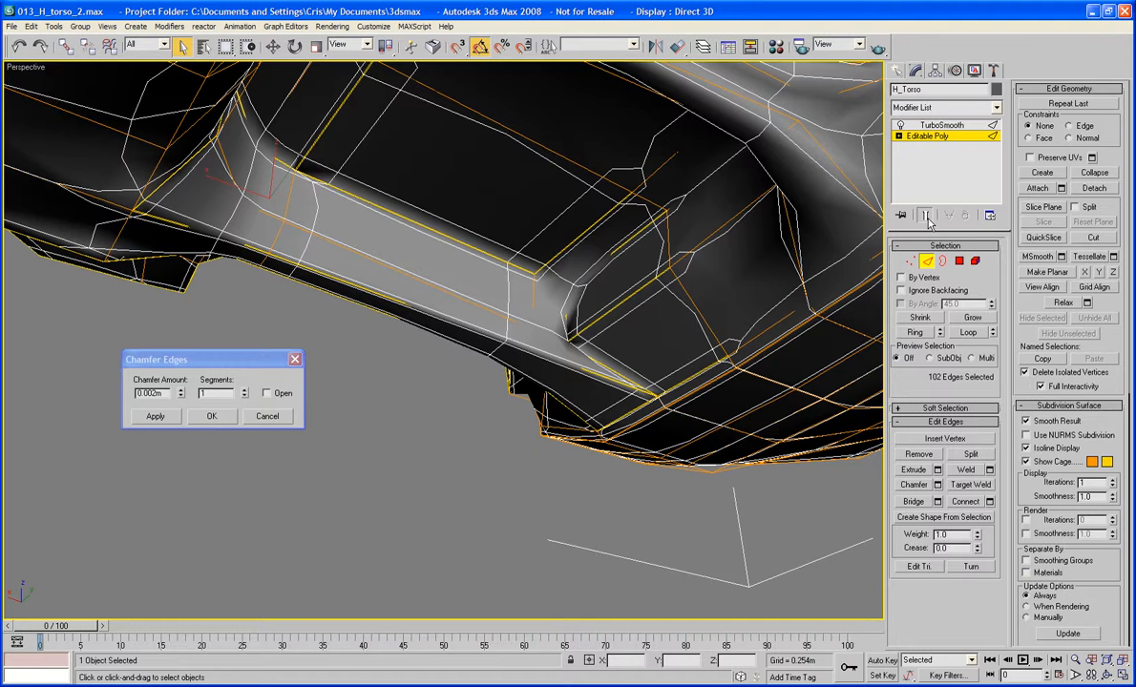
Add the short edge at the front base of the underside recess's side wall and the lengthwise edge continuing along that wall
left_click(926, 217)
left_click(561, 340, "ctrl")
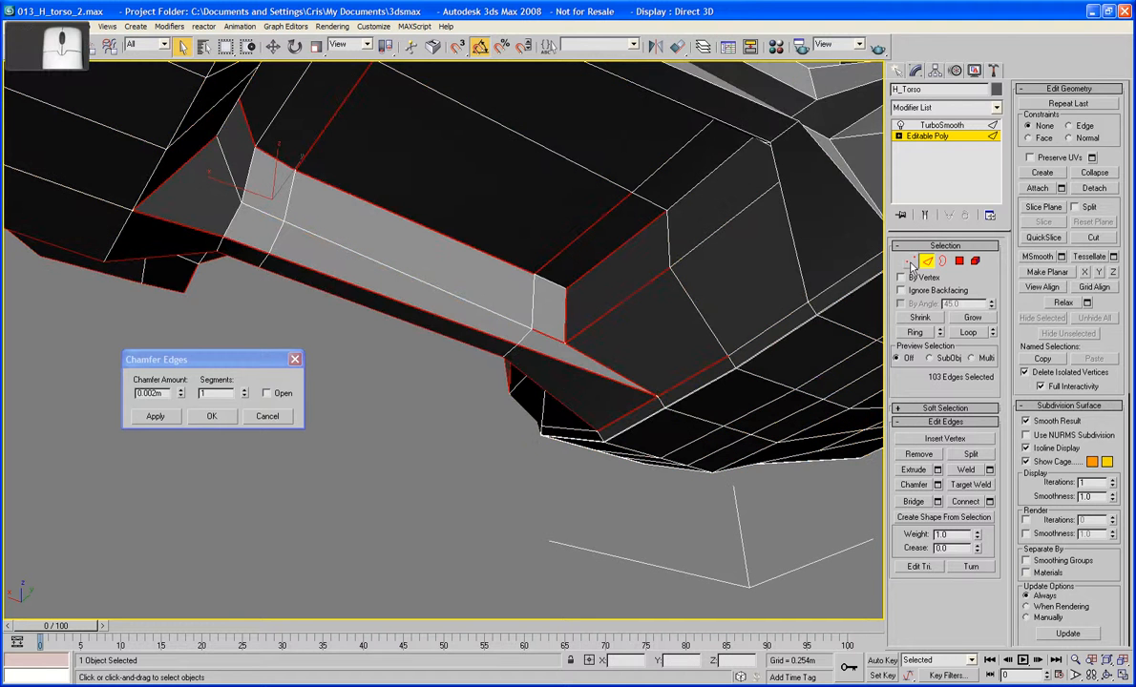
left_click(927, 217)
left_click(926, 219)
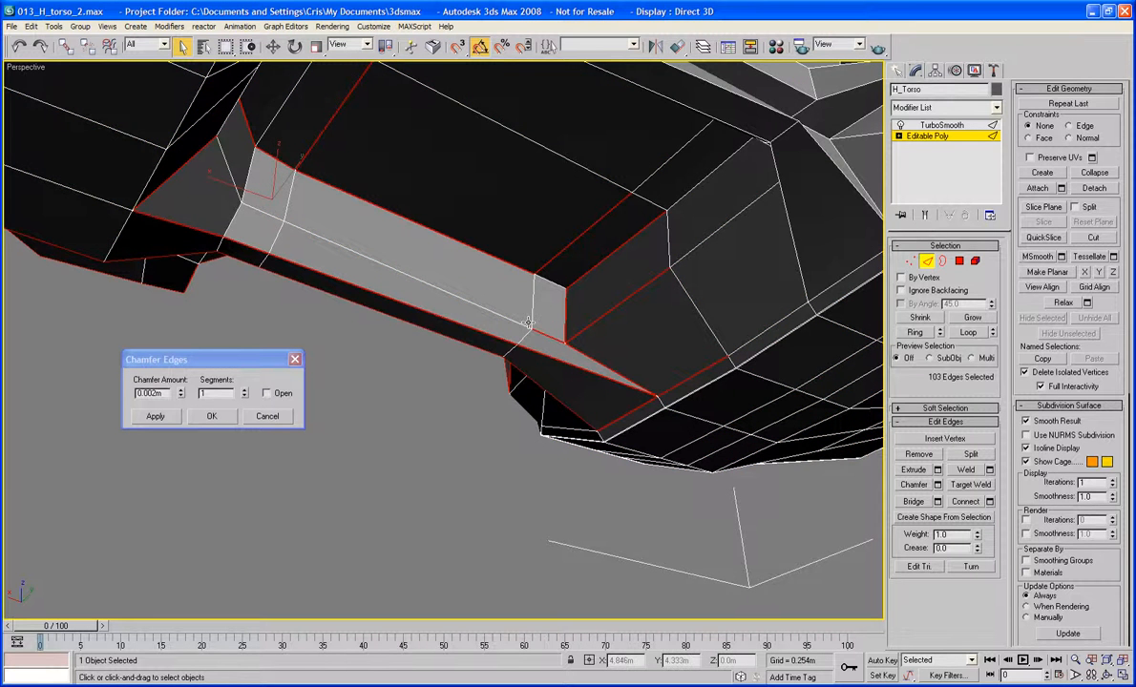
left_click(474, 296, "ctrl")
Continue the side wall's lengthwise edge around the underside recess's rear corner and drop the rear cross edge on its inner floor
middle_click_drag(474, 296, 376, 297, "alt")
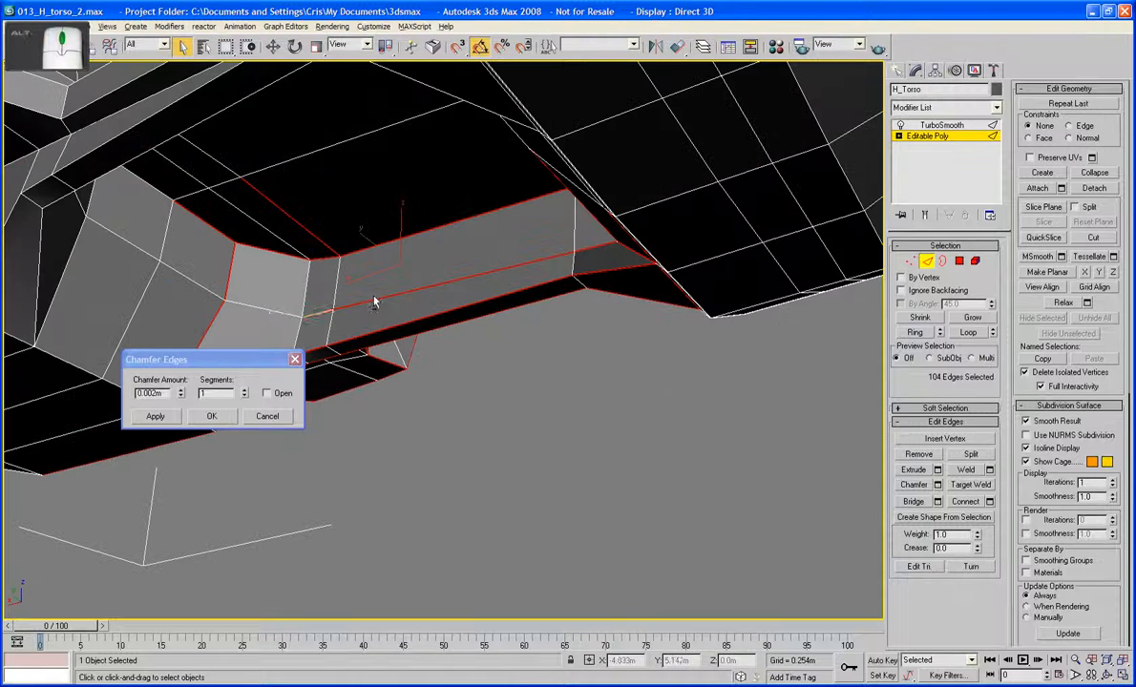
left_click(312, 313, "ctrl")
left_click(277, 311, "ctrl")
left_click(191, 271, "ctrl")
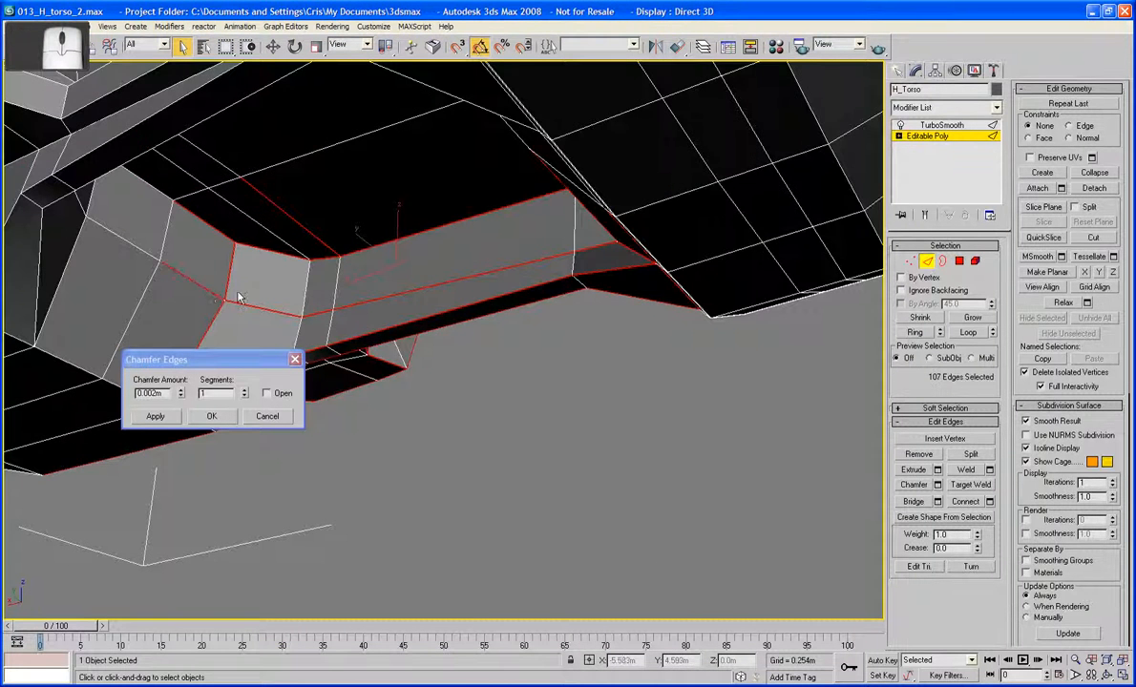
middle_click_drag(191, 271, 283, 256, "alt")
left_click(296, 235, "ctrl")
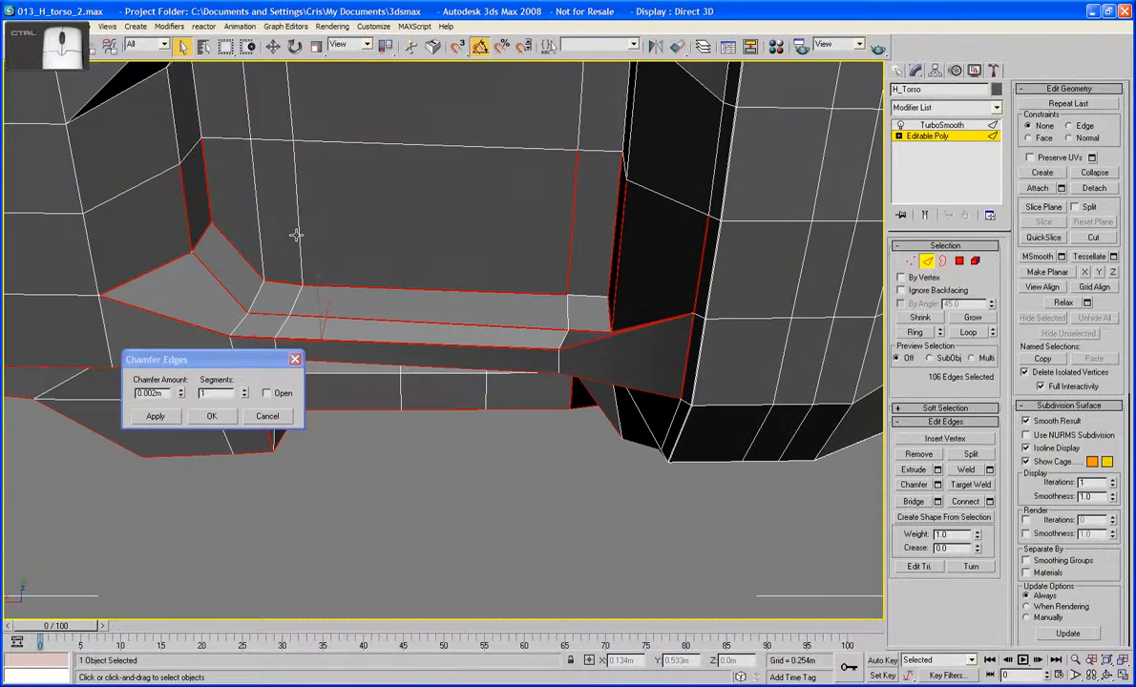
left_click(925, 219)
Add the upper side recess's slanted inner corner edge, the short edge at its base and the long top edge of its inner wall
middle_click_drag(533, 292, 441, 479, "alt")
scroll(630, 400, "down", 4)
scroll(441, 477, "up", 4)
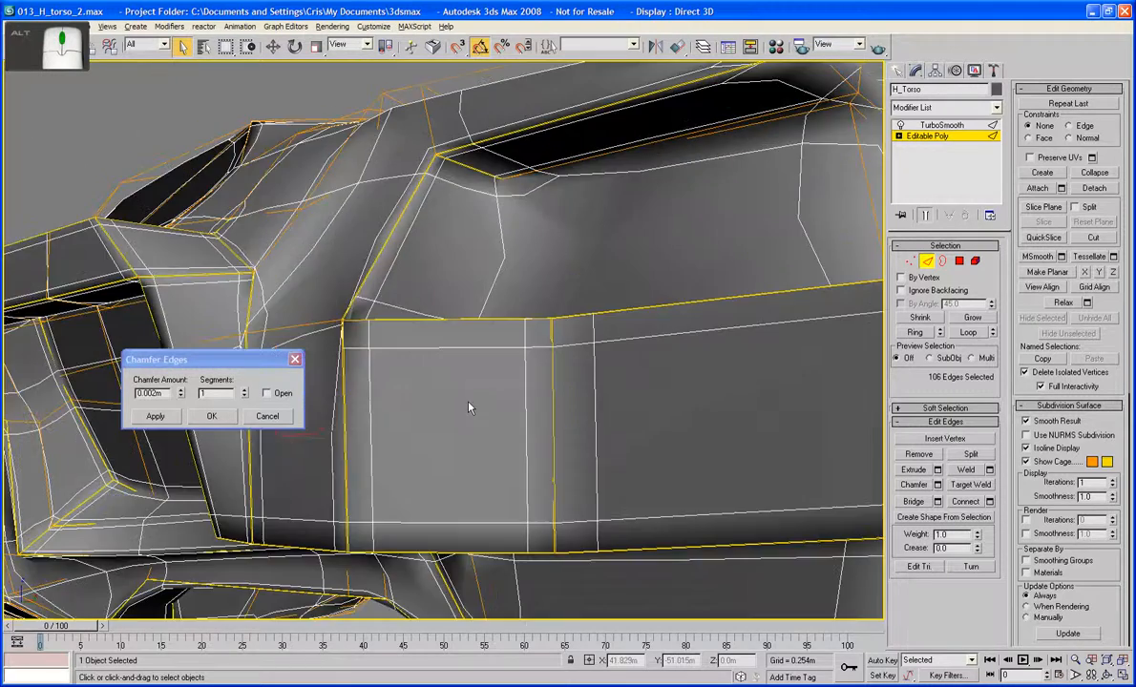
middle_click_drag(469, 406, 461, 473)
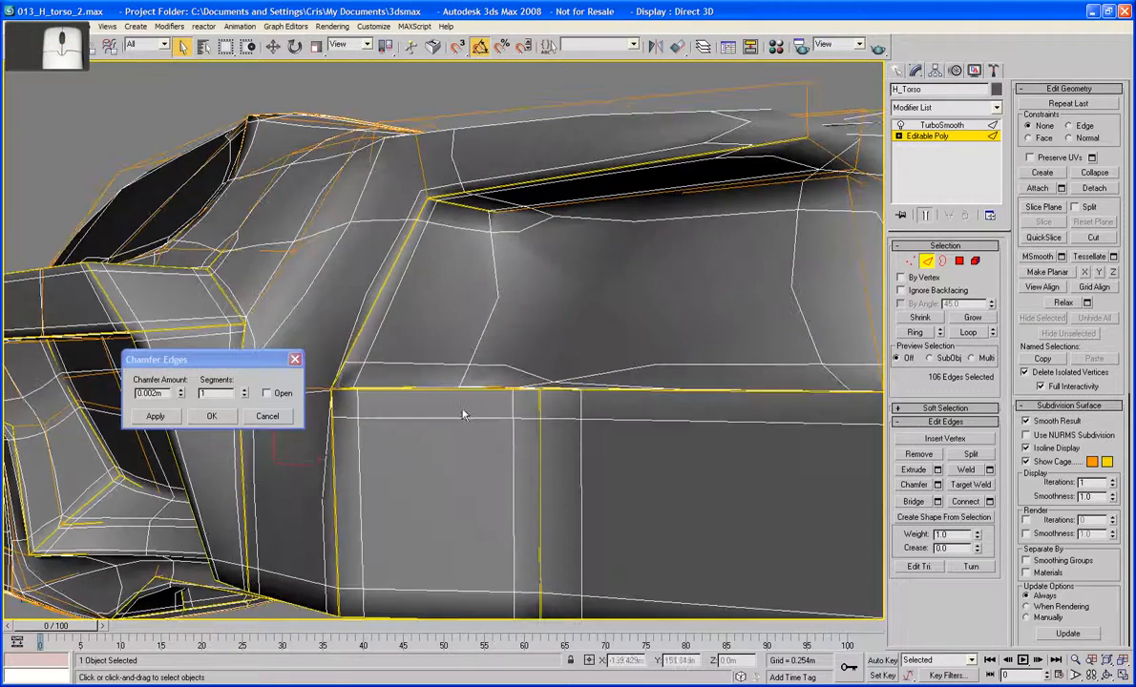
left_click(497, 296, "ctrl")
middle_click_drag(498, 296, 559, 327, "alt")
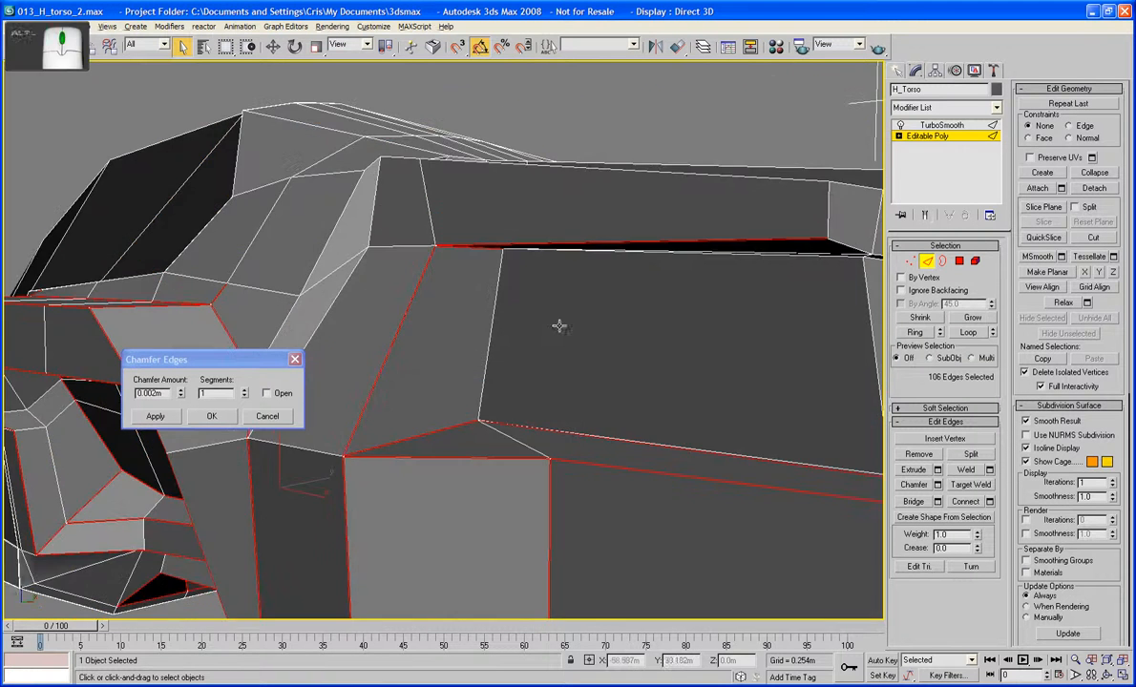
left_click(493, 336, "ctrl")
left_click(508, 439, "ctrl")
middle_click_drag(508, 440, 507, 472, "alt")
middle_click_drag(592, 183, 553, 253, "alt")
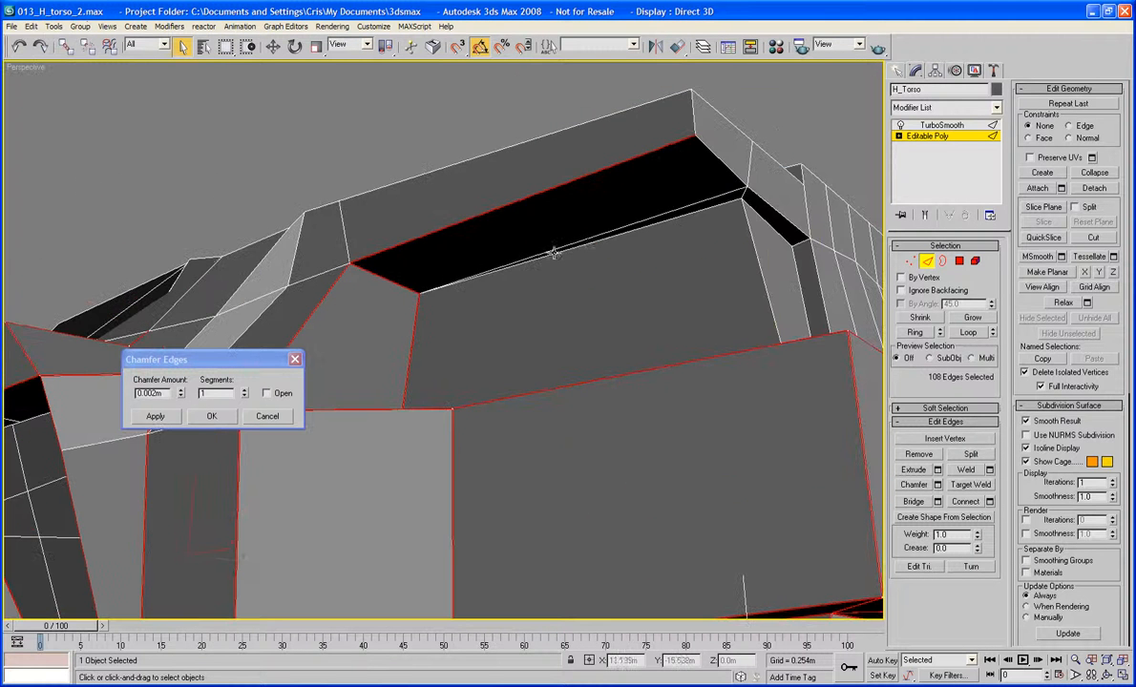
left_click(592, 245, "ctrl")
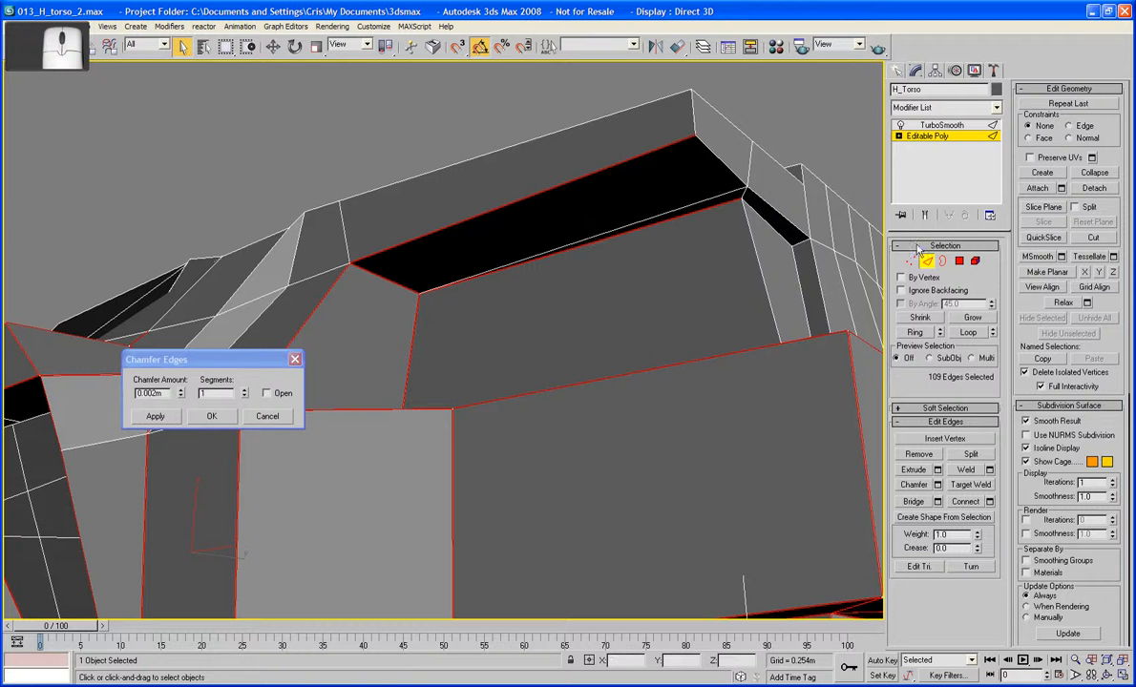
left_click(924, 215)
With the smoothed preview on, add the long top, vertical corner, upper end and lower end edges of the ledge overhanging the recess
middle_click_drag(714, 232, 718, 241, "alt")
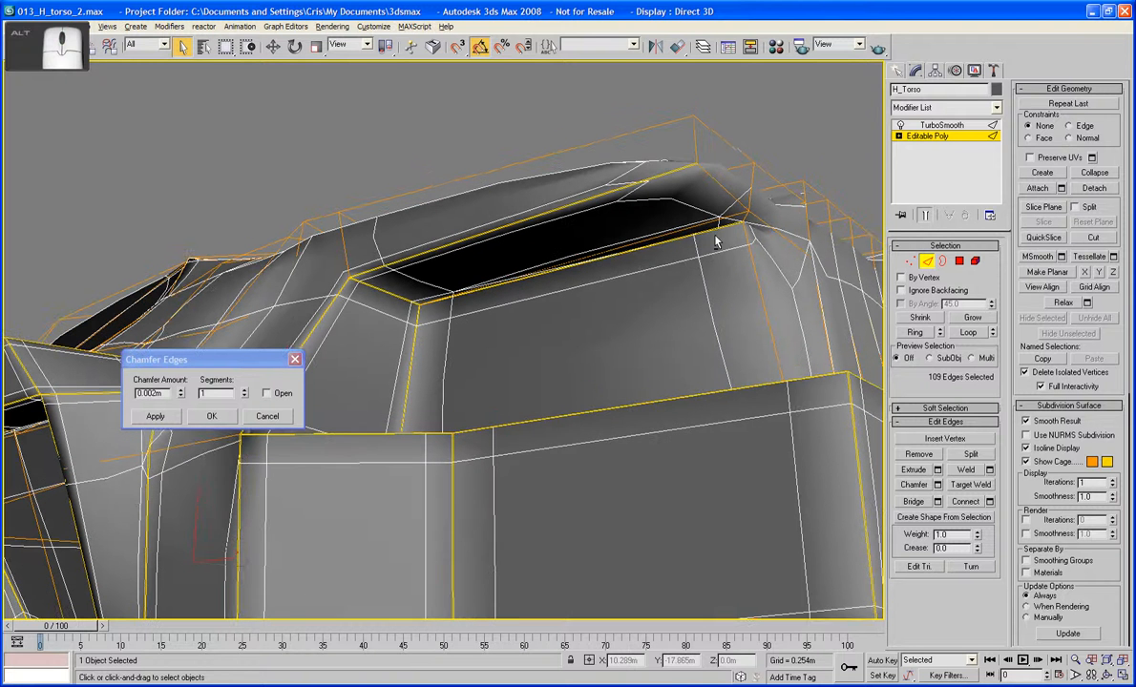
left_click(725, 172, "ctrl")
left_click(676, 144, "ctrl")
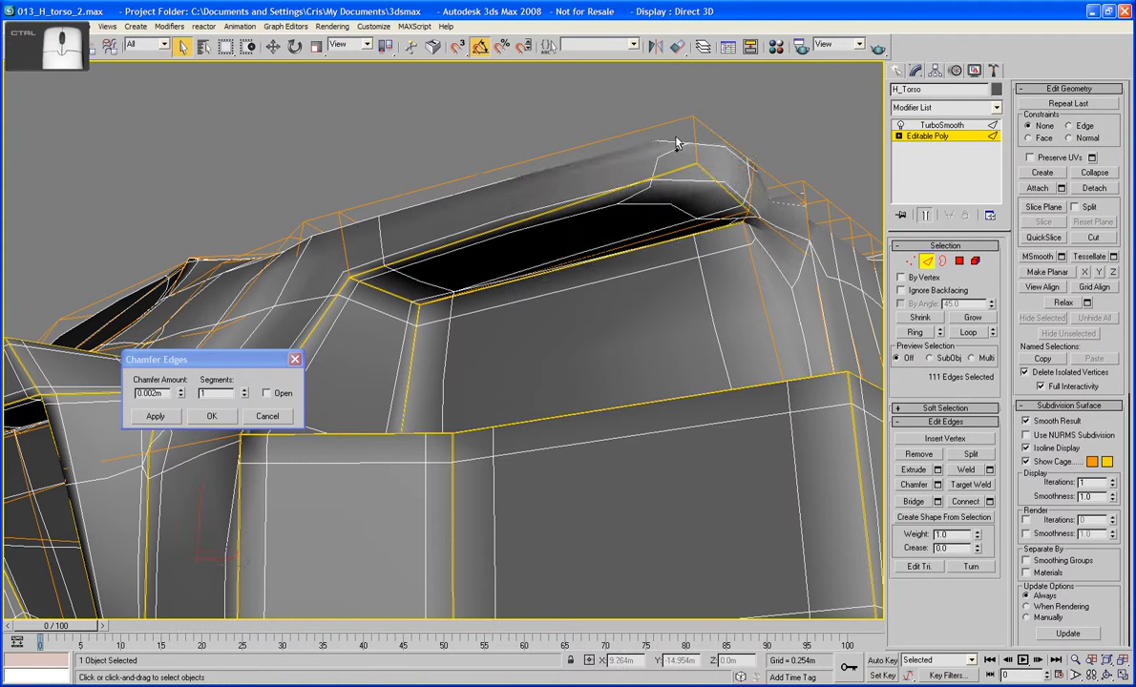
left_click(694, 146, "ctrl")
left_click(694, 146, "ctrl")
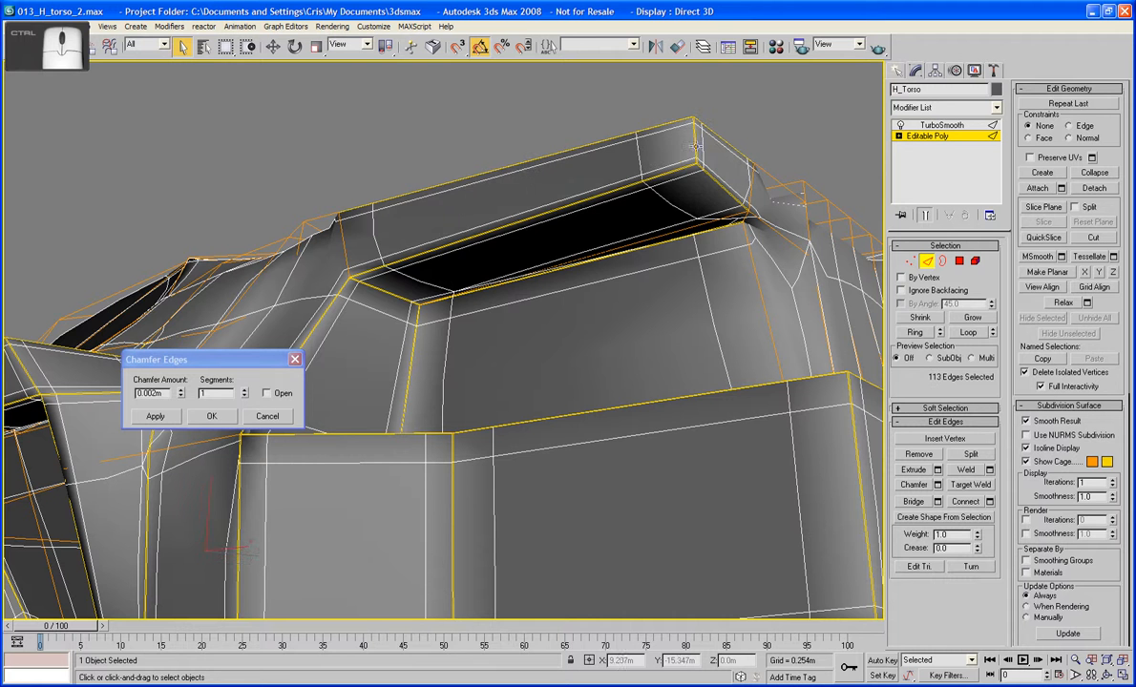
left_click(779, 183, "ctrl")
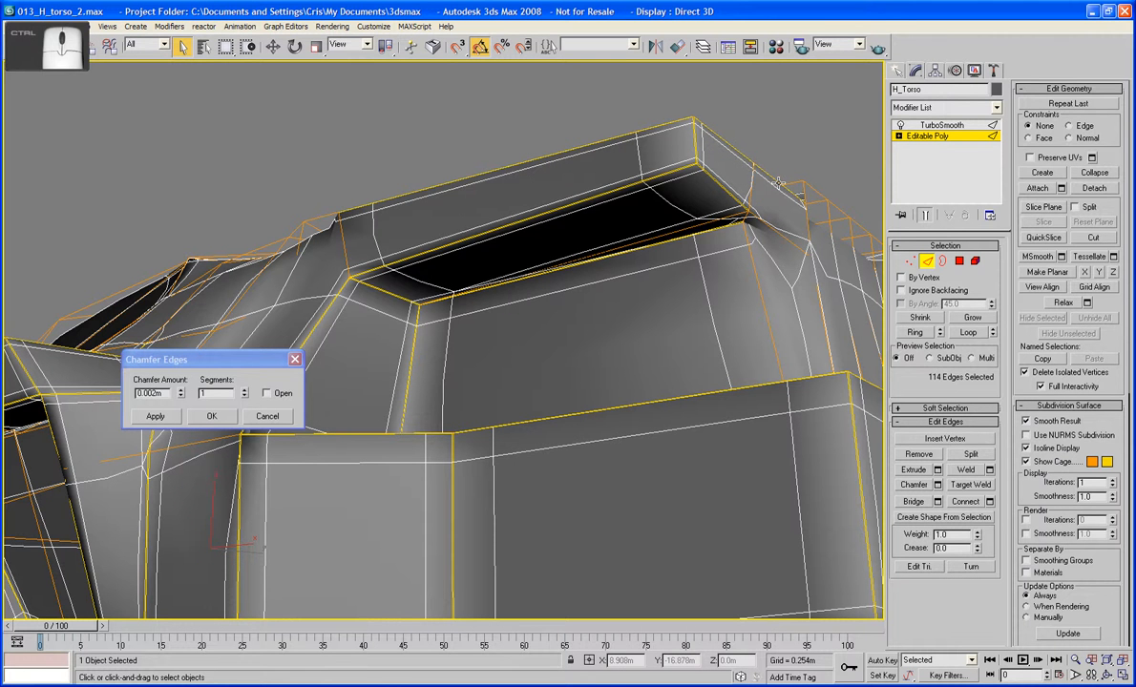
left_click(755, 231, "ctrl")
middle_click_drag(749, 221, 727, 230, "alt")
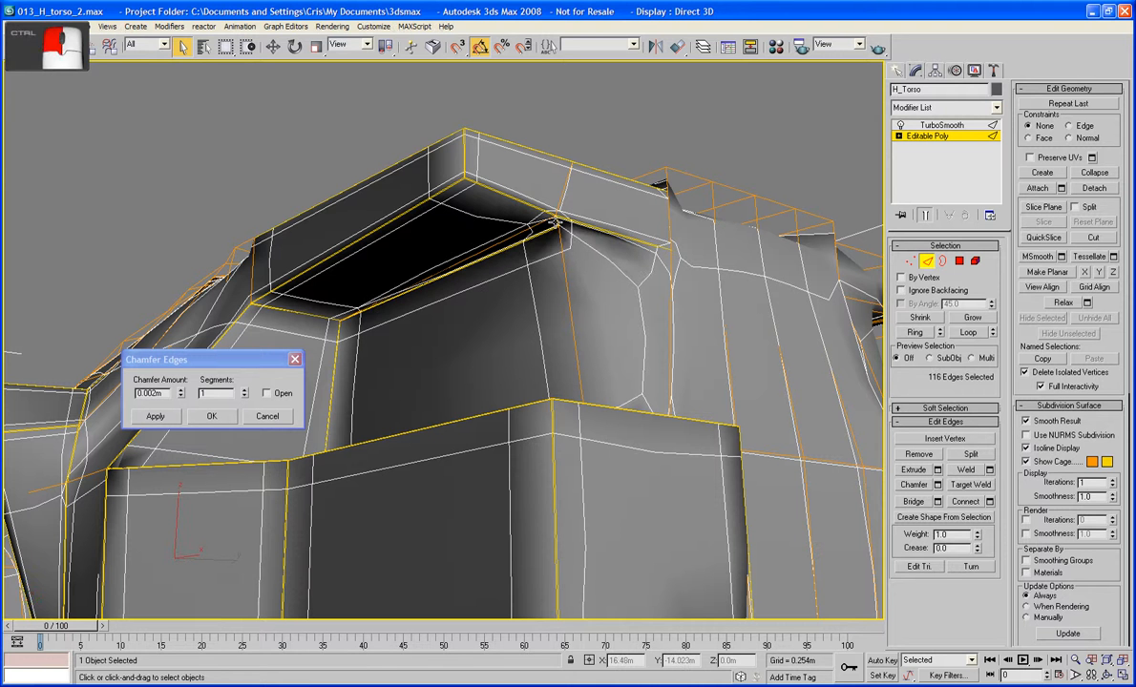
On the unsmoothed cage, add the two closely spaced vertical edges at the side recess's end and the end wall's top edge
left_click(925, 215)
middle_click_drag(673, 257, 674, 263)
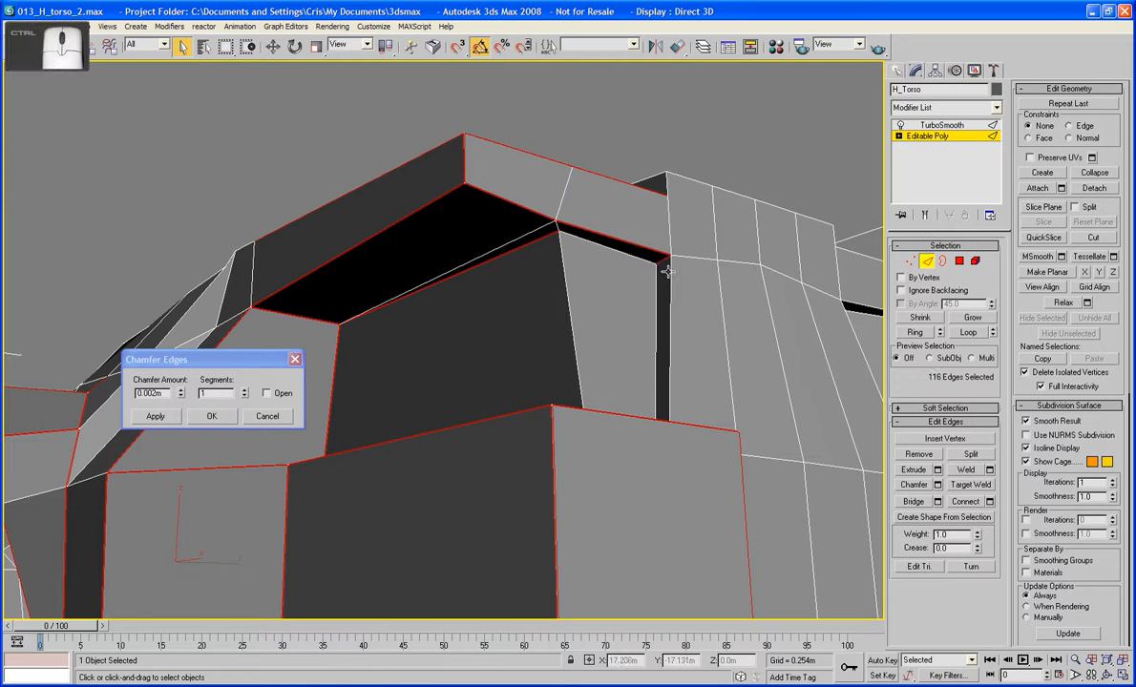
left_click(671, 281, "ctrl")
left_click(657, 287, "ctrl")
left_click(614, 251, "ctrl")
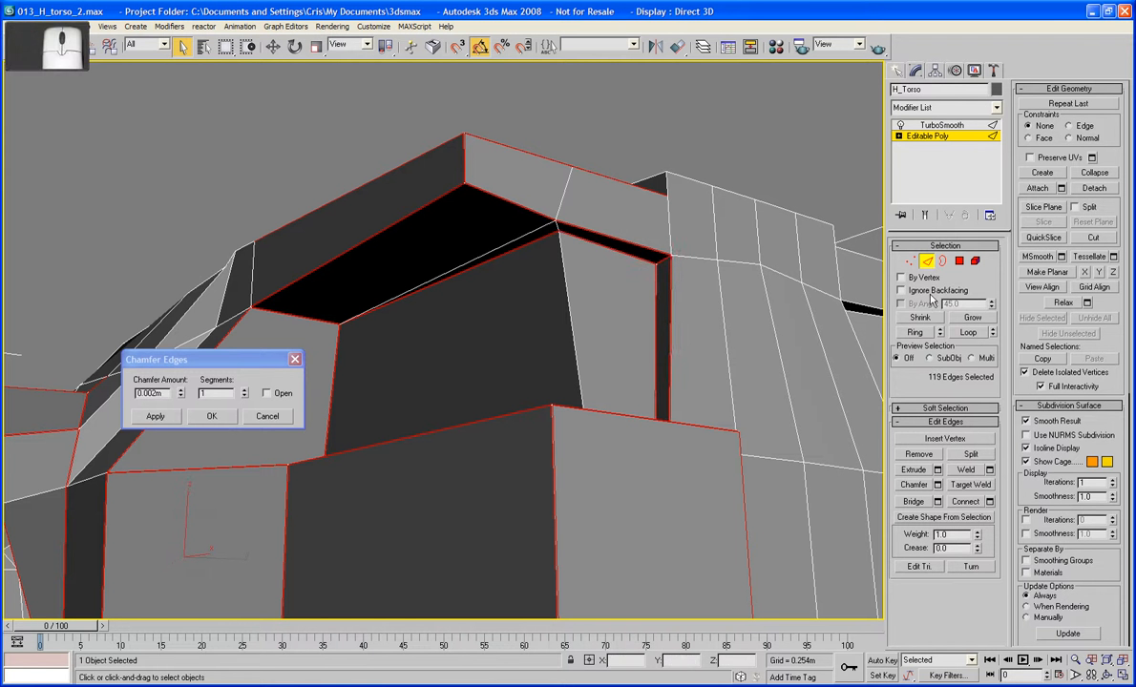
left_click(926, 215)
Add the bottom edges around the side recess's end corner, its vertical inner corner edge and the inner wall's long bottom edge
middle_click_drag(843, 206, 734, 316, "alt")
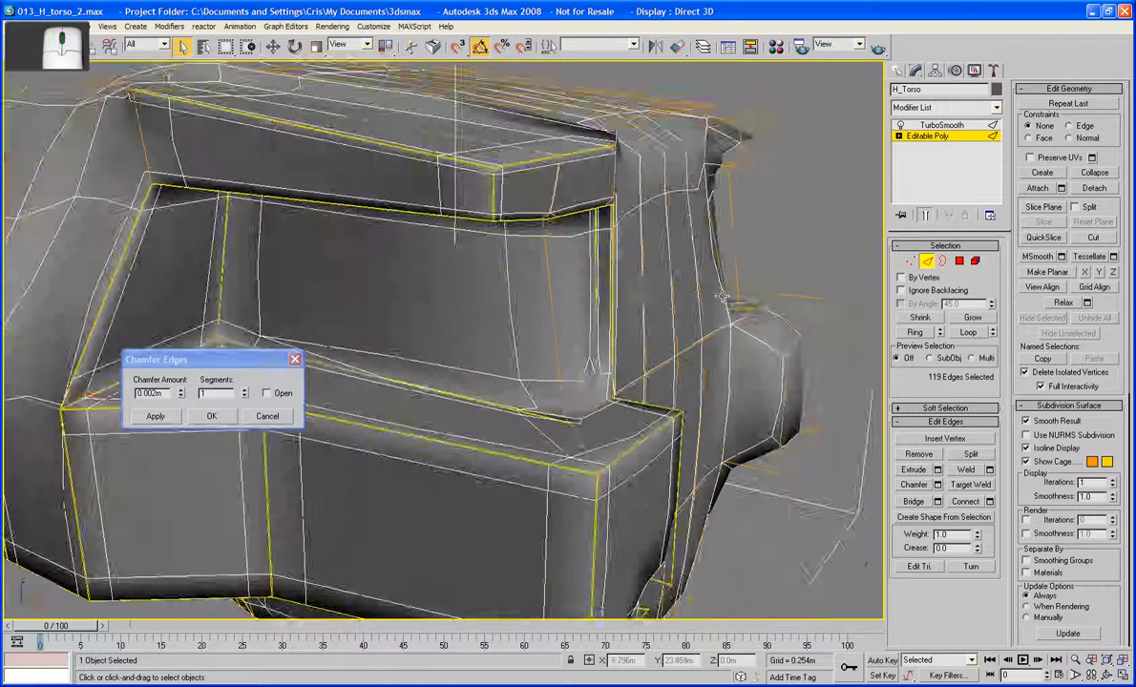
scroll(733, 313, "up", 4)
scroll(734, 313, "down", 3)
left_click(926, 217)
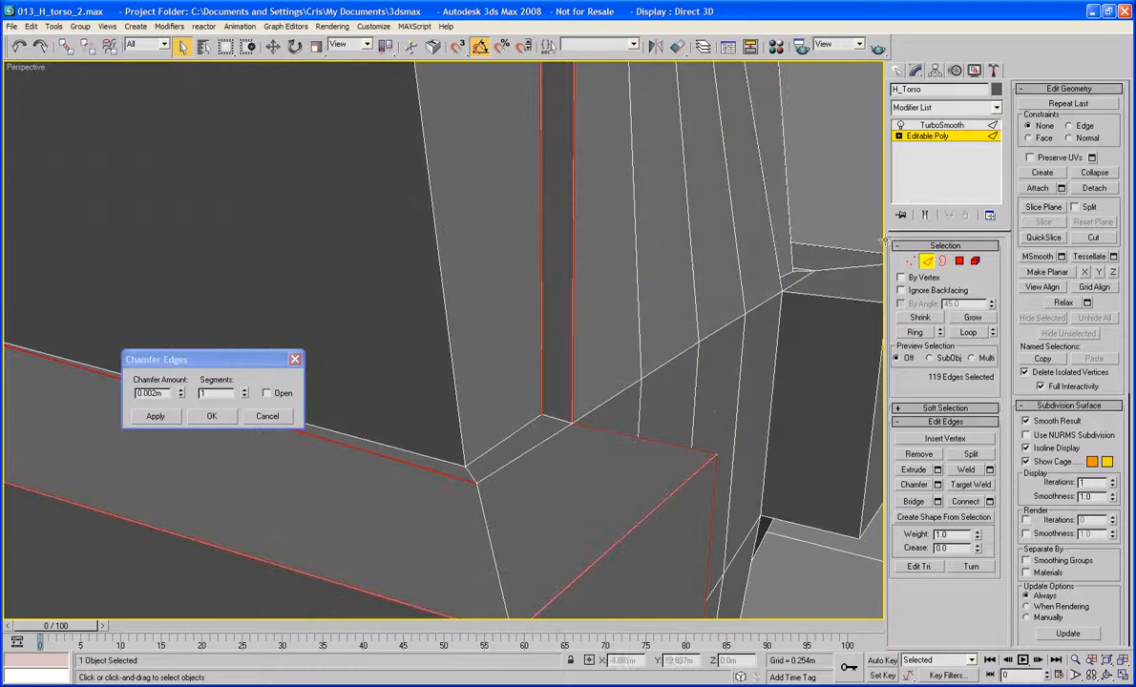
left_click(552, 418, "ctrl")
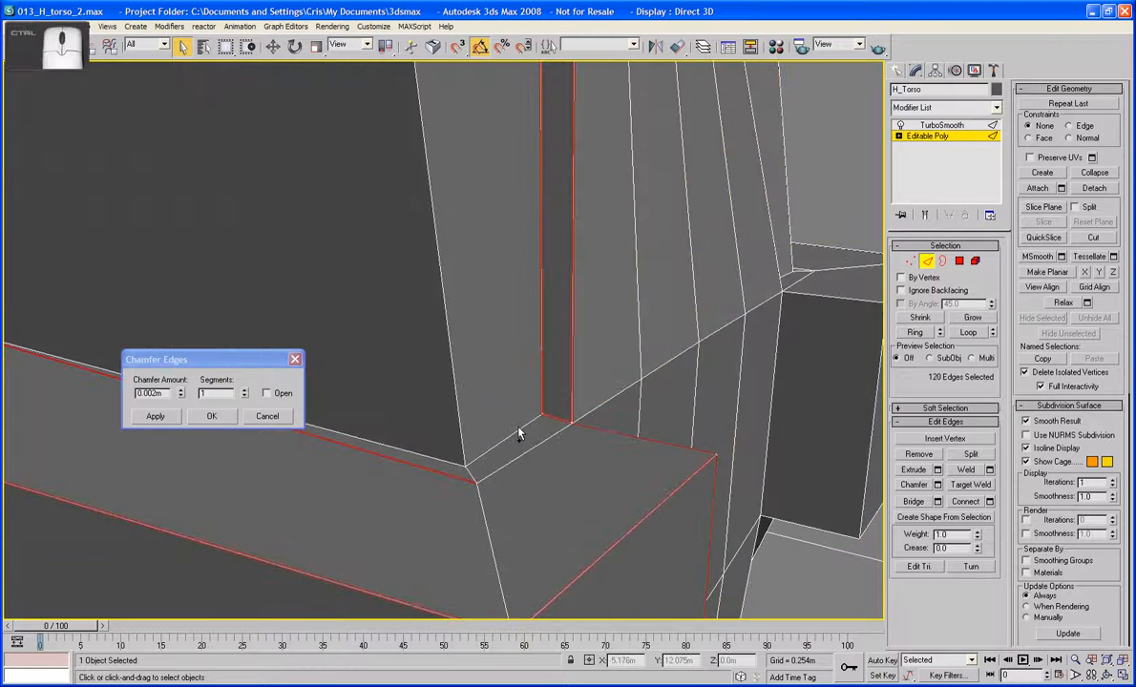
left_click(515, 430, "ctrl")
left_click(456, 394, "ctrl")
left_click(460, 463, "ctrl")
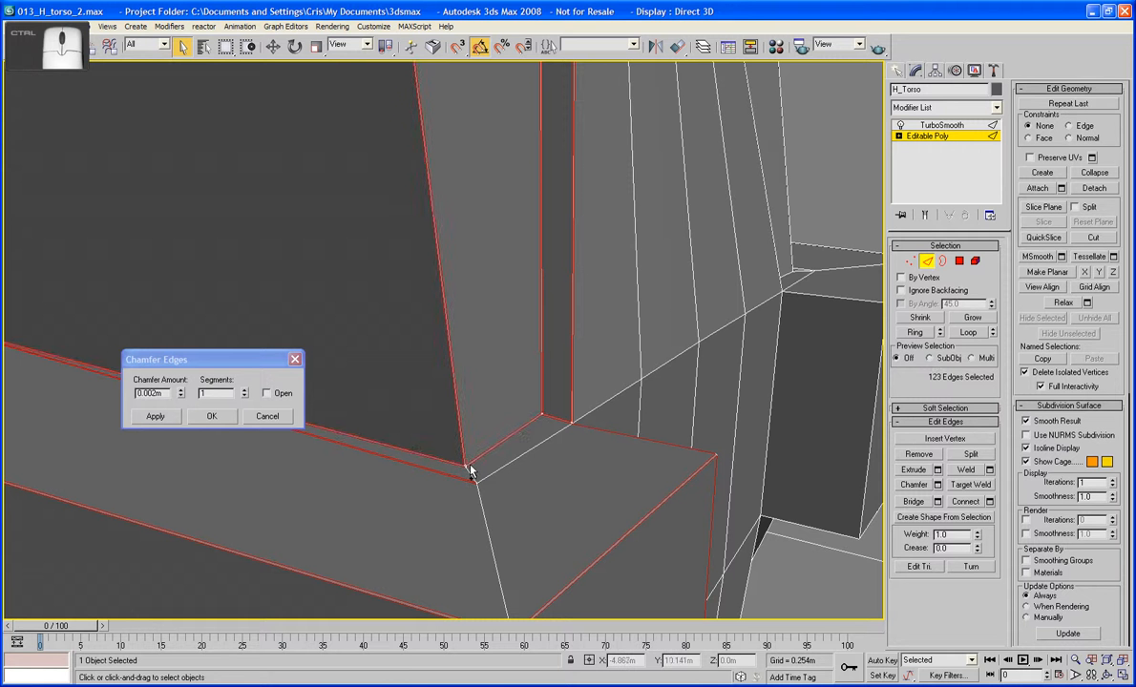
left_click(491, 432, "ctrl")
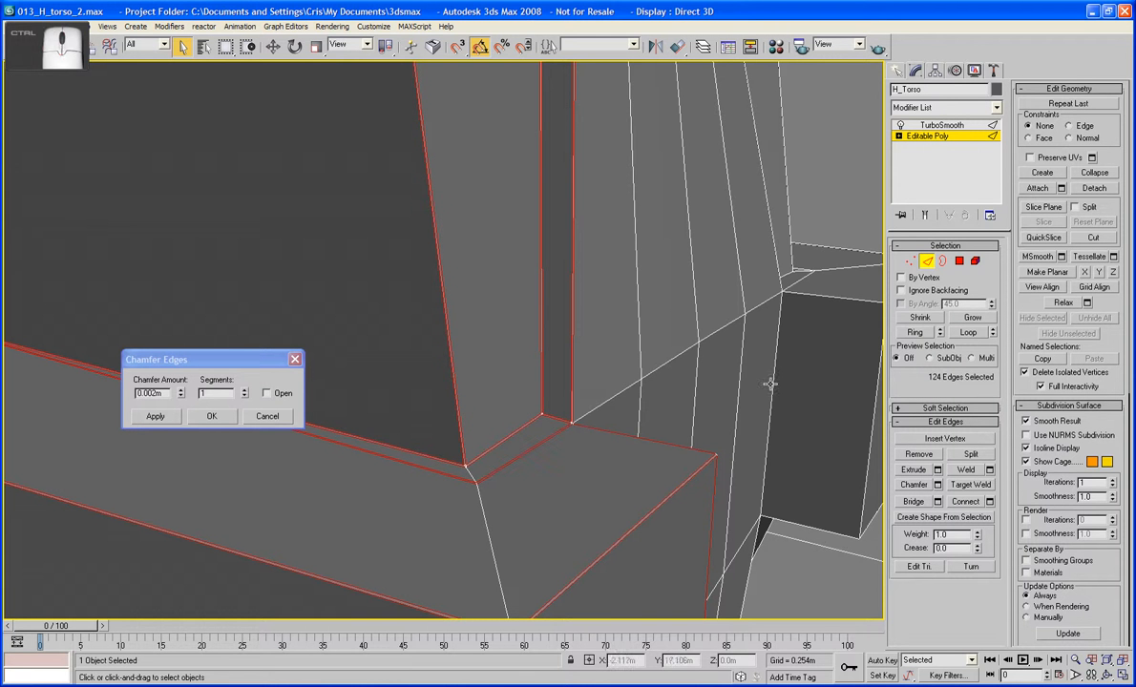
left_click(926, 217)
Add the diagonal edge across the side block's top corner and the tiny edge joining it to the recess's inner corner
middle_click_drag(624, 376, 652, 340)
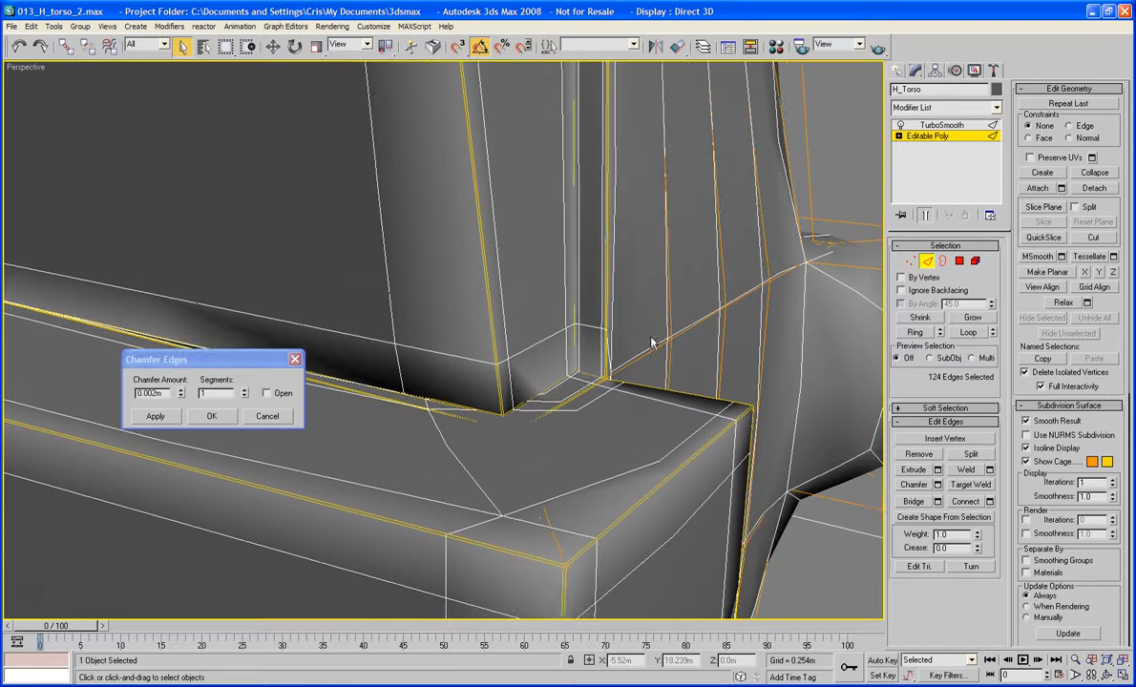
left_click(547, 517, "ctrl")
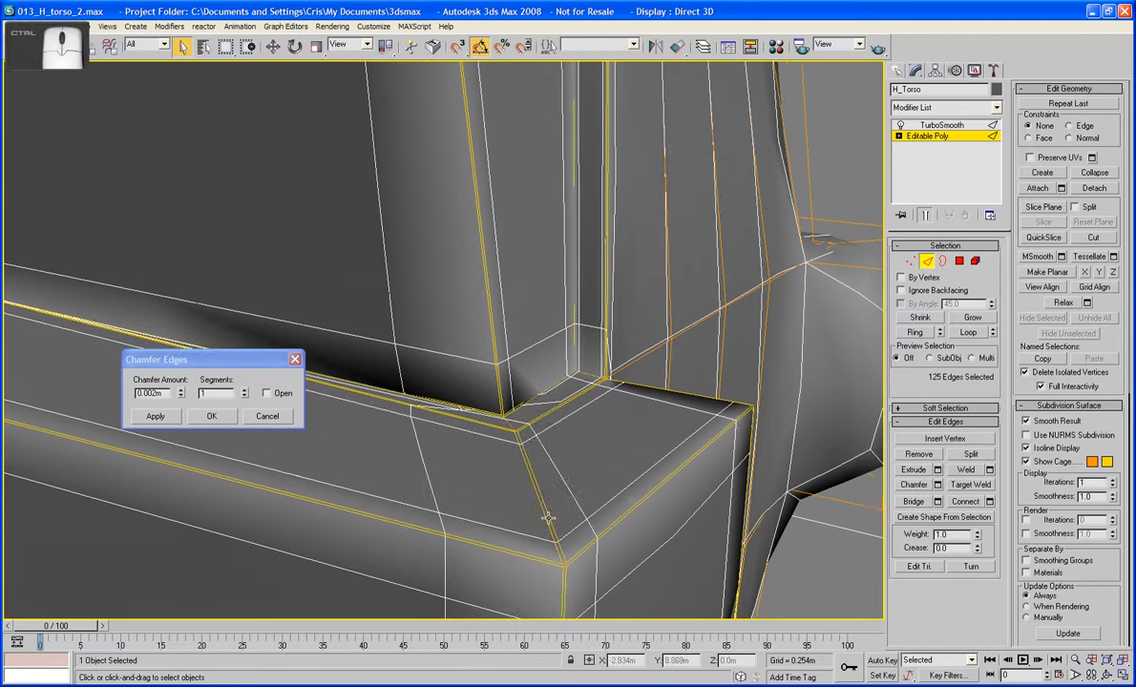
left_click(543, 389, "ctrl")
left_click(924, 216)
scroll(654, 299, "up", 2)
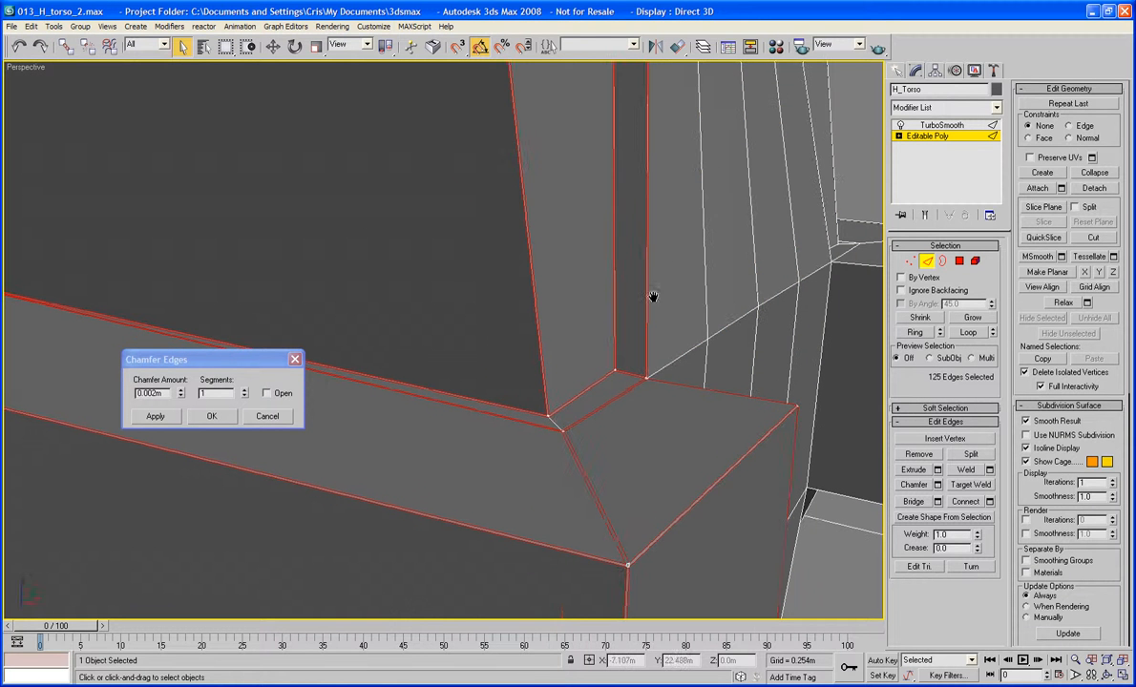
left_click(556, 421, "ctrl")
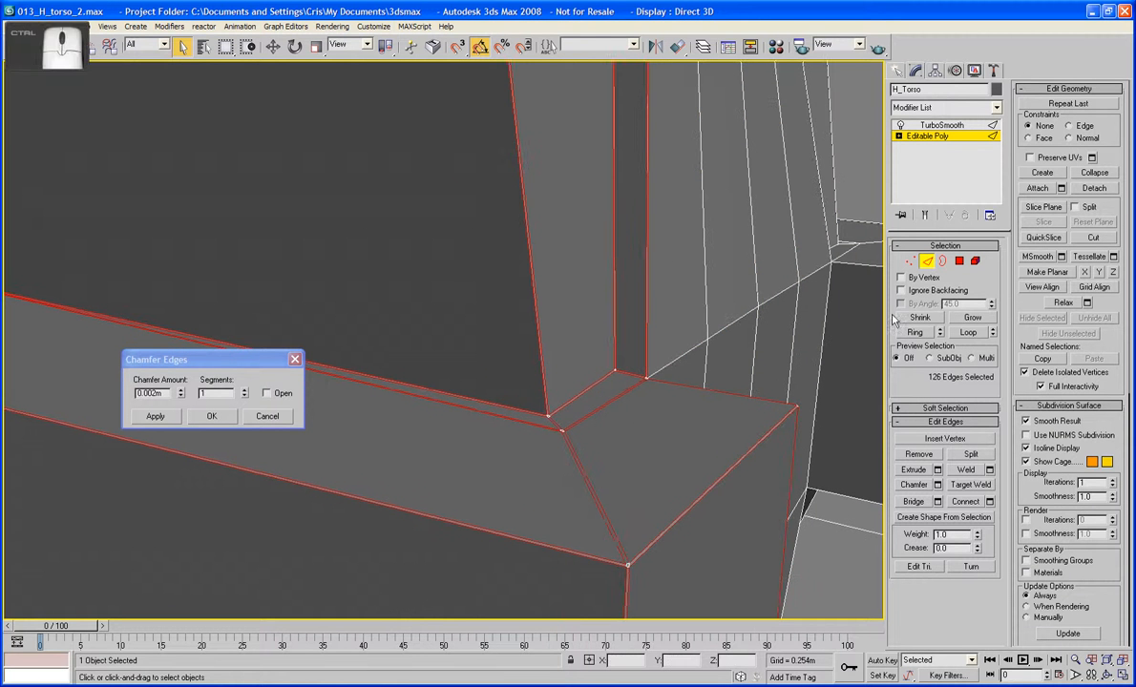
left_click(925, 216)
Add the two end edges of the raised panel on top of the torso and the long edge along its side
scroll(633, 368, "down", 6)
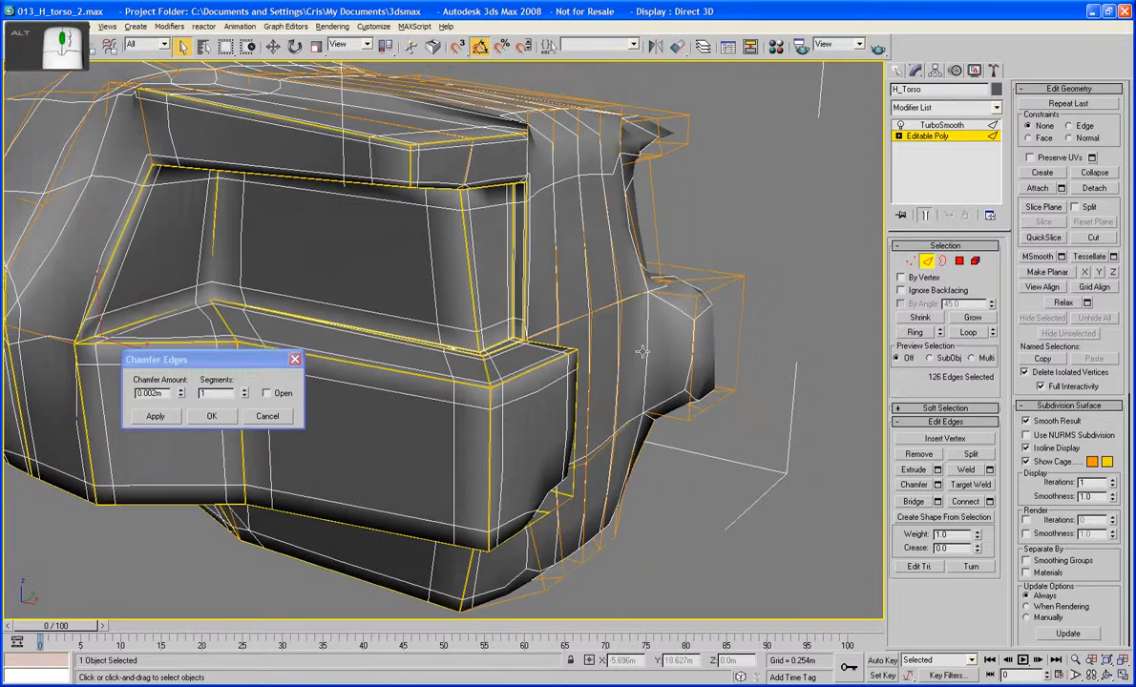
middle_click_drag(632, 369, 638, 485, "alt")
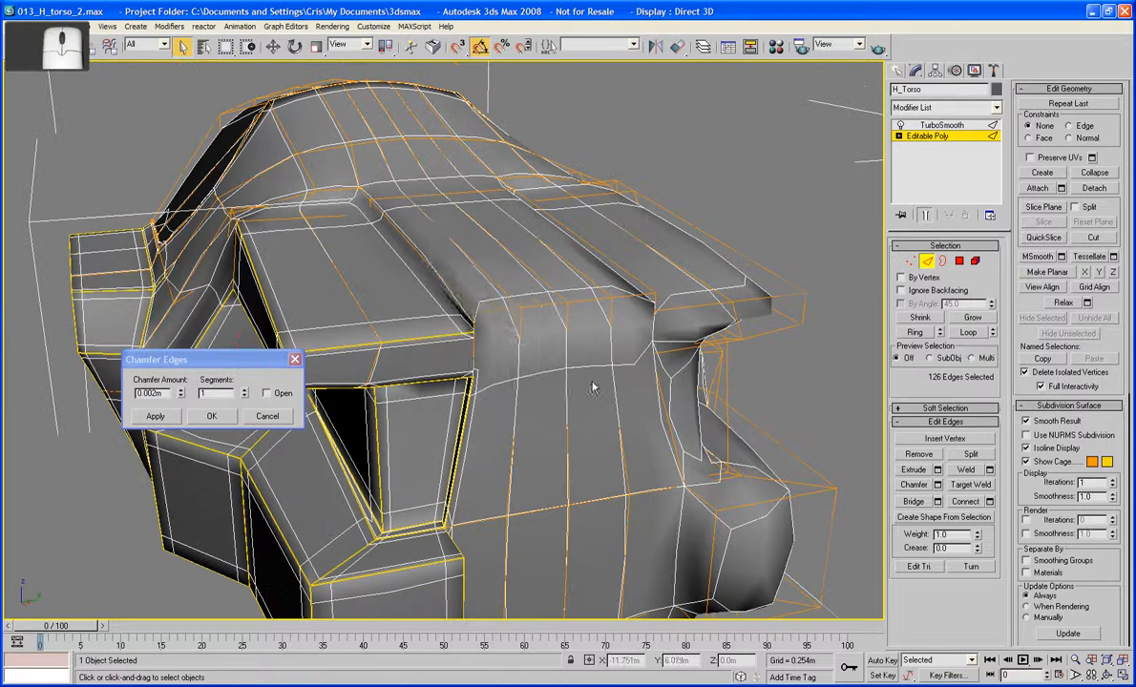
left_click(501, 308, "ctrl")
left_click(539, 304, "ctrl")
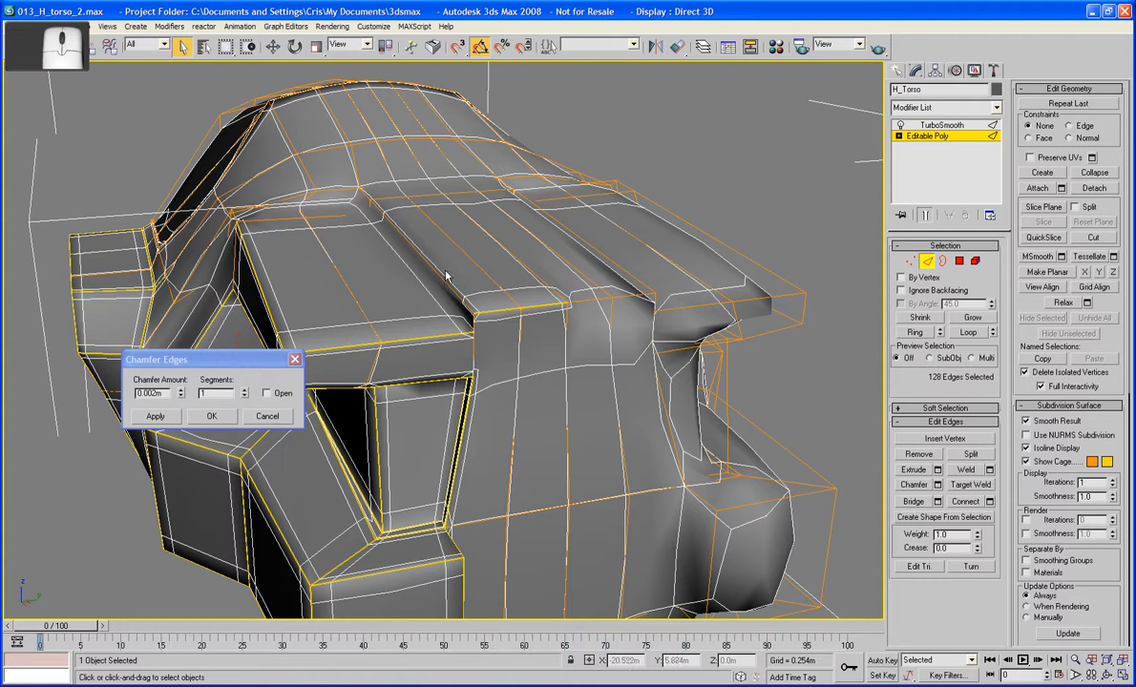
left_click(465, 309, "ctrl")
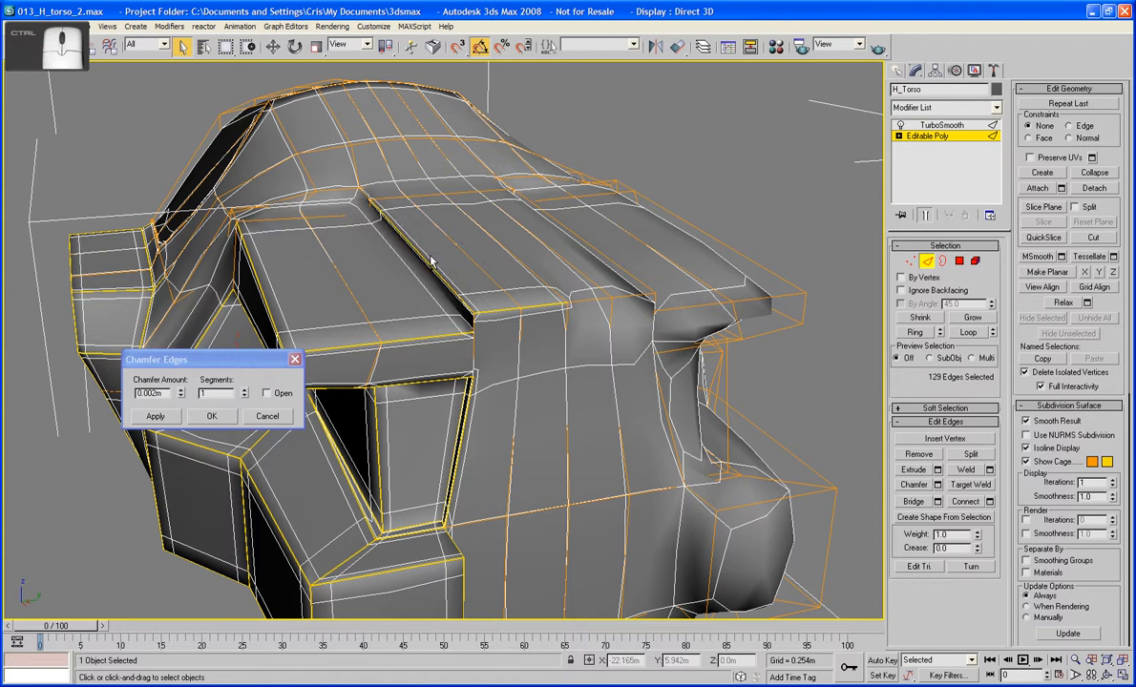
Add the two short edges across the front end of the recessed strip beside the raised top panel
mouse_move(431, 263)
middle_mouse_down("alt")
mouse_move(512, 340)
mouse_move(435, 282)
middle_mouse_up("alt")
left_click(436, 287, "ctrl")
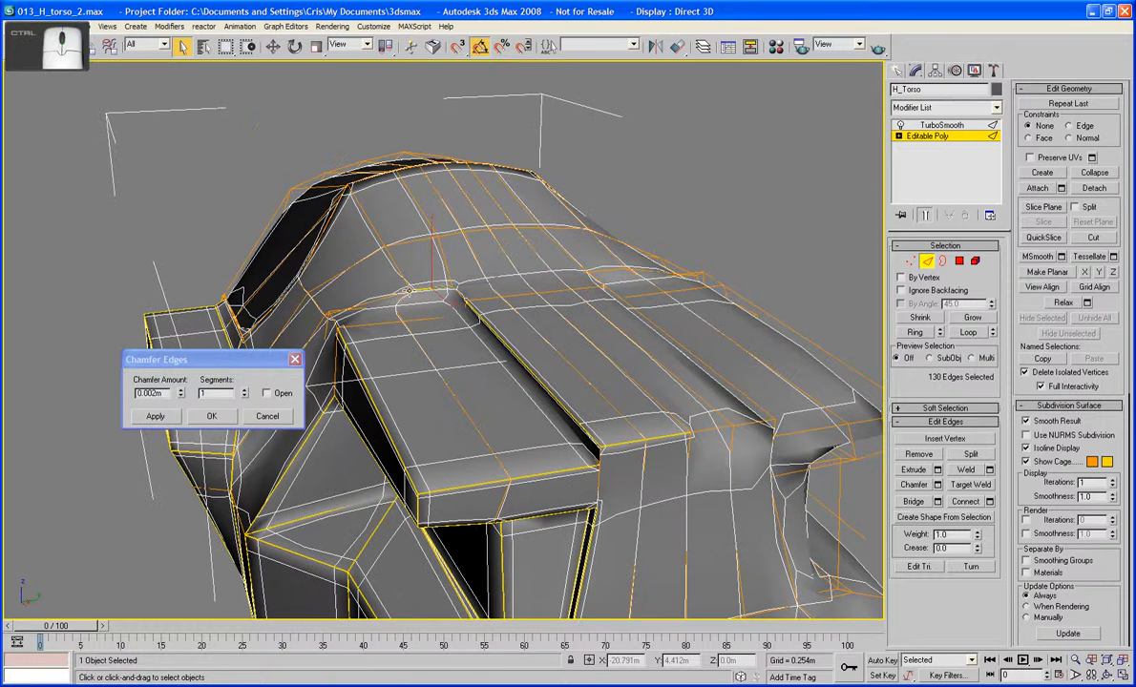
left_click(387, 296, "ctrl")
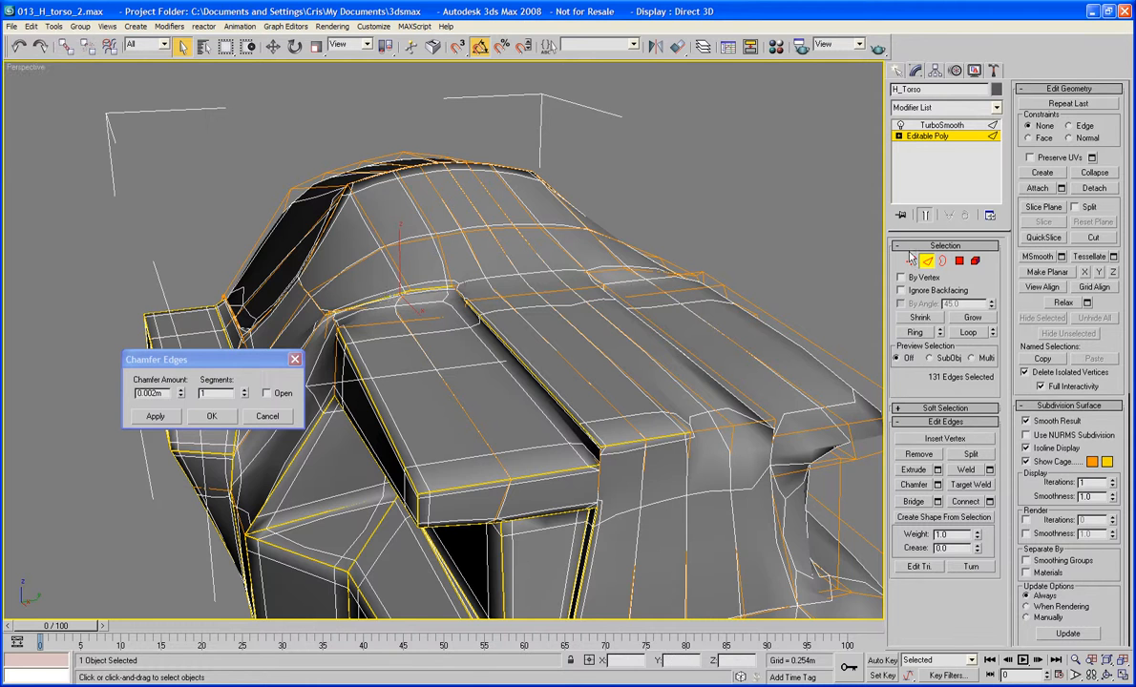
Add the chain of edges running from the strip's outer front corner down the hull to the side block
middle_click_drag(612, 362, 528, 353, "alt")
left_click(524, 315, "ctrl")
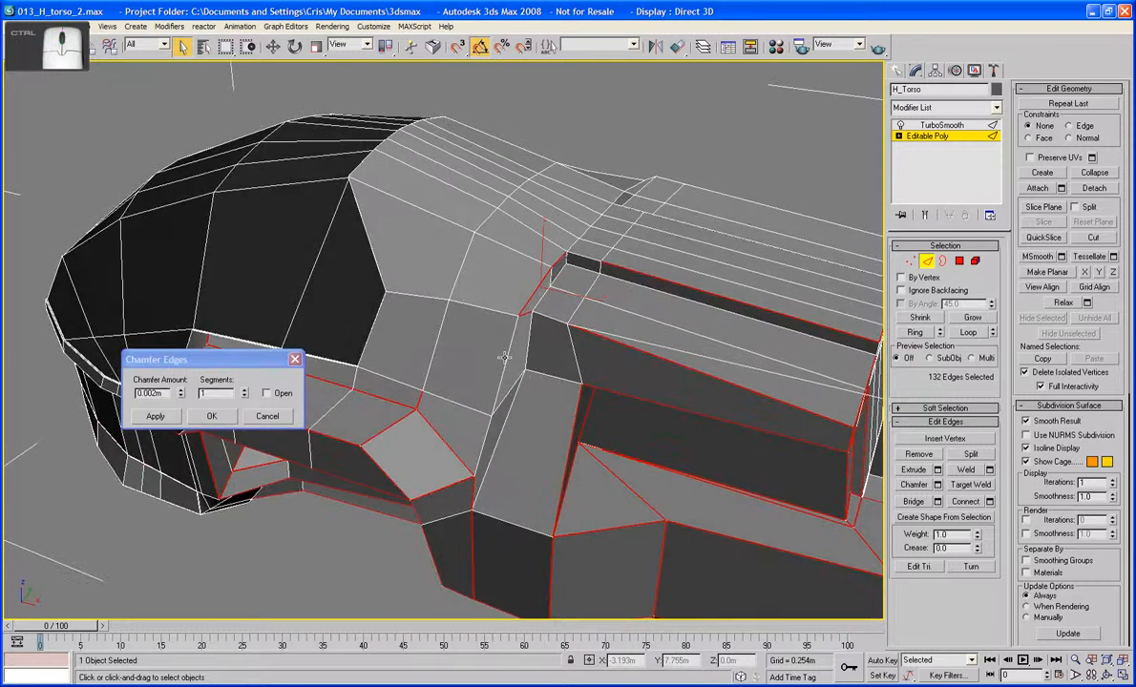
left_click(504, 357, "ctrl")
left_click(484, 437, "ctrl")
mouse_move(867, 210)
middle_mouse_down("alt")
mouse_move(716, 267)
mouse_move(591, 296)
middle_mouse_up("alt")
middle_click_drag(667, 309, 594, 398, "alt")
left_click(614, 341, "ctrl")
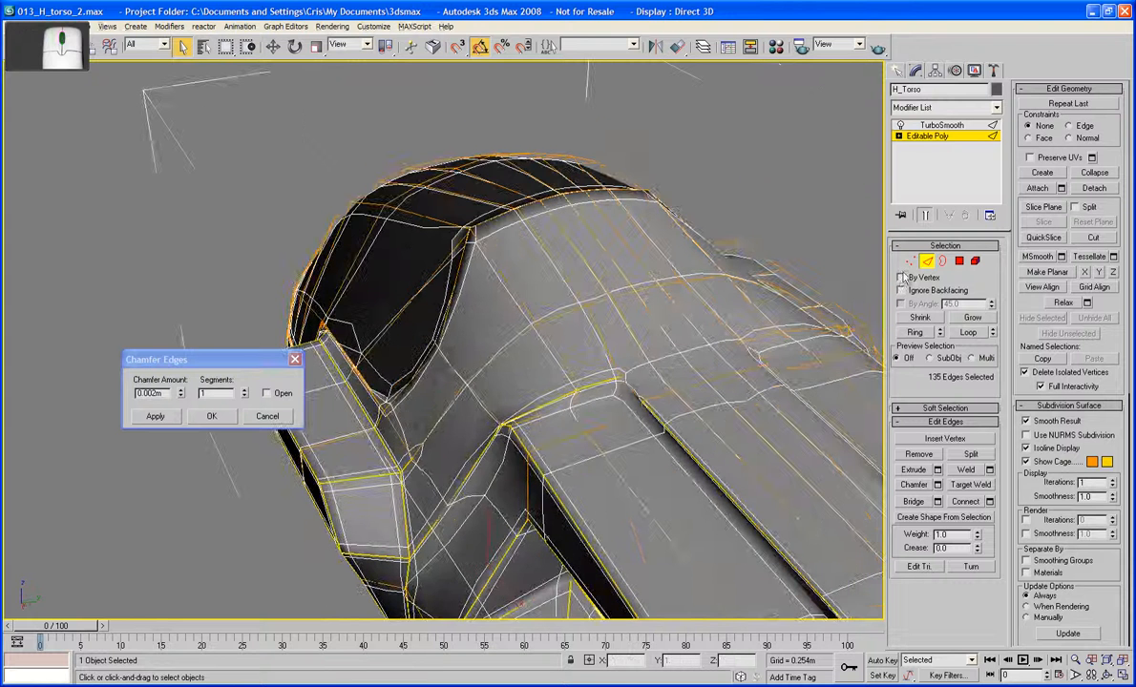
On the unsmoothed cage, add the small edge at the groove's front corner and the edge running forward from it over the hull
left_click(924, 216)
middle_click_drag(717, 327, 669, 324)
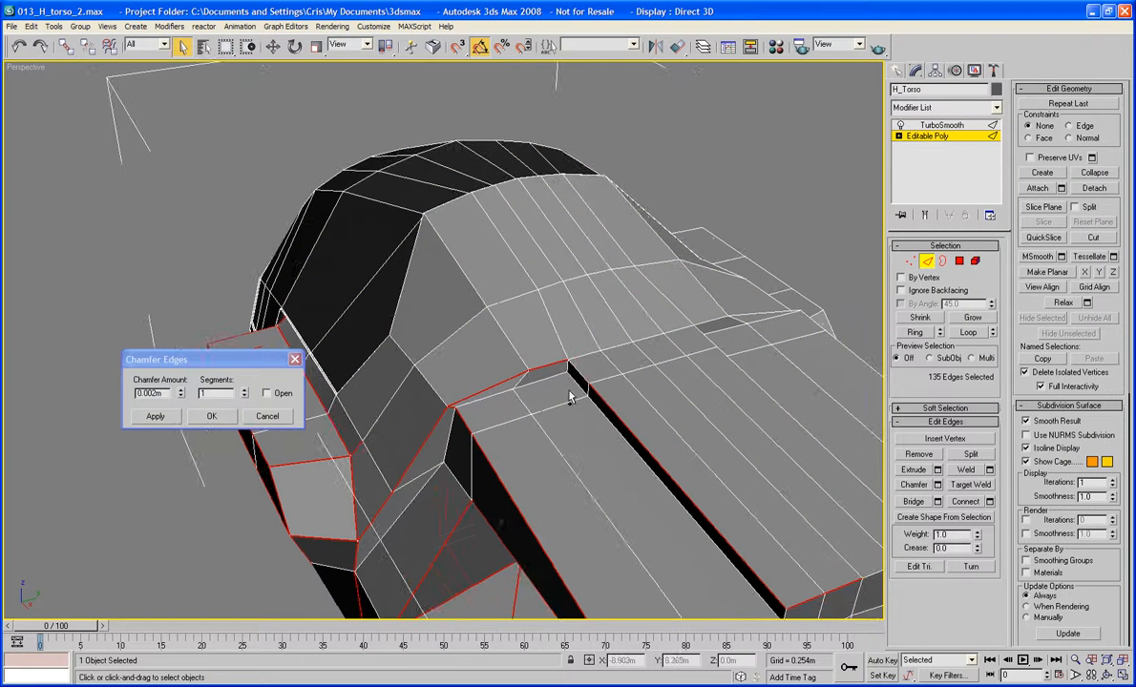
left_click(583, 375, "ctrl")
left_click(561, 328, "ctrl")
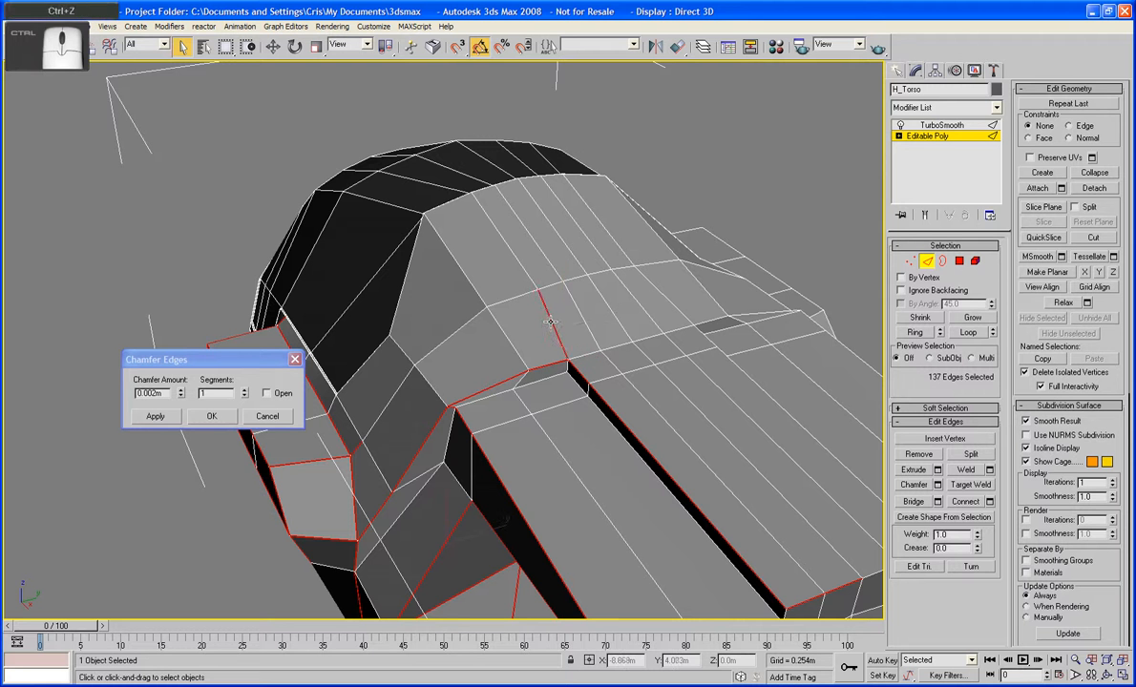
left_click(925, 217)
With the smoothed result shown, add the vertical and bottom edges around the groove's front corner
middle_click_drag(602, 322, 601, 366, "alt")
key("F4")
scroll(680, 324, "down", 3)
scroll(675, 332, "up", 5)
left_click(618, 338, "ctrl")
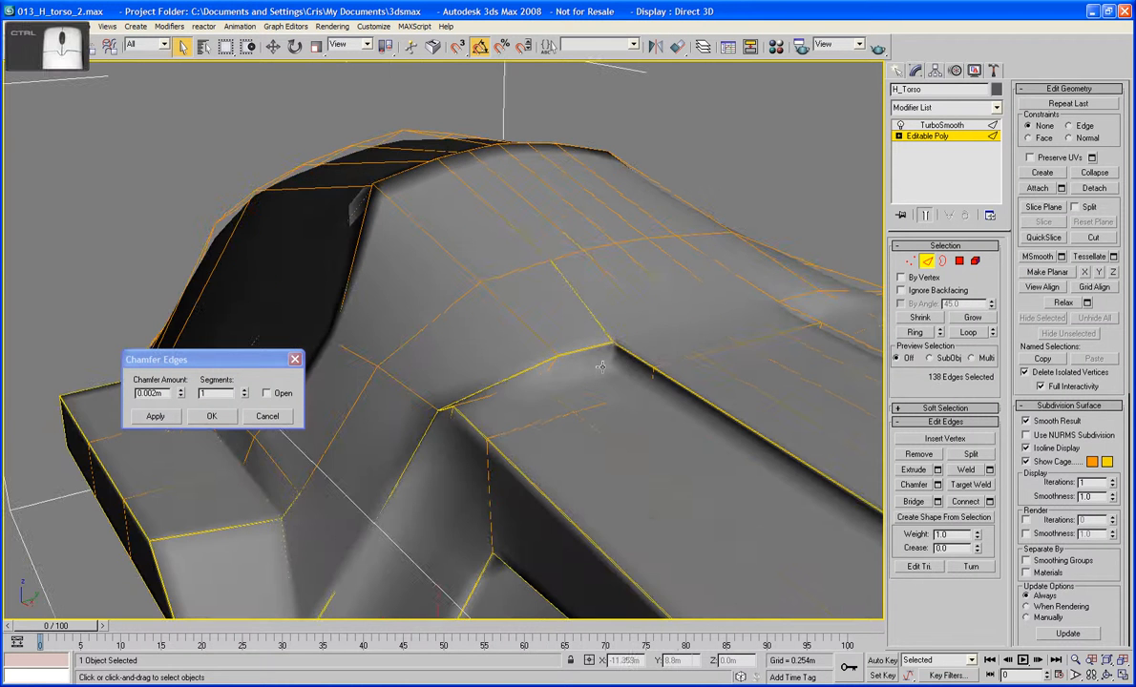
left_click(596, 366, "ctrl")
left_click(619, 369, "ctrl")
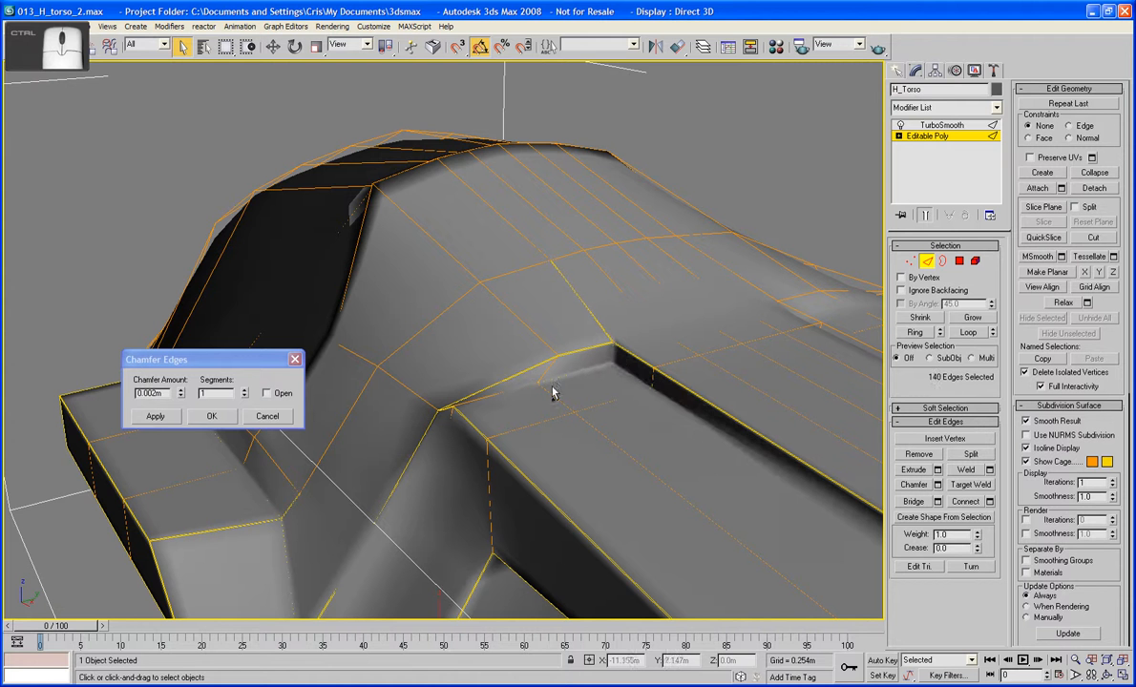
Add the remaining bottom edge of the strip's front step and the bottom edge along the groove wall
left_click(535, 385, "ctrl")
middle_click_drag(535, 386, 482, 387, "alt")
left_click(660, 398, "ctrl")
left_click(552, 406, "ctrl")
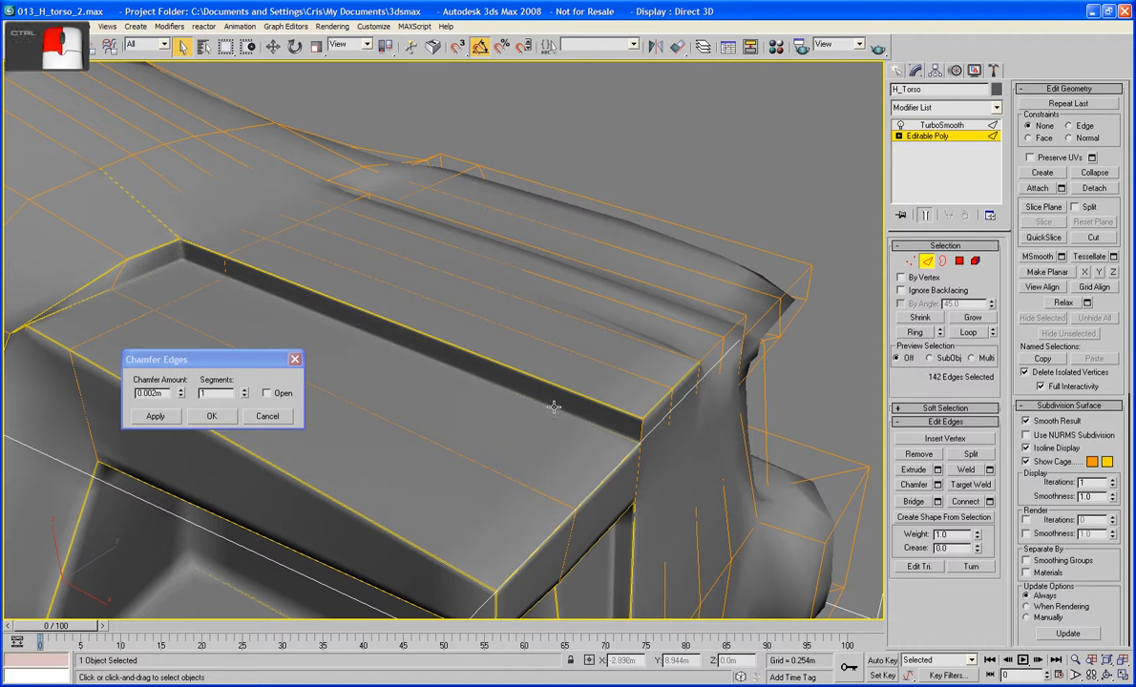
Add the bottom edge of the side block's rear end face near its inner corner
scroll(580, 416, "down", 10)
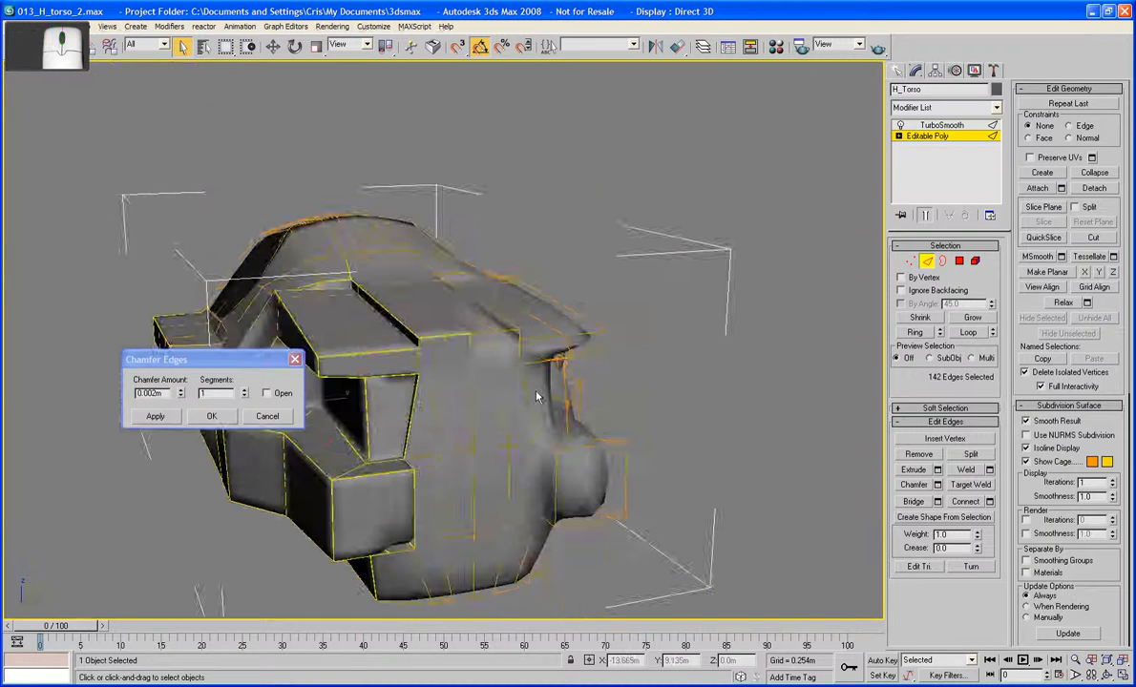
middle_click_drag(536, 409, 652, 404, "alt")
scroll(515, 388, "up", 5)
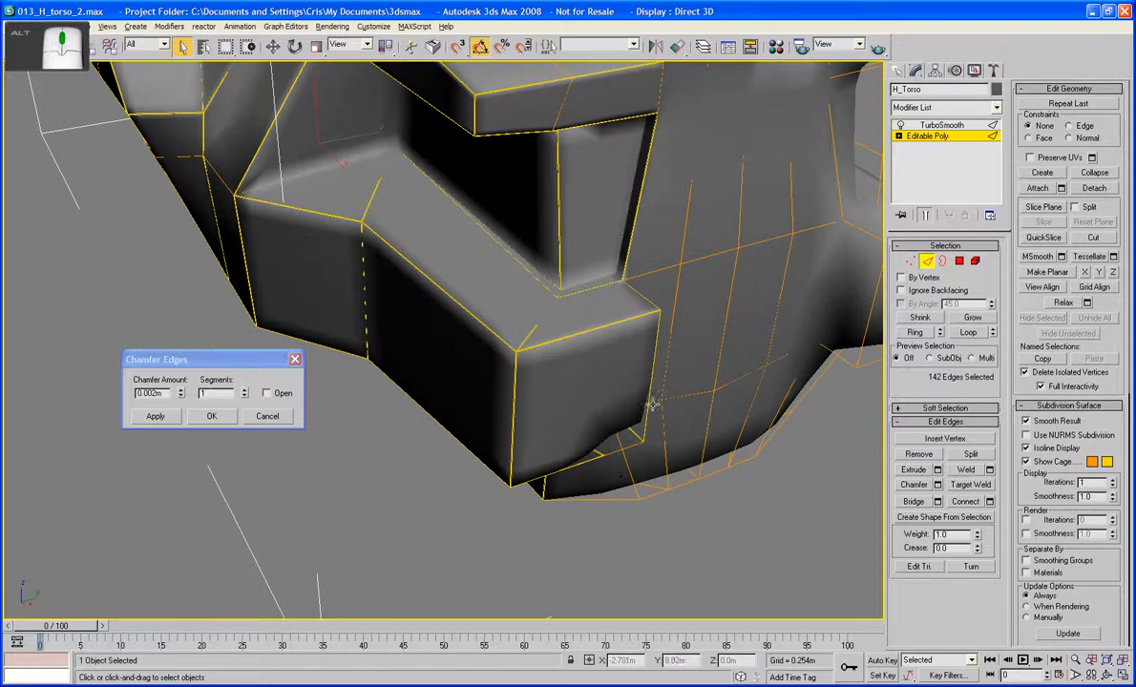
left_click(618, 451, "ctrl")
middle_click_drag(650, 462, 470, 375, "alt")
scroll(630, 383, "up", 5)
key("F3")
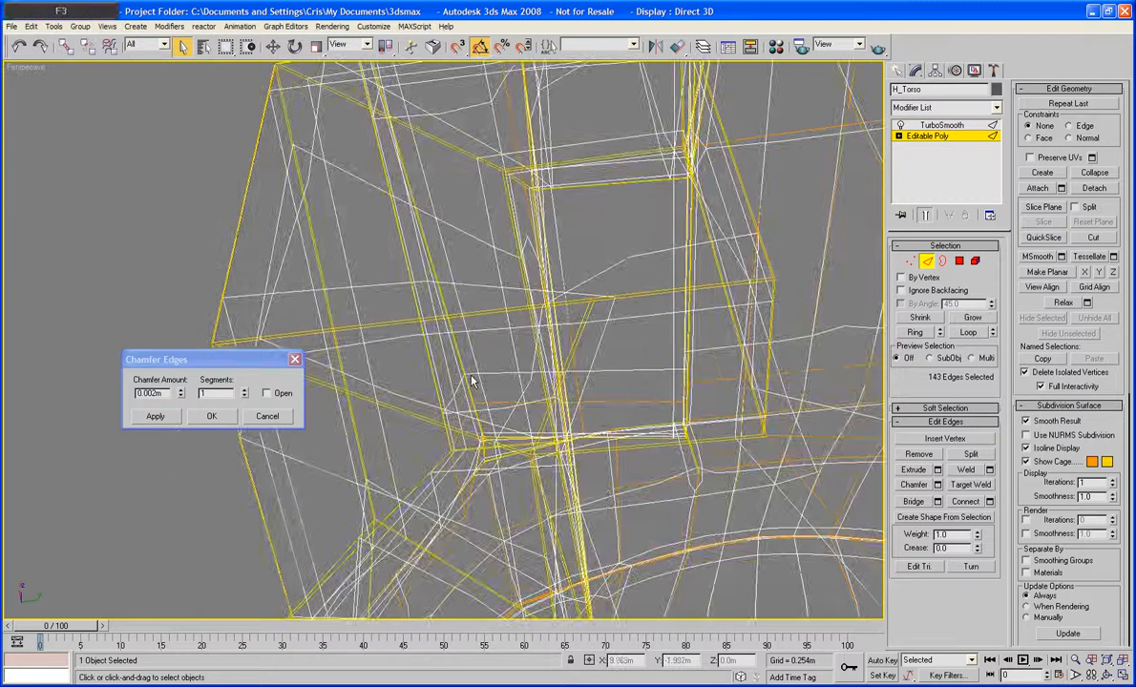
key("F3")
middle_click_drag(621, 495, 533, 430)
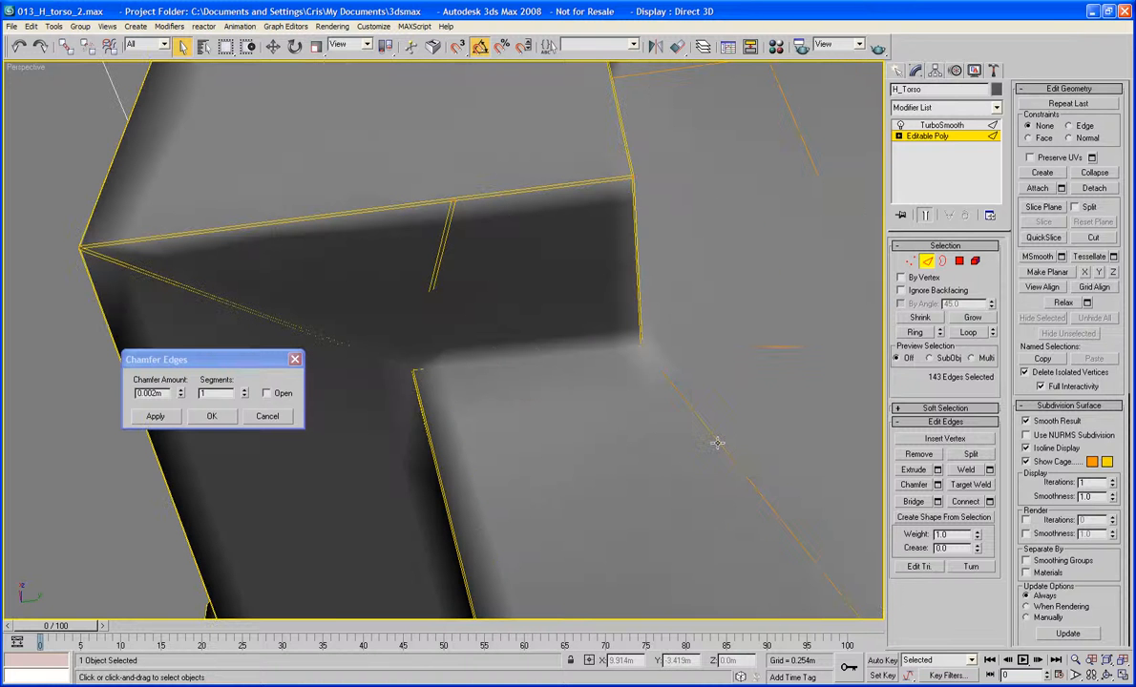
Add the edge just beneath the side block and the two neighbouring edges along the rear hull's bottom rim
scroll(717, 444, "down", 5)
middle_click_drag(712, 439, 591, 588, "alt")
left_click(547, 465, "ctrl")
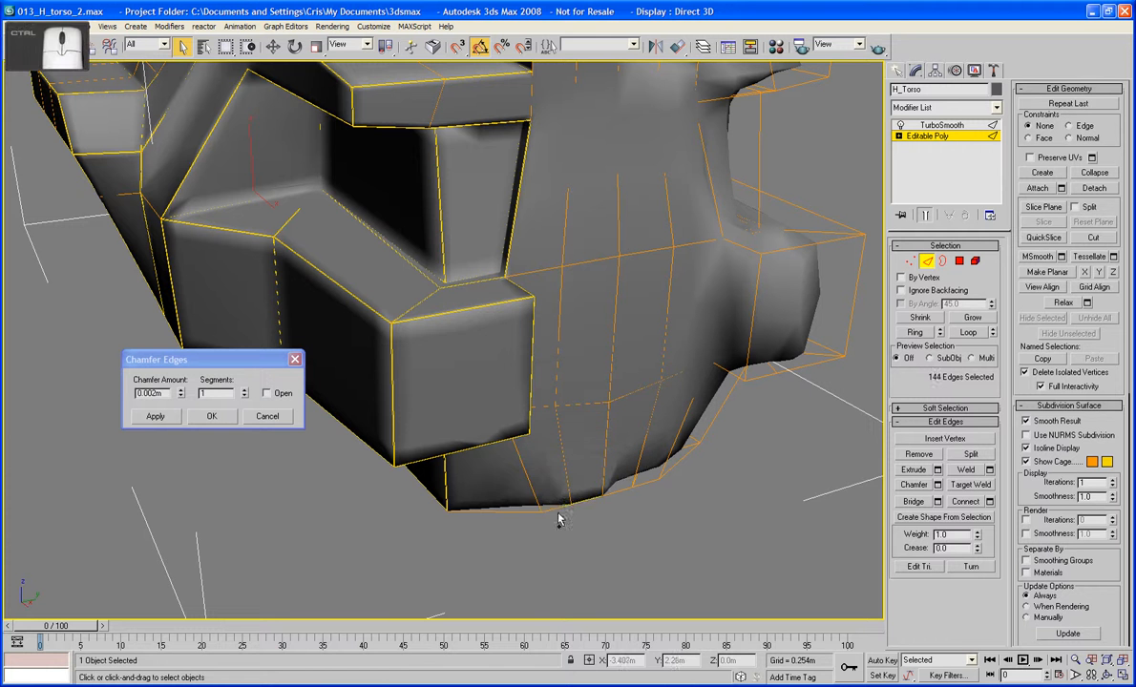
left_click(555, 511, "ctrl")
left_click(522, 511, "ctrl")
Add the three consecutive edges down the front corner of the lower block on the torso's underside
middle_click_drag(521, 511, 610, 444, "alt")
middle_click_drag(289, 464, 449, 420)
scroll(449, 420, "up", 3)
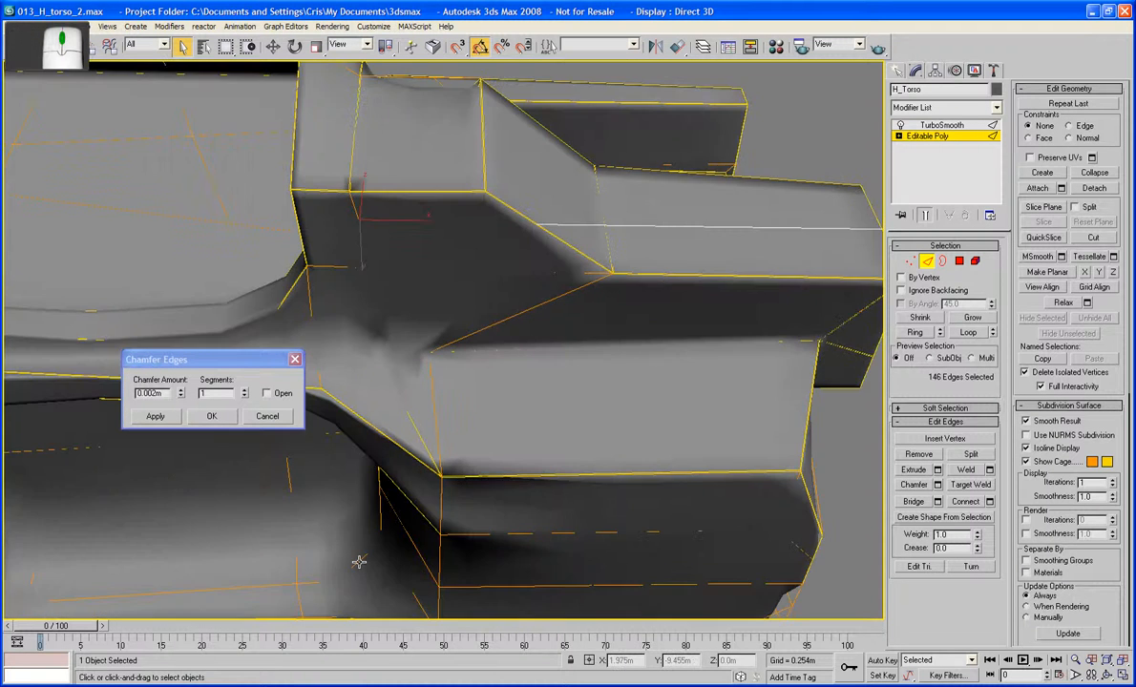
middle_click_drag(358, 558, 424, 510)
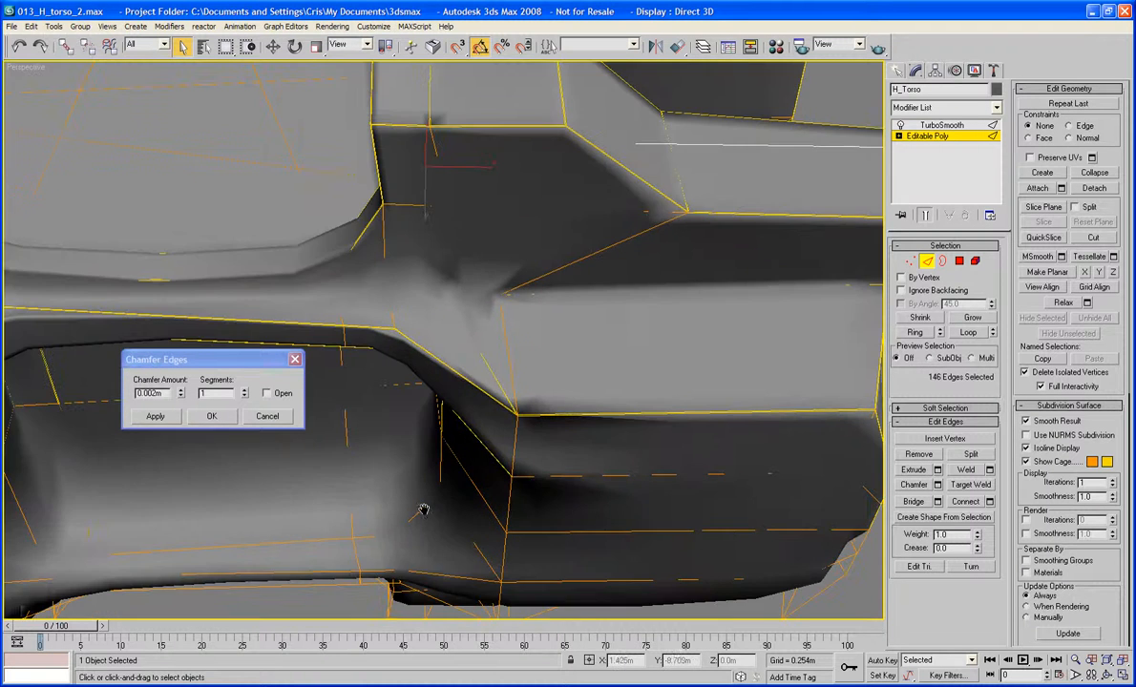
left_click(512, 460, "ctrl")
left_click(510, 495, "ctrl")
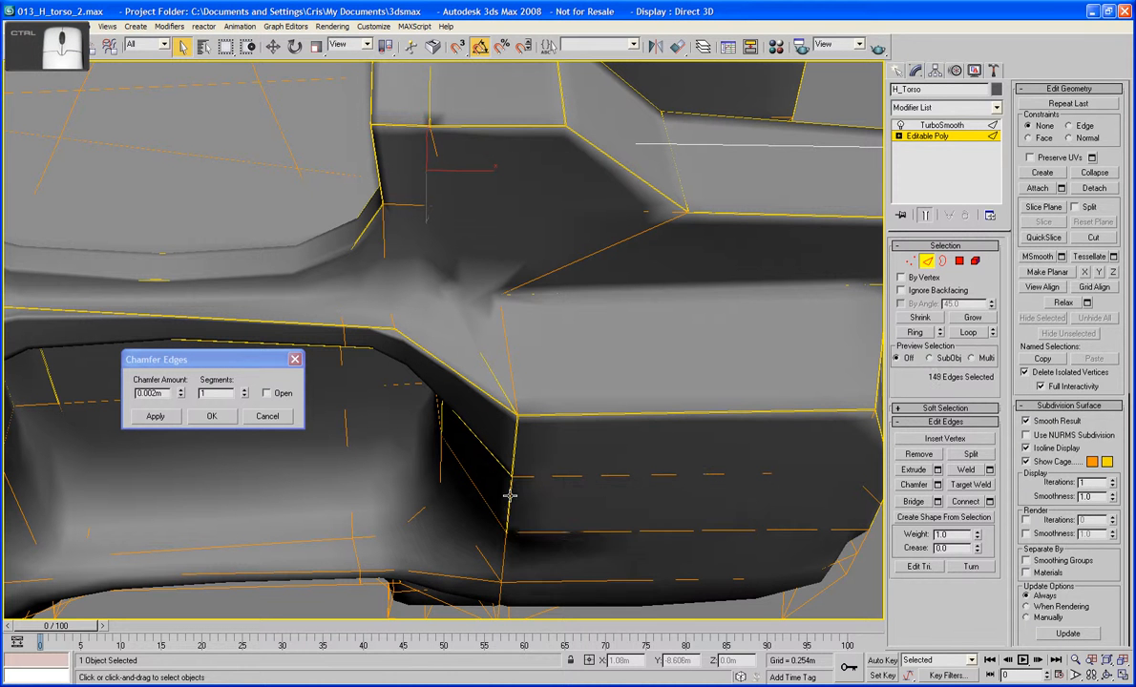
left_click(504, 552, "ctrl")
On the unsmoothed cage, add the short vertical edge at the rear corner between the raised top panel and the strip
scroll(505, 555, "down", 5)
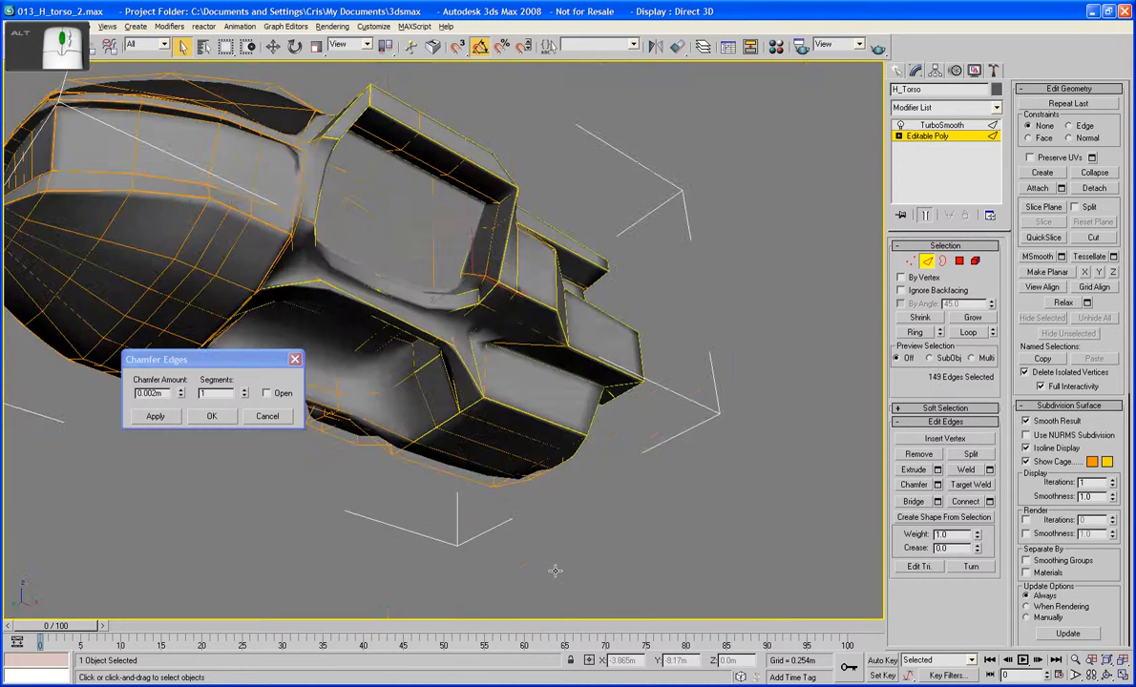
middle_click_drag(556, 568, 616, 522, "alt")
scroll(618, 523, "up", 3)
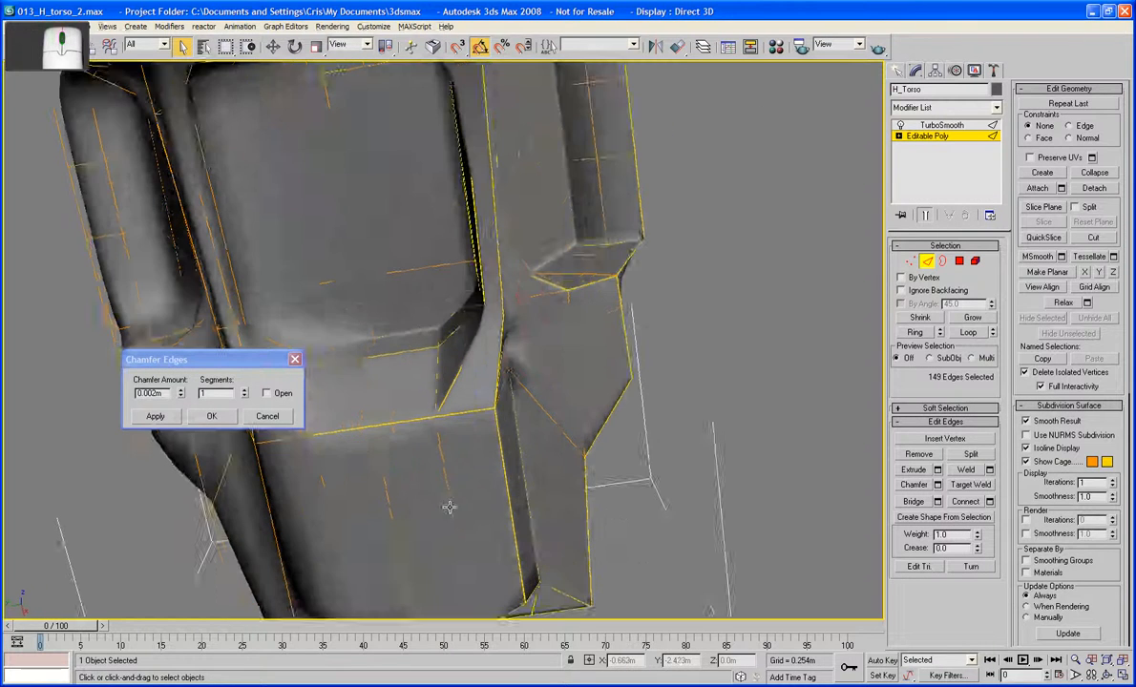
middle_click_drag(452, 508, 466, 535, "alt")
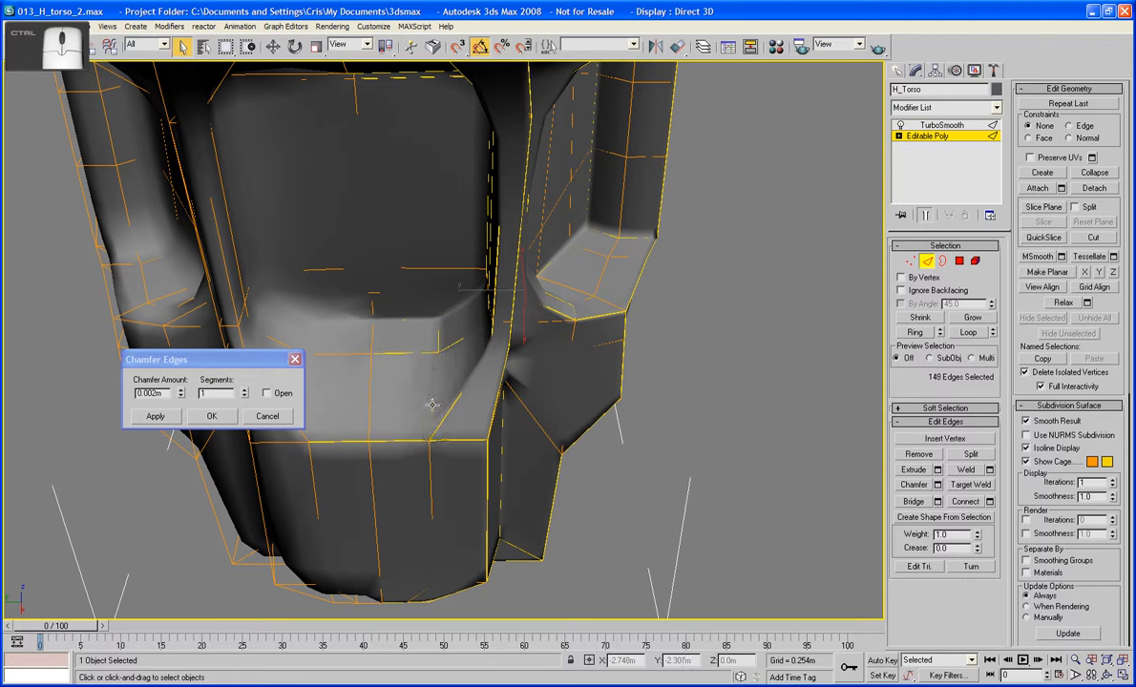
left_click(924, 216)
key("F4")
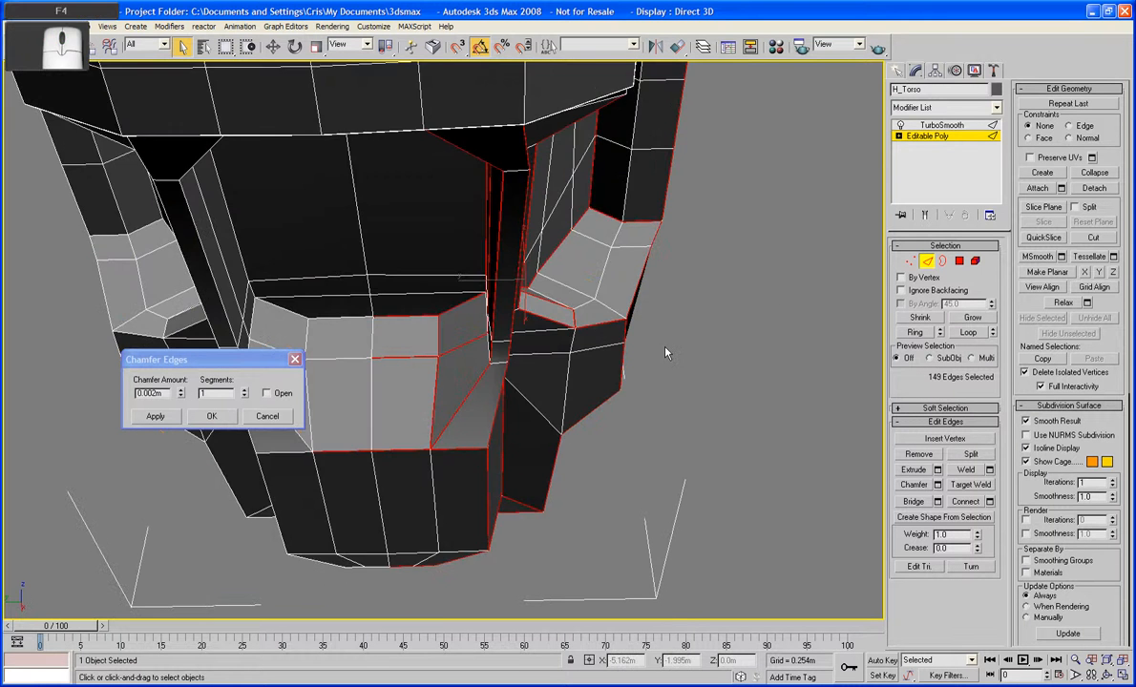
middle_click_drag(576, 384, 448, 417, "alt")
scroll(499, 385, "up", 3)
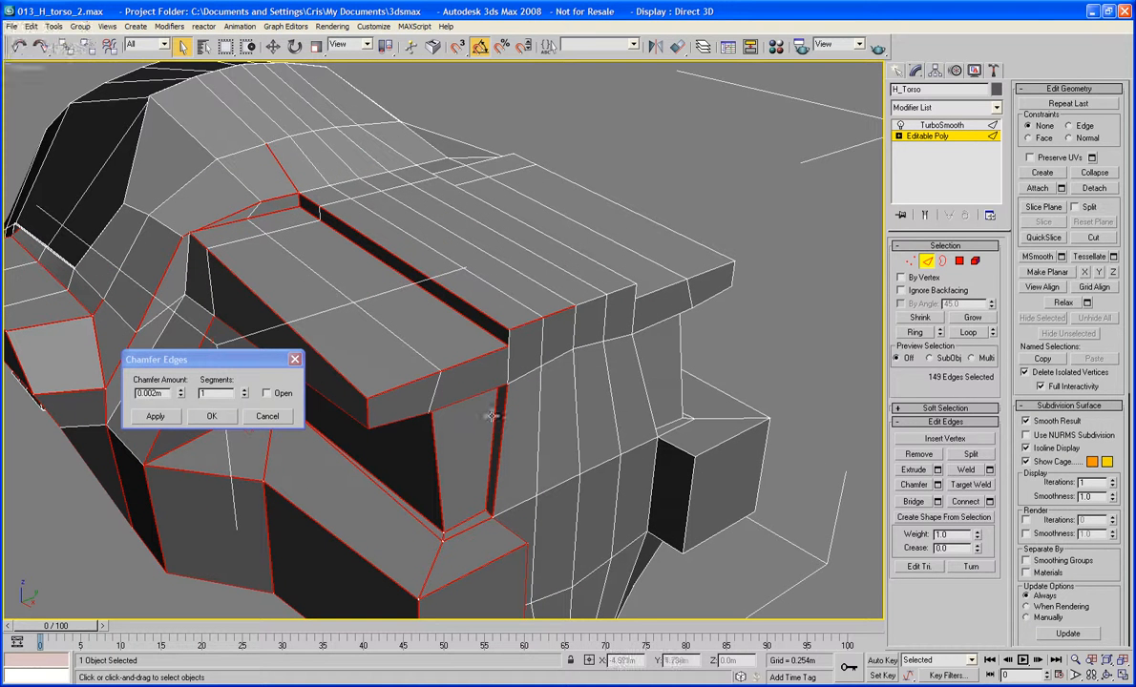
left_click(509, 338, "ctrl")
Check the selected edges on the smoothed torso and chamfer them by 0.002 m with 1 segment
left_click(926, 216)
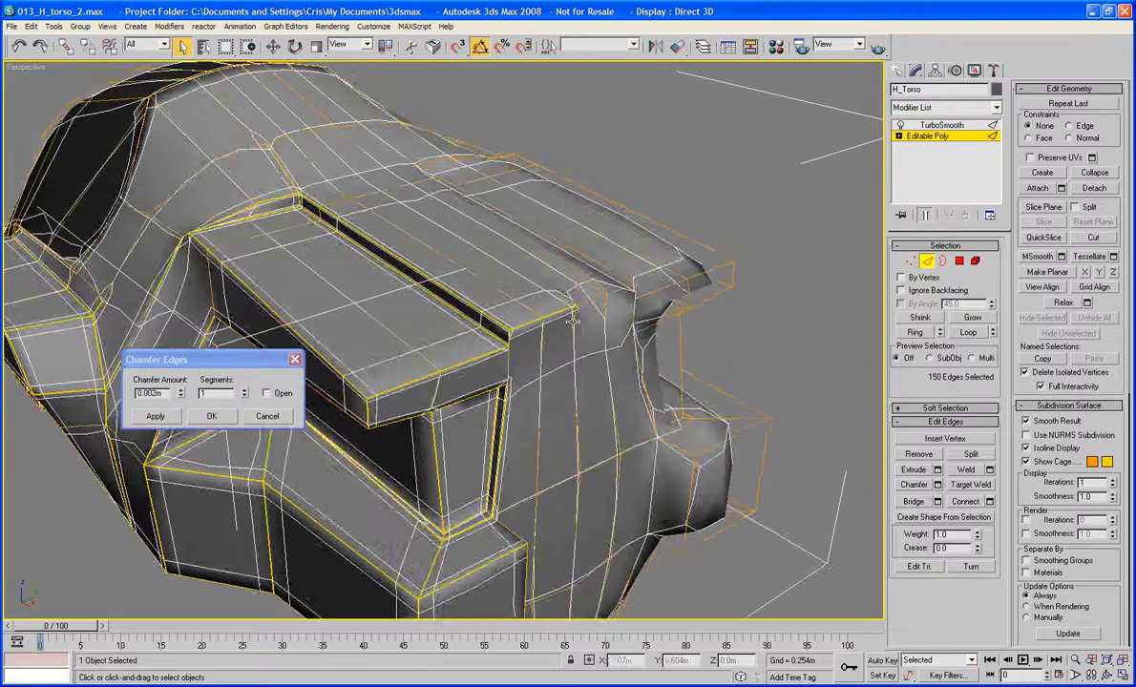
key("F4")
middle_click_drag(571, 321, 693, 319, "alt")
scroll(543, 330, "down", 5)
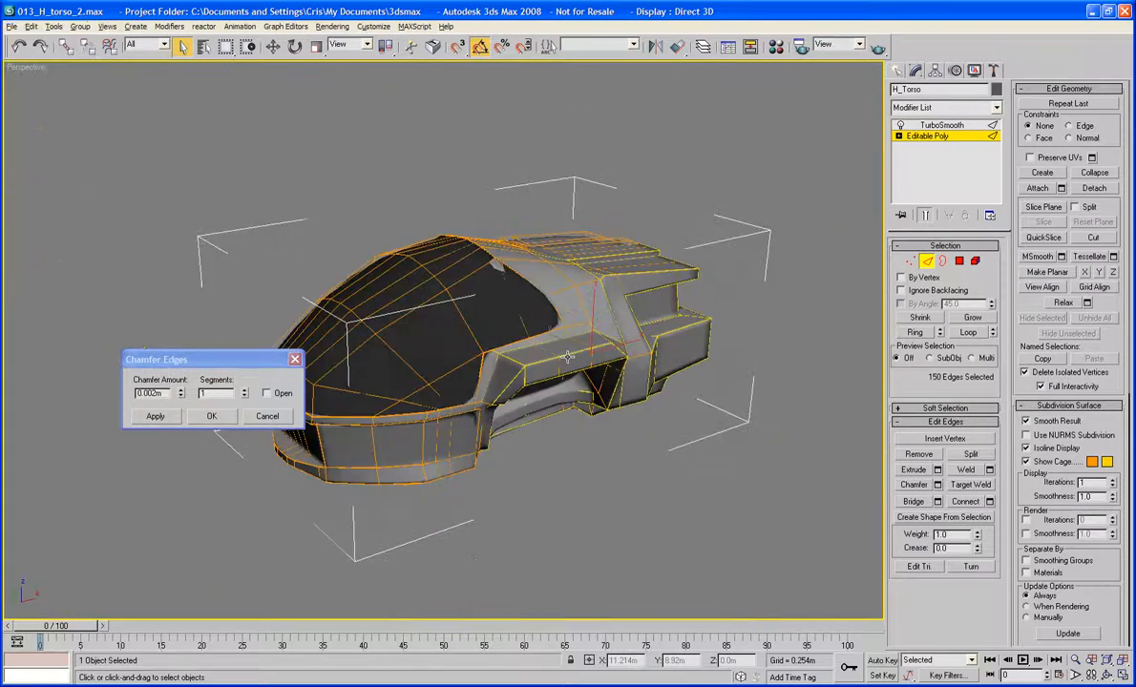
middle_click_drag(543, 330, 598, 294, "alt")
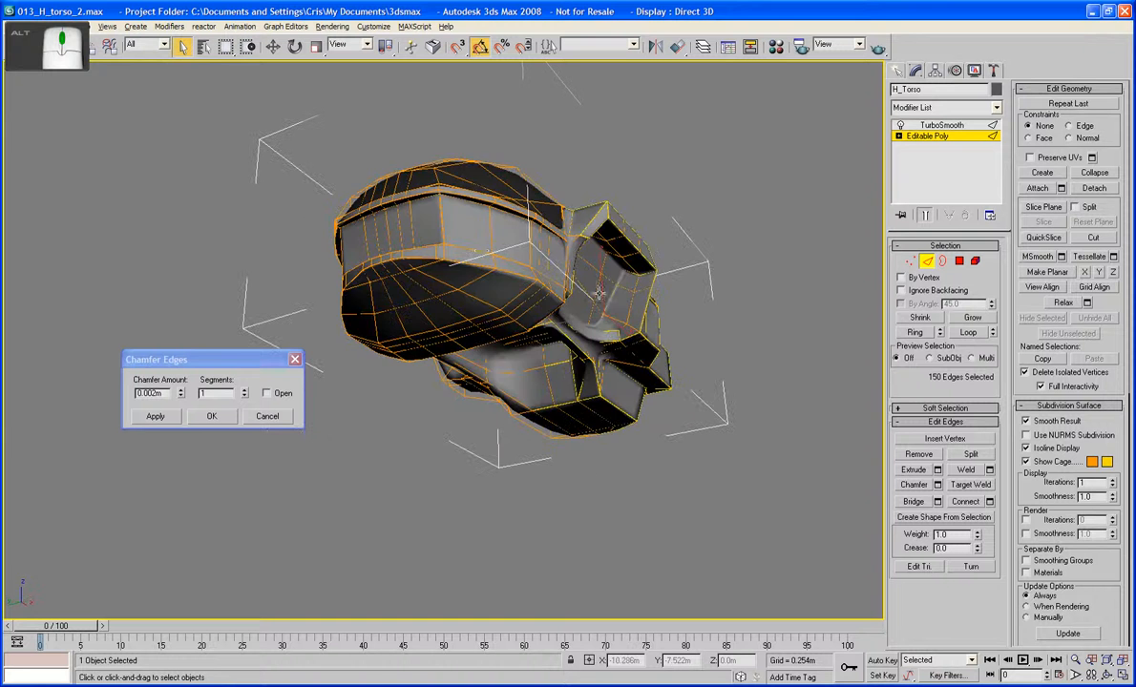
scroll(528, 311, "up", 3)
middle_click_drag(528, 311, 383, 364, "alt")
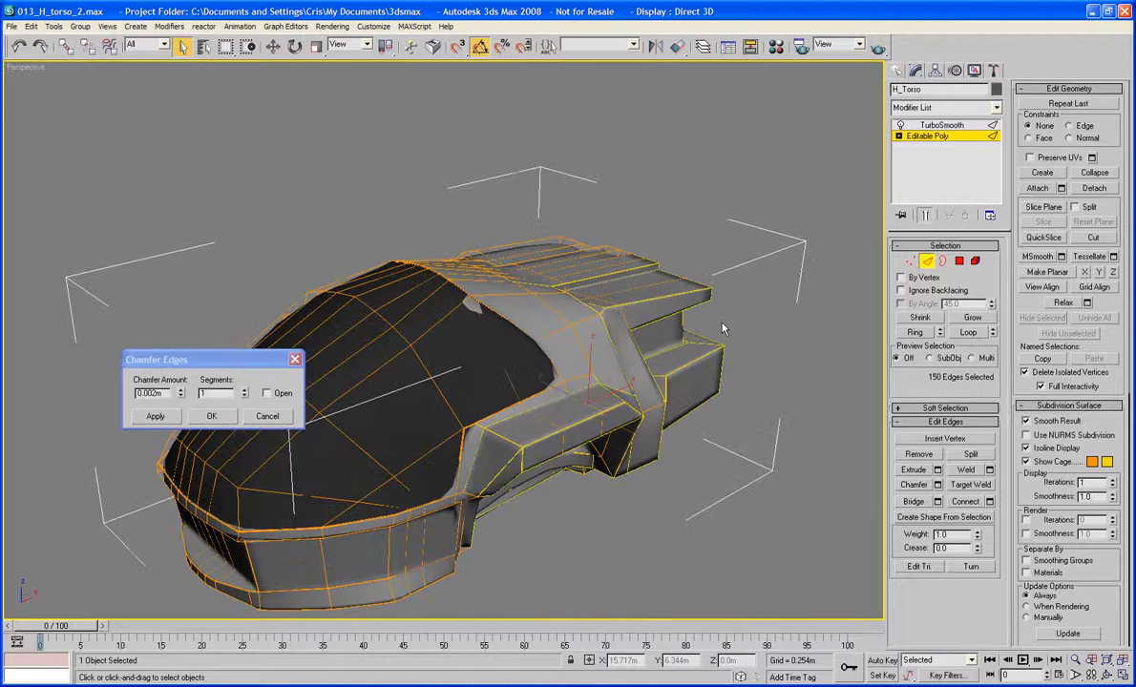
left_click(208, 417)
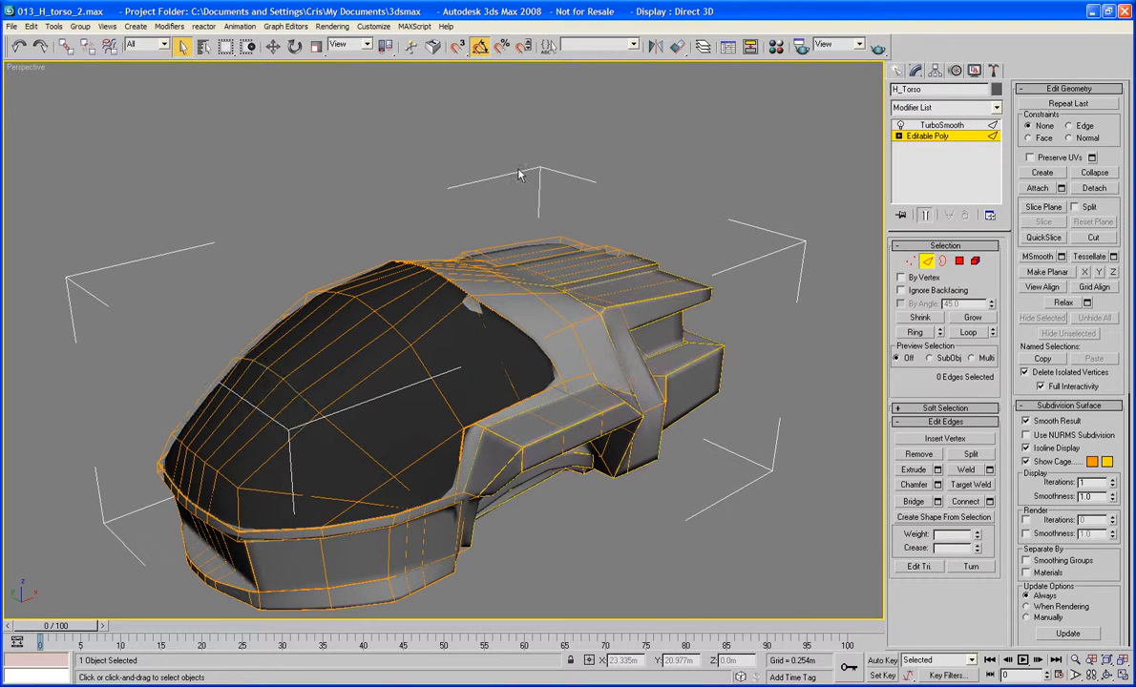
Examine the chamfered torso at the TurboSmooth level without the cage and return to the Editable Poly level
middle_click_drag(518, 175, 486, 155, "alt")
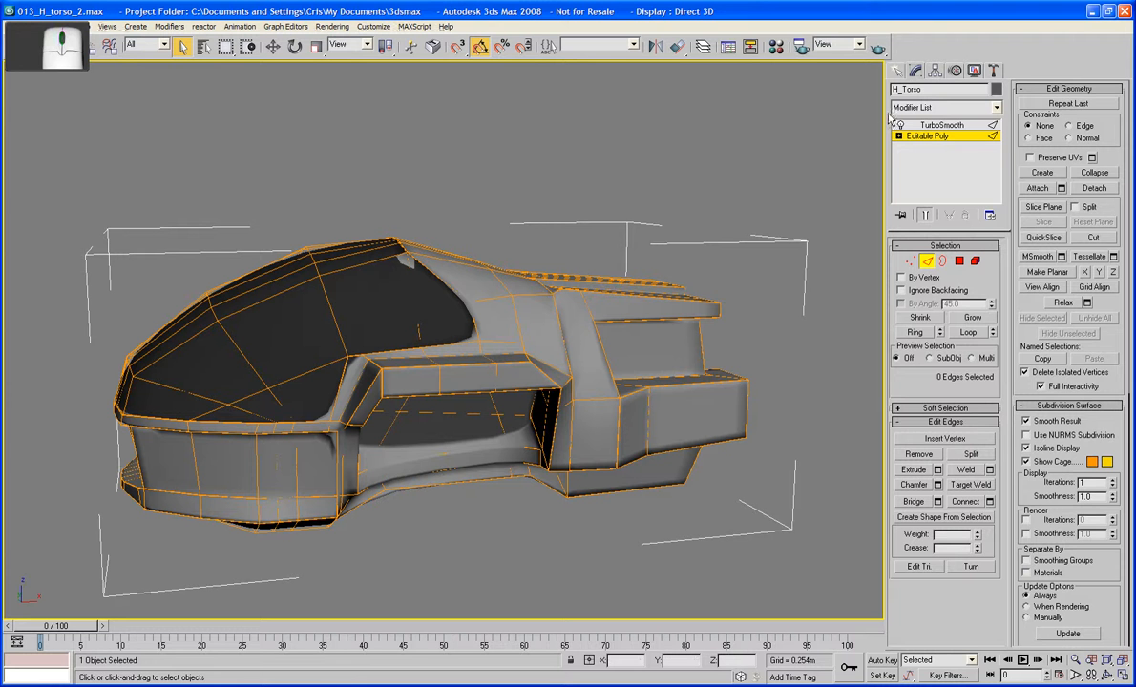
left_click(939, 125)
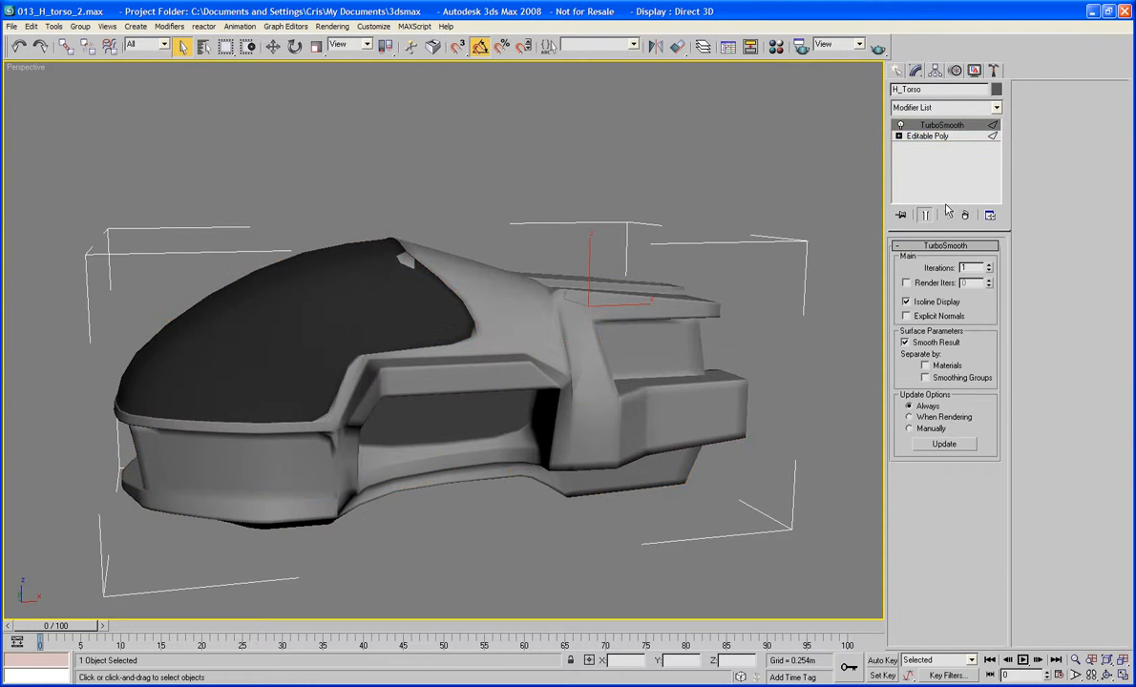
left_click(916, 136)
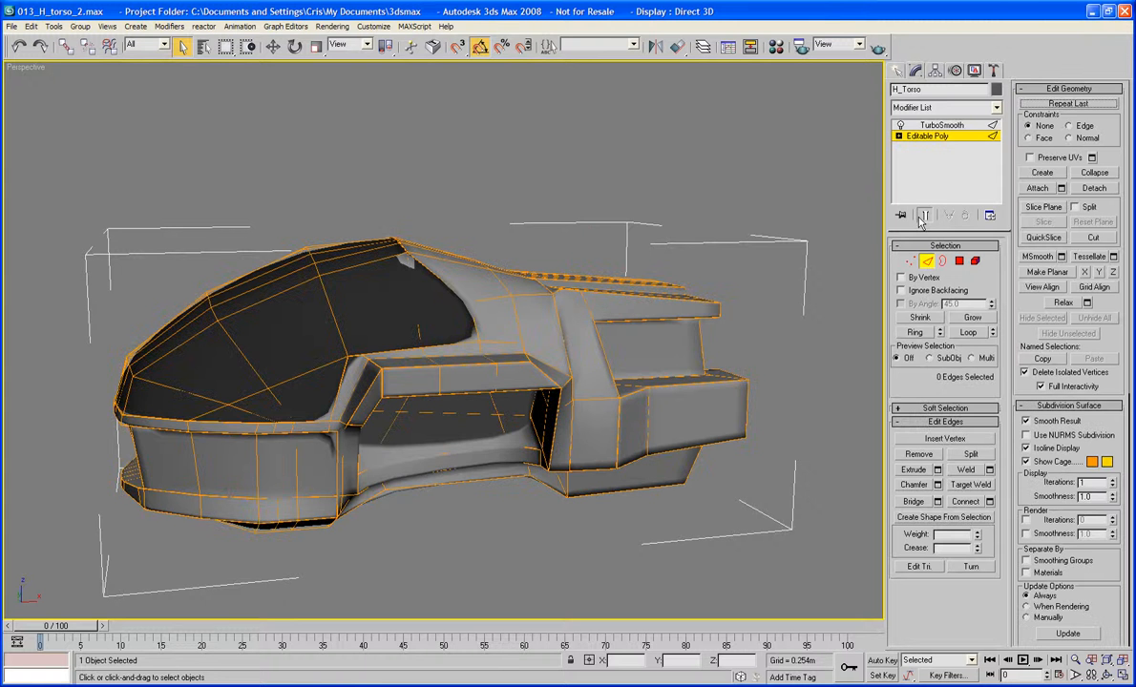
On the unsmoothed cage in the Front view, move the vertices at the canopy opening's rear corner down about 0.18 m
middle_click_drag(755, 315, 592, 321, "alt")
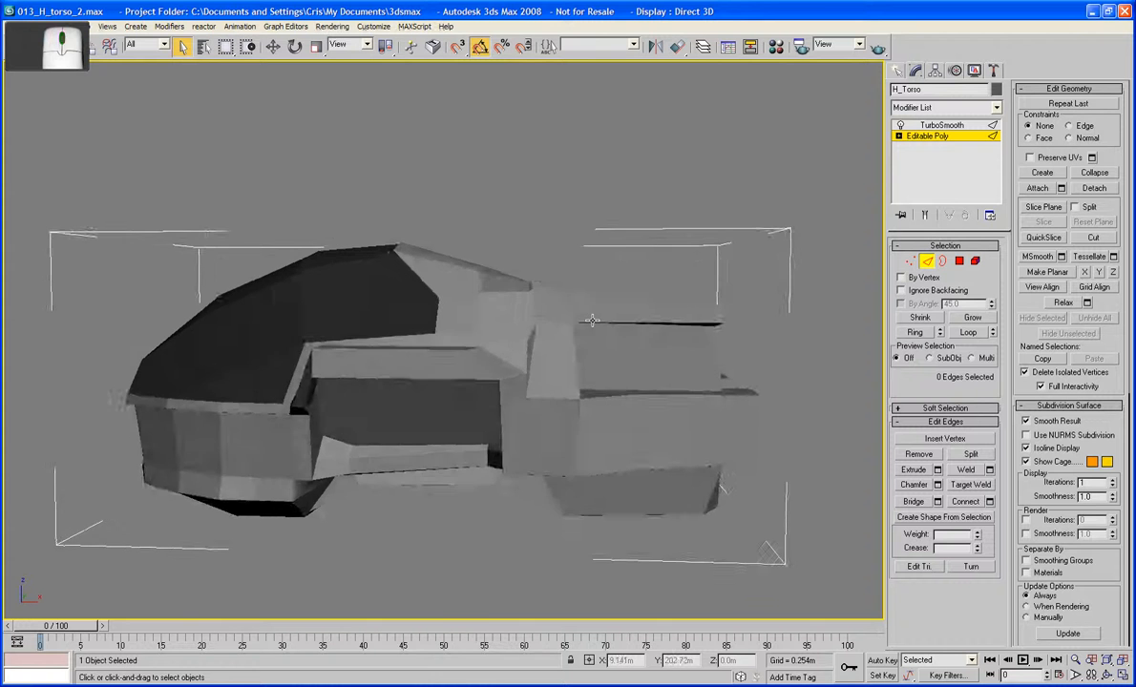
key("f")
middle_click_drag(523, 353, 478, 345)
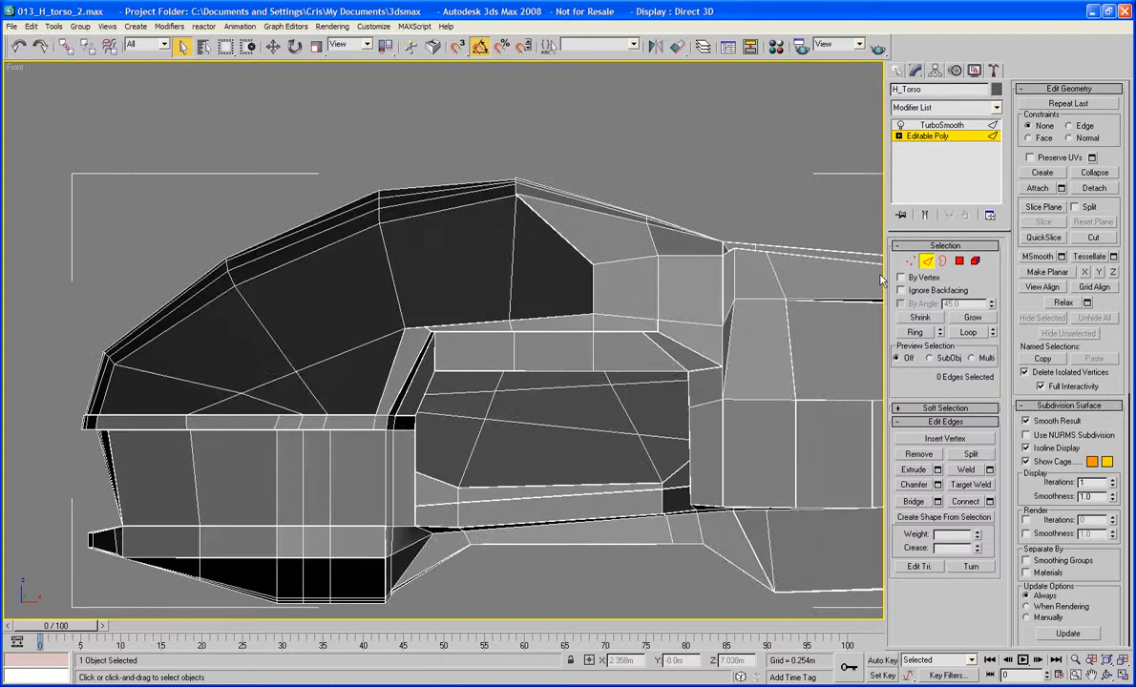
left_click(911, 261)
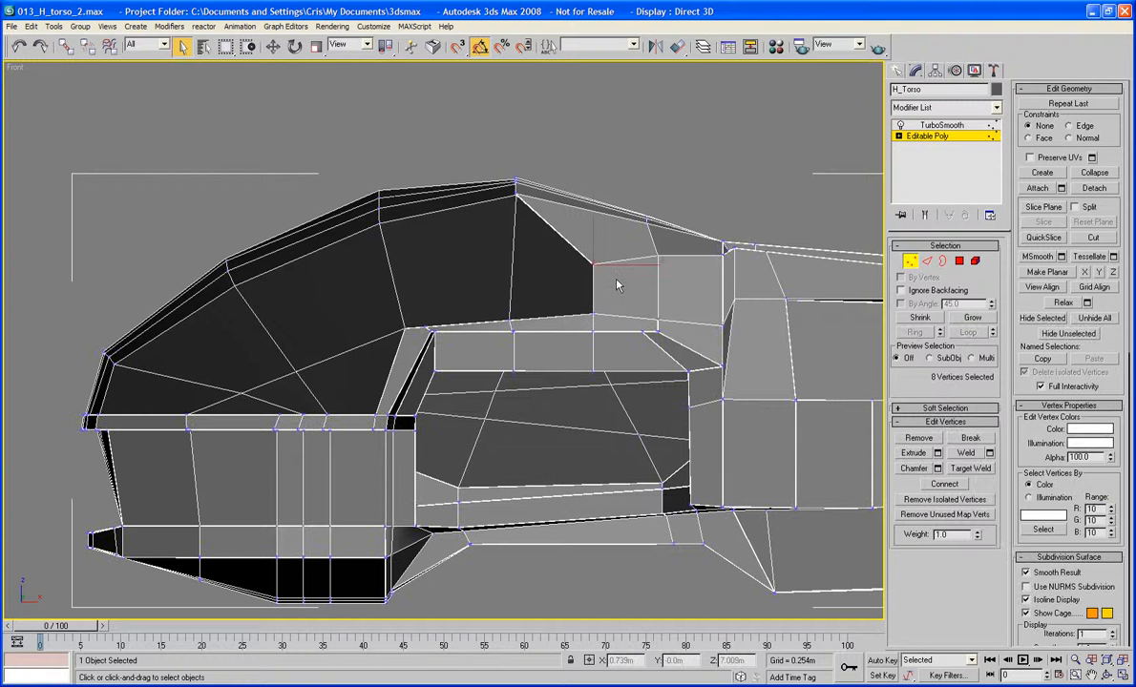
key("w")
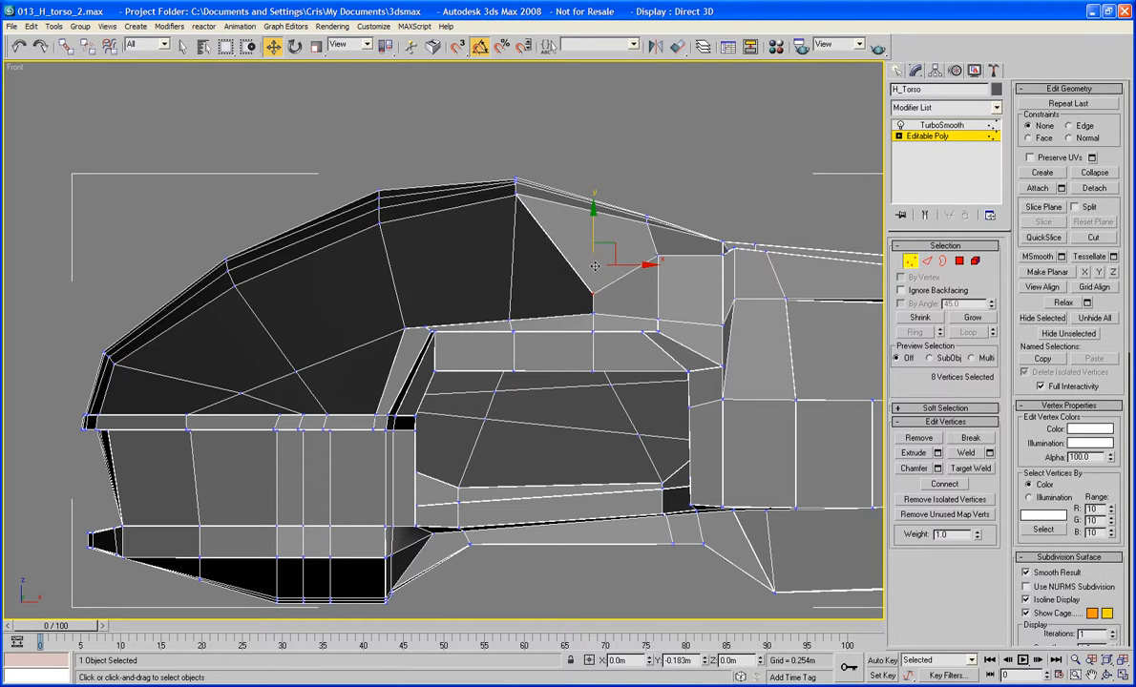
left_click_drag(595, 268, 595, 268)
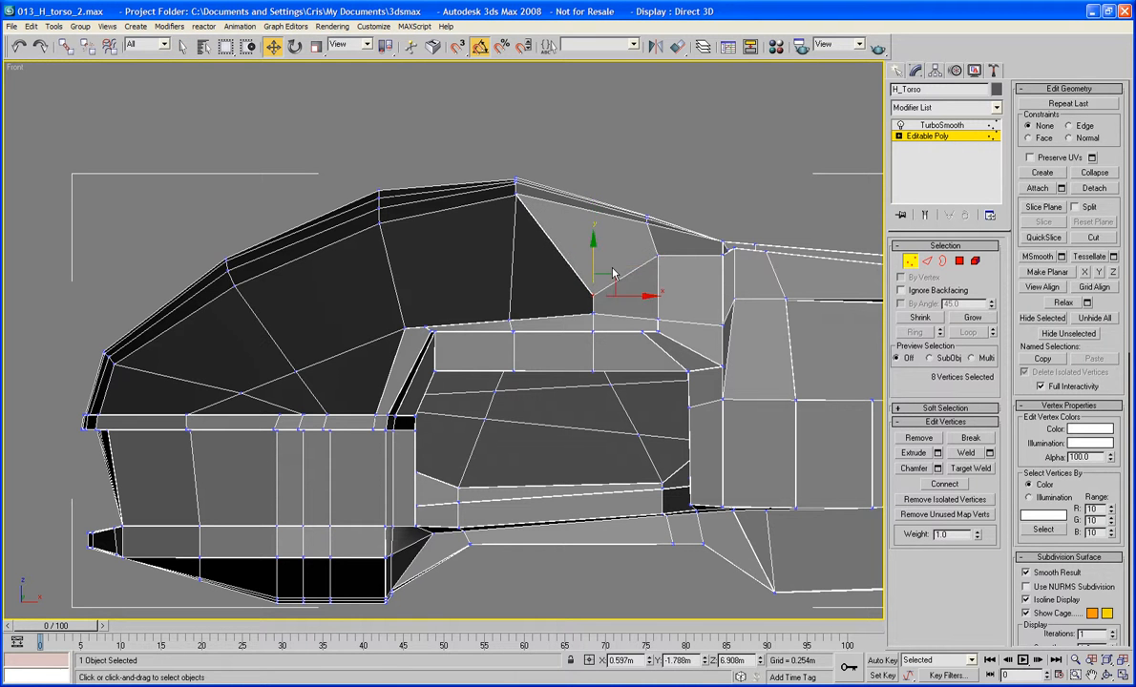
In the Perspective view, move the selected vertices at the canopy opening's rear corner about 0.22 m sideways along negative Y
left_click(911, 263)
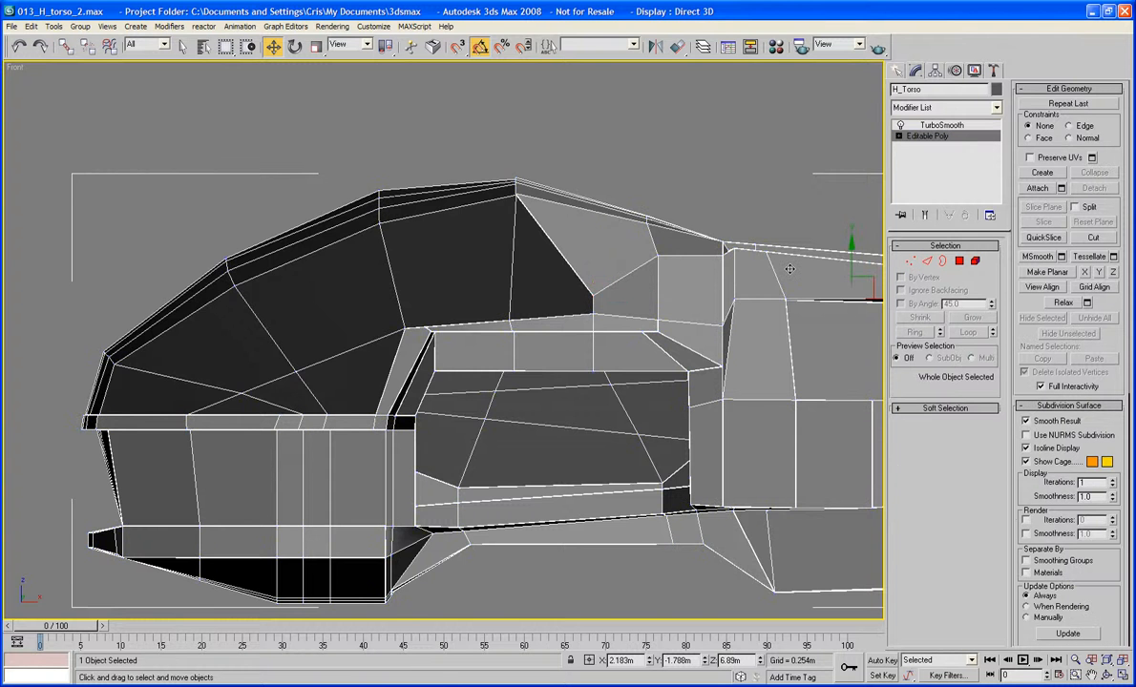
middle_click_drag(790, 269, 485, 382, "alt")
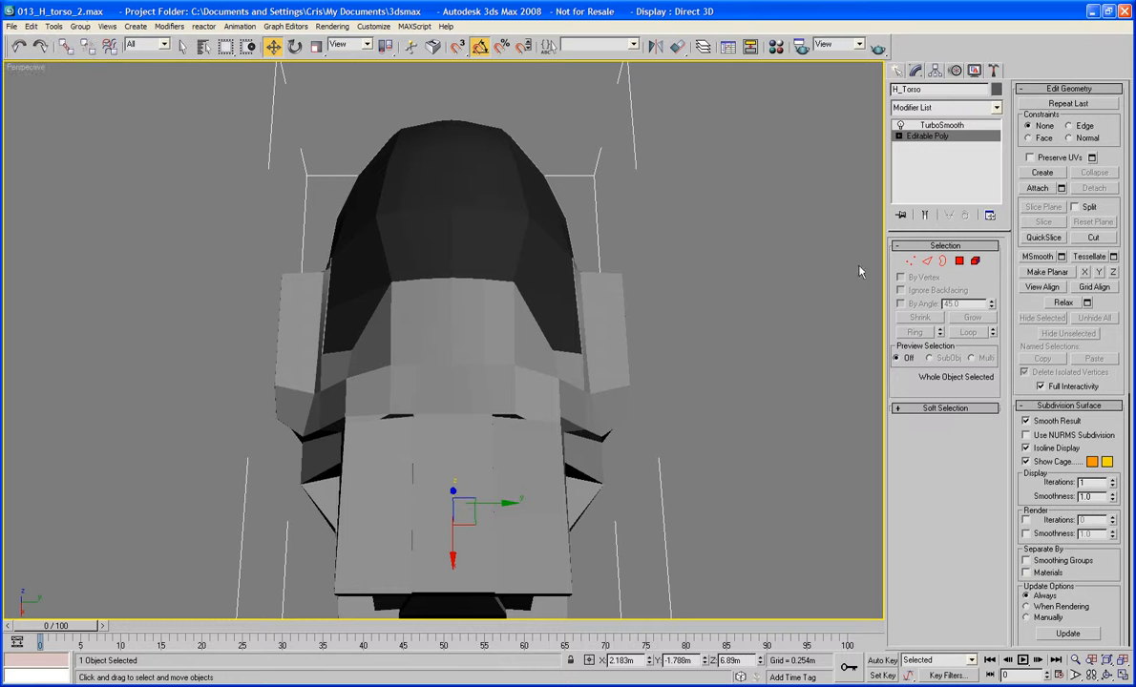
left_click(911, 262)
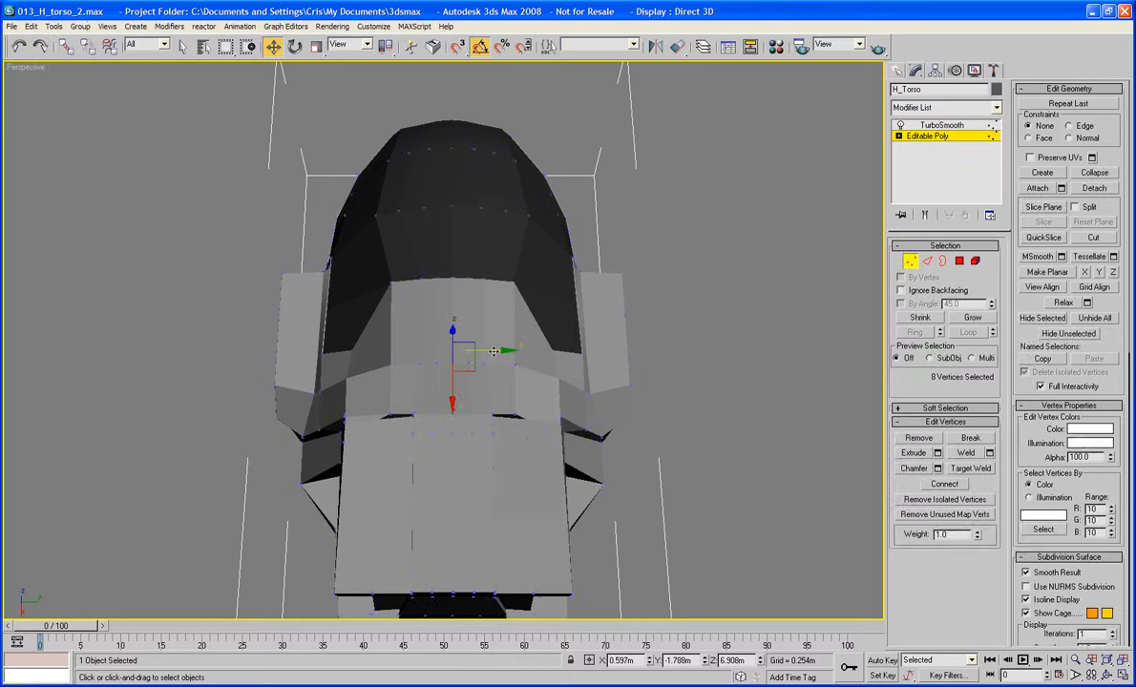
middle_click_drag(354, 353, 364, 304, "alt")
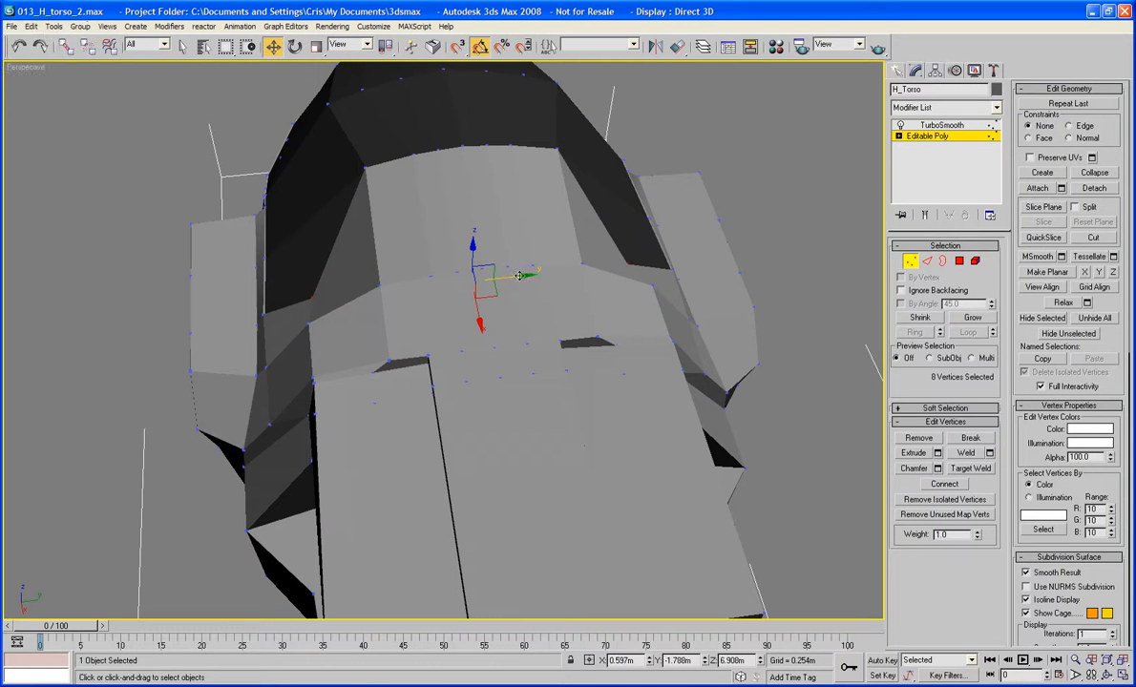
left_click_drag(519, 276, 499, 276)
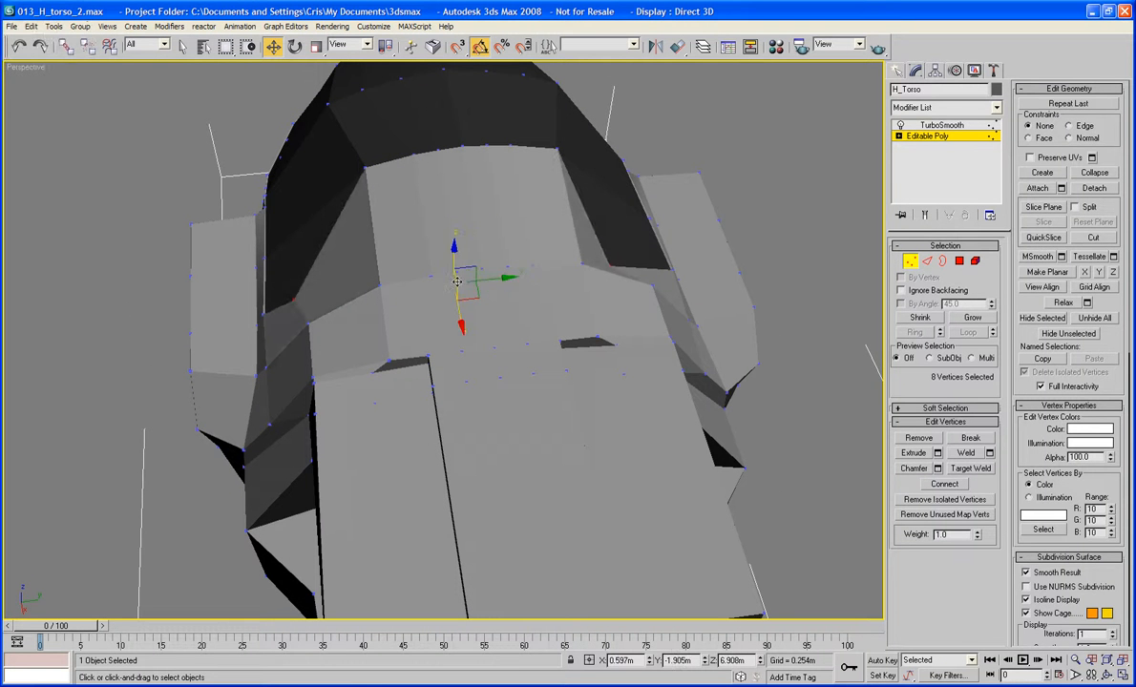
middle_click_drag(501, 276, 676, 227, "alt")
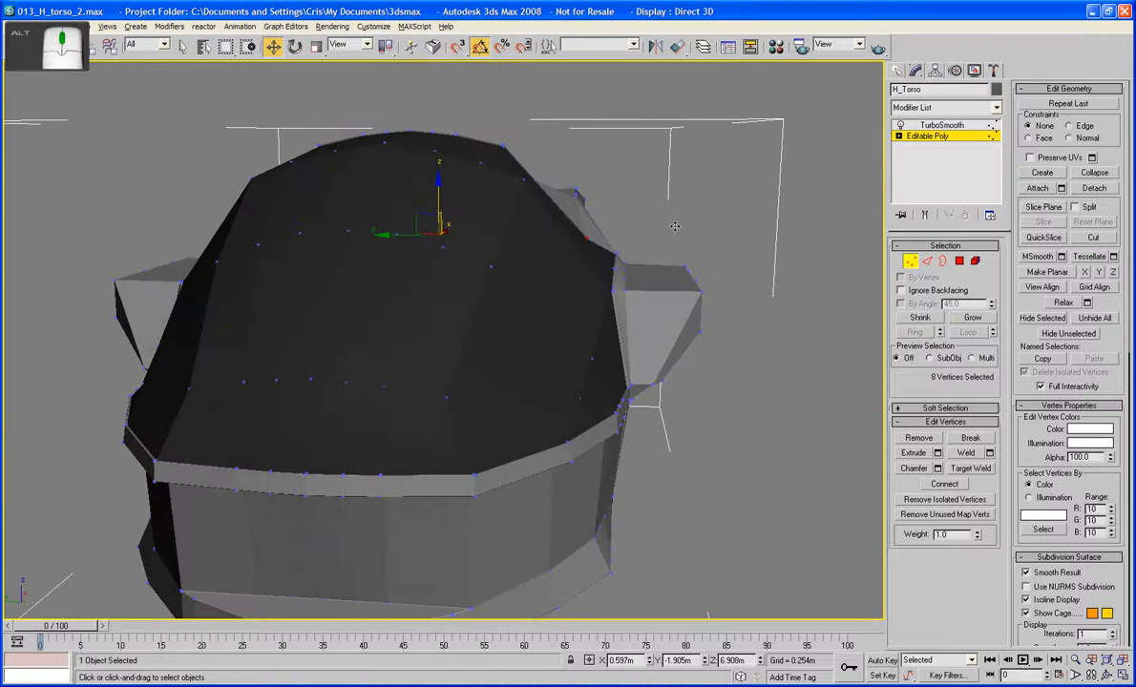
left_click_drag(398, 236, 409, 236)
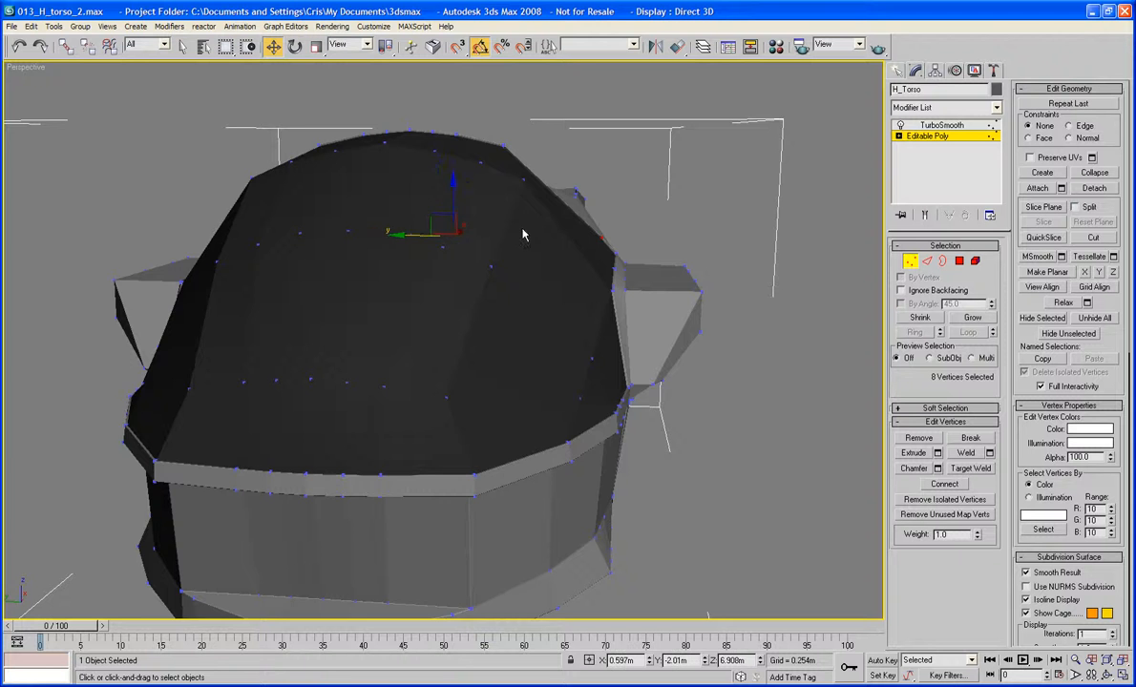
middle_click_drag(525, 236, 689, 269, "alt")
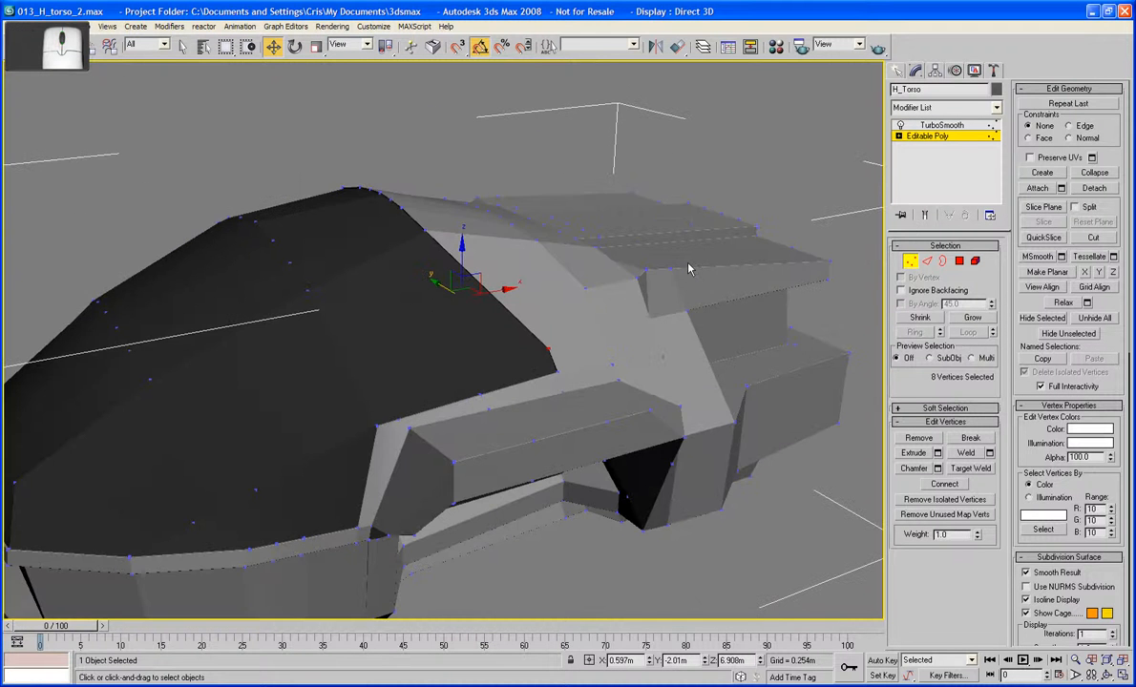
Leave vertex editing and preview the whole torso with NURMS subdivision turned on
left_click(912, 263)
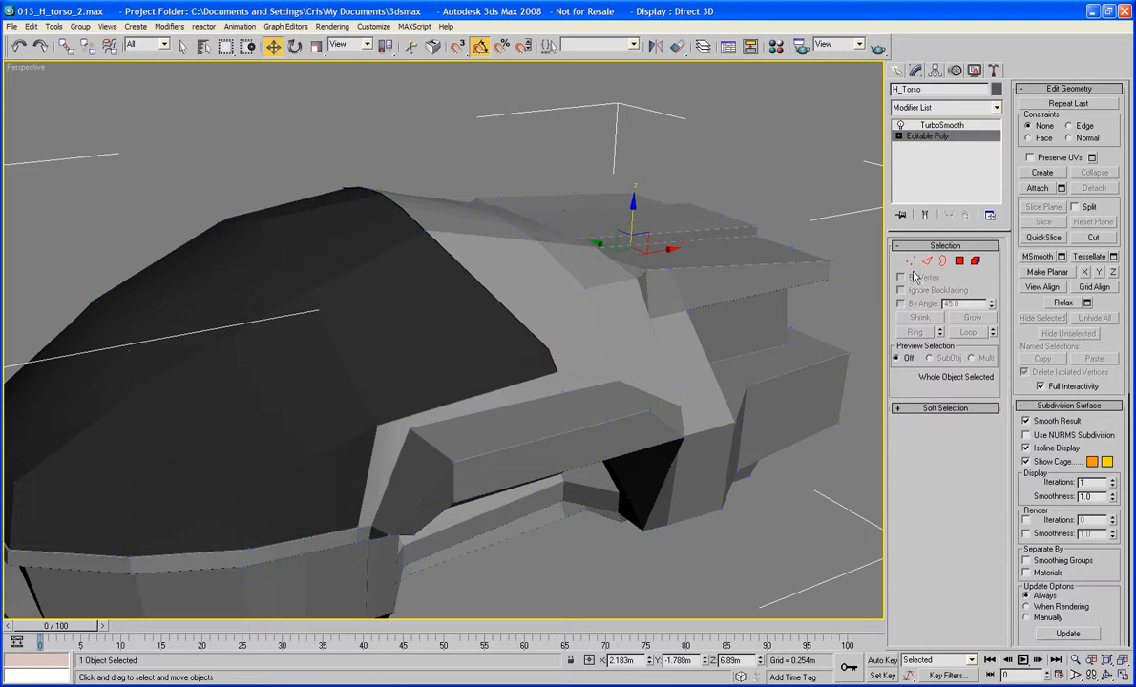
left_click(1028, 436)
middle_click_drag(714, 480, 746, 444, "alt")
scroll(656, 466, "down", 5)
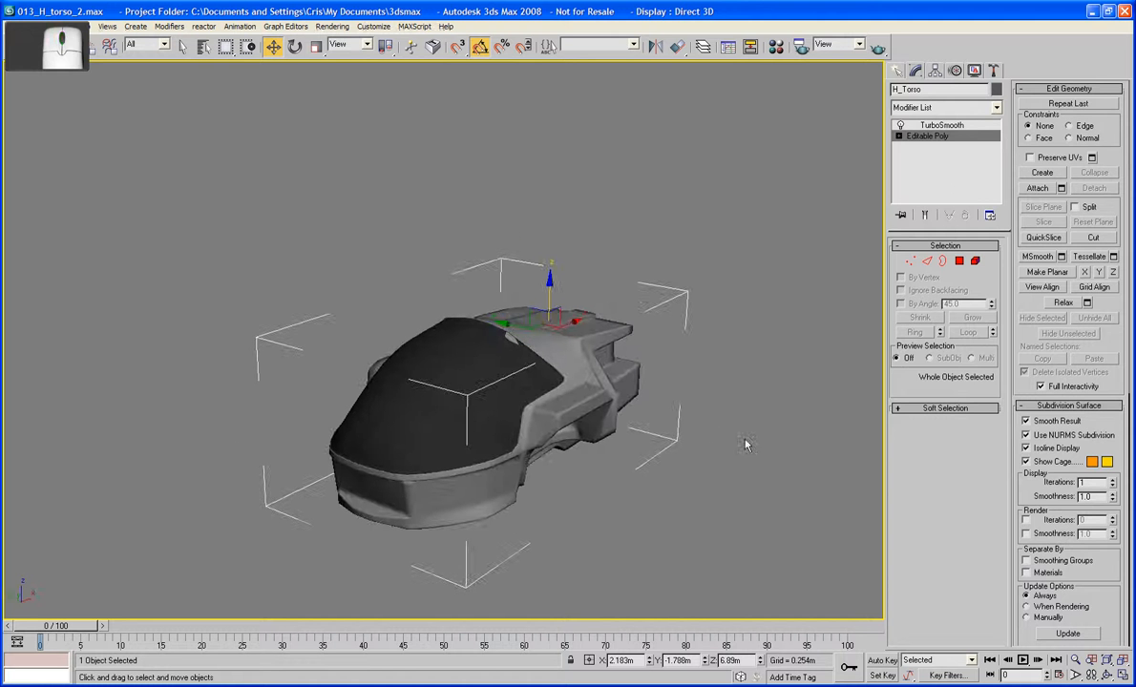
Delete the TurboSmooth modifier from the torso and turn off NURMS subdivision
left_click(942, 125)
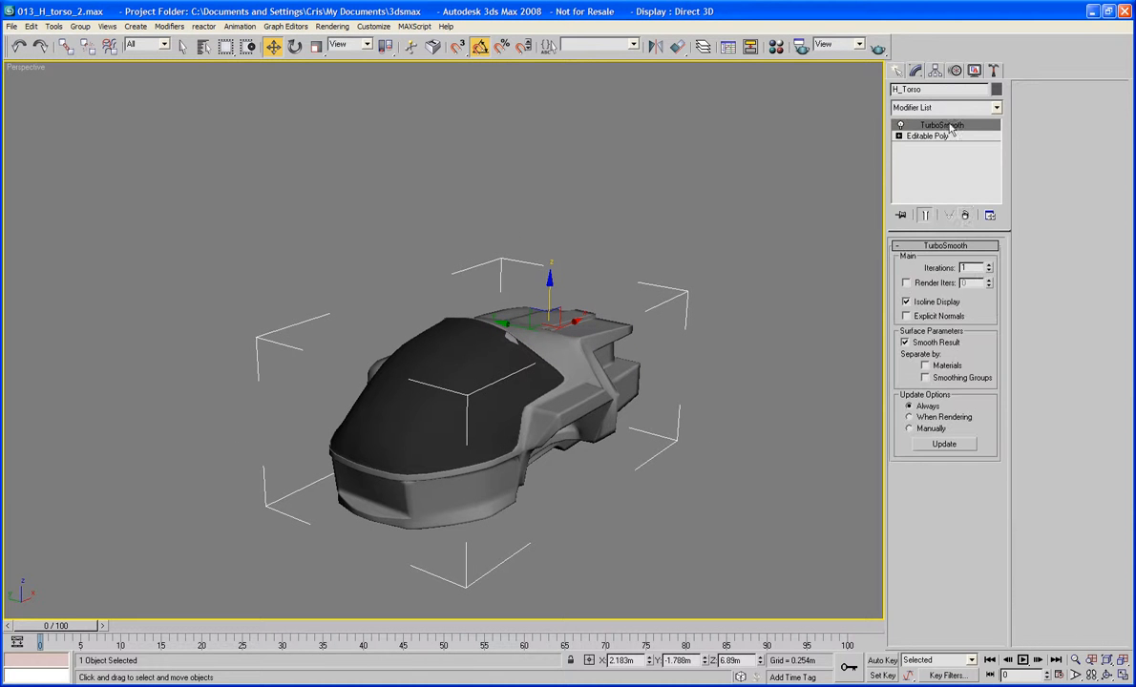
left_click(965, 217)
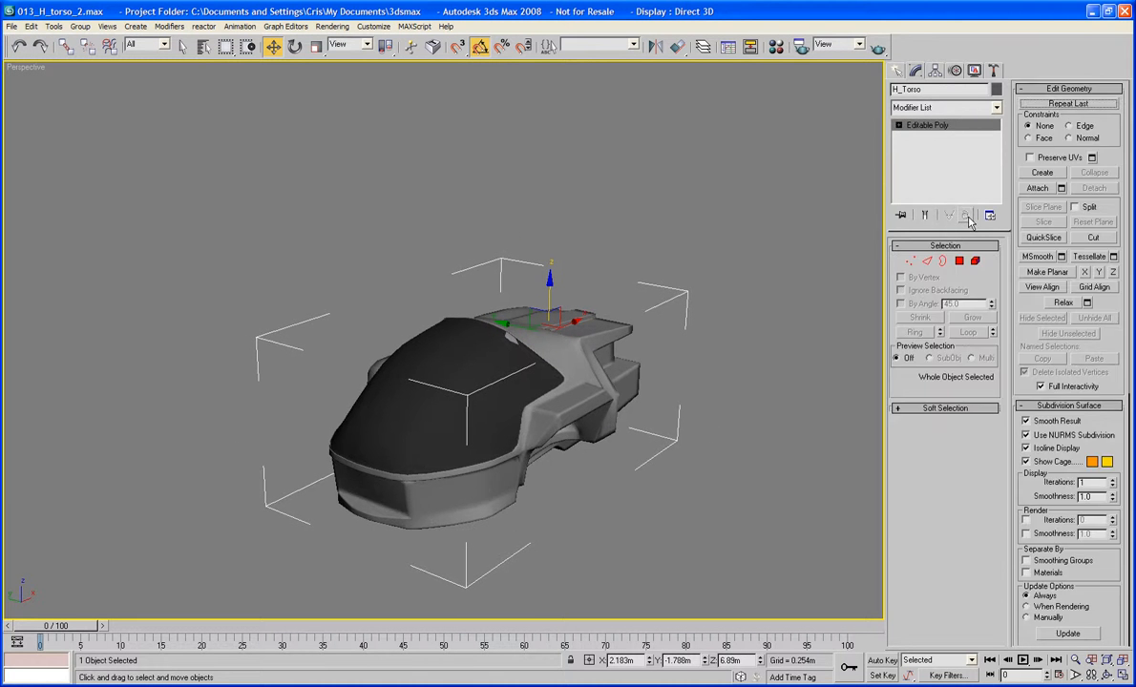
left_click(1027, 435)
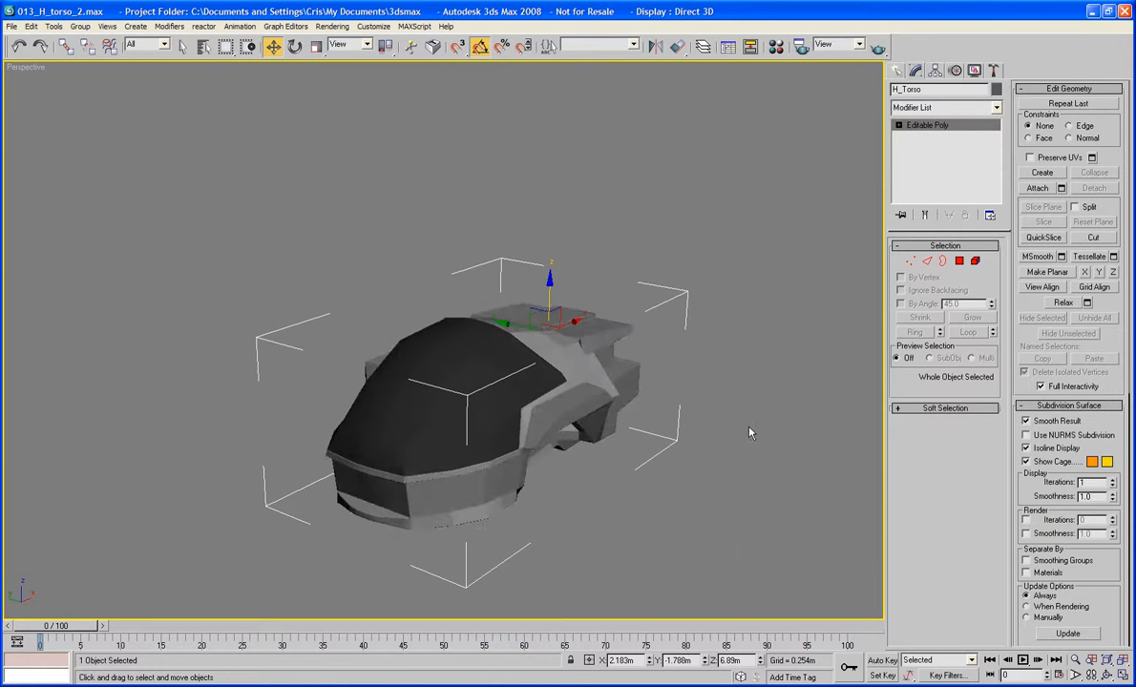
In the Top view with edged faces shown, delete all polygons of the torso's positive-Y half up to the centre line
key("t")
key("z")
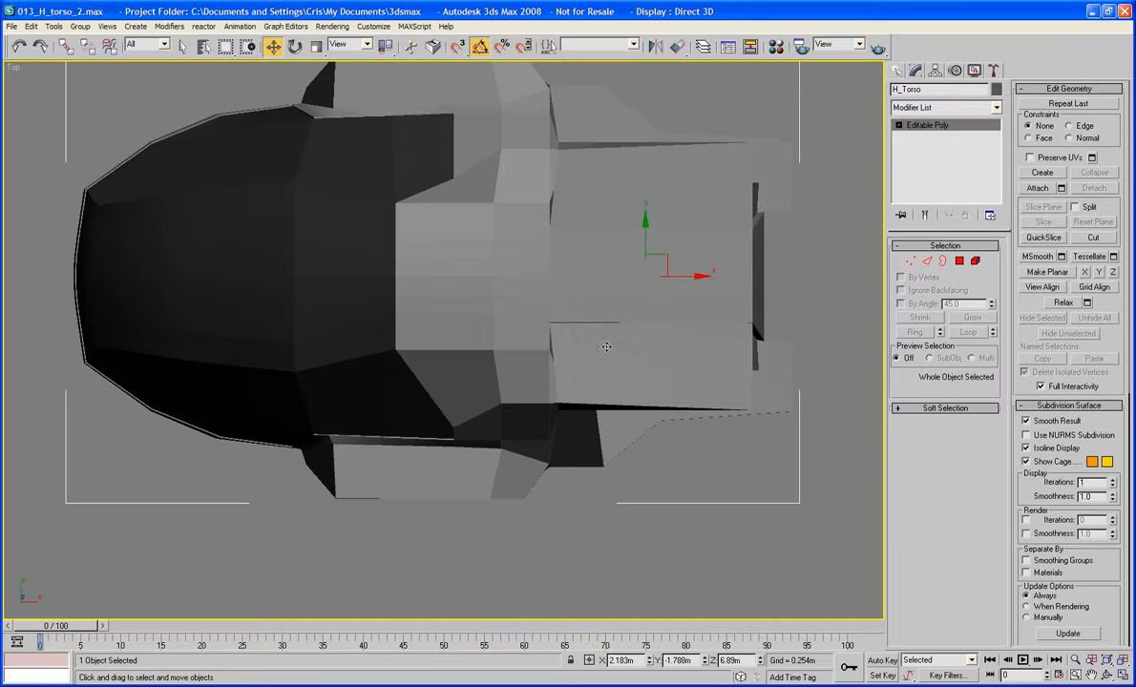
key("F4")
left_click(959, 261)
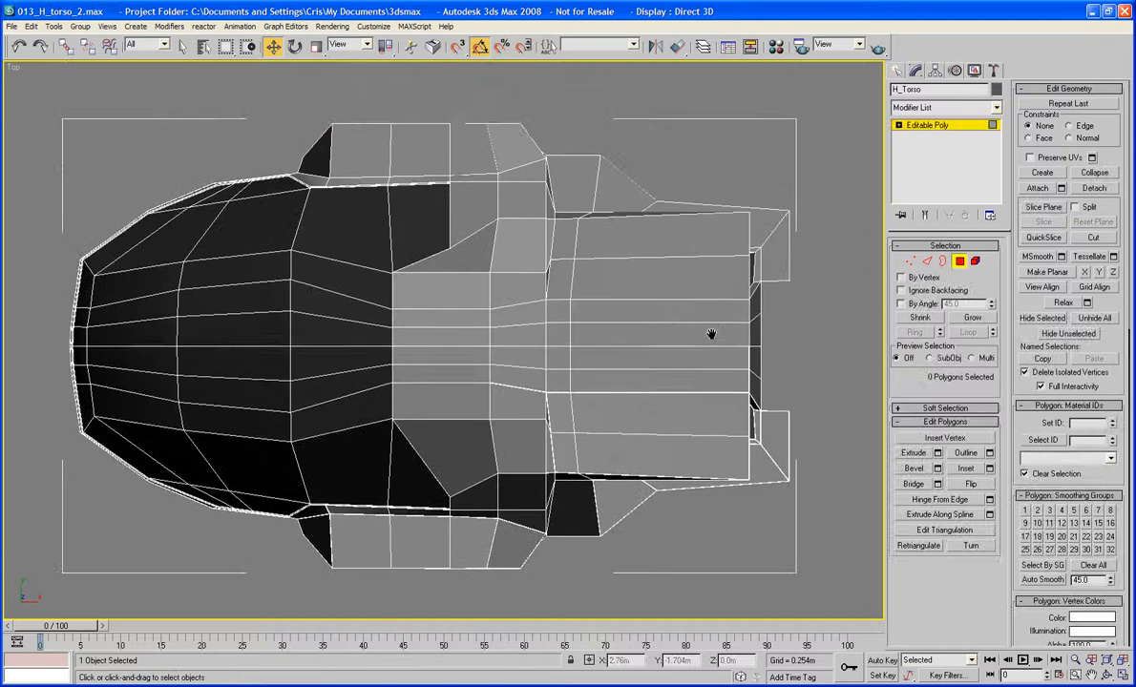
left_click_drag(841, 86, 46, 355)
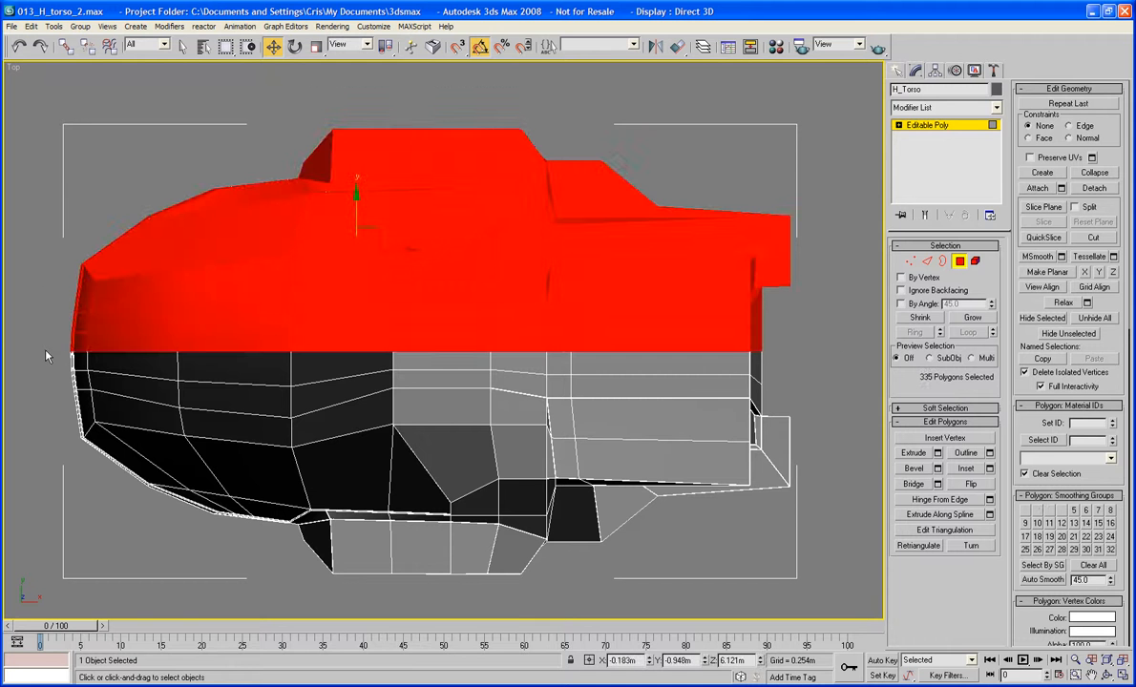
key("Delete")
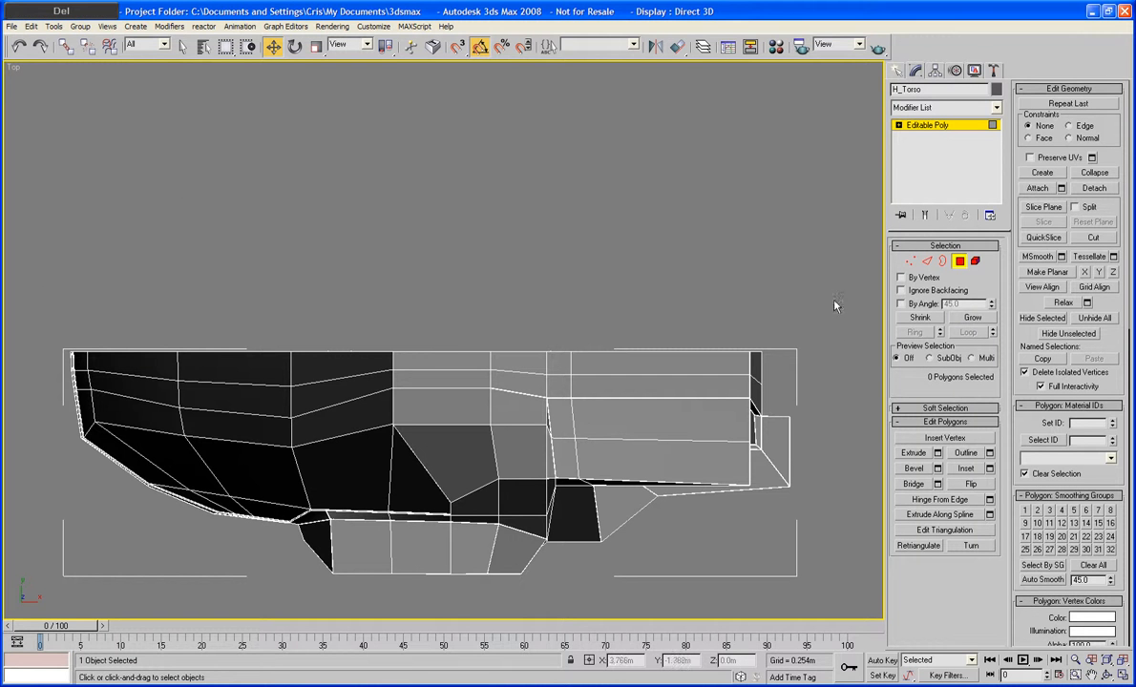
left_click(961, 262)
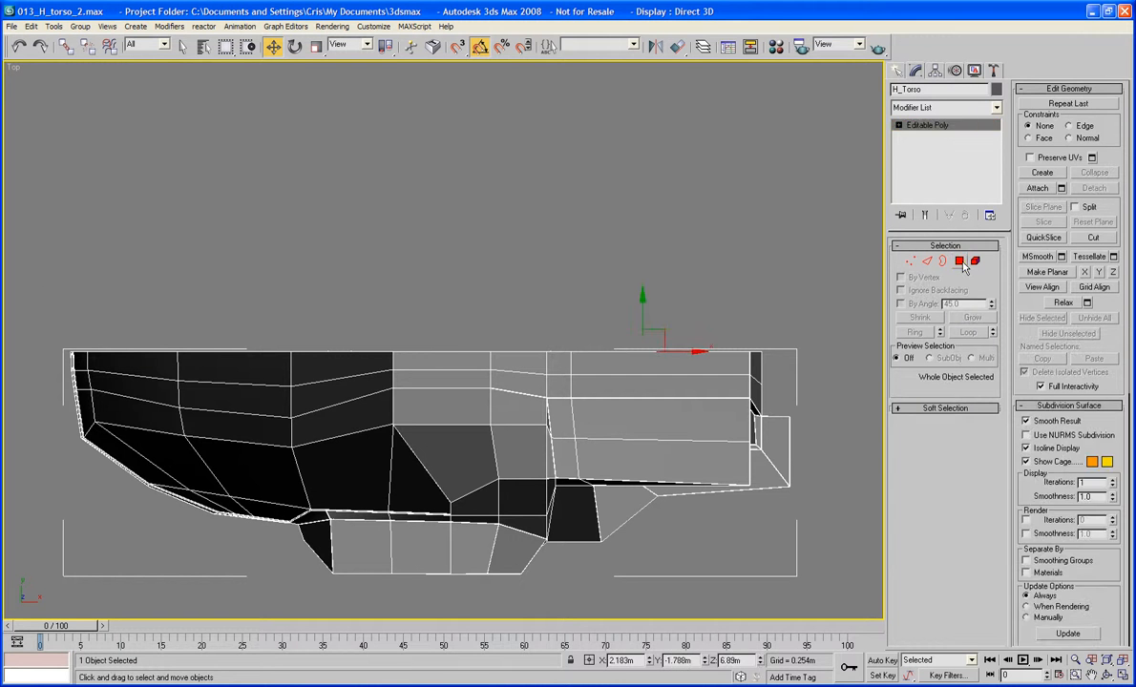
Add a Symmetry modifier to the half torso with Y as the mirror axis and Flip enabled
left_click(960, 108)
key("s")
key("s")
key("s")
key("s")
key("s")
key("s")
key("s")
key("s")
key("s")
key("s")
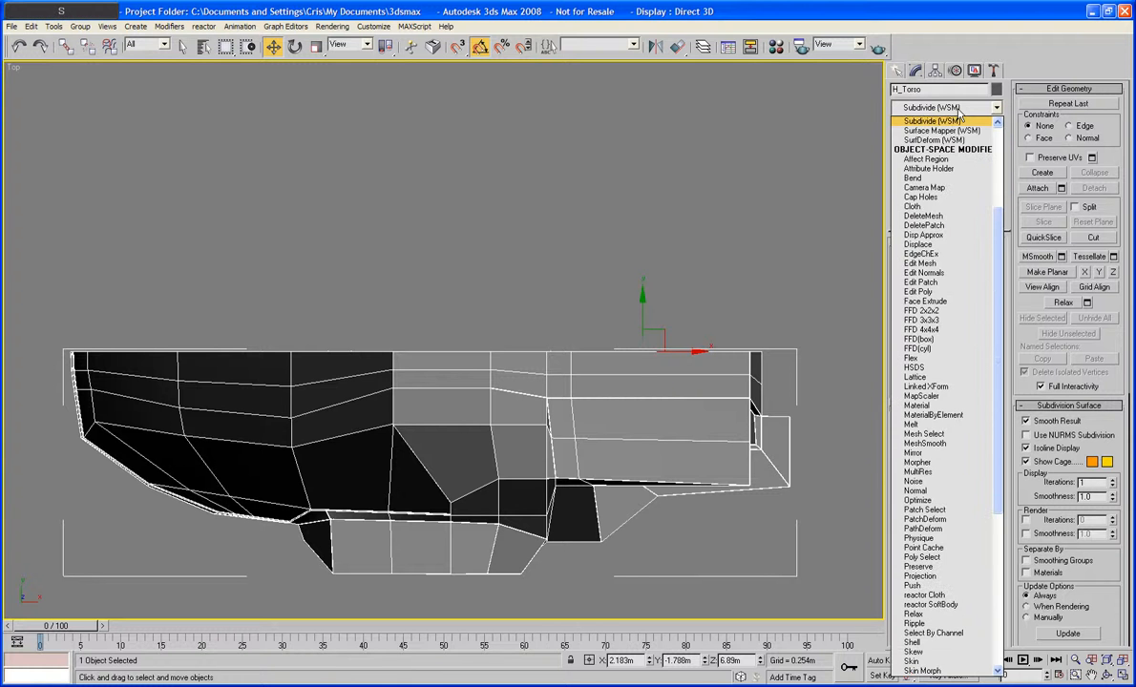
key("s")
key("s")
key("s")
key("s")
key("s")
key("s")
key("s")
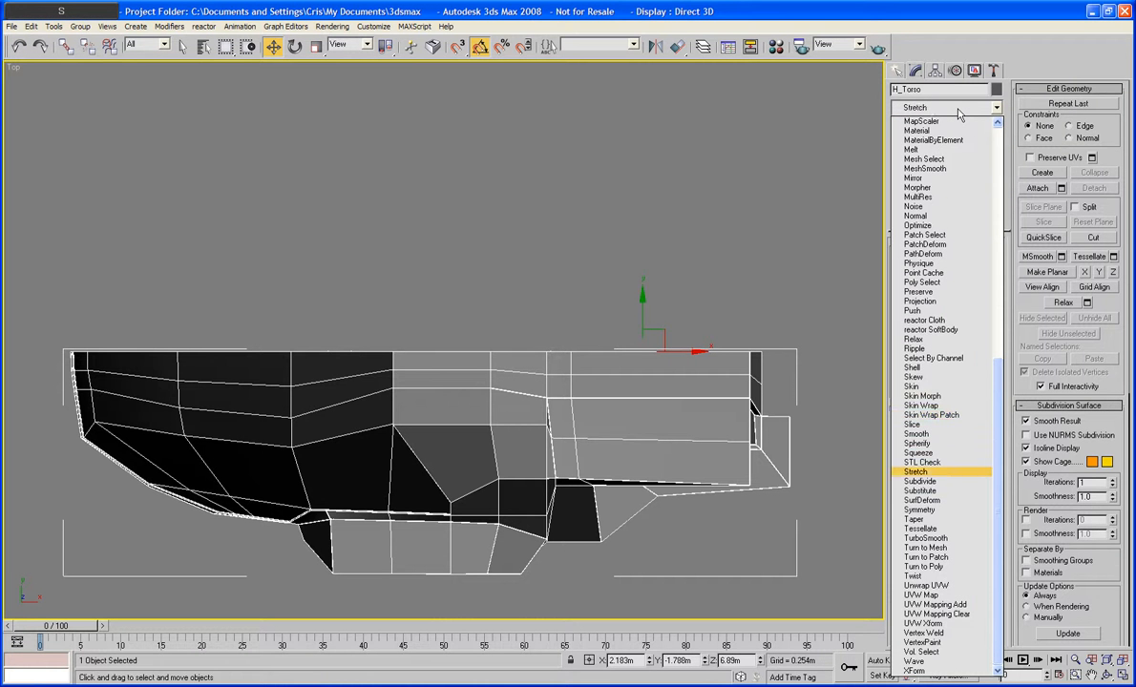
key("Return")
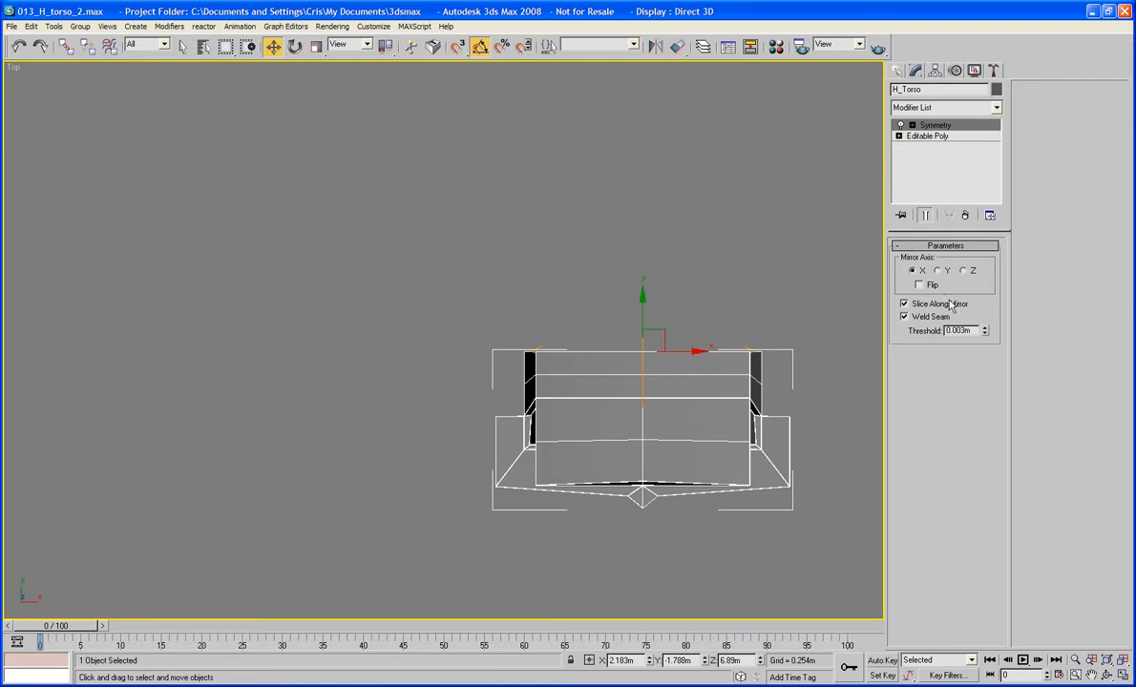
left_click(938, 271)
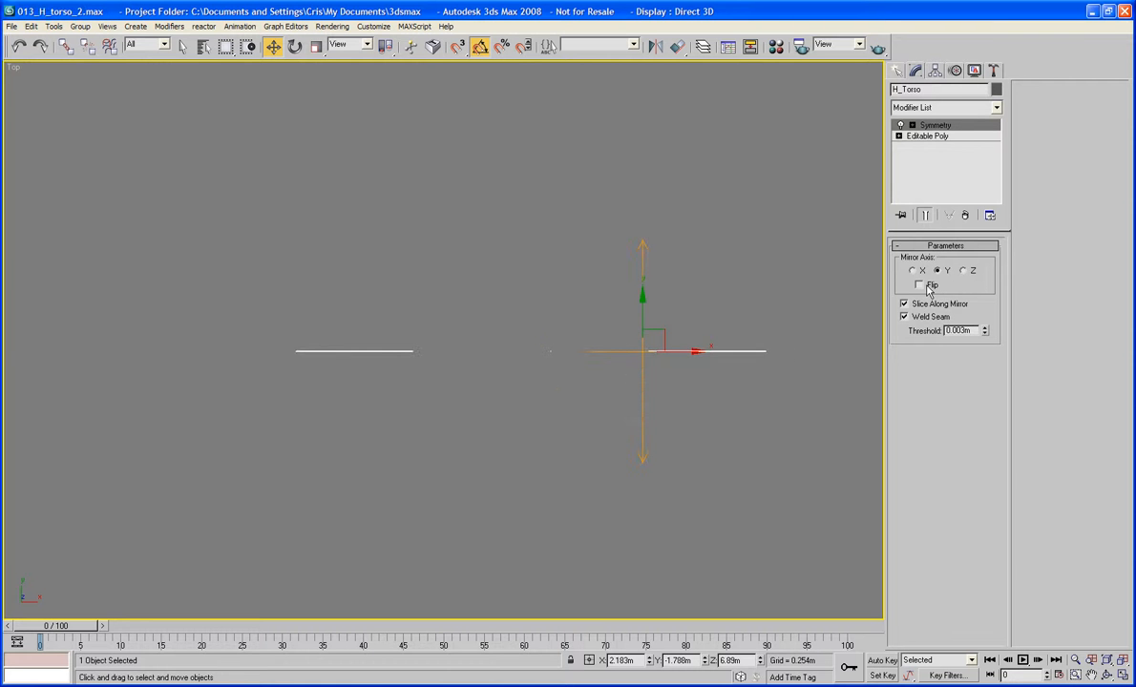
left_click(925, 286)
Convert the mirrored torso to an Editable Poly
right_click(563, 372)
mouse_move(611, 441)
left_click(699, 446)
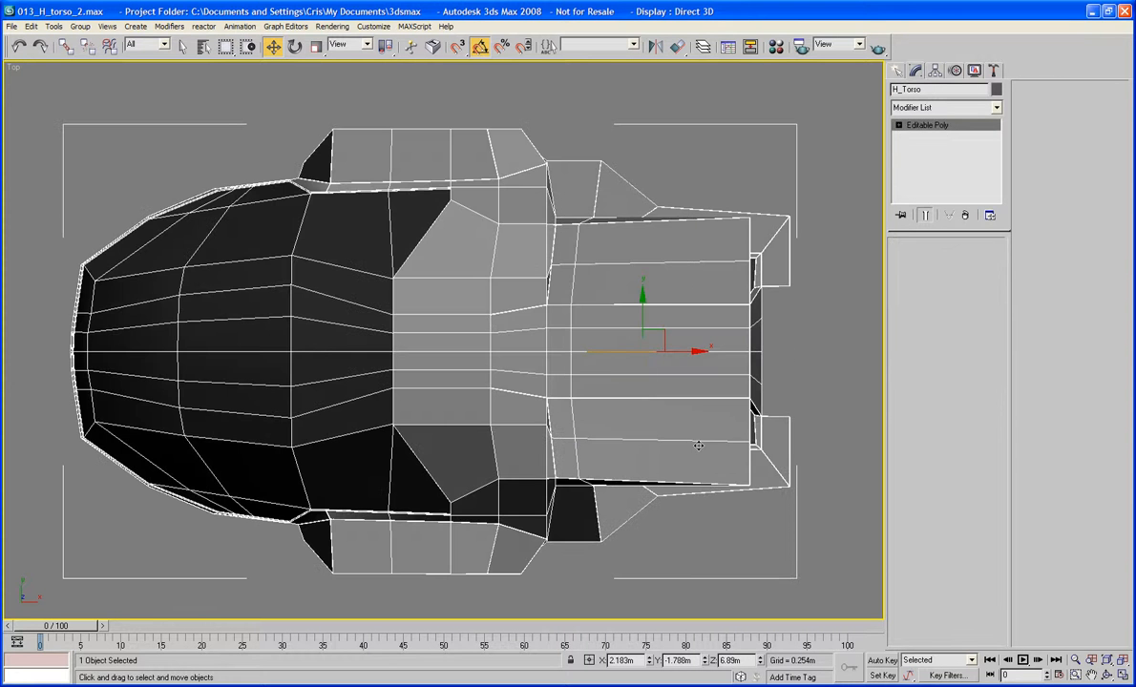
Select all open borders of the torso in the Perspective view and inspect them at the raised rear panel's corners
key("p")
key("z")
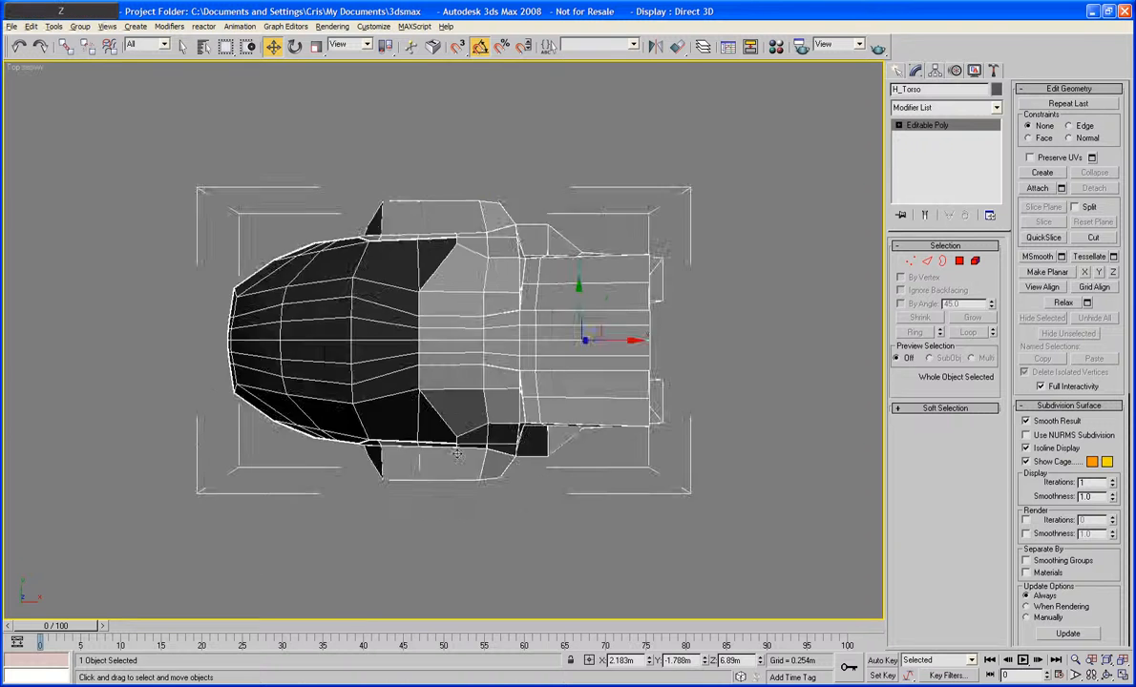
middle_click_drag(470, 453, 844, 314, "alt")
left_click(943, 261)
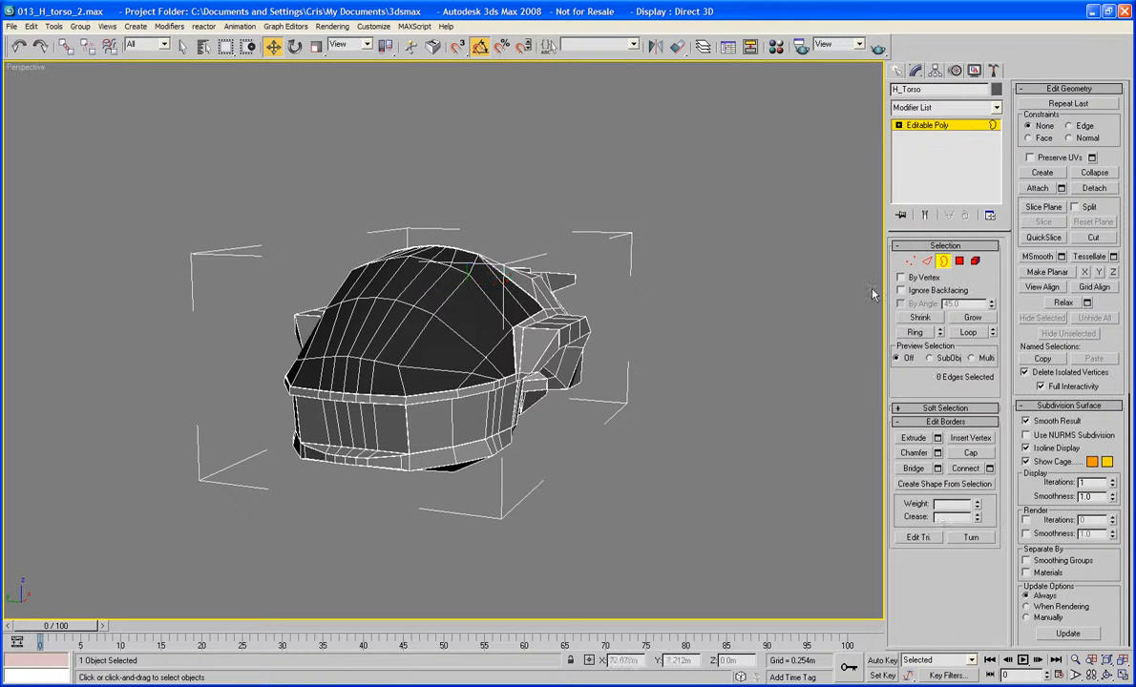
key("ctrl+a")
key("z")
middle_click_drag(659, 370, 291, 379, "alt")
mouse_move(263, 354)
left_mouse_down()
mouse_move(307, 356)
mouse_move(206, 355)
mouse_move(278, 360)
left_mouse_up()
key("ctrl+z")
middle_click_drag(280, 364, 366, 312, "alt")
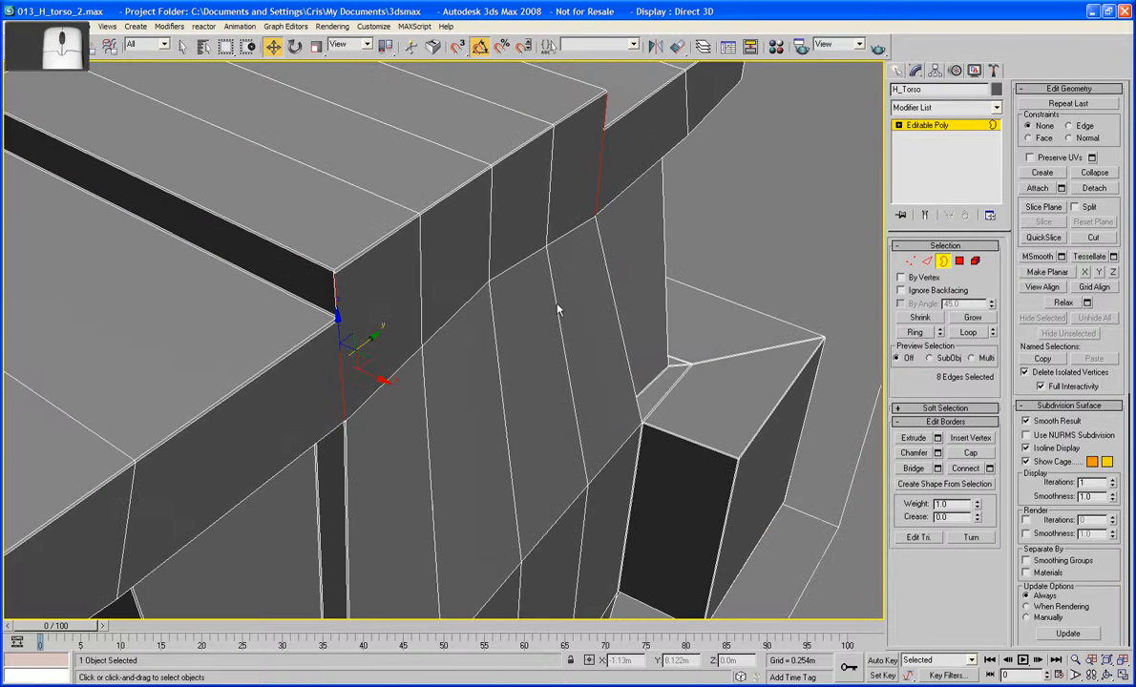
Try MSmooth on the whole torso to check the rear corners, and undo it
left_click(959, 261)
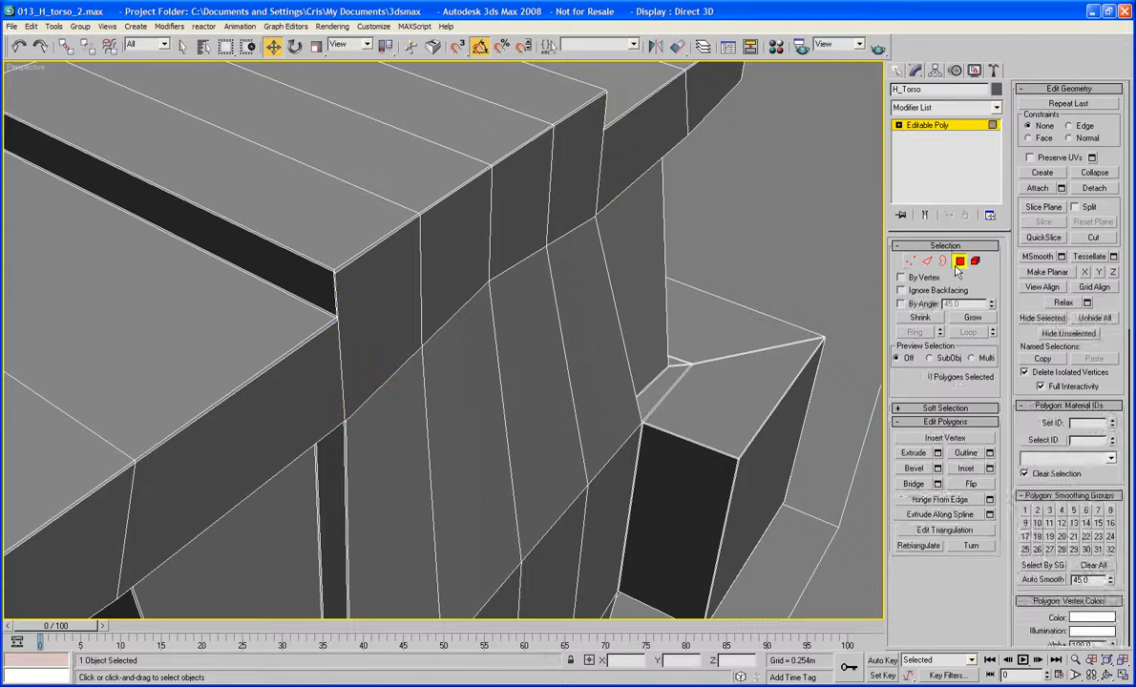
left_click(959, 260)
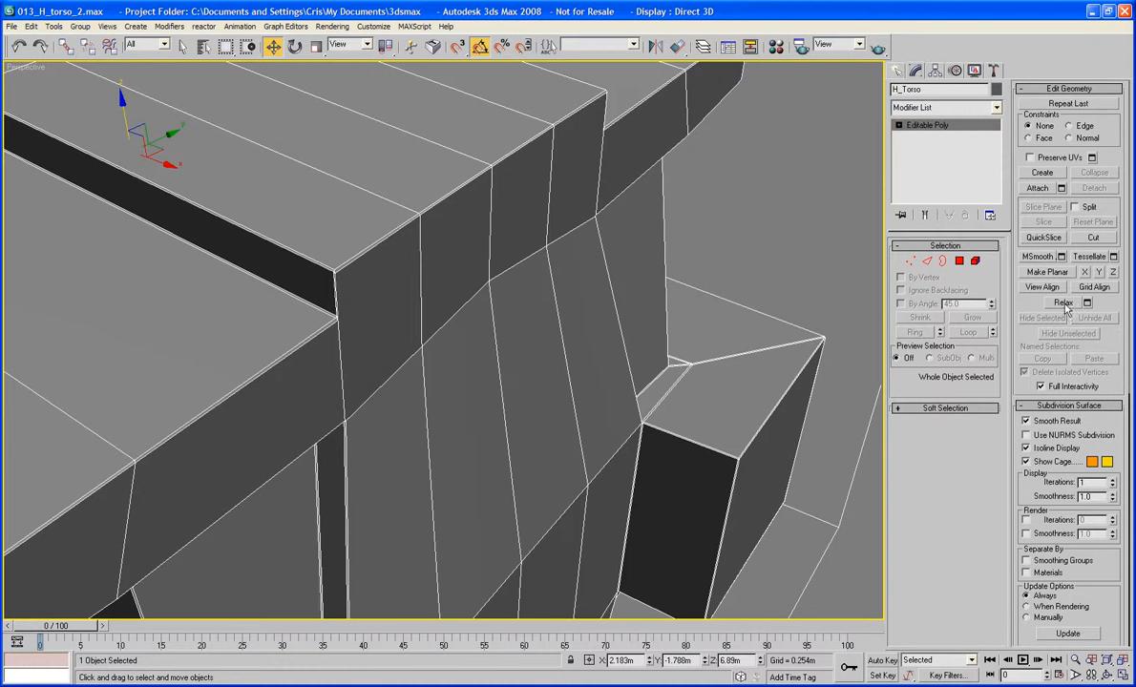
left_click(1048, 258)
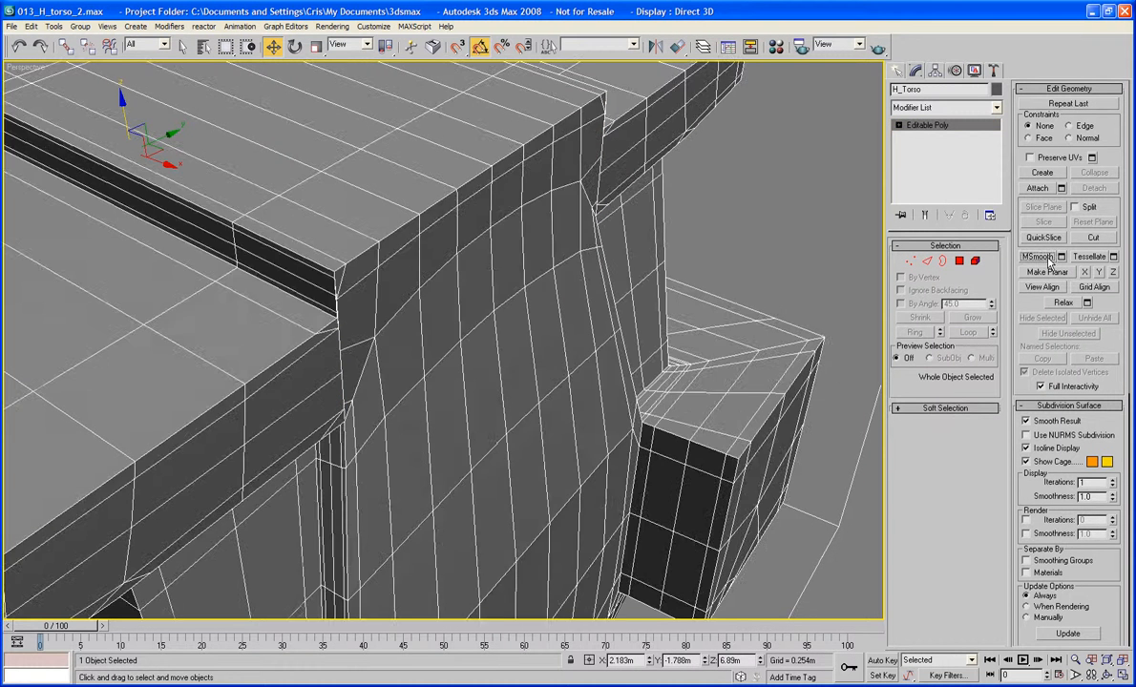
middle_click_drag(509, 387, 446, 371, "alt")
key("ctrl+z")
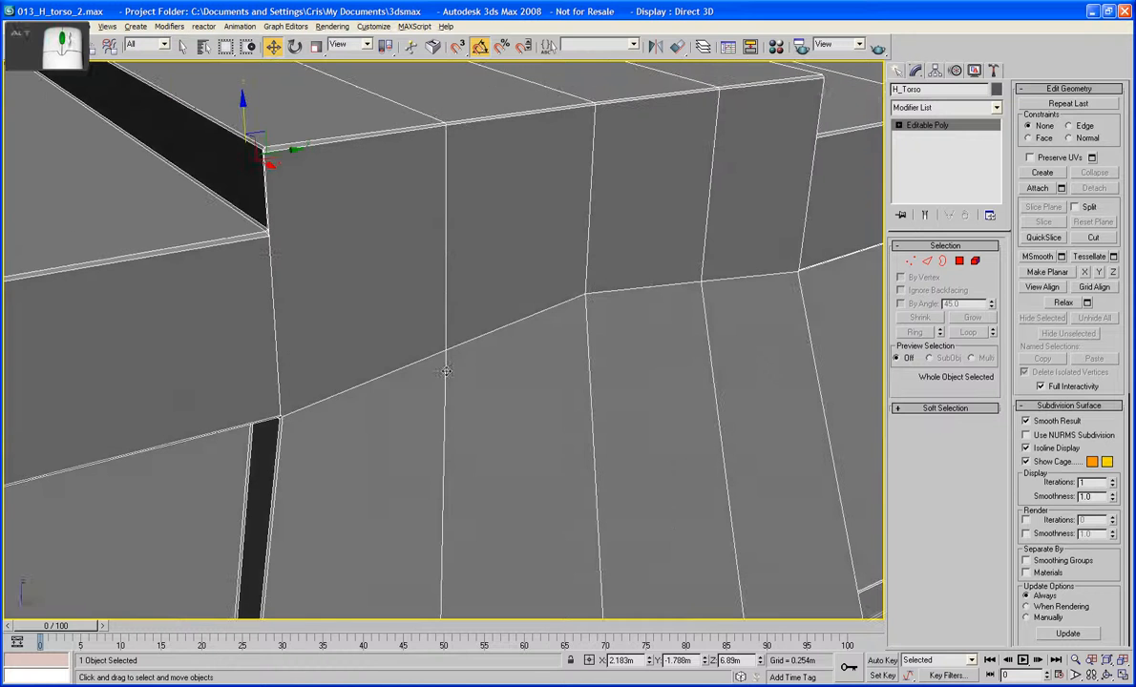
Test-move the rear-face polygon at the raised panel's corner about 0.76 m along Y to look behind it, and undo the move
left_click(960, 261)
left_click(354, 275)
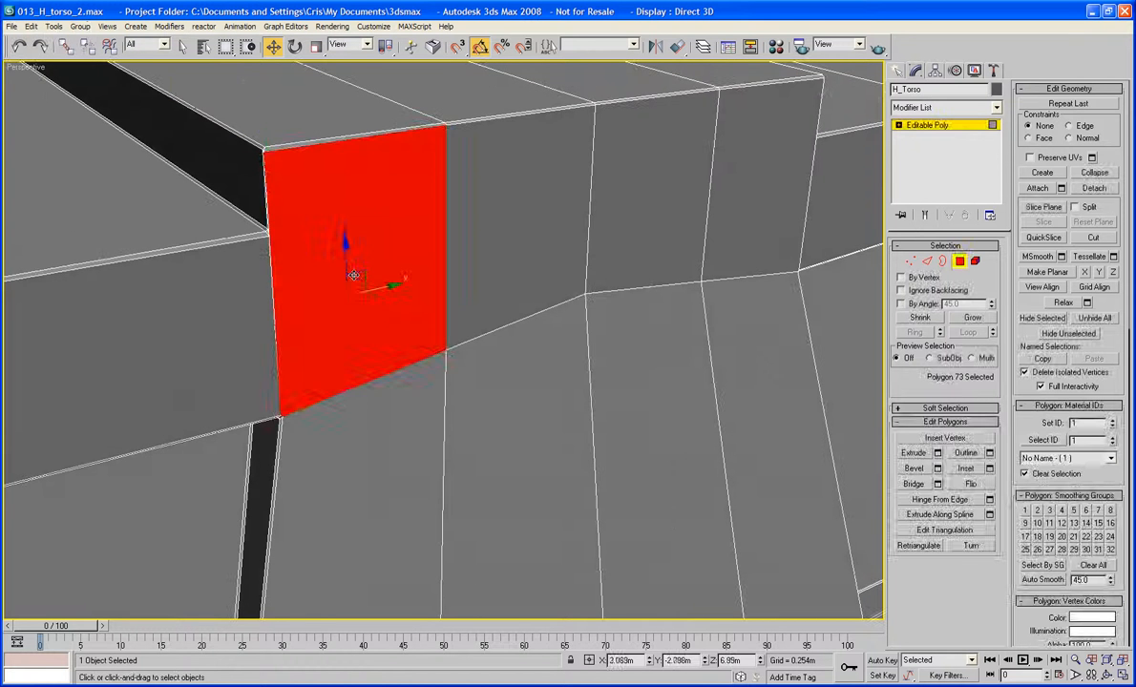
left_click_drag(367, 284, 448, 280)
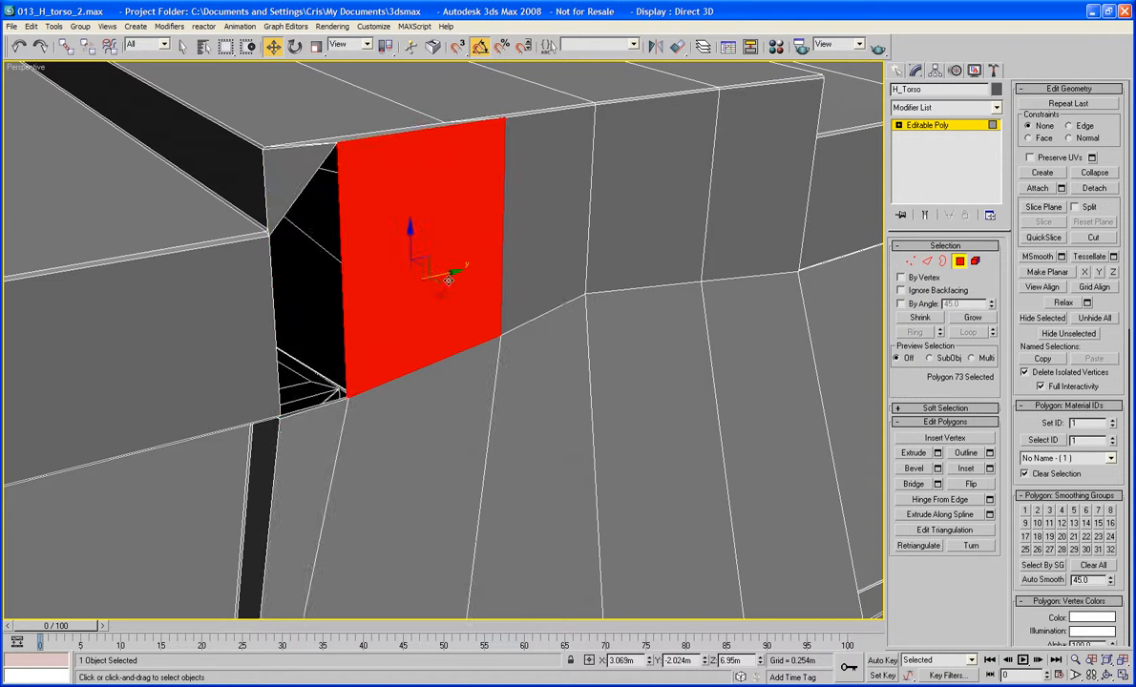
mouse_move(416, 278)
middle_mouse_down("alt")
mouse_move(392, 301)
mouse_move(341, 299)
mouse_move(362, 367)
middle_mouse_up("alt")
key("ctrl+z")
Delete the selected corner polygon together with its counterpart at the opposite end of the raised panel's rear face
left_click(579, 268, "ctrl")
key("Delete")
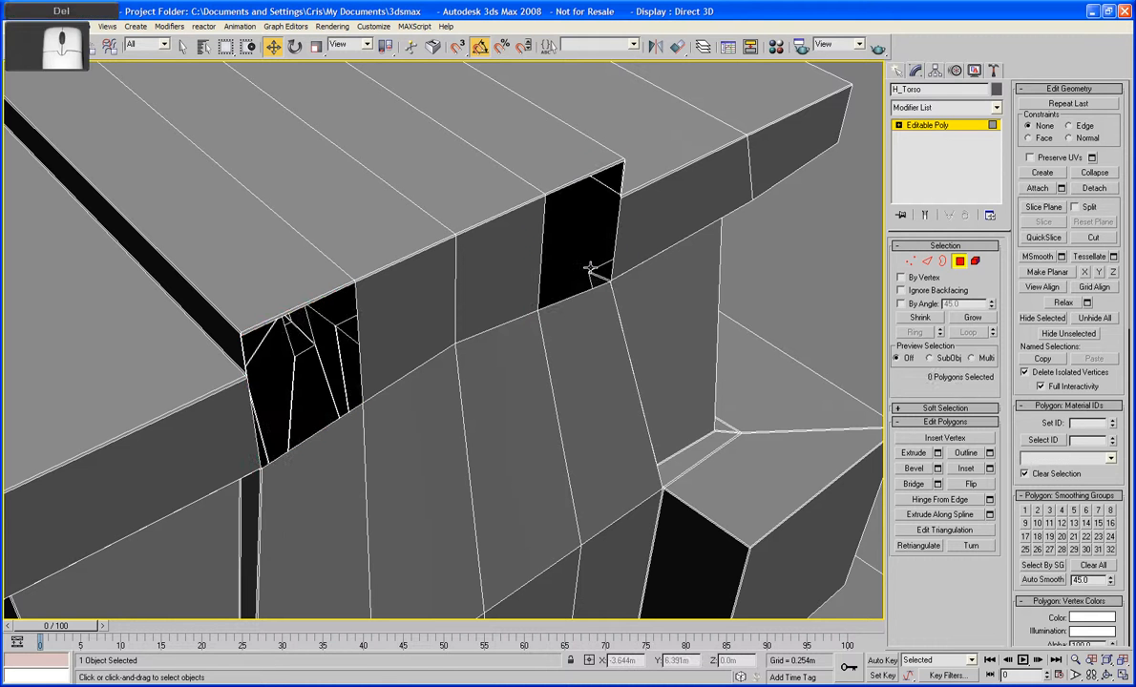
Cap the two open borders where the corner polygons are missing on the raised panel's rear face
left_click(946, 260)
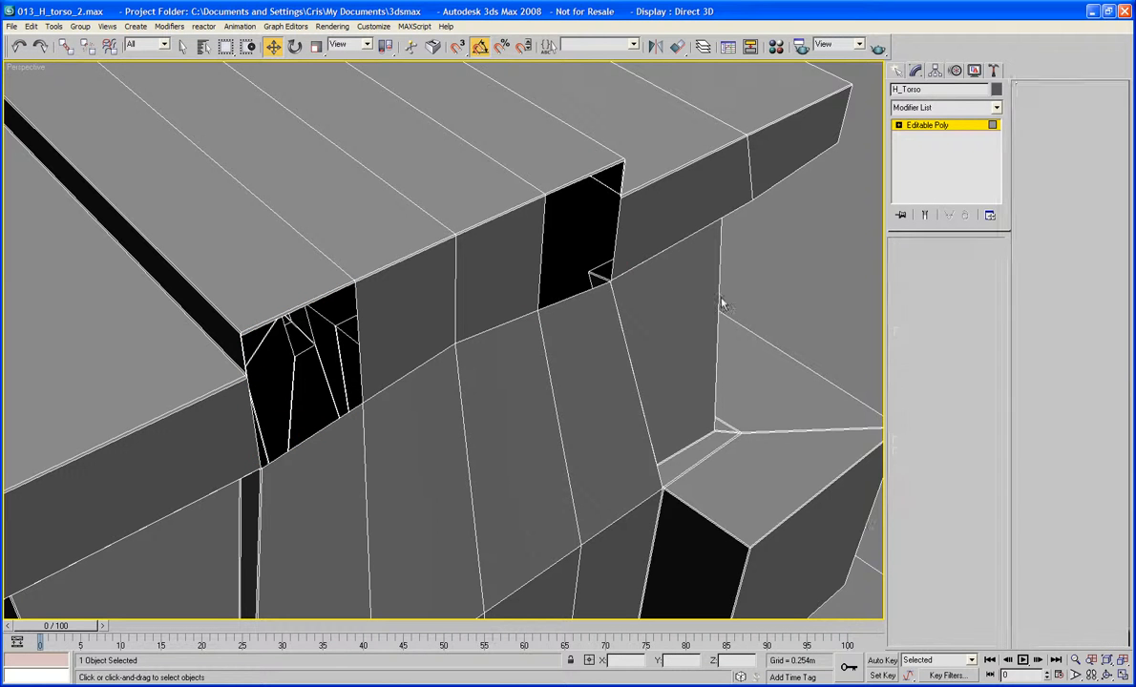
left_click(576, 293)
left_click(309, 435, "ctrl")
scroll(457, 434, "down", 3)
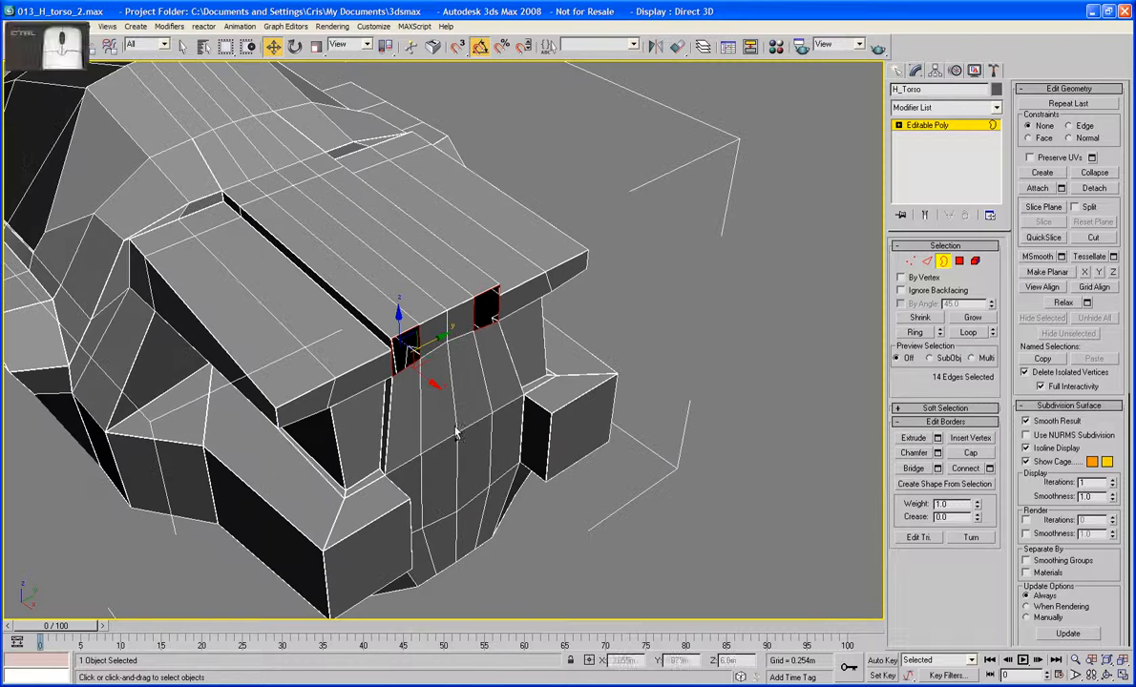
left_click(971, 454)
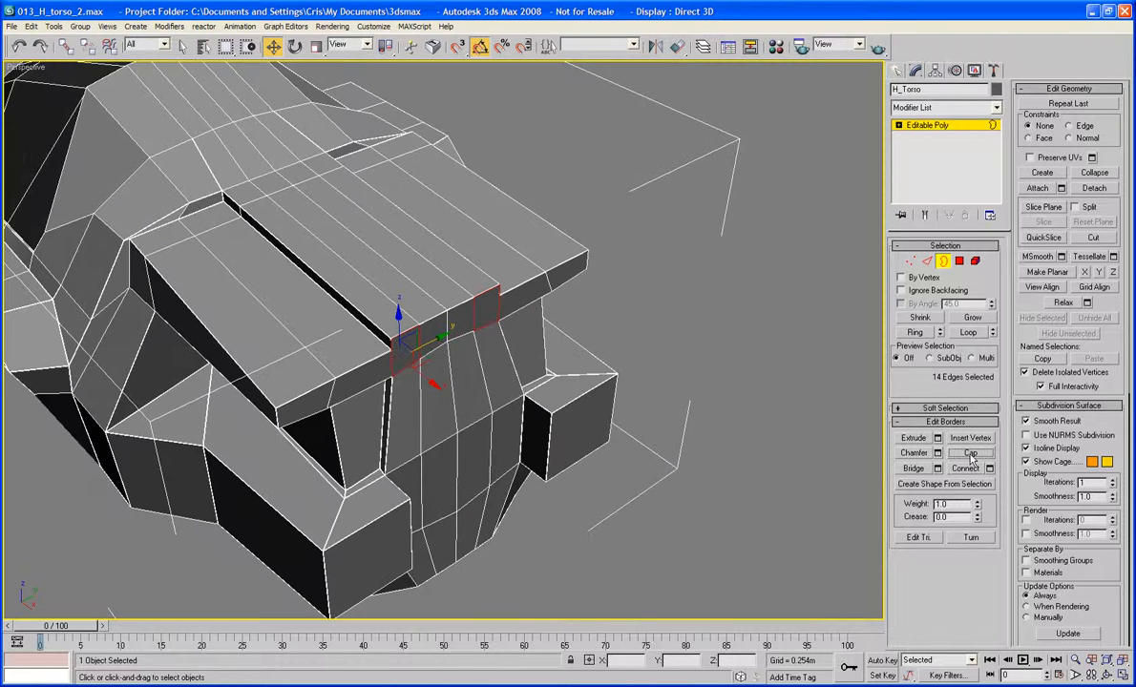
left_click(759, 320)
middle_click_drag(760, 320, 878, 283, "alt")
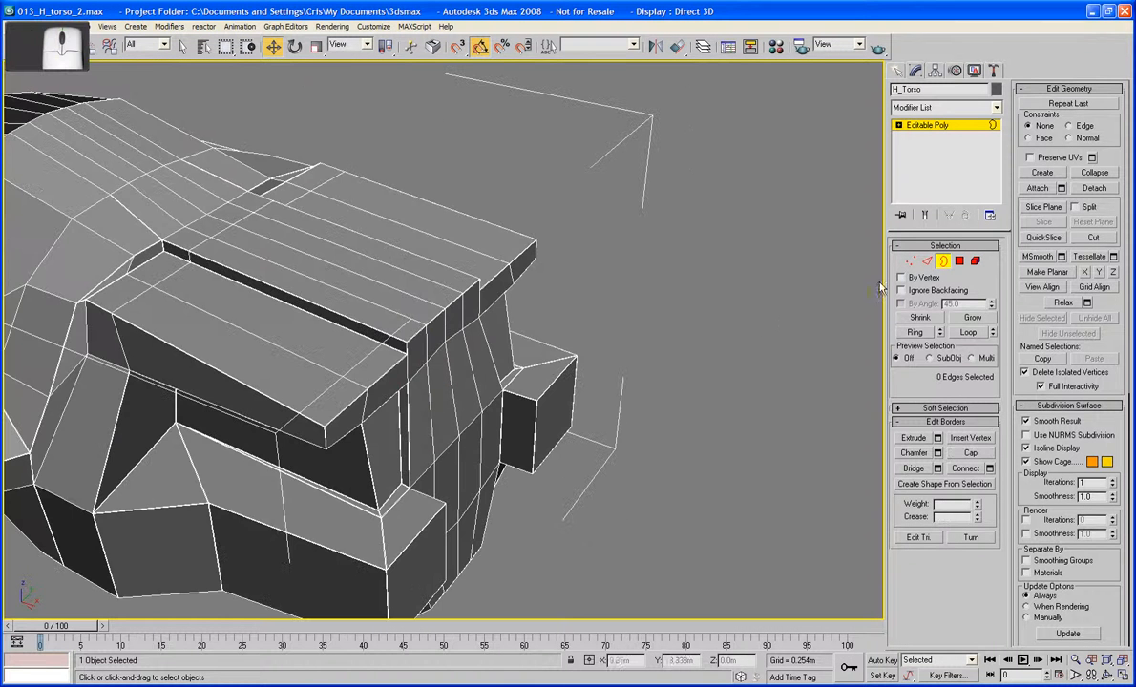
Leave border editing and apply a TurboSmooth modifier with 1 iteration to the whole torso
left_click(936, 262)
left_click(940, 113)
key("t")
key("t")
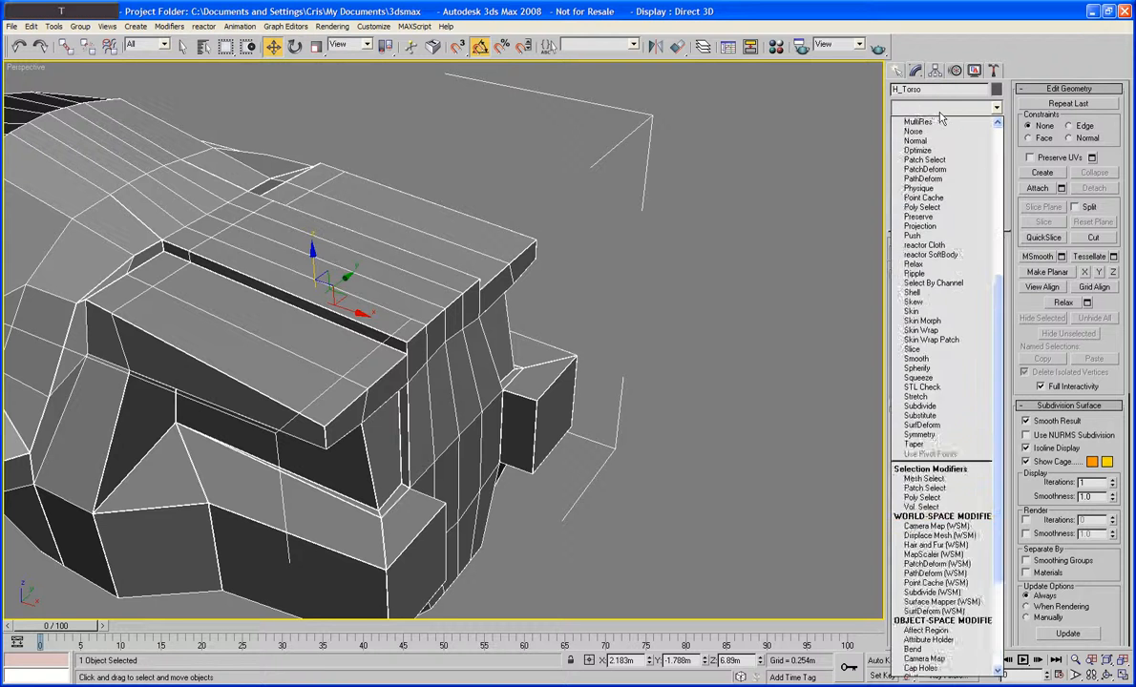
key("t")
key("Return")
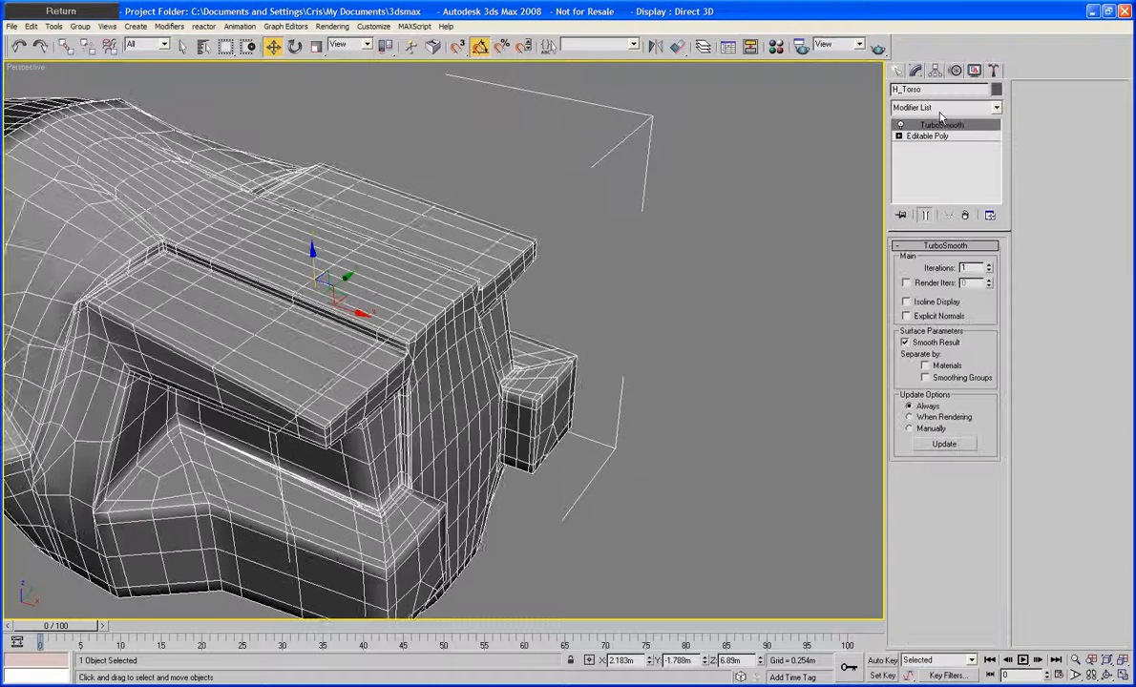
Collapse the smoothed torso by converting it to an Editable Poly
middle_click_drag(339, 341, 521, 277, "alt")
right_click(522, 277)
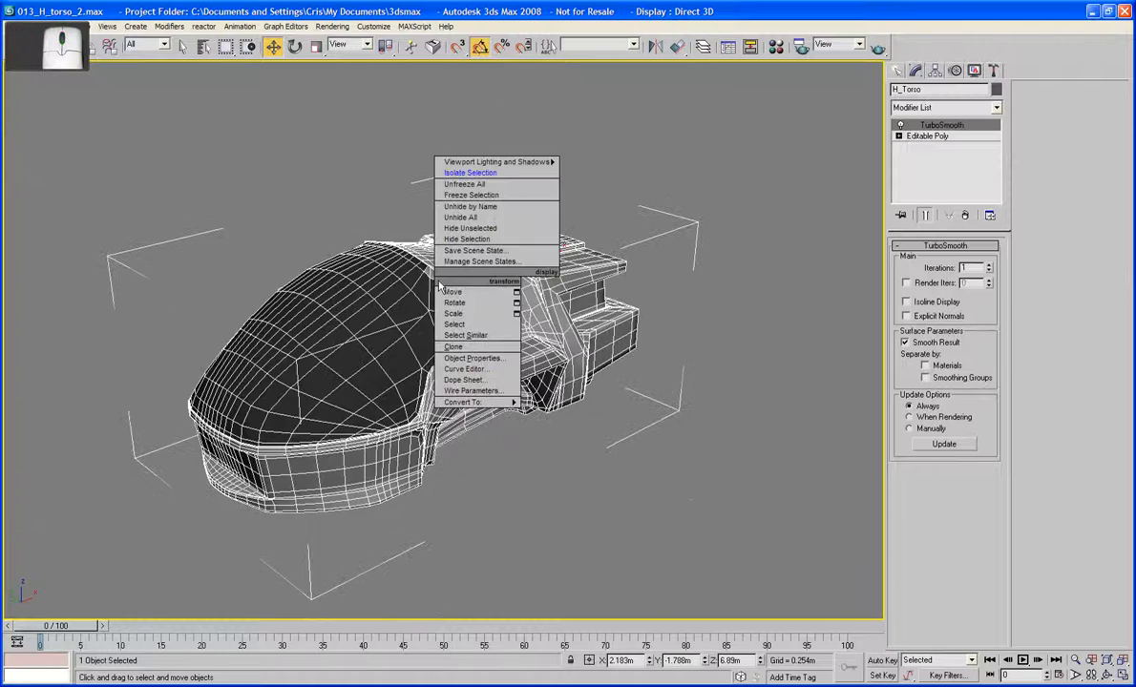
mouse_move(478, 402)
left_click(582, 415)
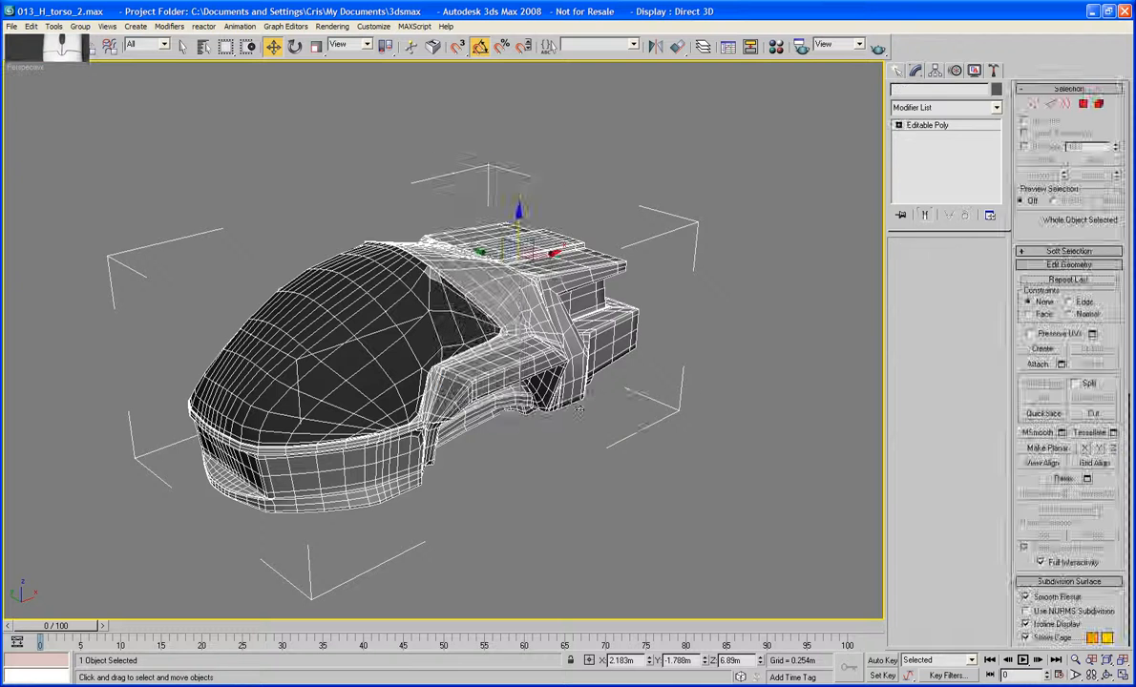
Deselect the torso and inspect its shading without edge lines, close up around the canopy's rear edge
left_click(657, 498)
key("F3")
key("F4")
middle_click_drag(575, 504, 576, 464, "alt")
key("F4")
scroll(497, 525, "up", 5)
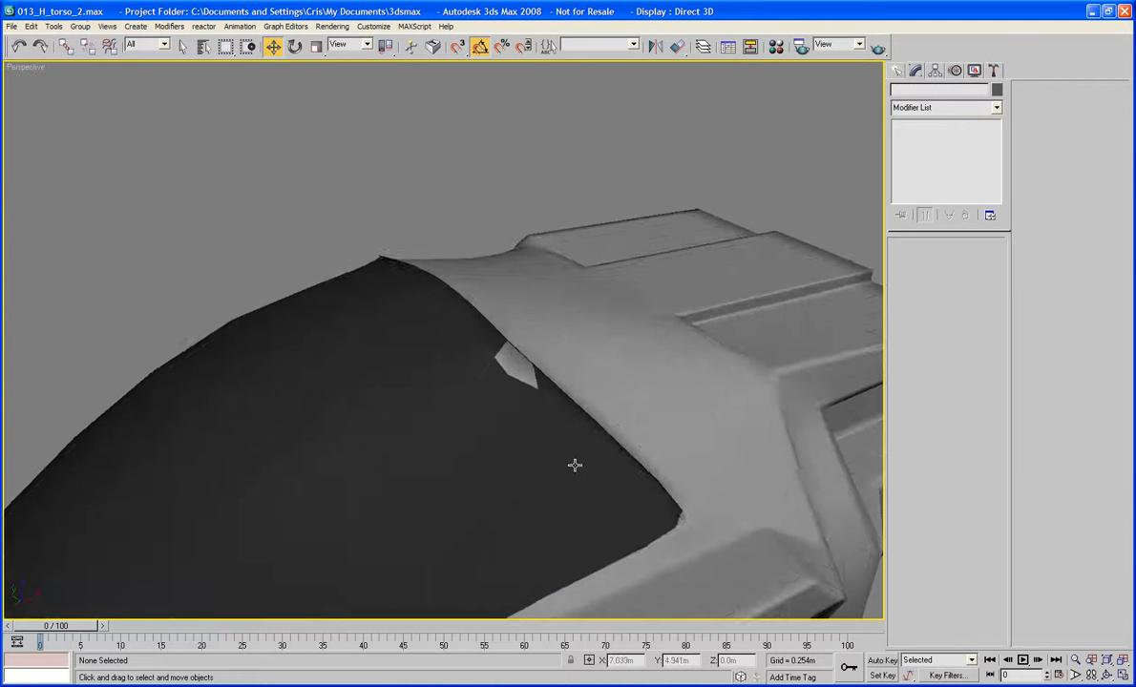
key("F4")
Select the two light-coloured polygons that intrude into the dark canopy on one side of its rear edge
left_click(531, 387)
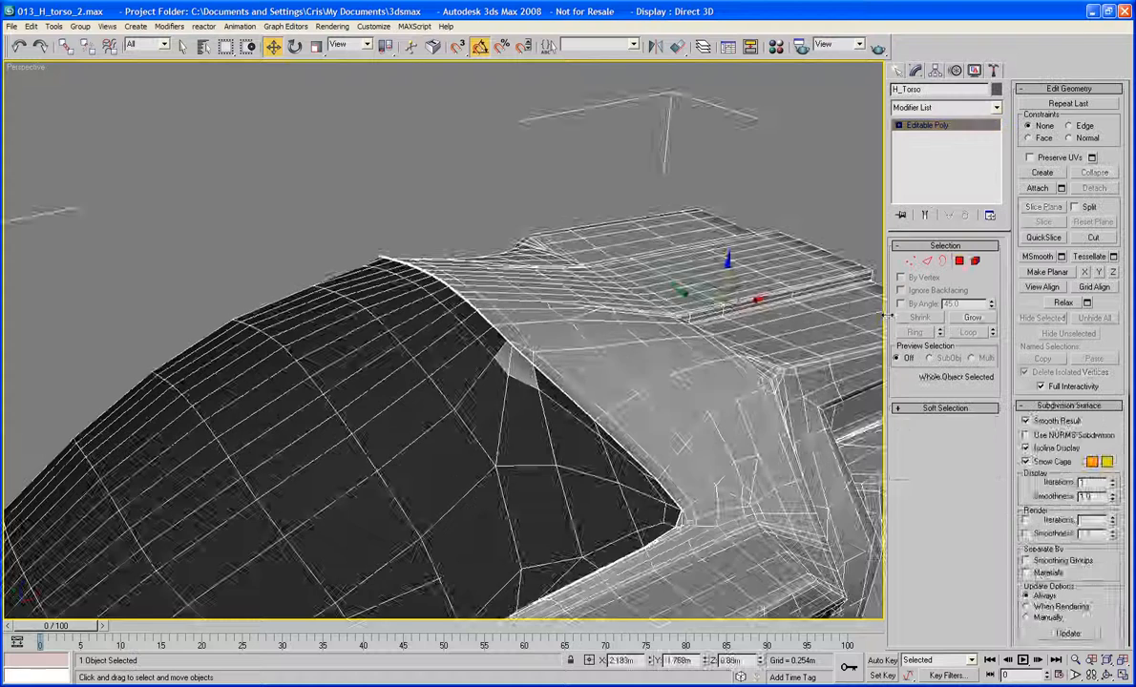
key("4")
middle_click_drag(533, 387, 432, 510, "alt")
scroll(611, 363, "up", 5)
key("F4")
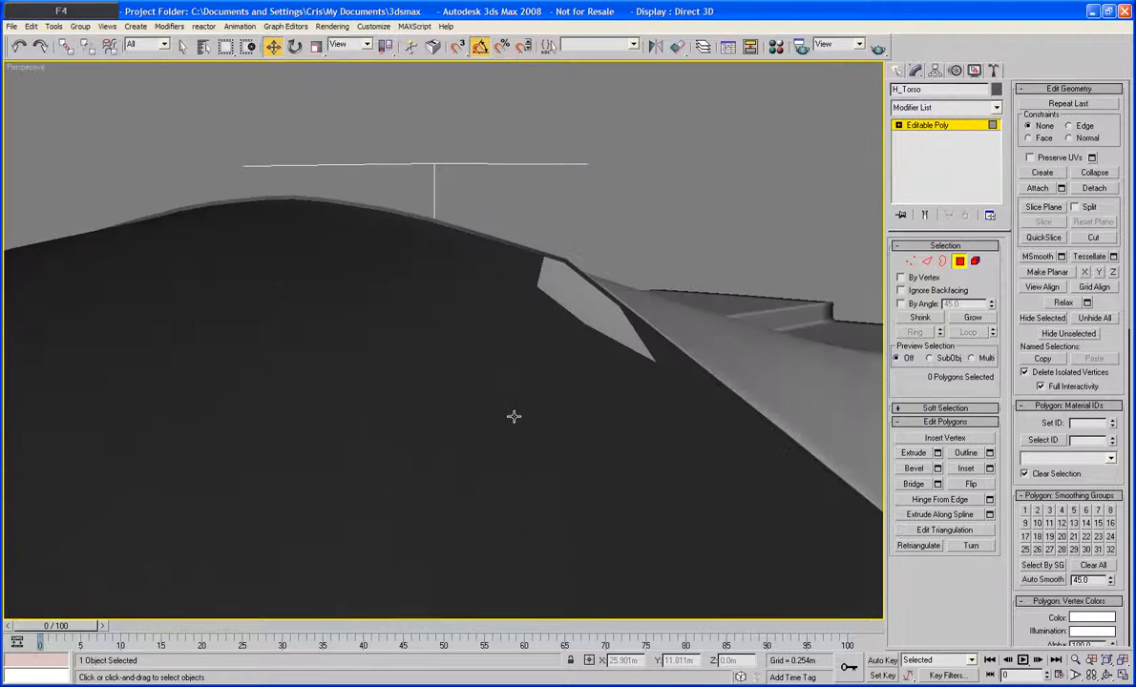
middle_click_drag(514, 416, 448, 399, "alt")
left_click(538, 375, "ctrl")
left_click(490, 341, "ctrl")
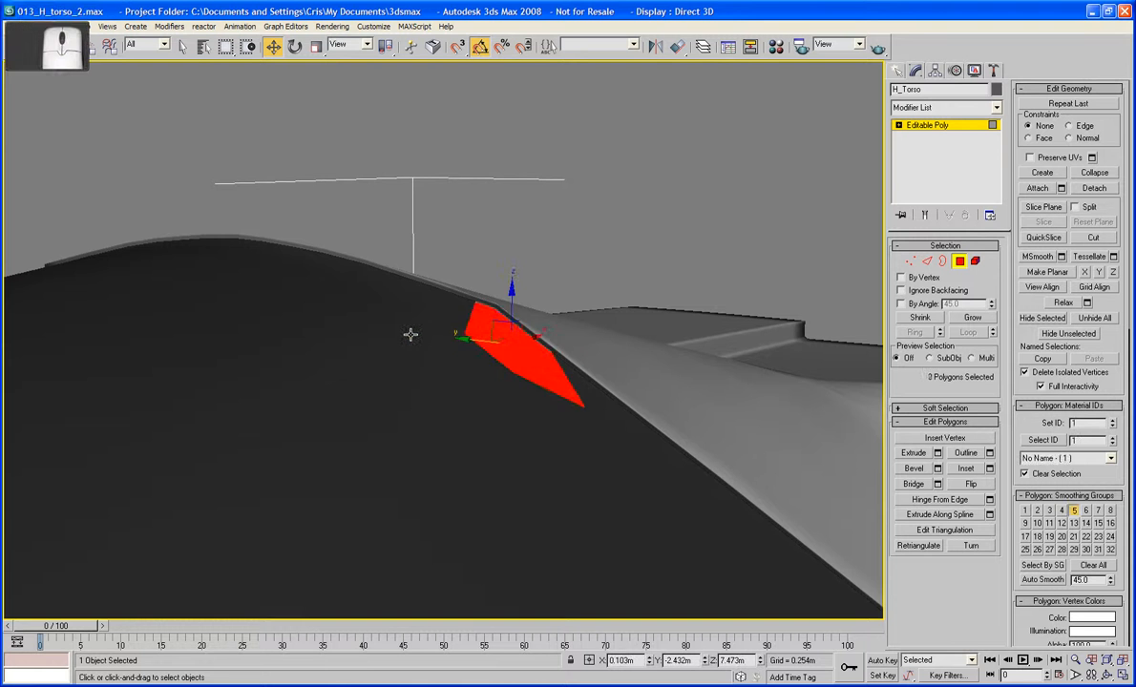
Add the two matching polygons on the canopy's opposite side and assign the dark 02 - Default material to all four
scroll(410, 333, "down", 5)
middle_click_drag(410, 333, 509, 355, "alt")
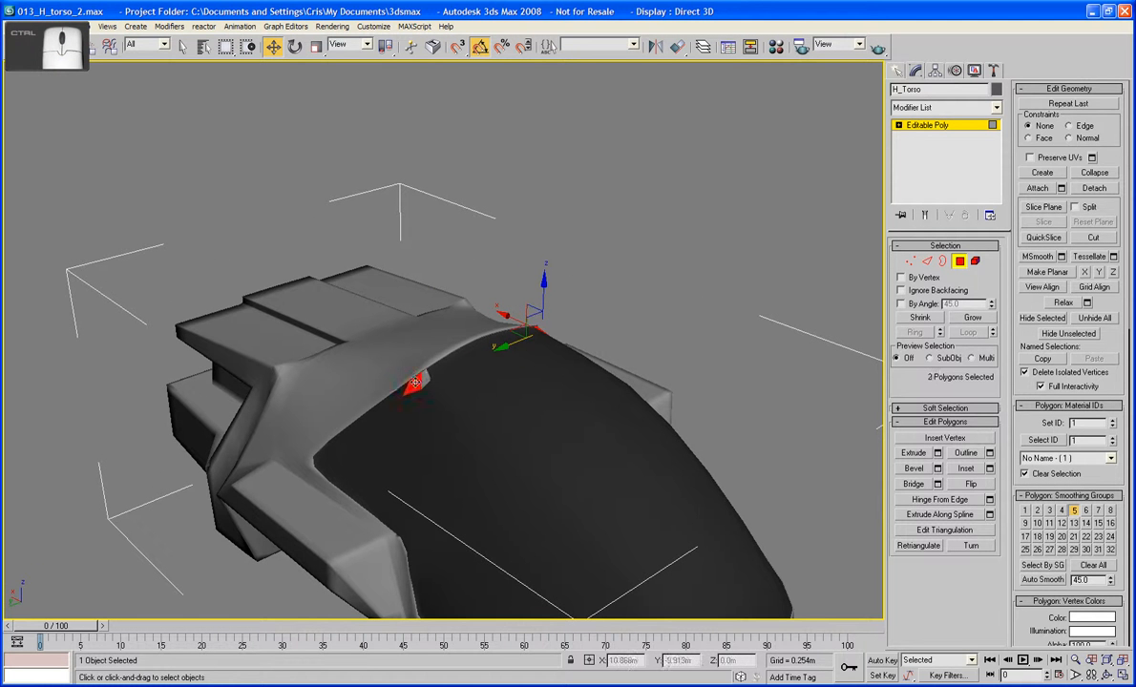
left_click(420, 380, "ctrl")
key("m")
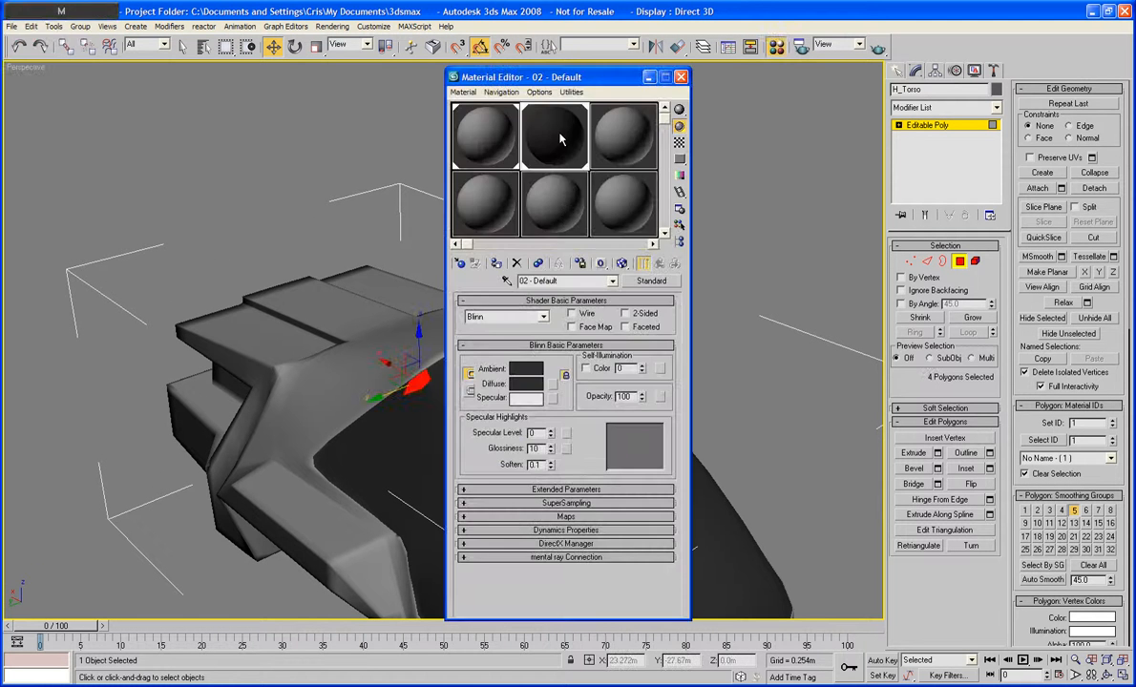
left_click(681, 78)
left_click(749, 294)
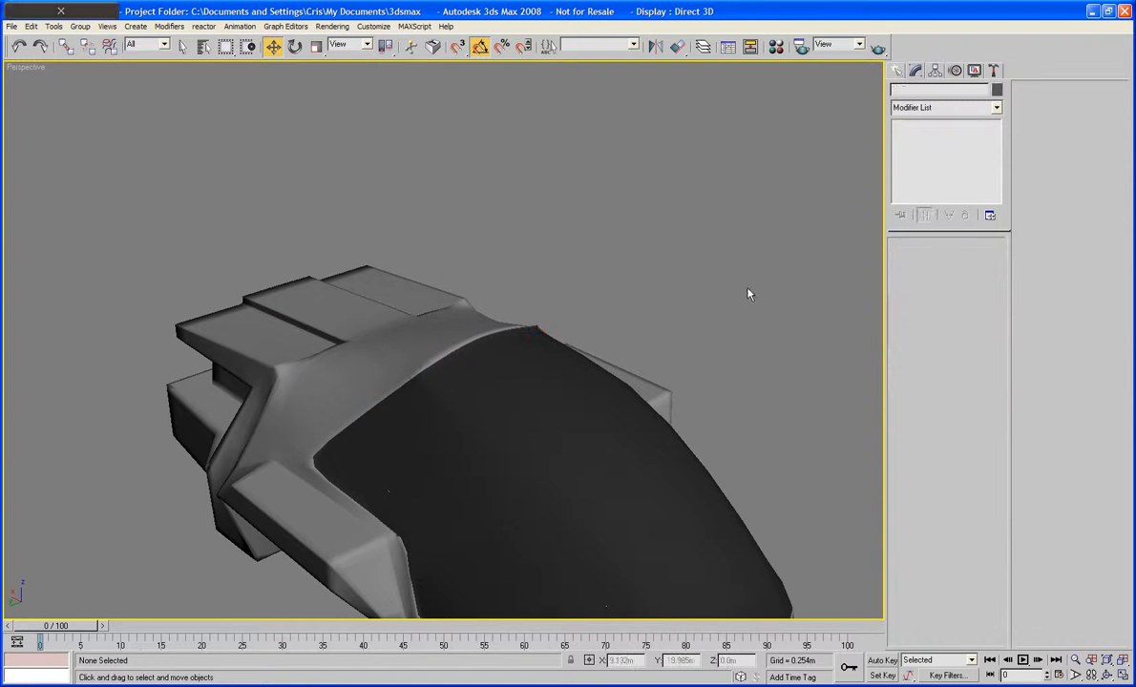